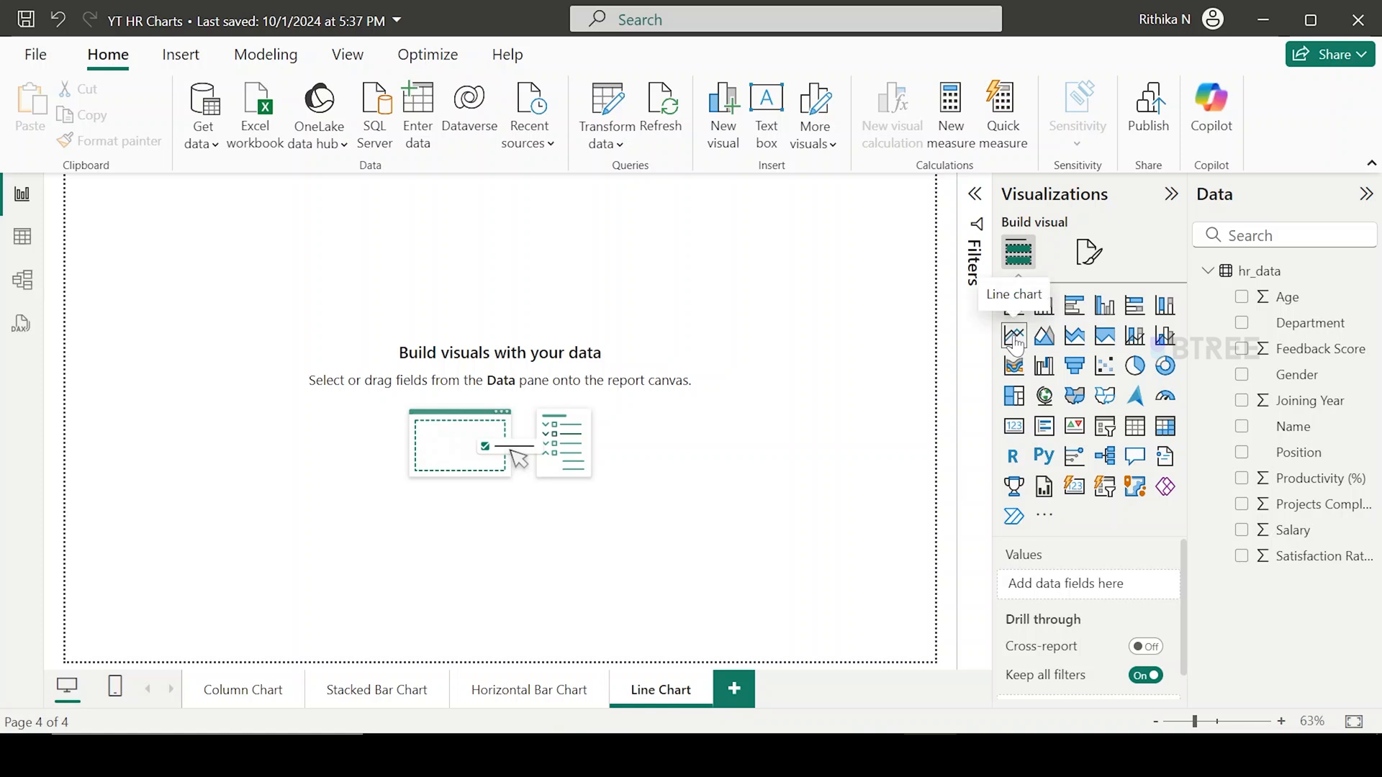
Insert an empty line chart, enlarge it and move it to the middle of the report page.
click(1015, 336)
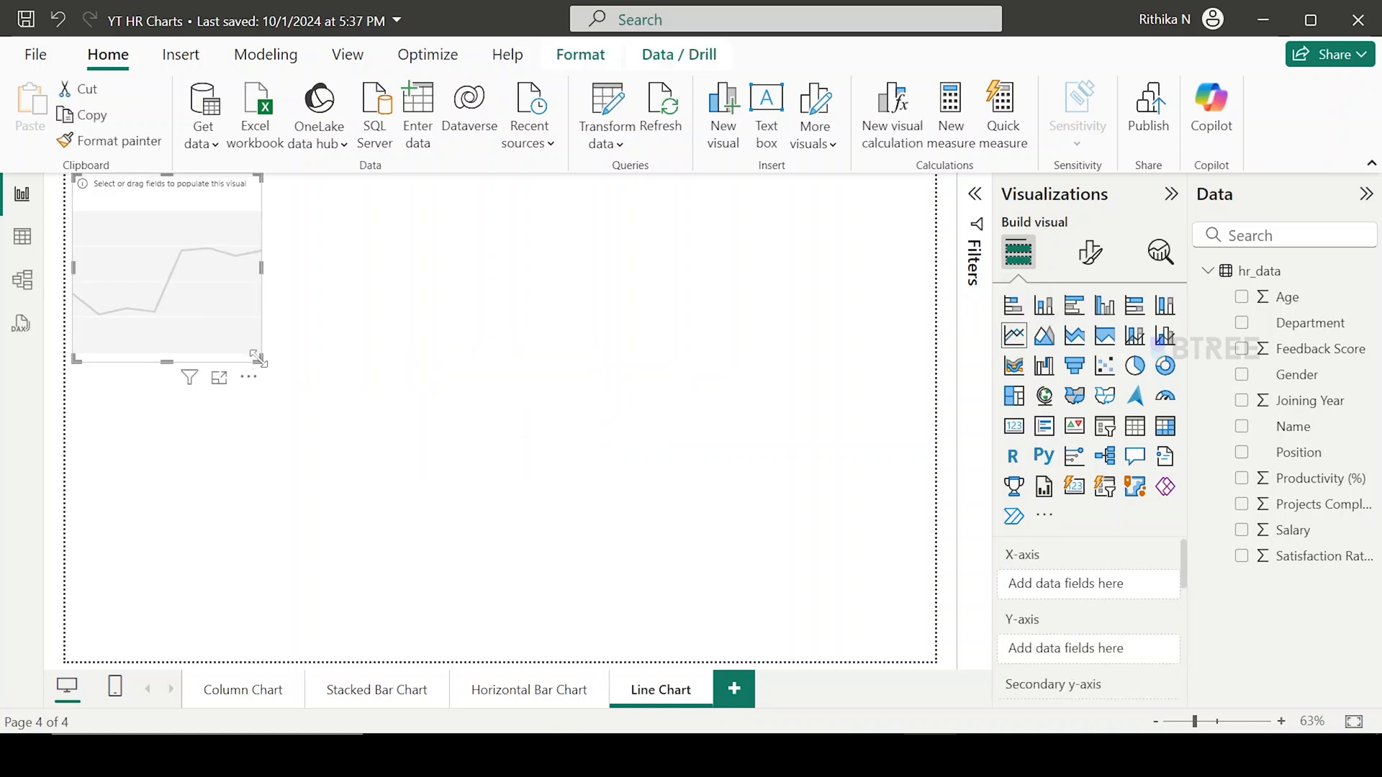
drag(257, 357, 617, 506)
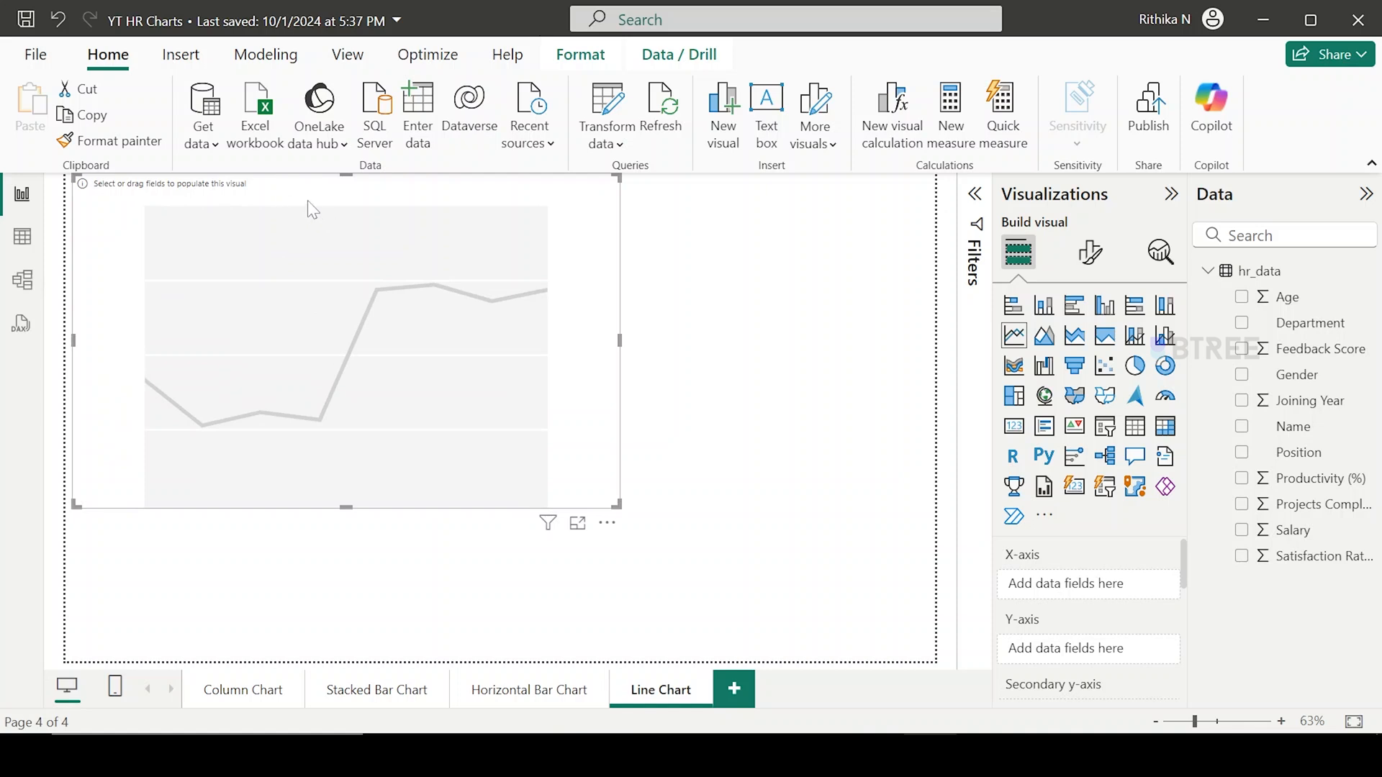
drag(308, 200, 446, 257)
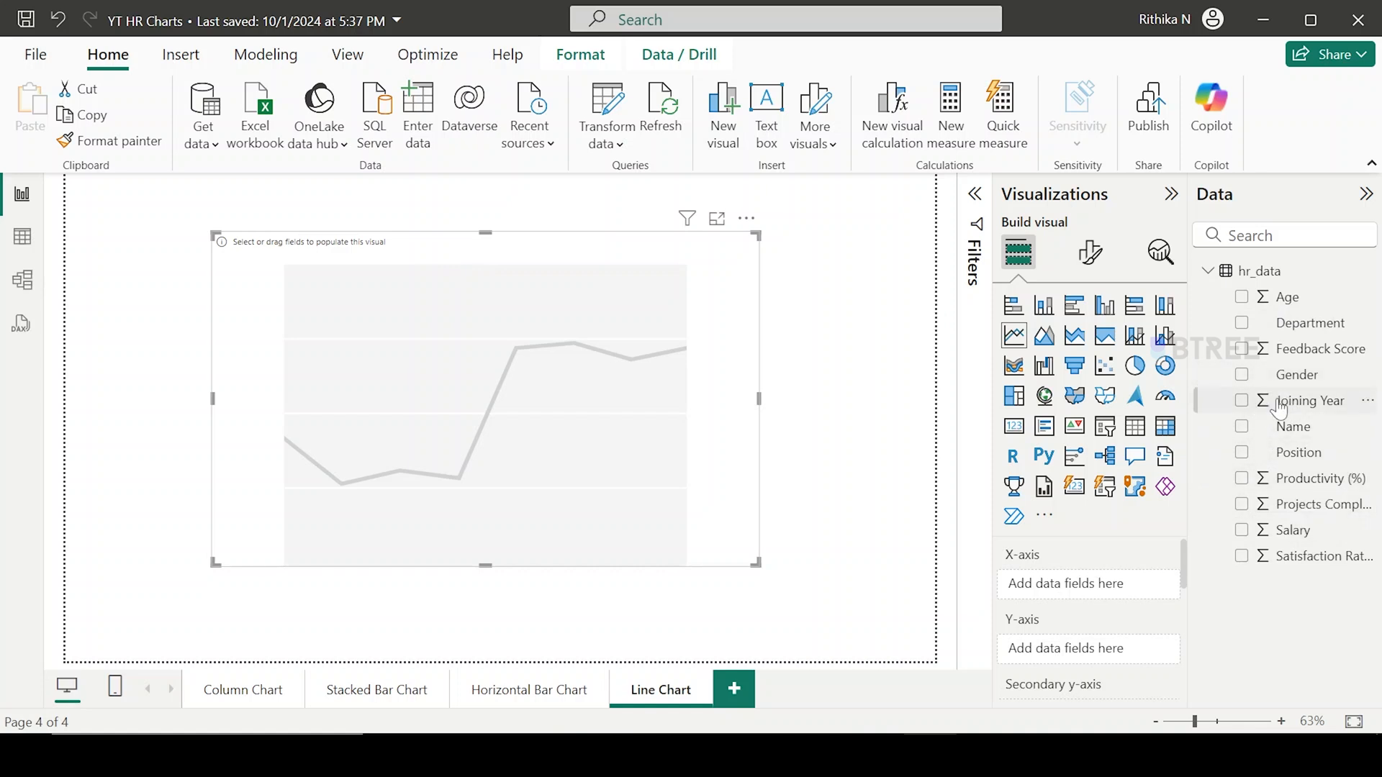
Plot Projects Completed on the Y-axis against Joining Year on the X-axis, and enlarge the line chart.
drag(1279, 407, 1071, 588)
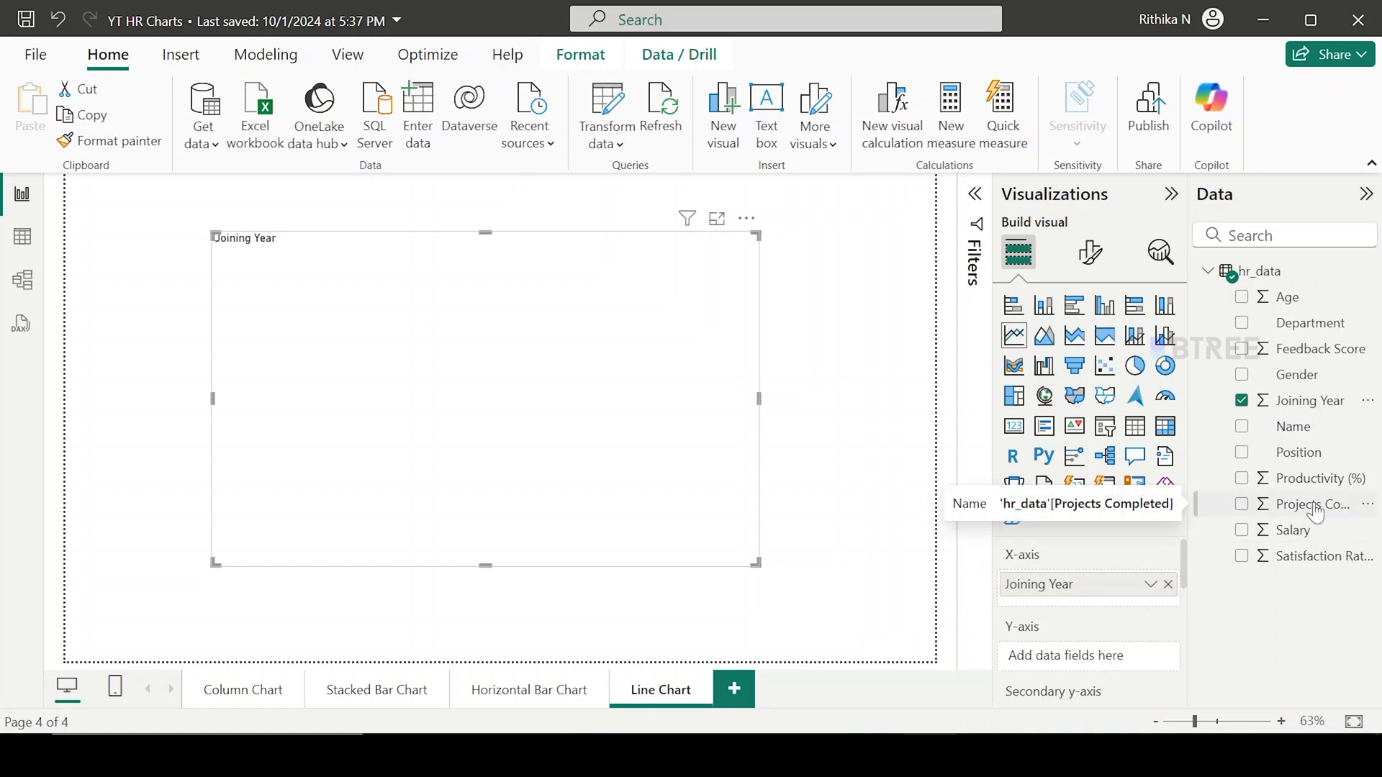
drag(1315, 508, 1099, 659)
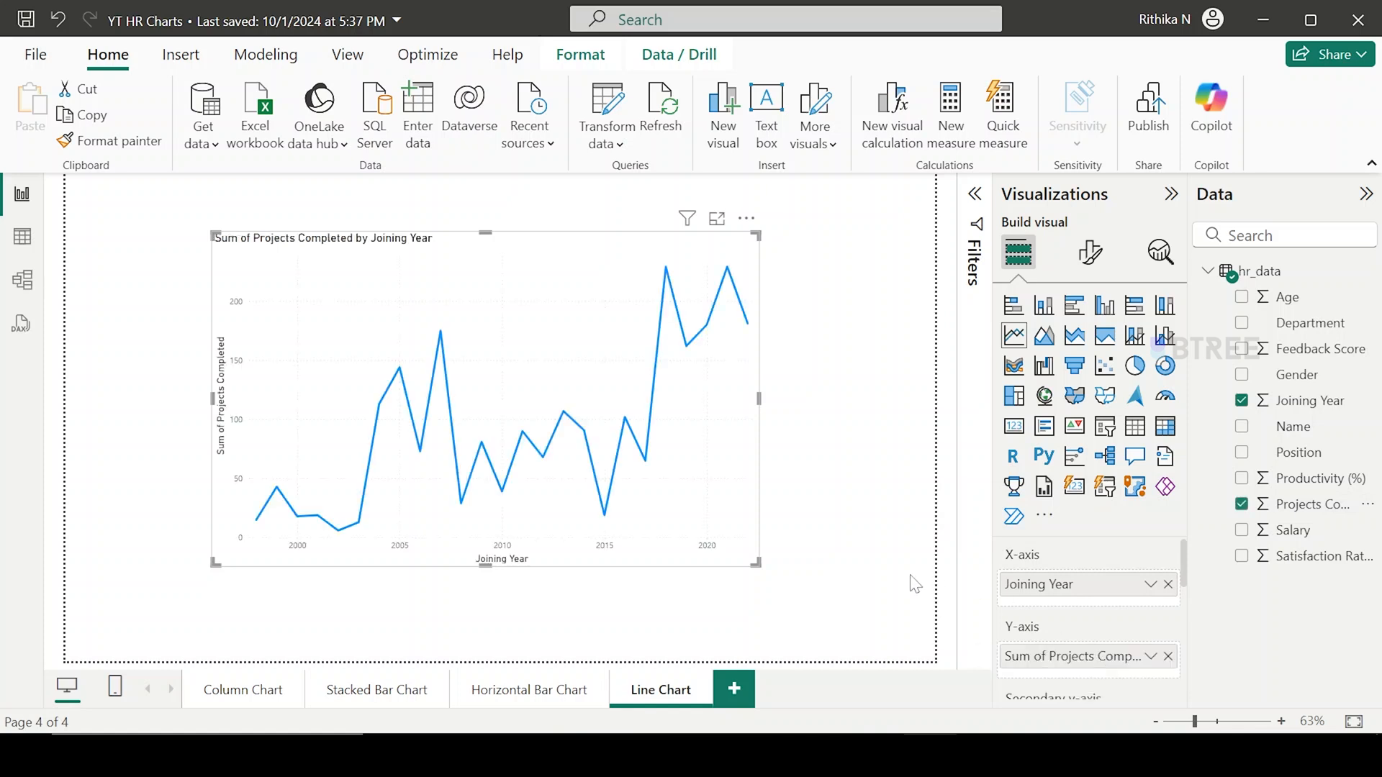
drag(751, 558, 888, 591)
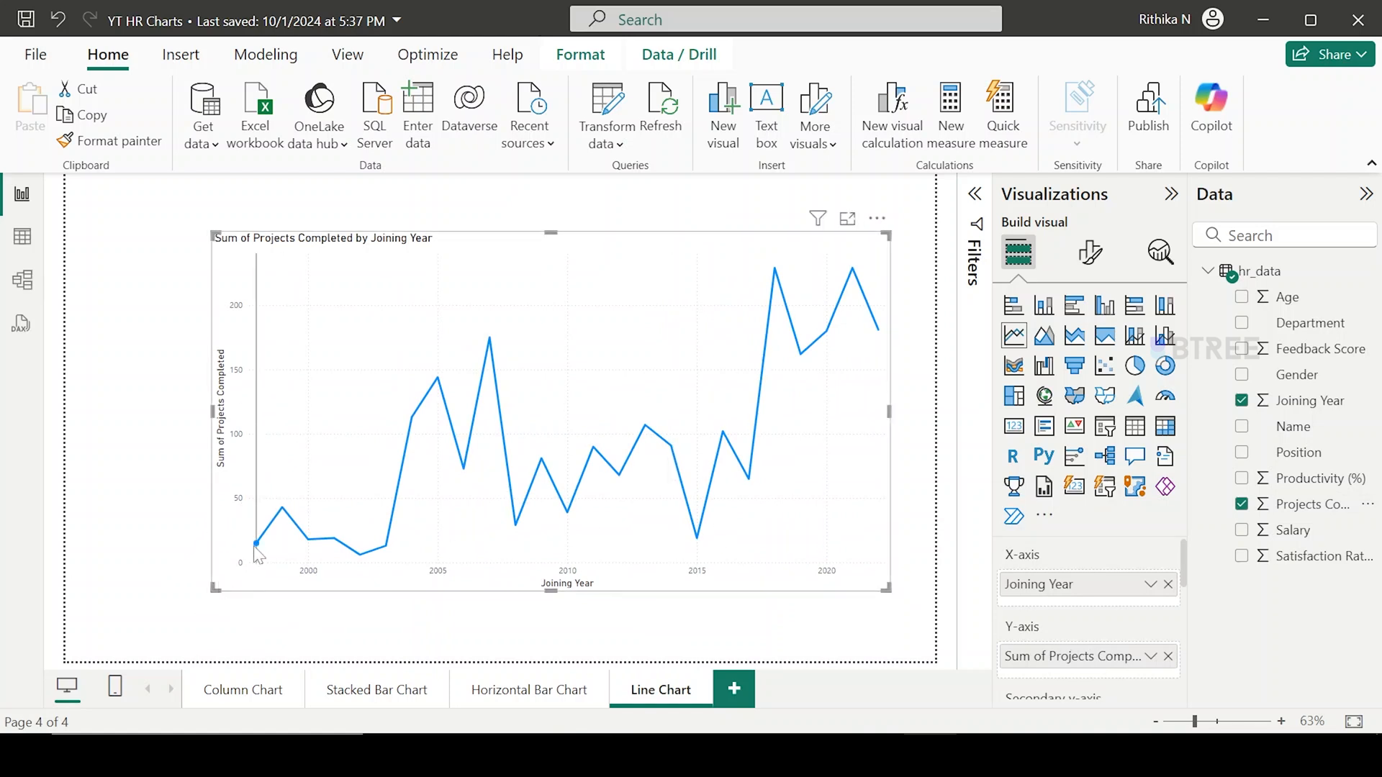
mouse_move(257, 548)
drag(206, 231, 199, 217)
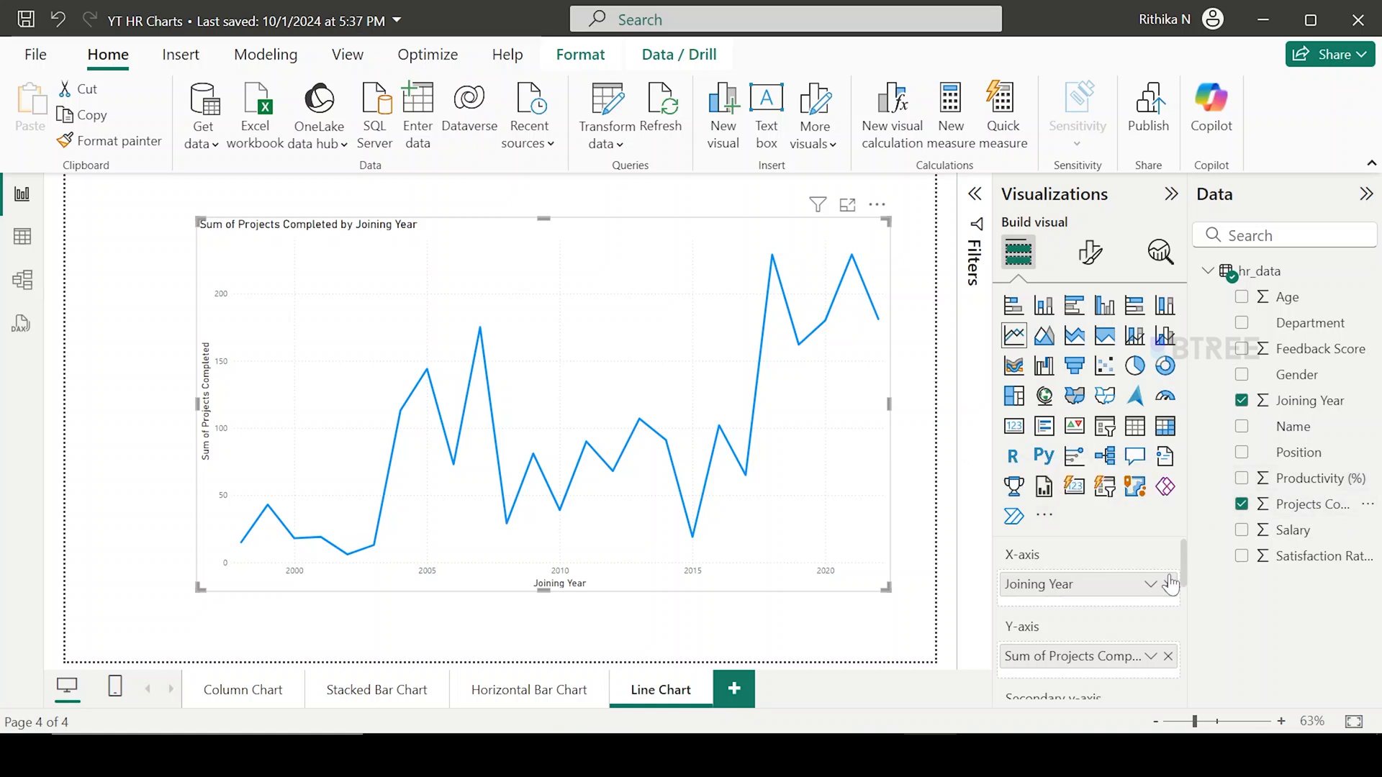
Add Productivity (%) to the line chart's secondary y-axis and check the 2005 data point.
scroll(1169, 573, down, 4)
scroll(1168, 573, up, 1)
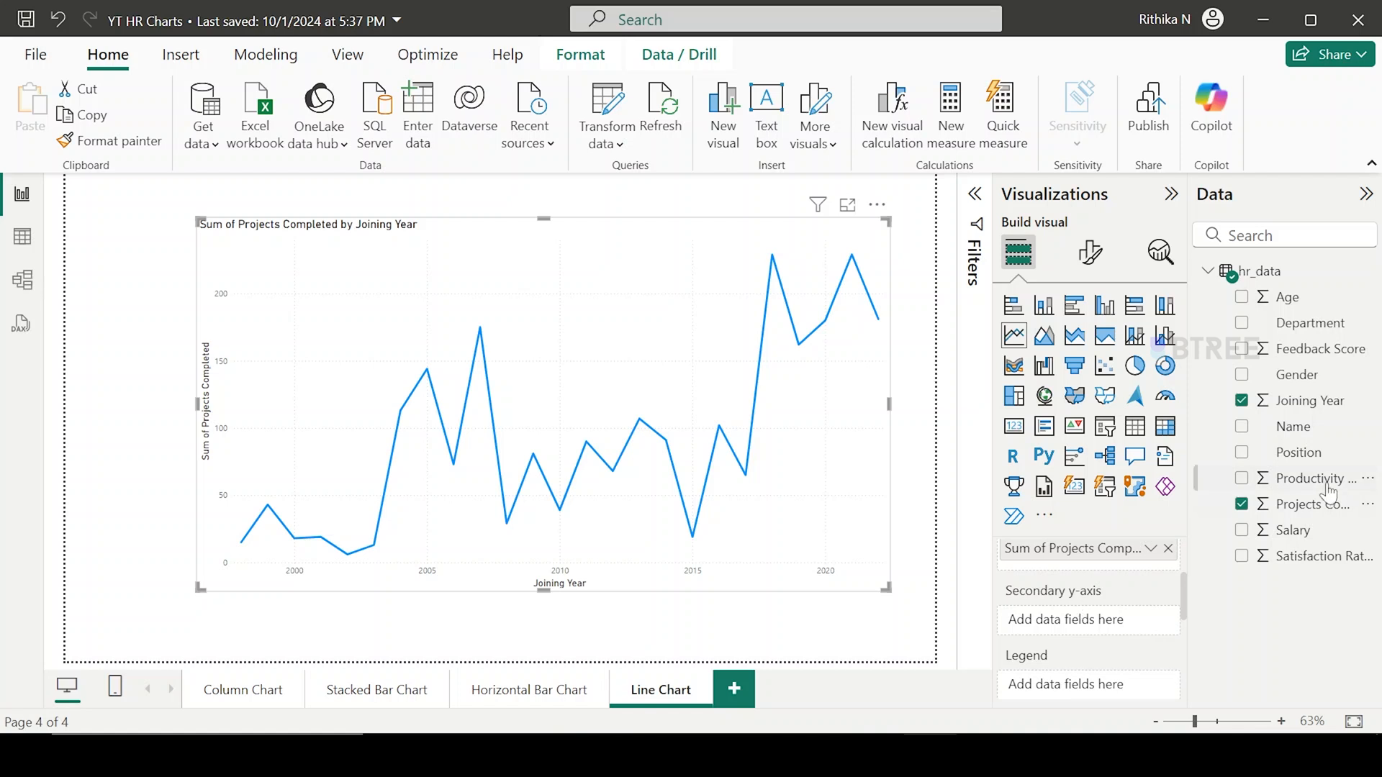
drag(1318, 505, 1116, 631)
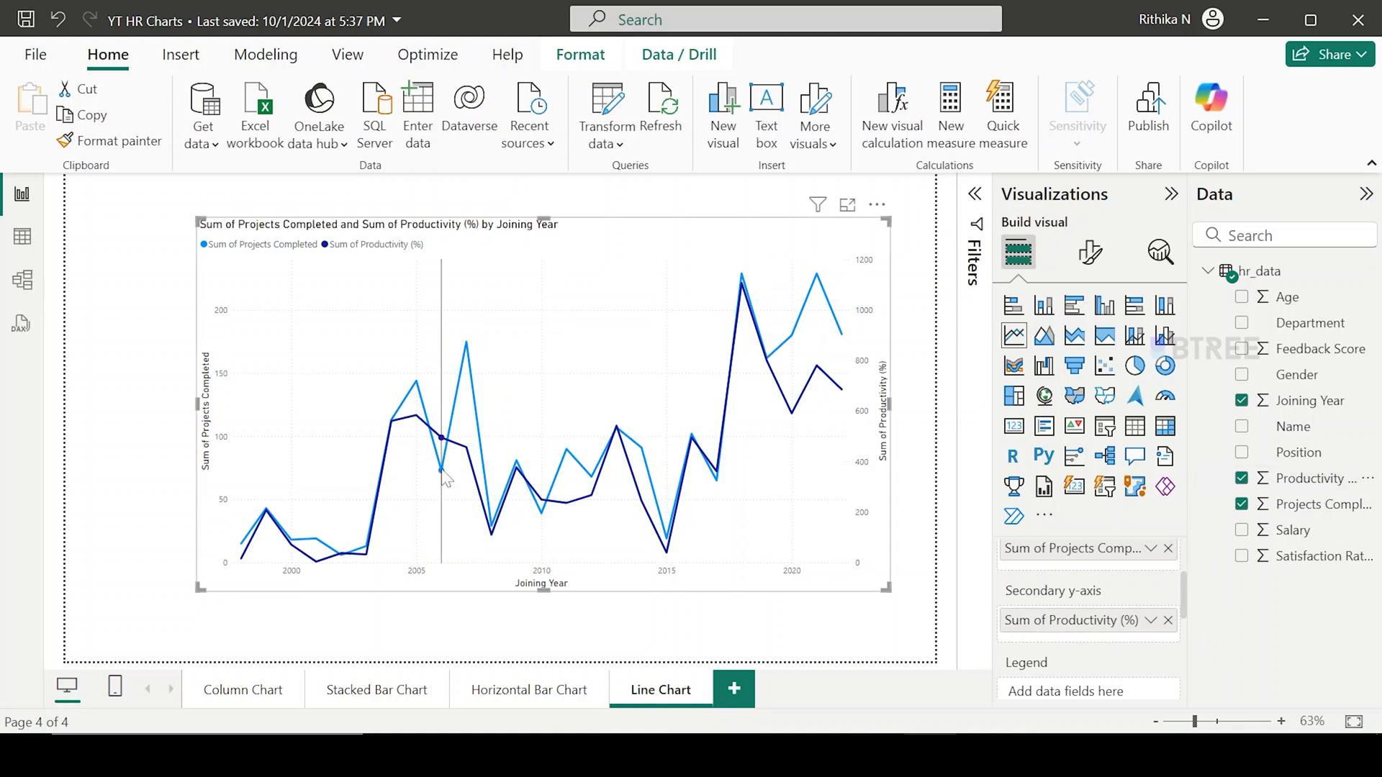
mouse_move(443, 475)
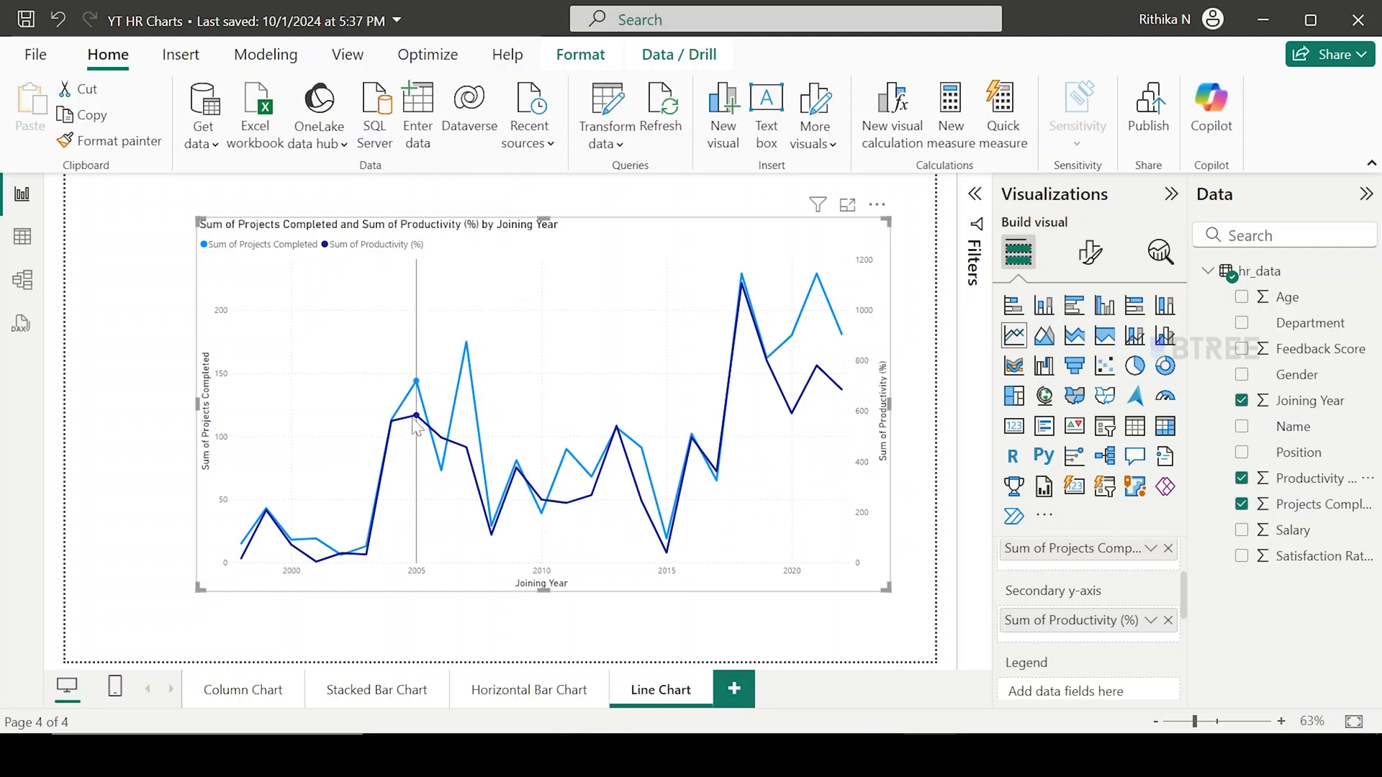
mouse_move(416, 426)
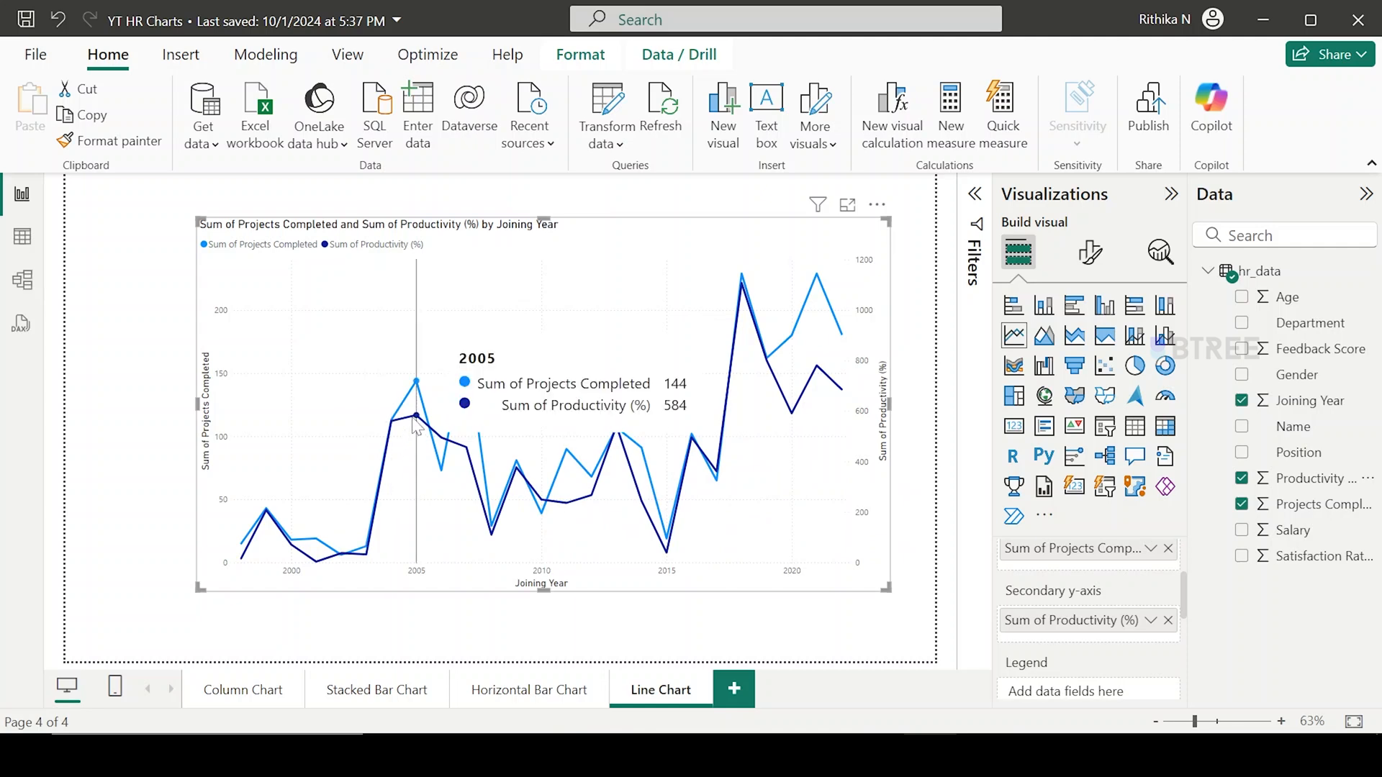
Show the secondary y-axis Productivity (%) values as percent of grand total.
right_click(1057, 626)
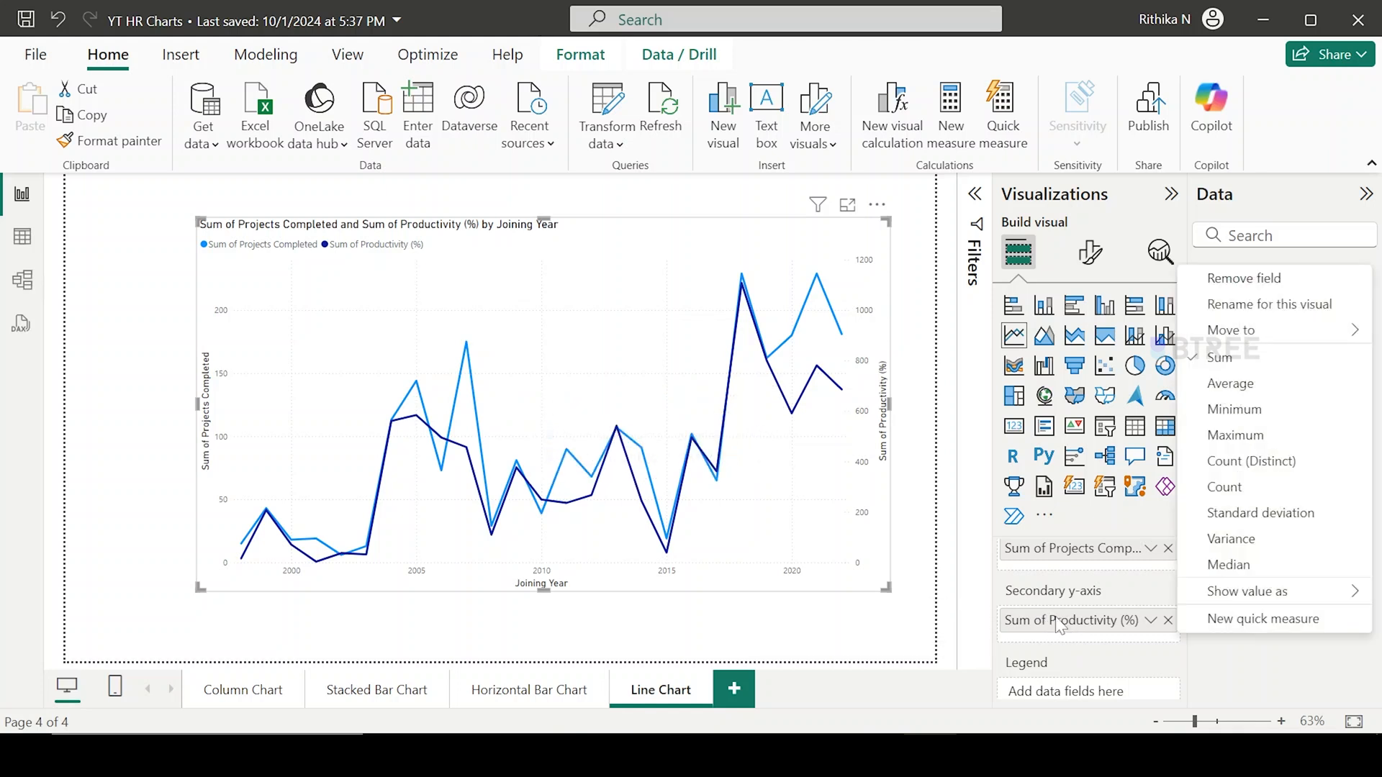
mouse_move(1198, 596)
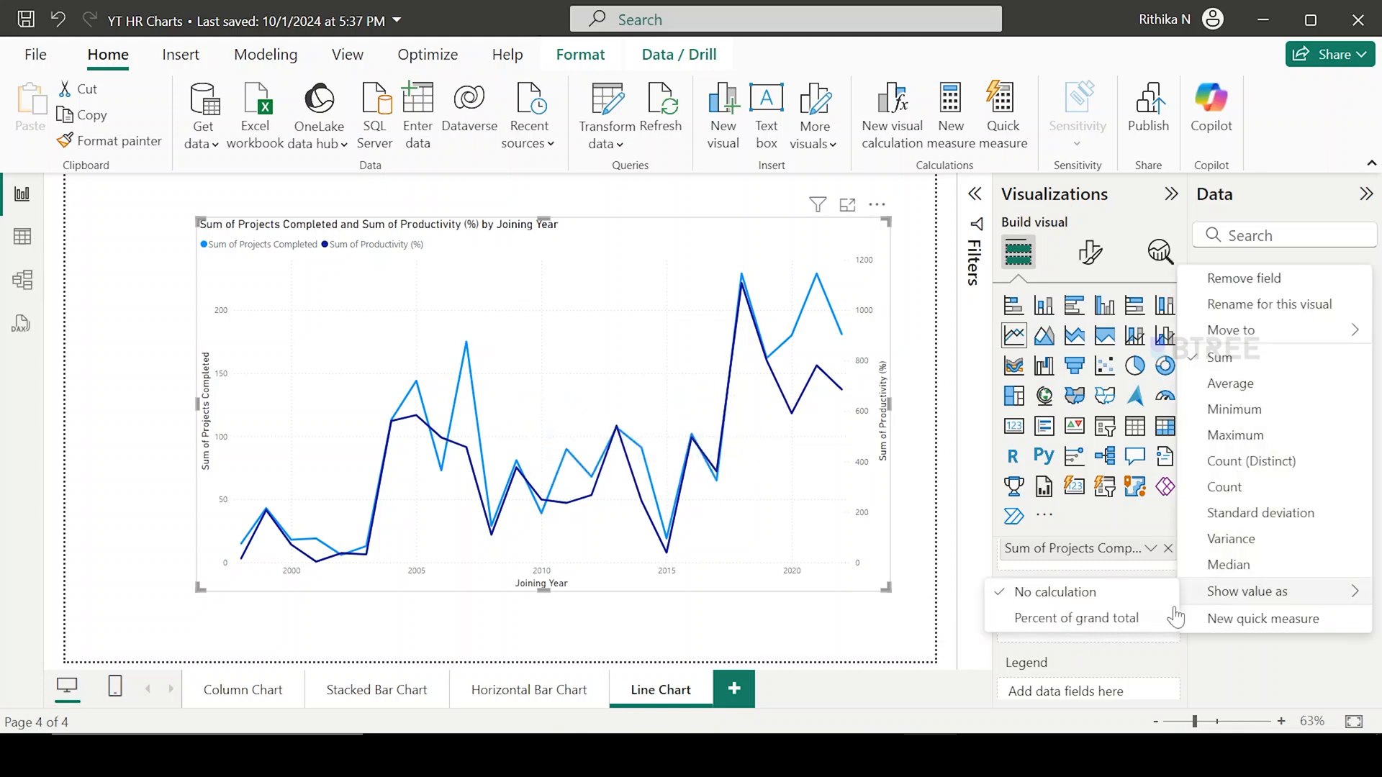
click(1156, 619)
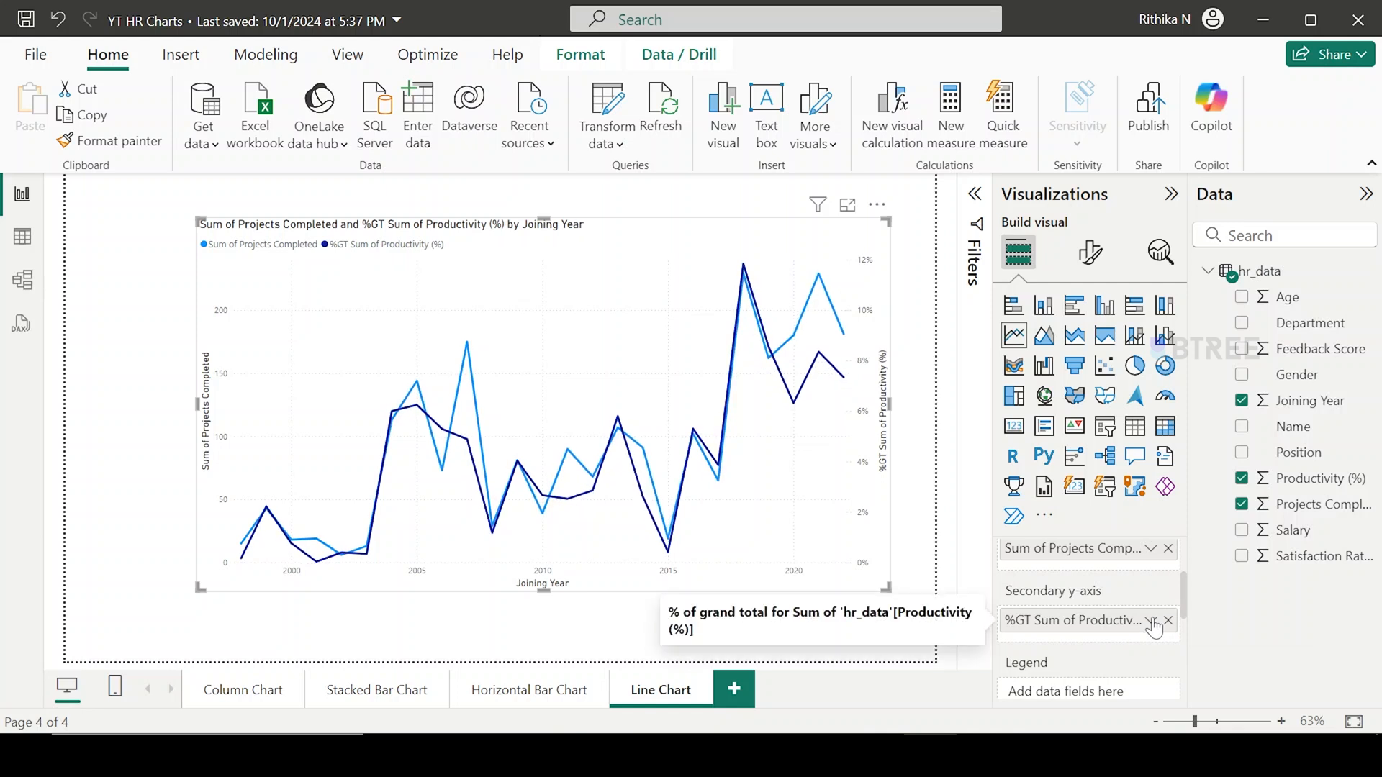
Open the chart's formatting options and examine projects completed and productivity share at individual joining years, such as 2019 and 2021.
mouse_move(749, 272)
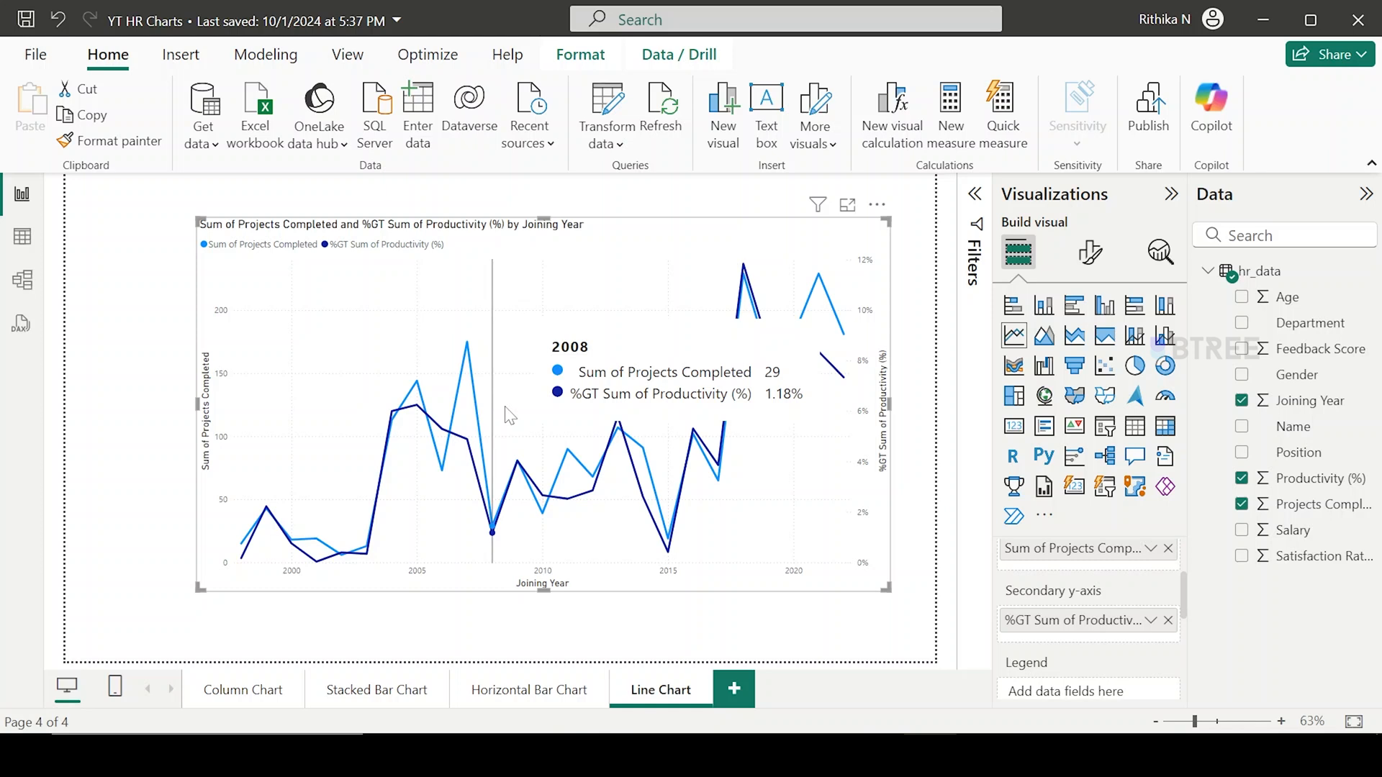
click(1090, 252)
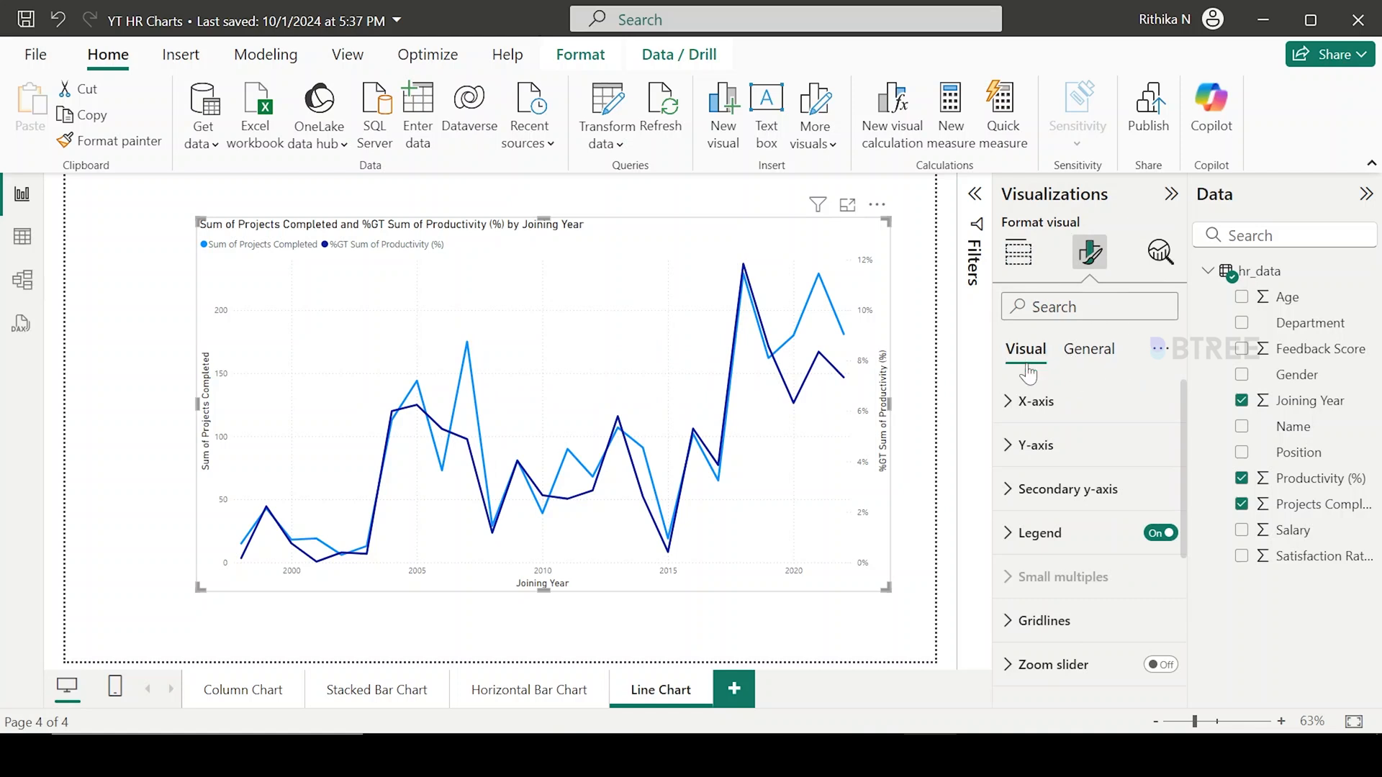
click(1037, 401)
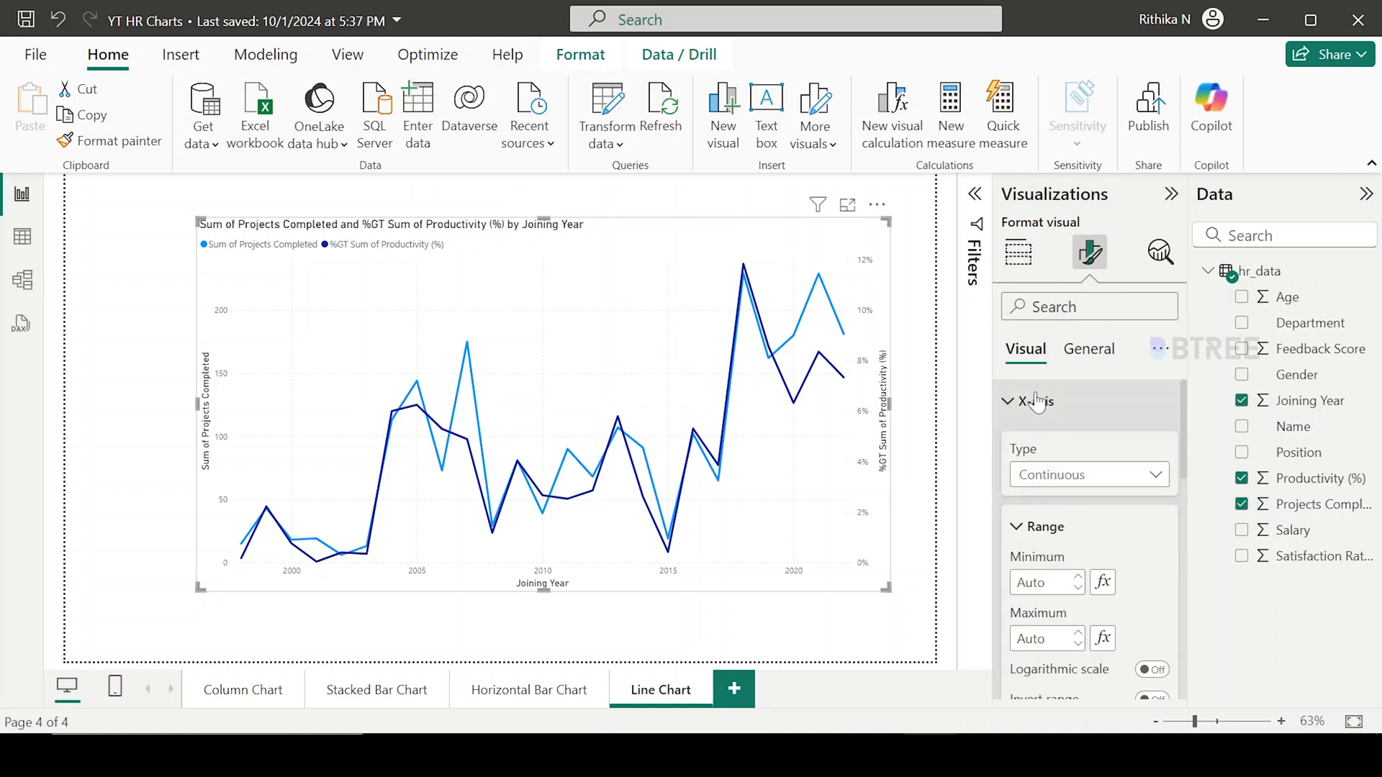
click(1036, 401)
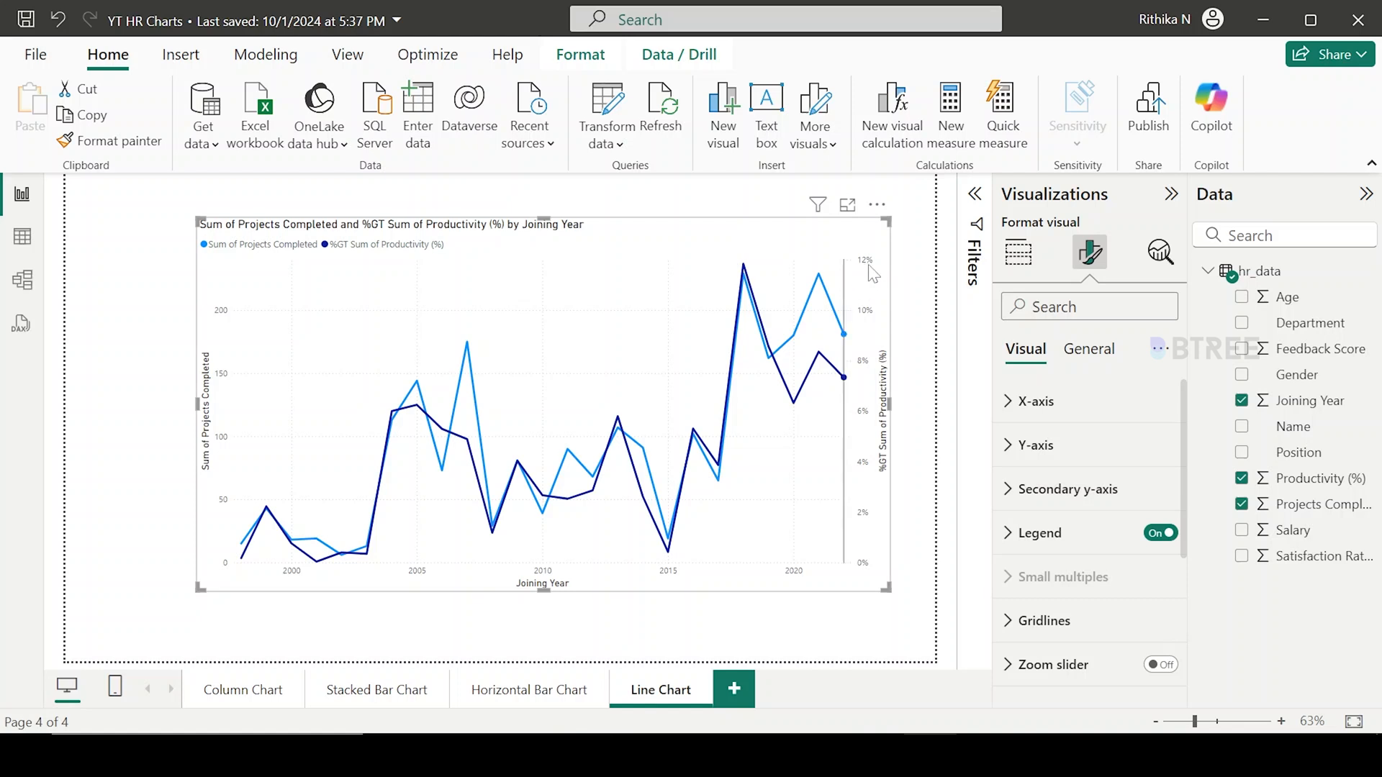
mouse_move(826, 280)
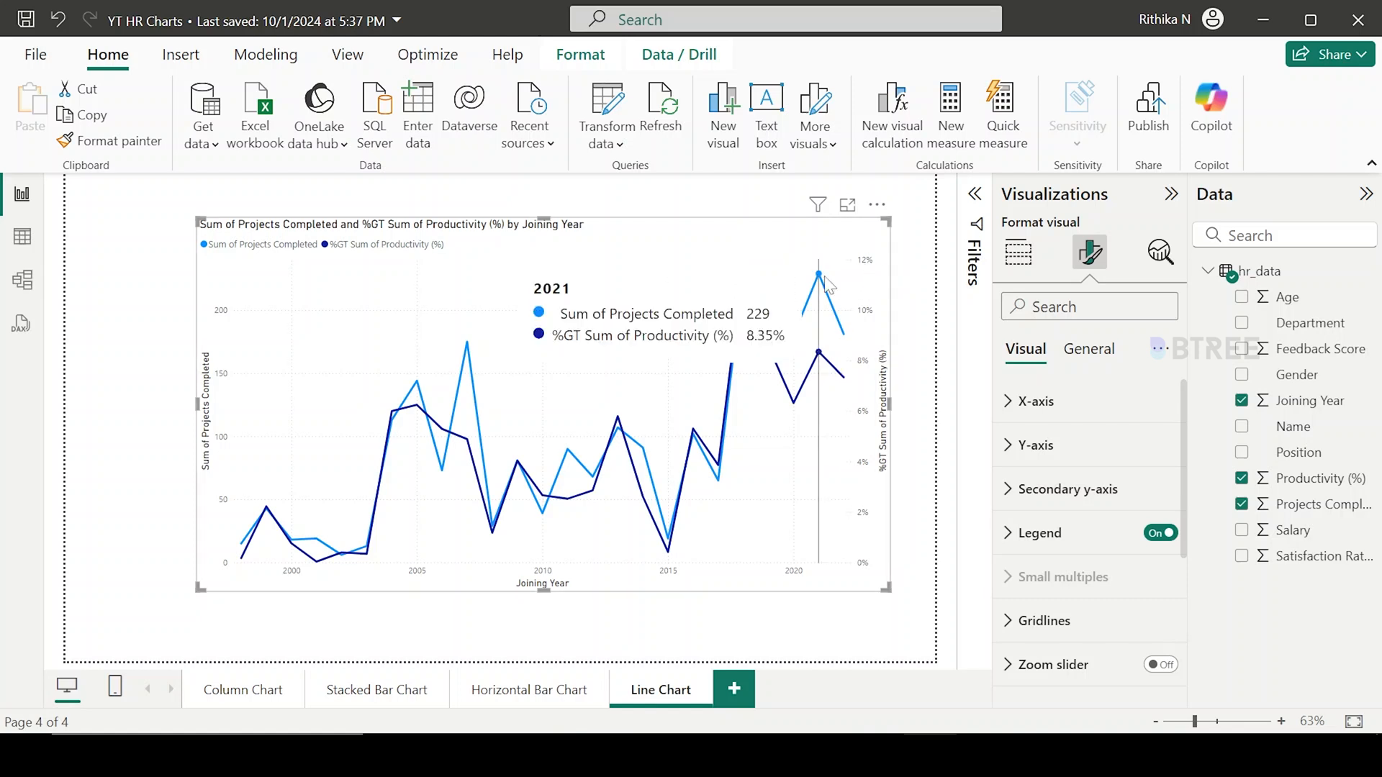
mouse_move(750, 347)
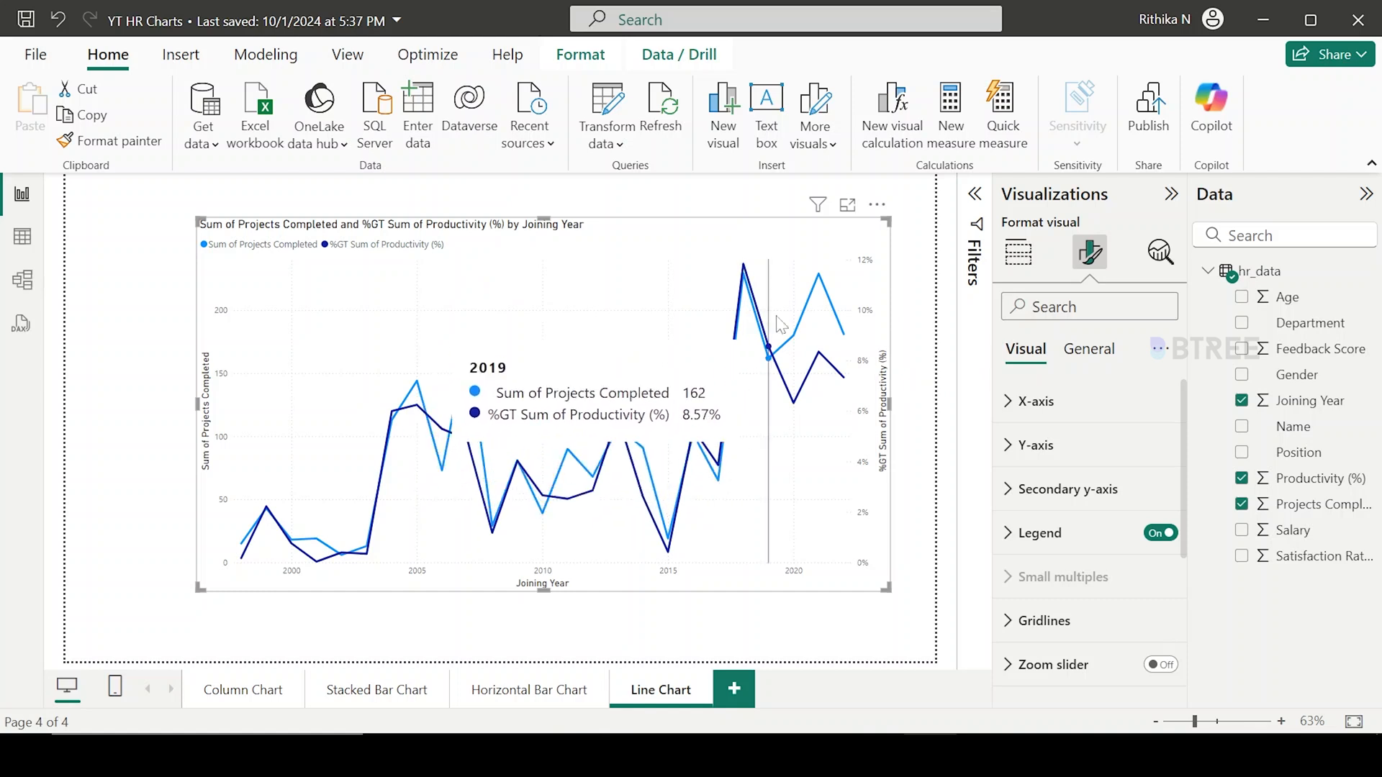
mouse_move(825, 344)
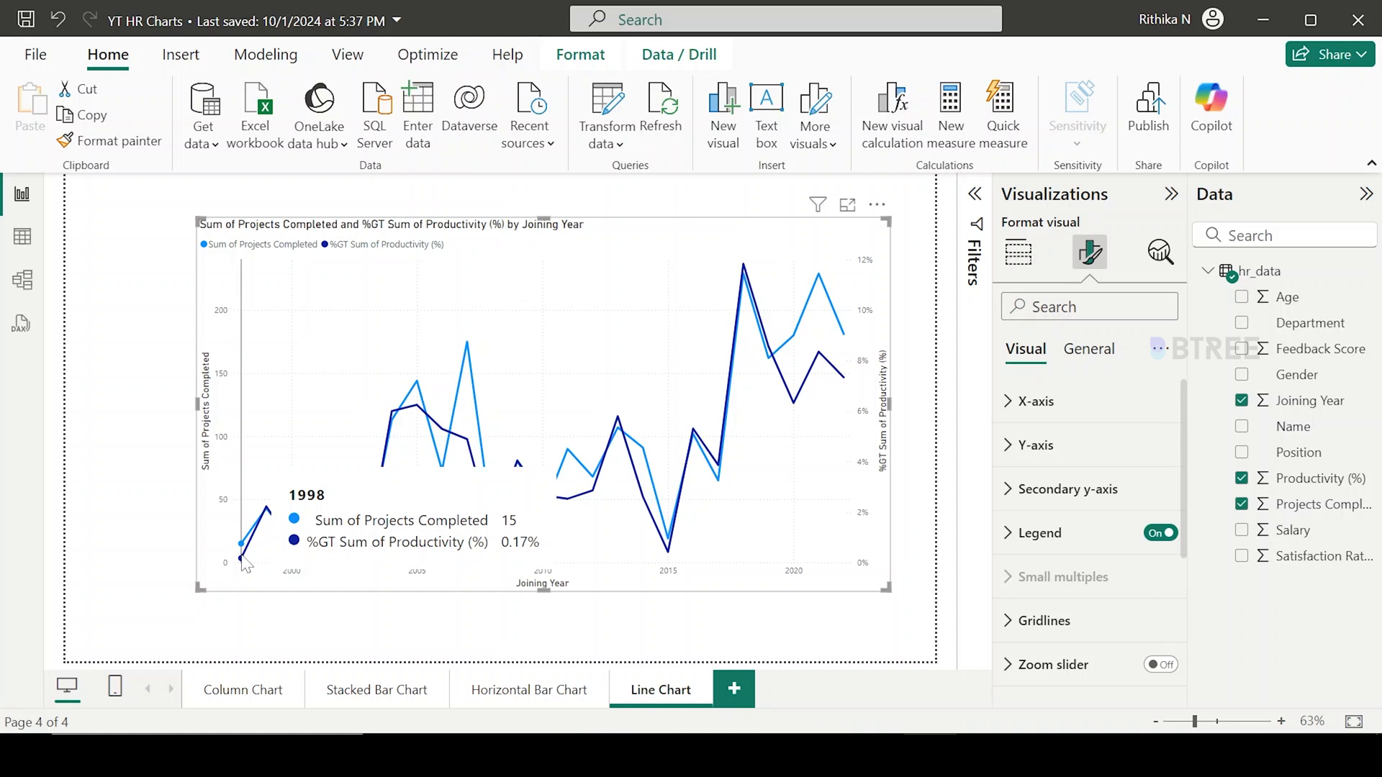
Set the font of the X-axis values to Courier New.
click(1037, 407)
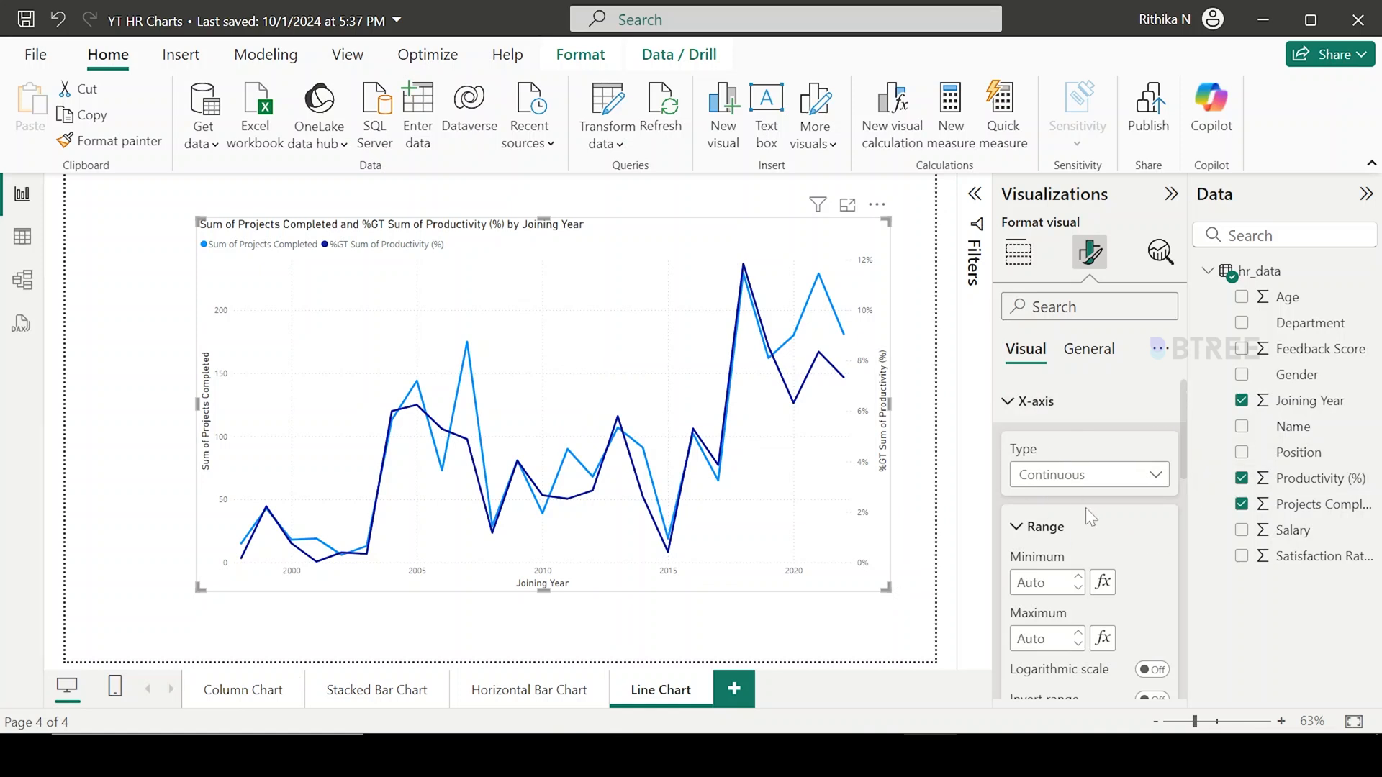
scroll(1090, 516, down, 3)
scroll(1090, 516, up, 1)
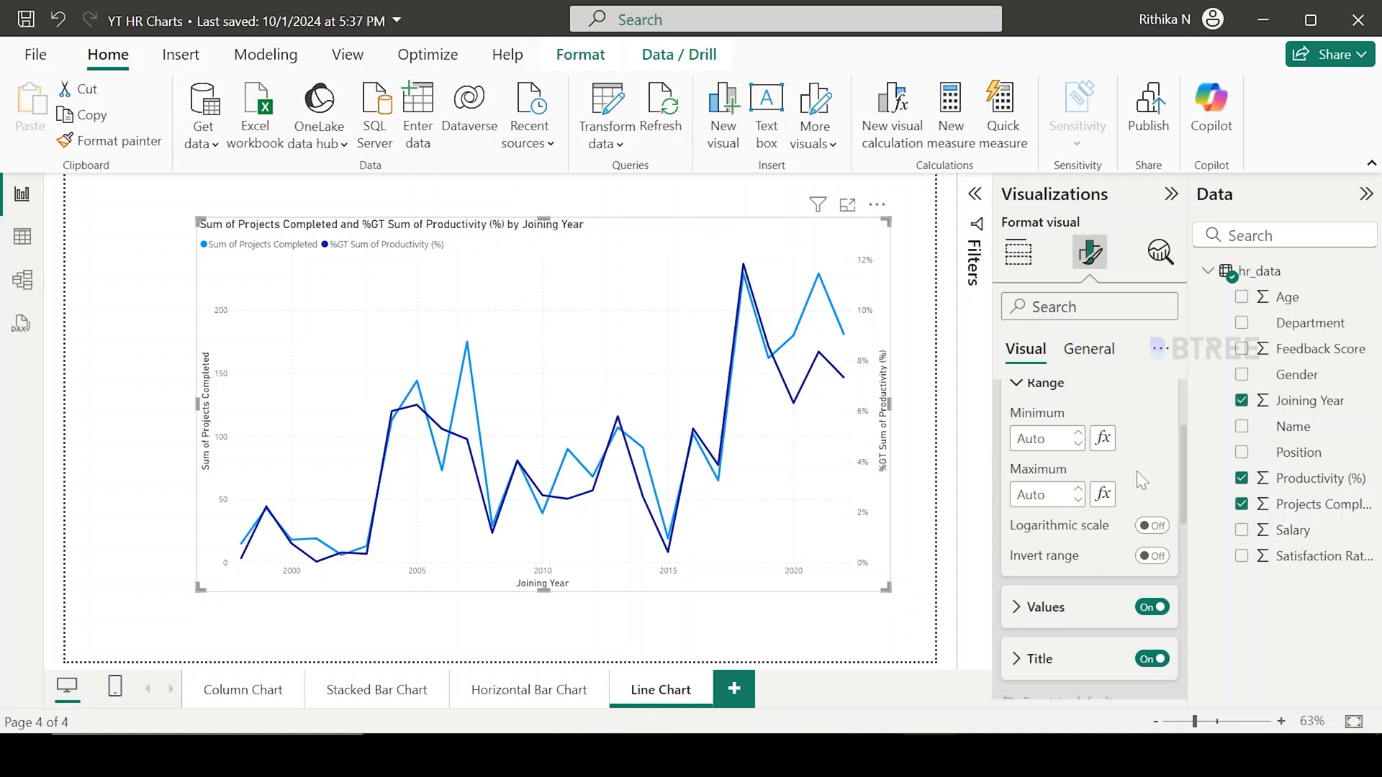
scroll(1107, 525, down, 1)
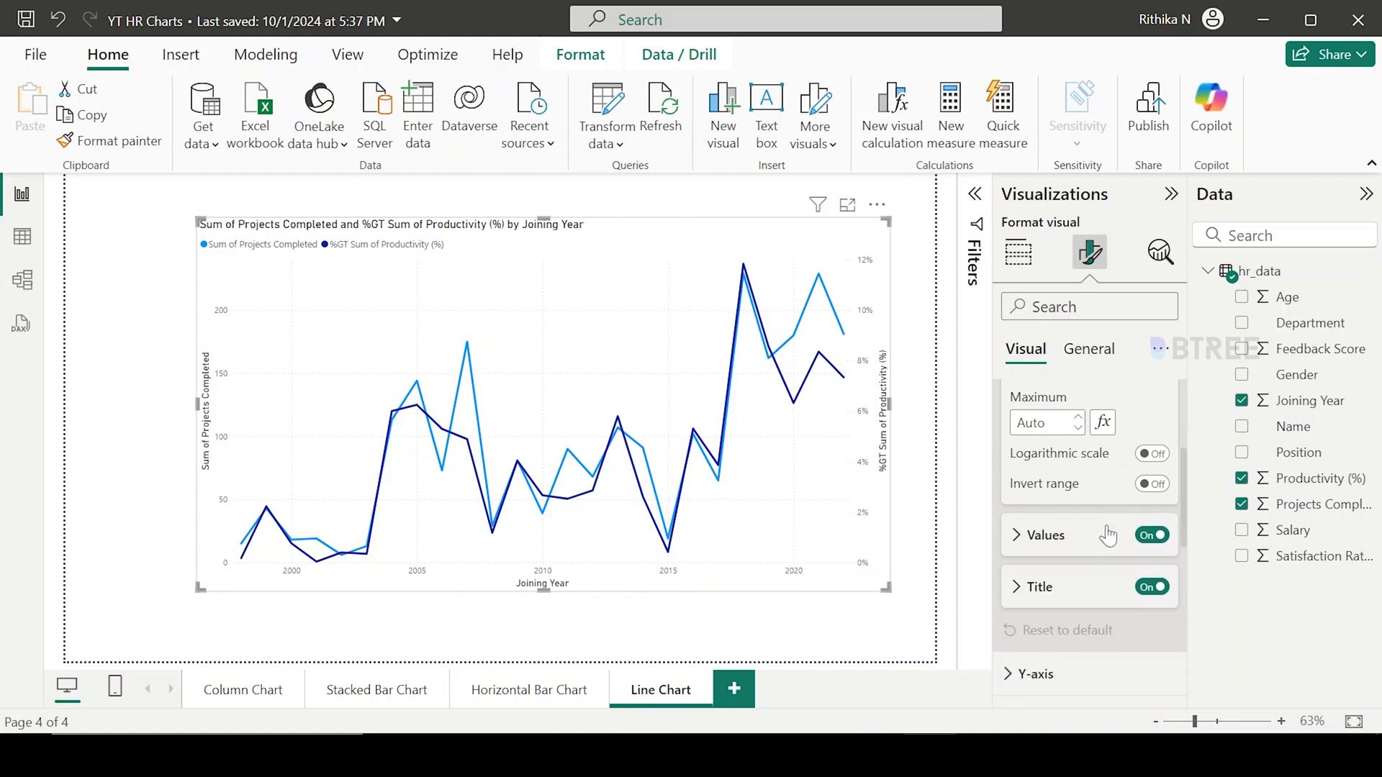
click(1066, 538)
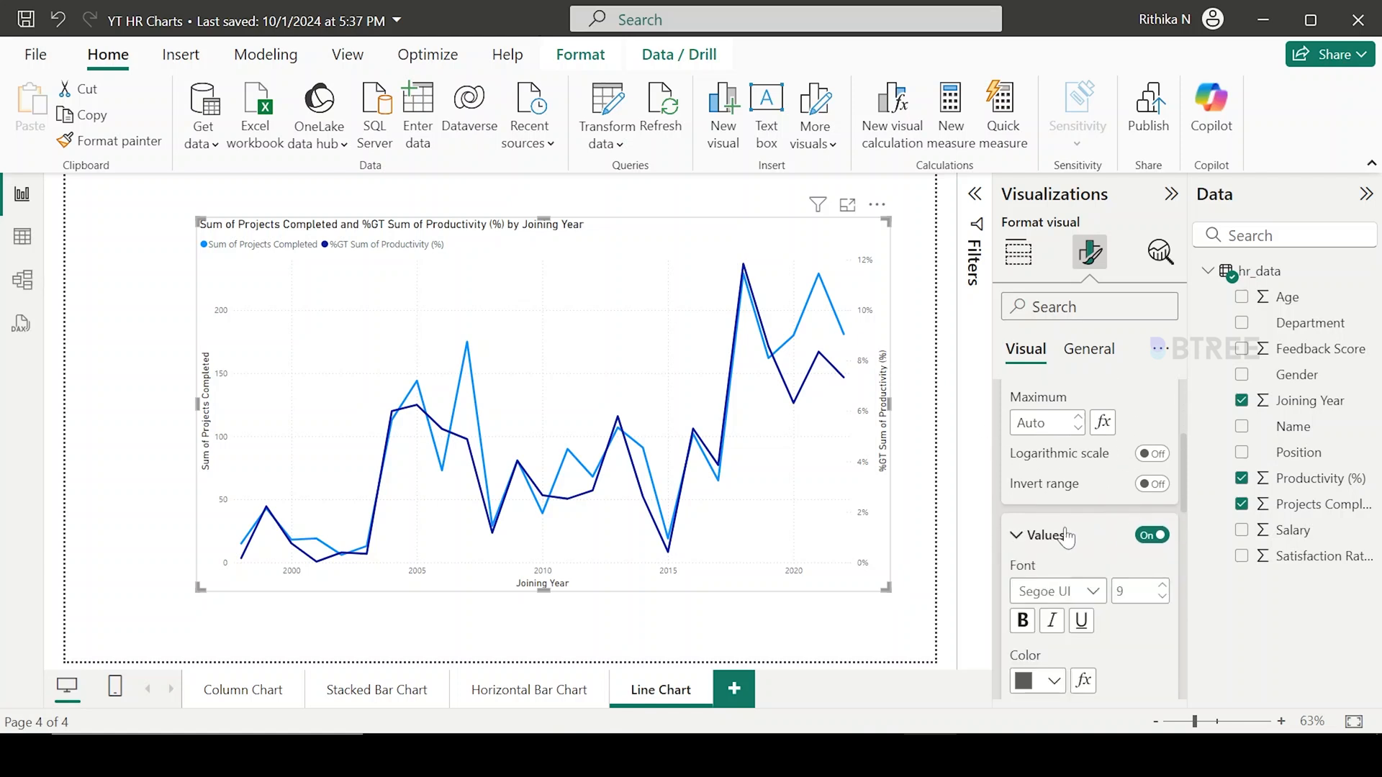
click(1079, 594)
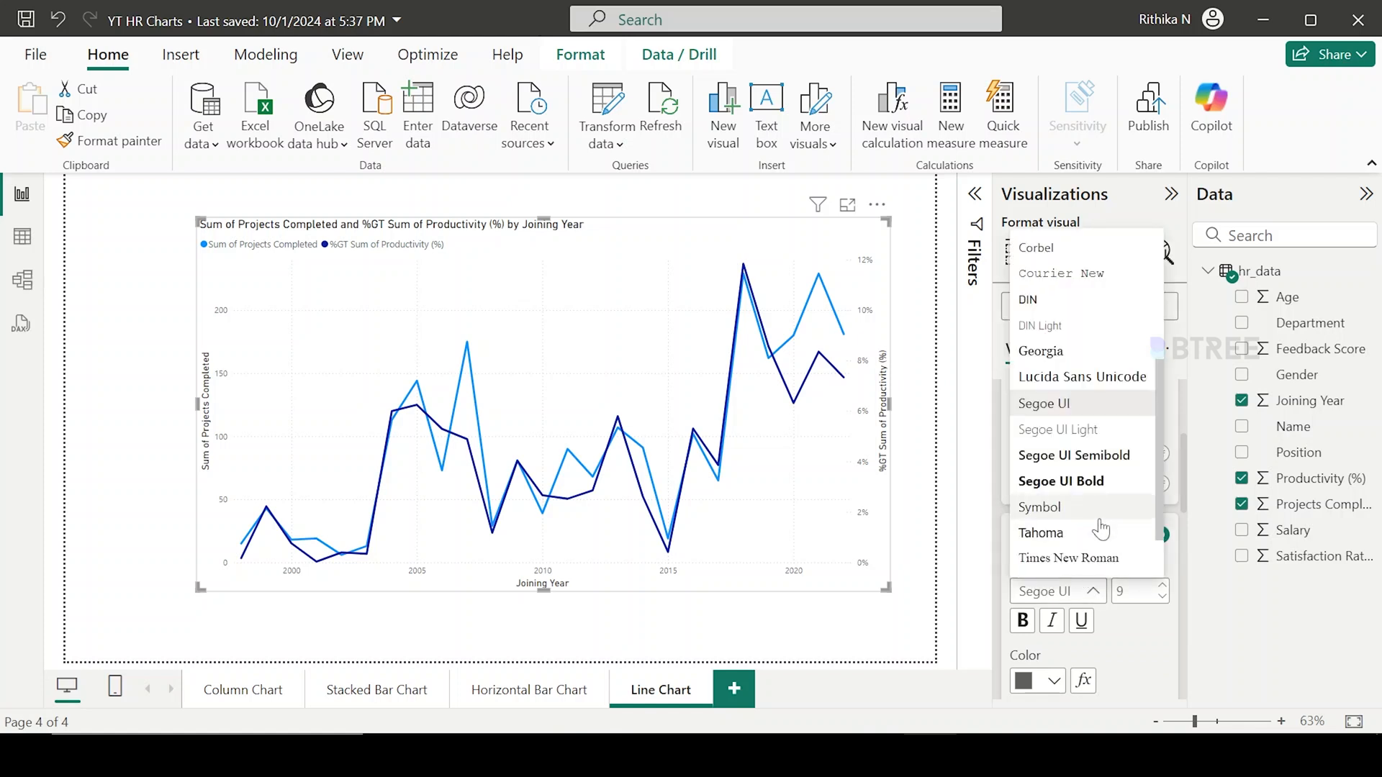
click(1081, 274)
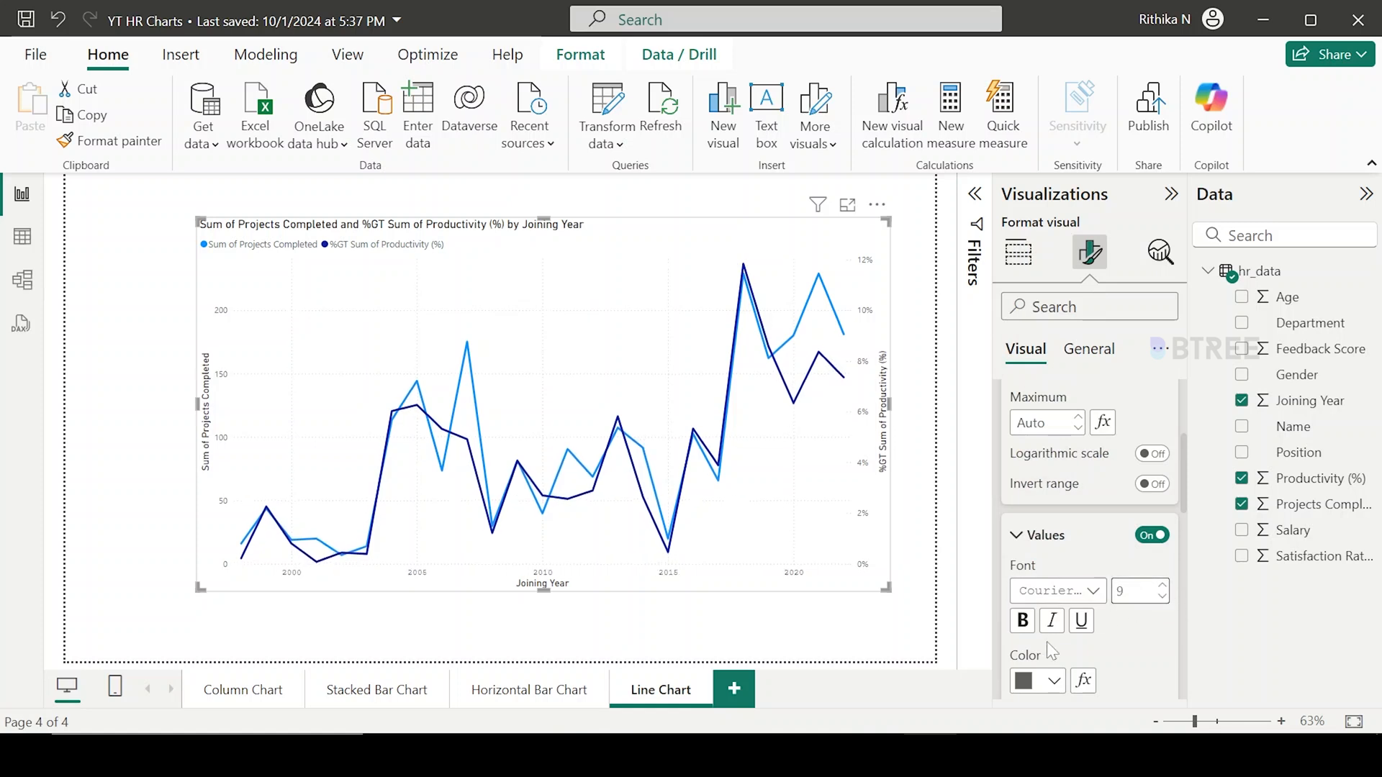
Change the colour of the X-axis values to a dark grey theme shade.
scroll(1047, 641, down, 2)
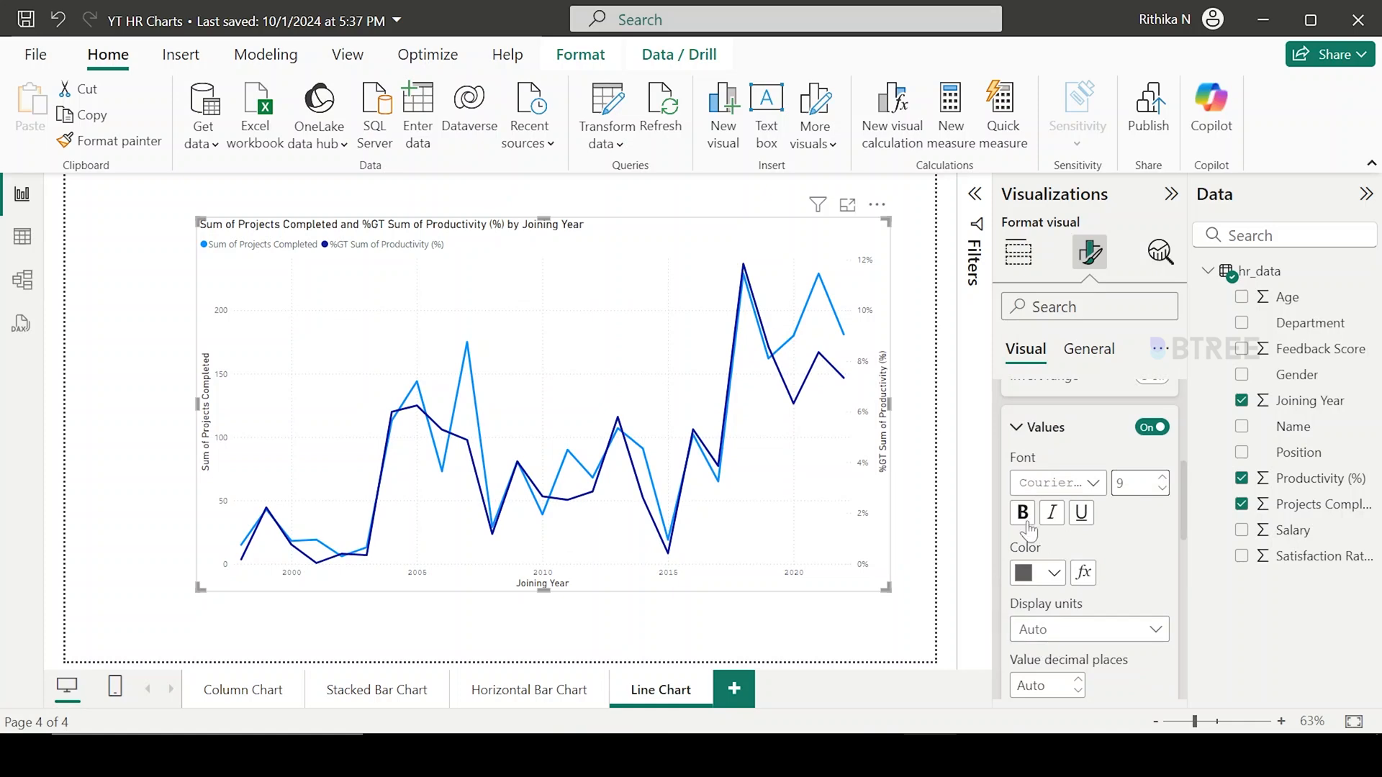
click(1054, 573)
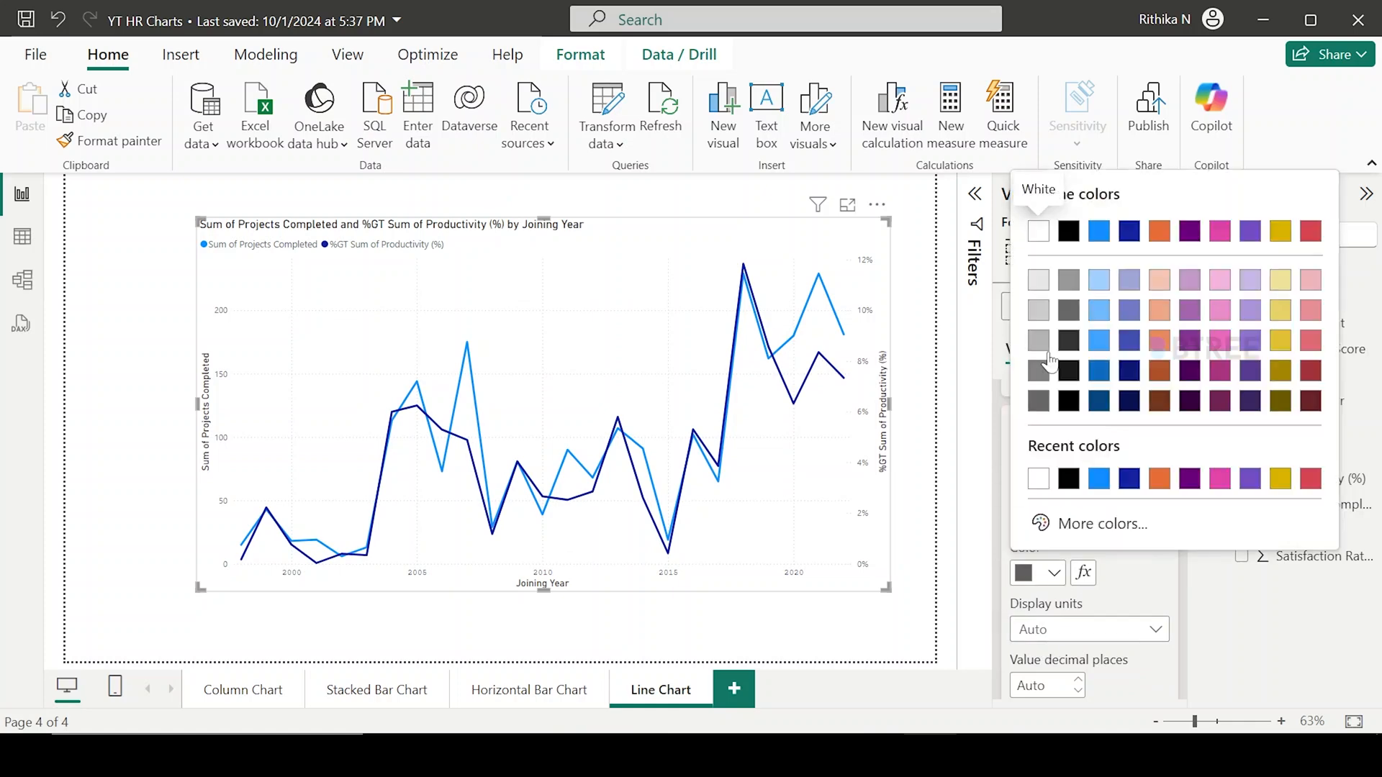
click(1035, 391)
Set the X-axis title's font to Courier New at size 13.
scroll(1051, 540, down, 3)
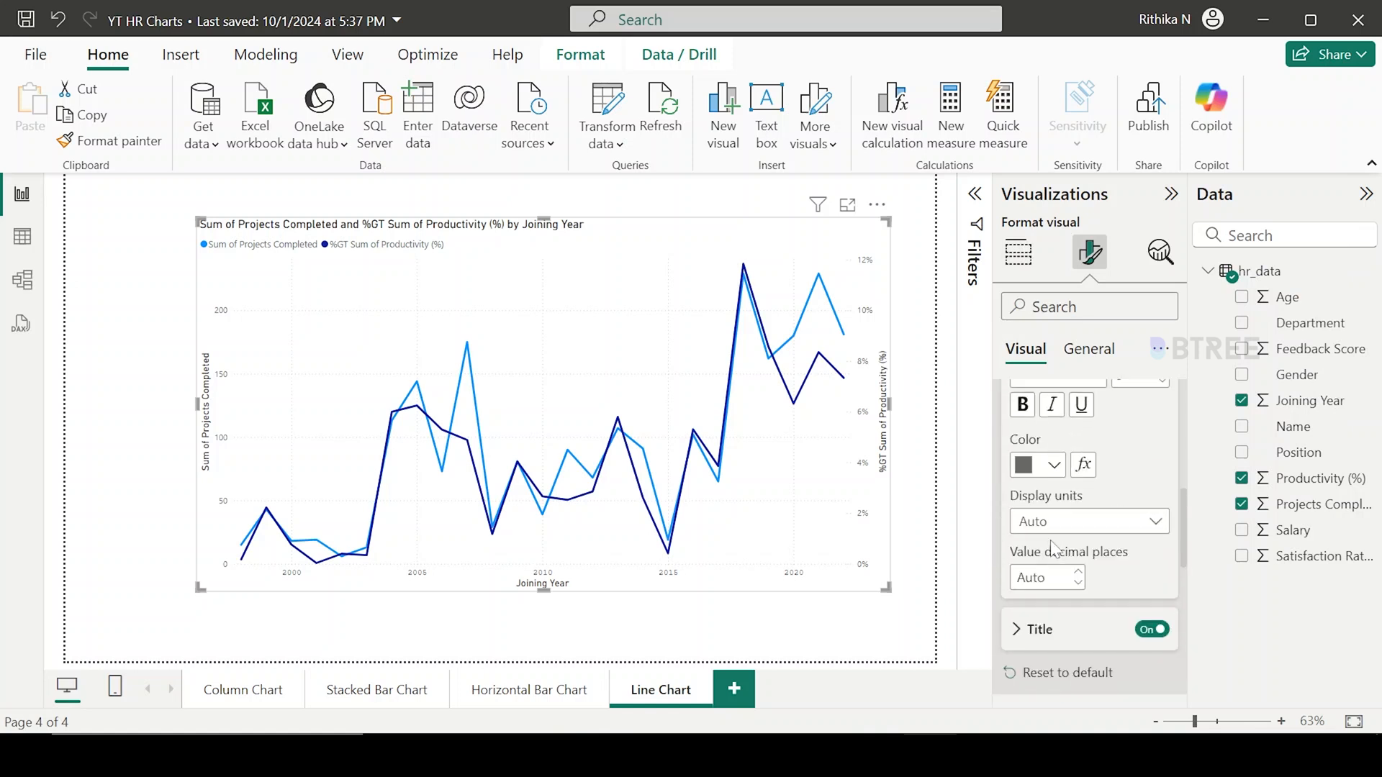
scroll(1053, 548, down, 1)
scroll(1051, 551, down, 1)
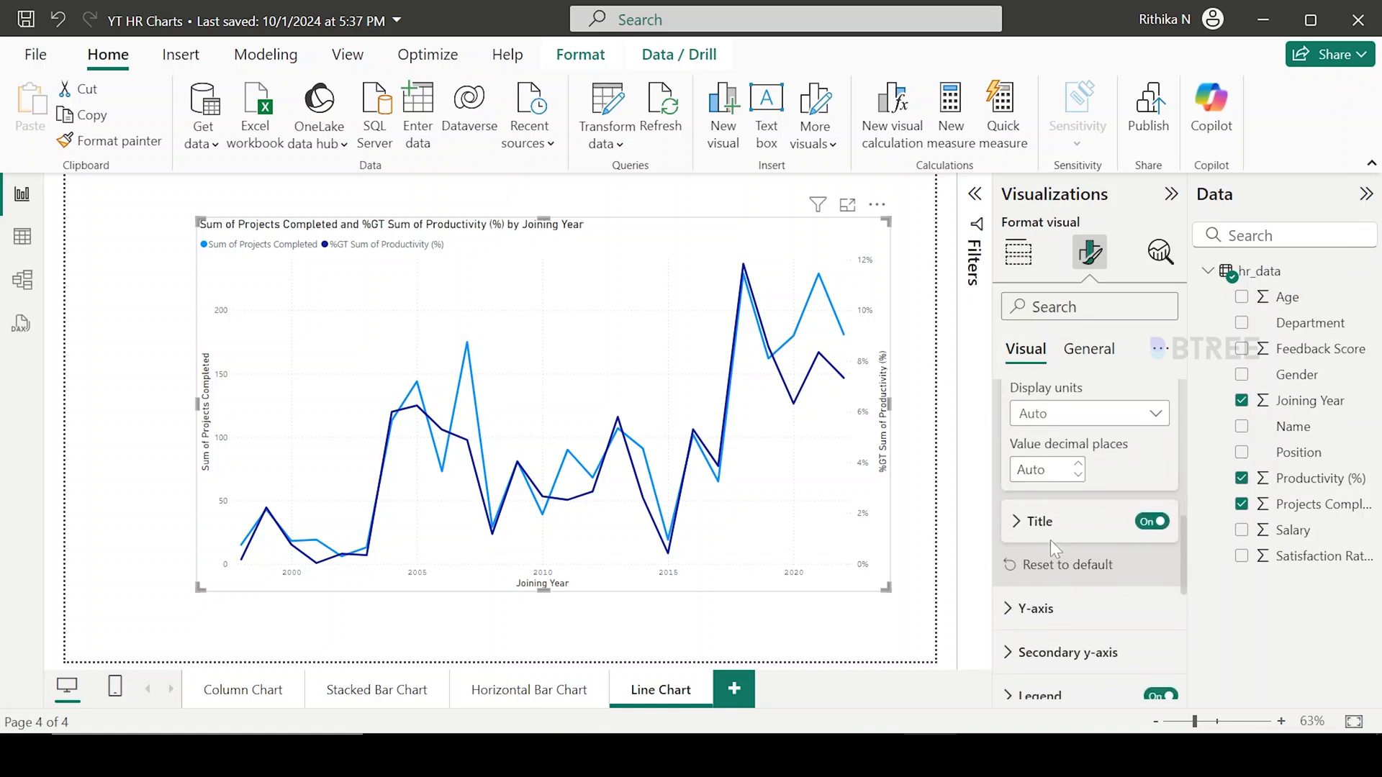
click(1097, 497)
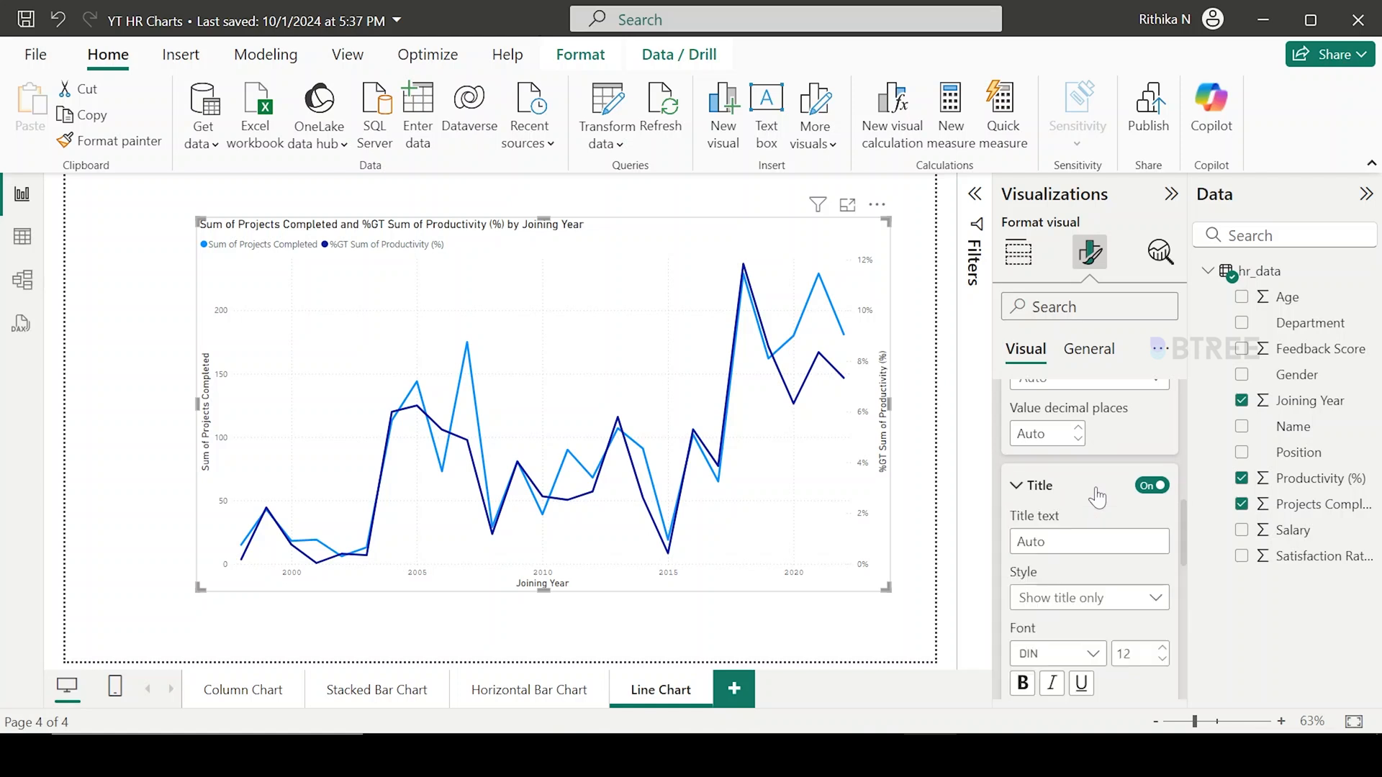
scroll(1096, 489, down, 4)
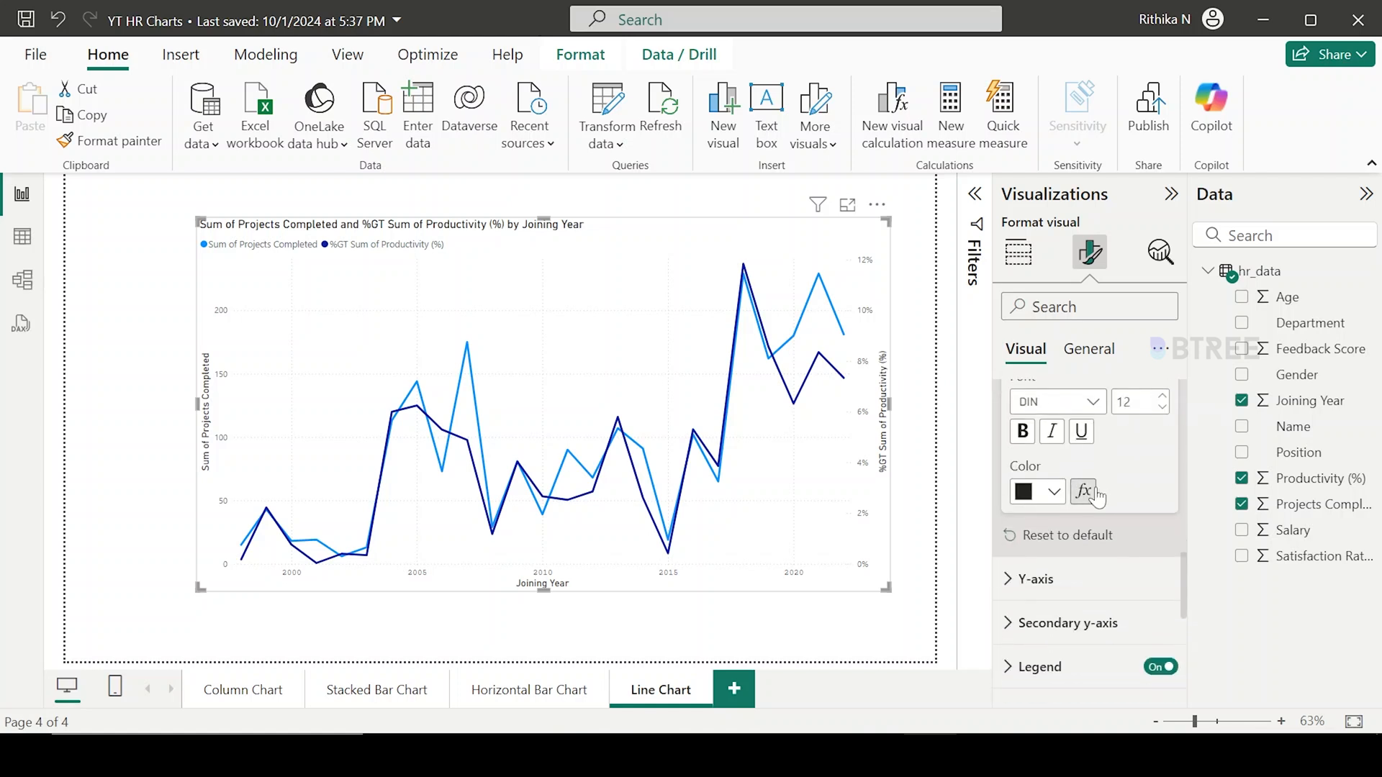
click(1093, 402)
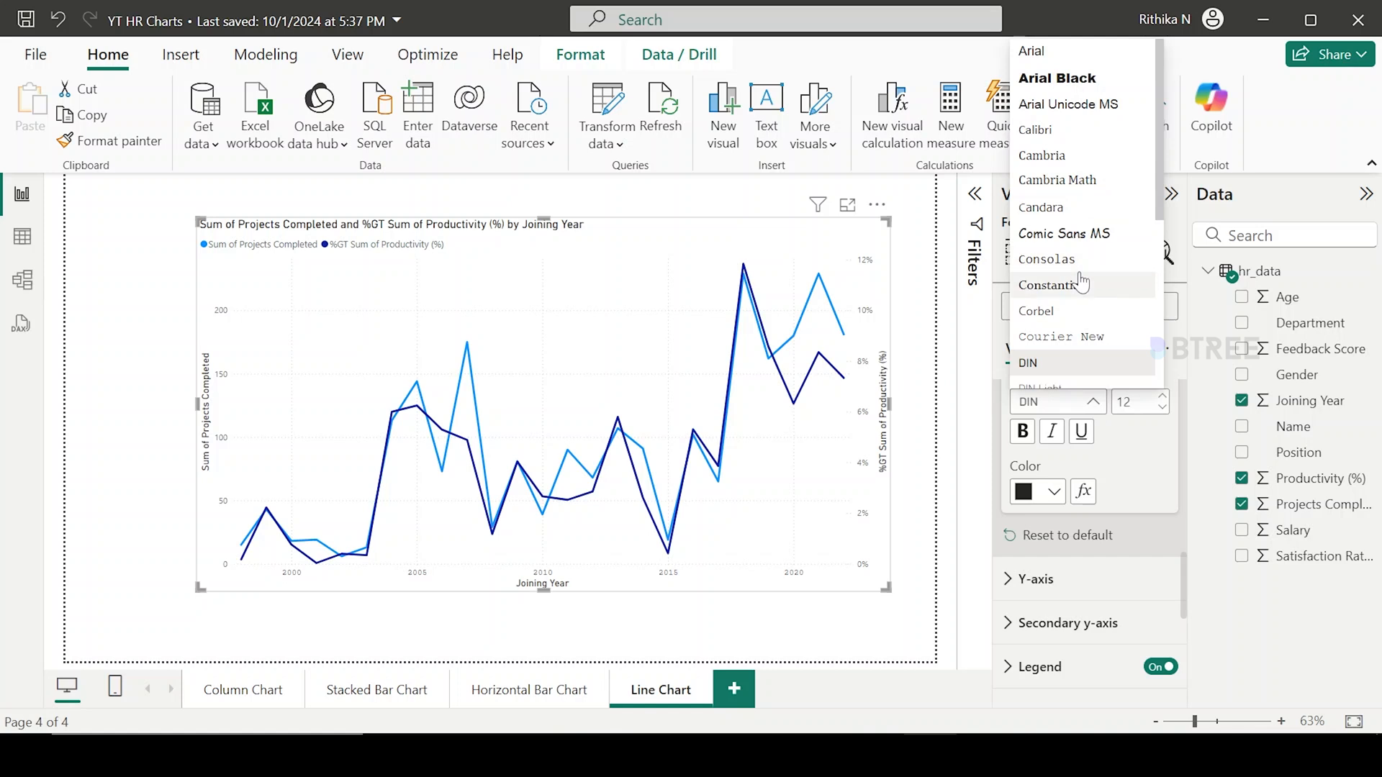
click(1066, 336)
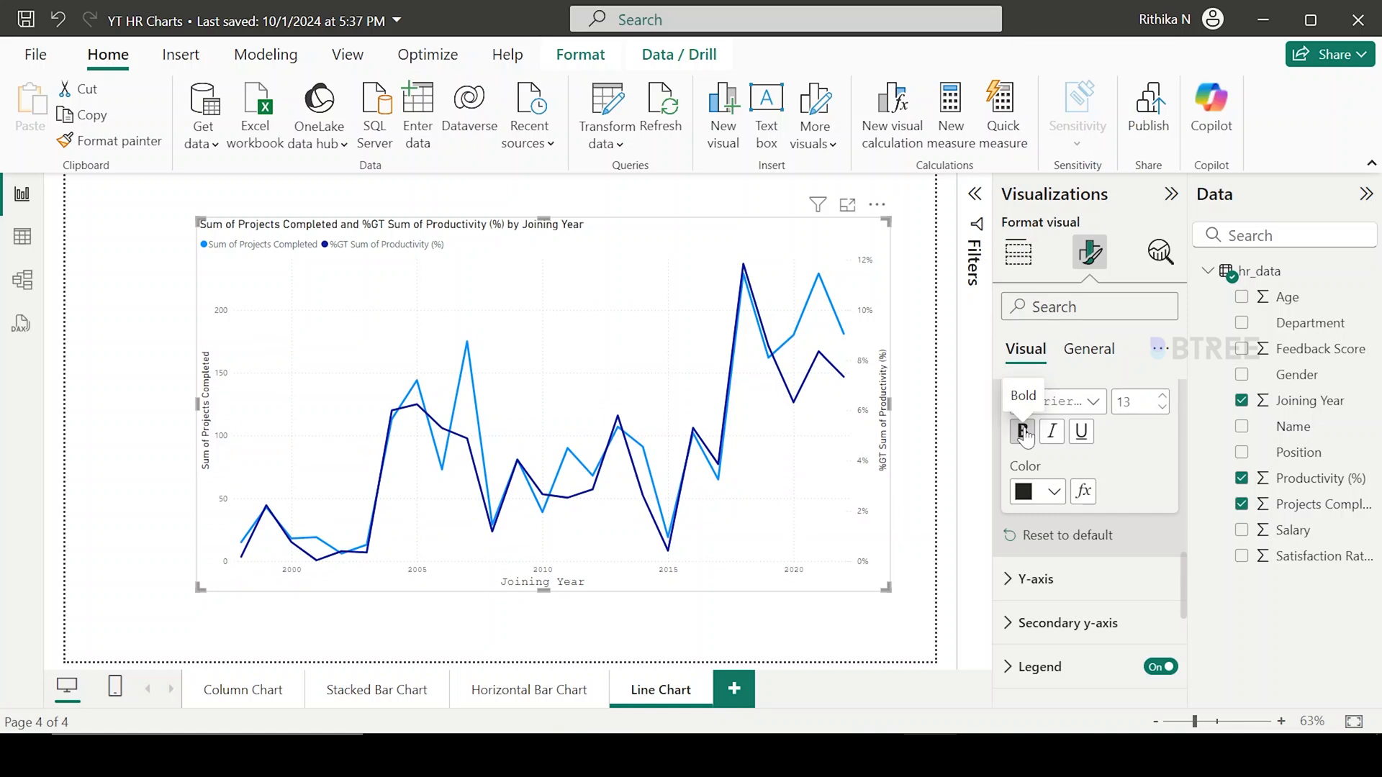
Make the X-axis title bold and colour it the darkest pink theme shade.
click(1054, 491)
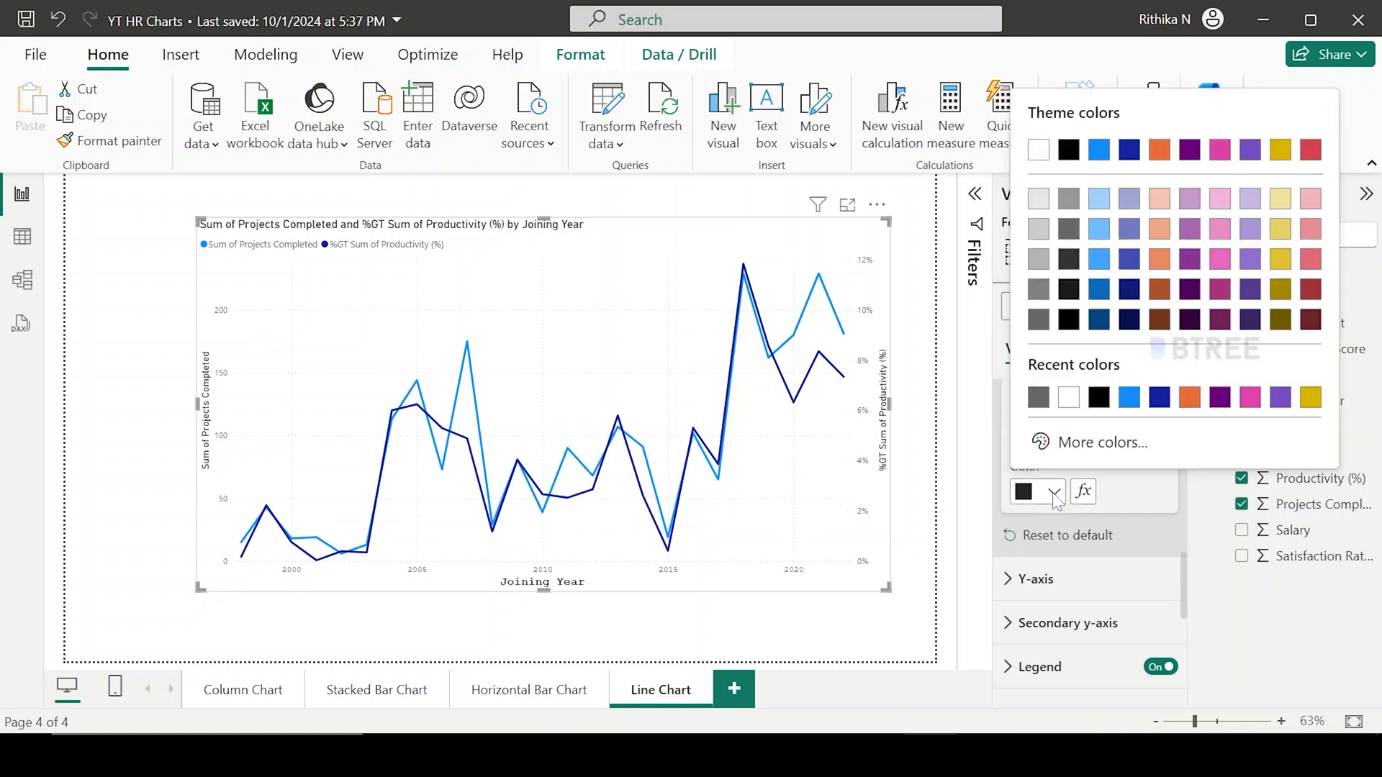
click(1223, 320)
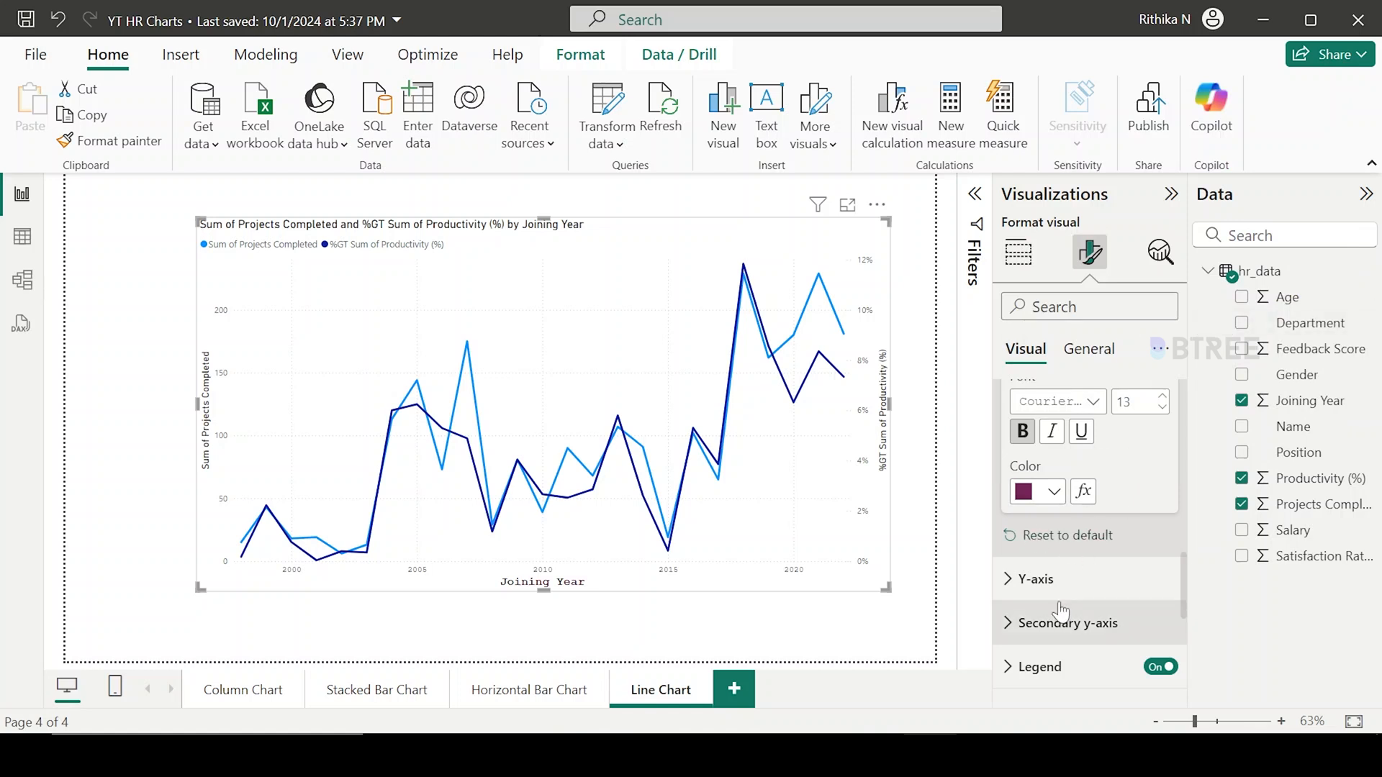
Set the font of the Y-axis values to Courier New.
click(1051, 580)
scroll(1054, 587, down, 4)
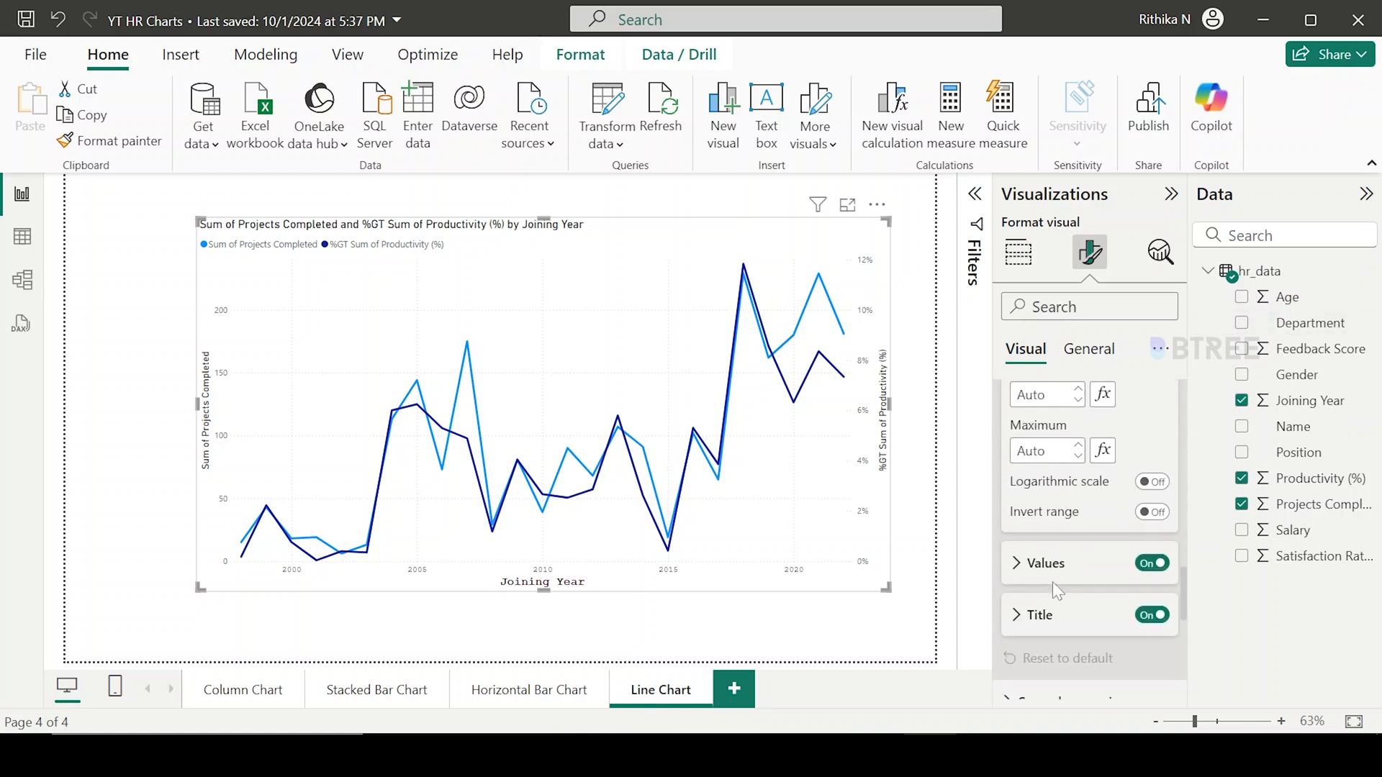
scroll(1054, 590, down, 3)
scroll(1064, 564, up, 3)
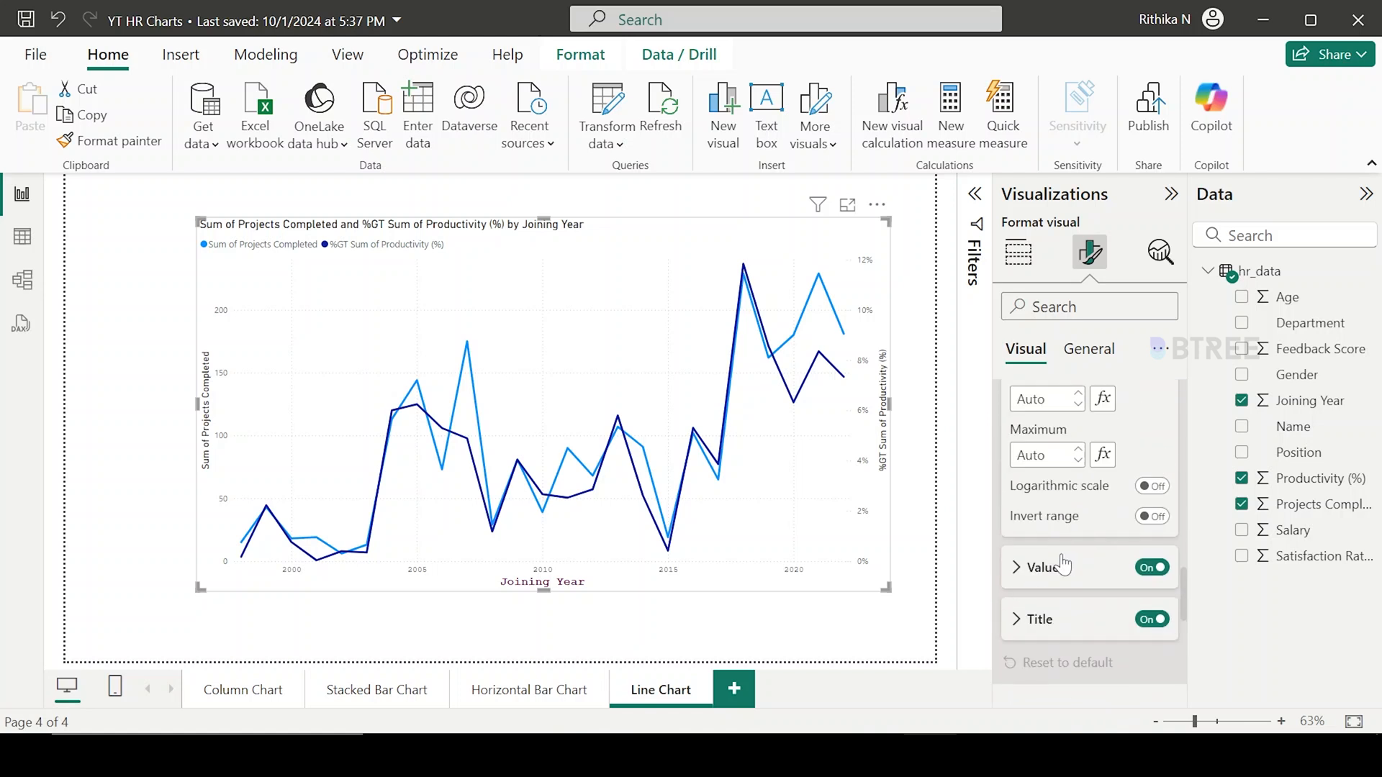
click(1063, 567)
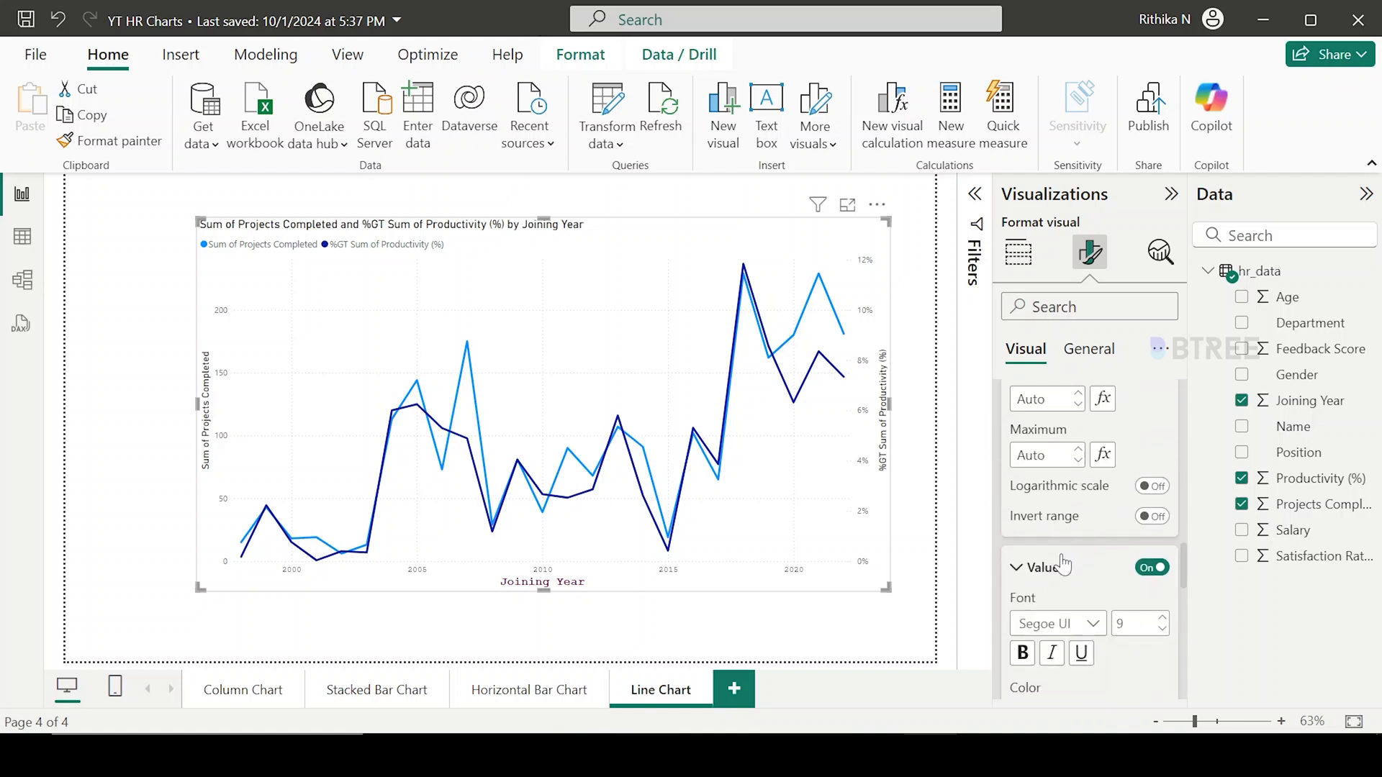
scroll(1046, 588, down, 1)
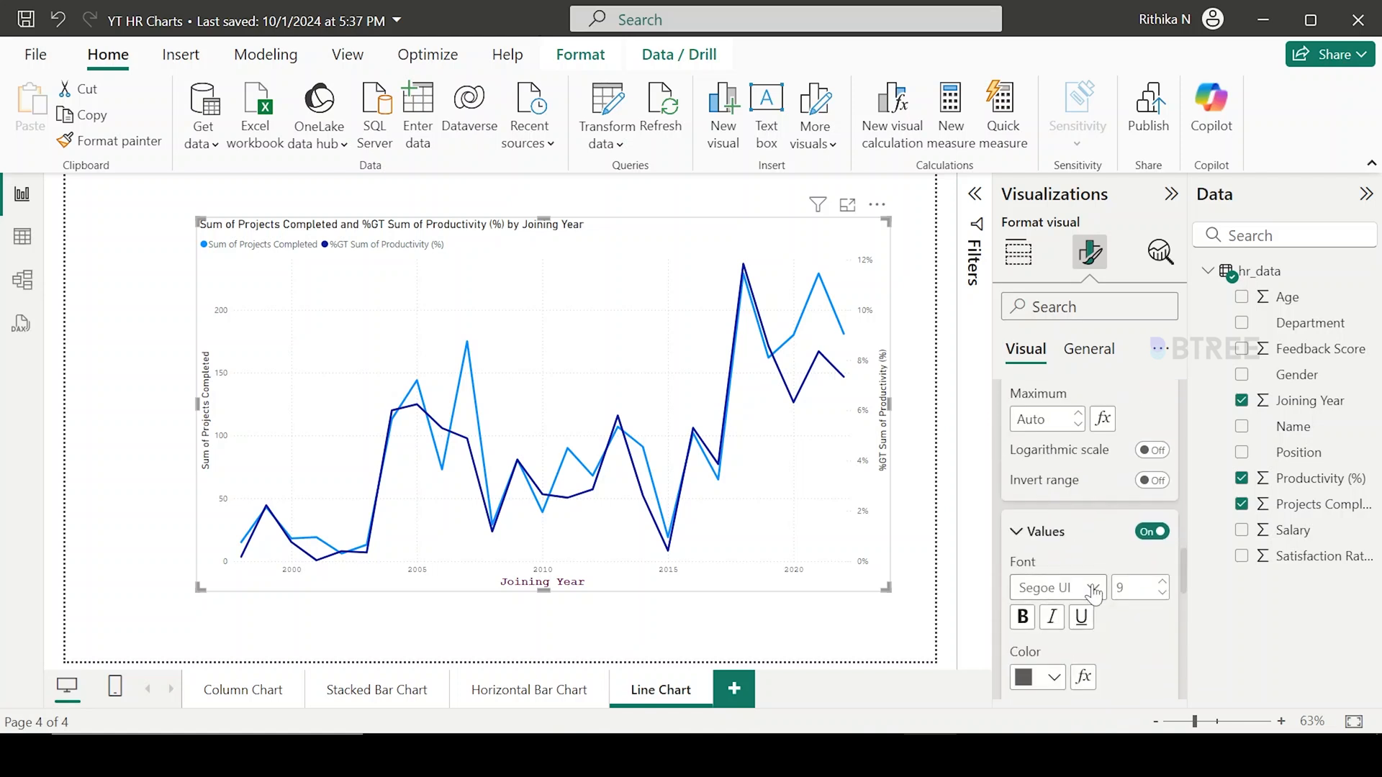
click(1051, 587)
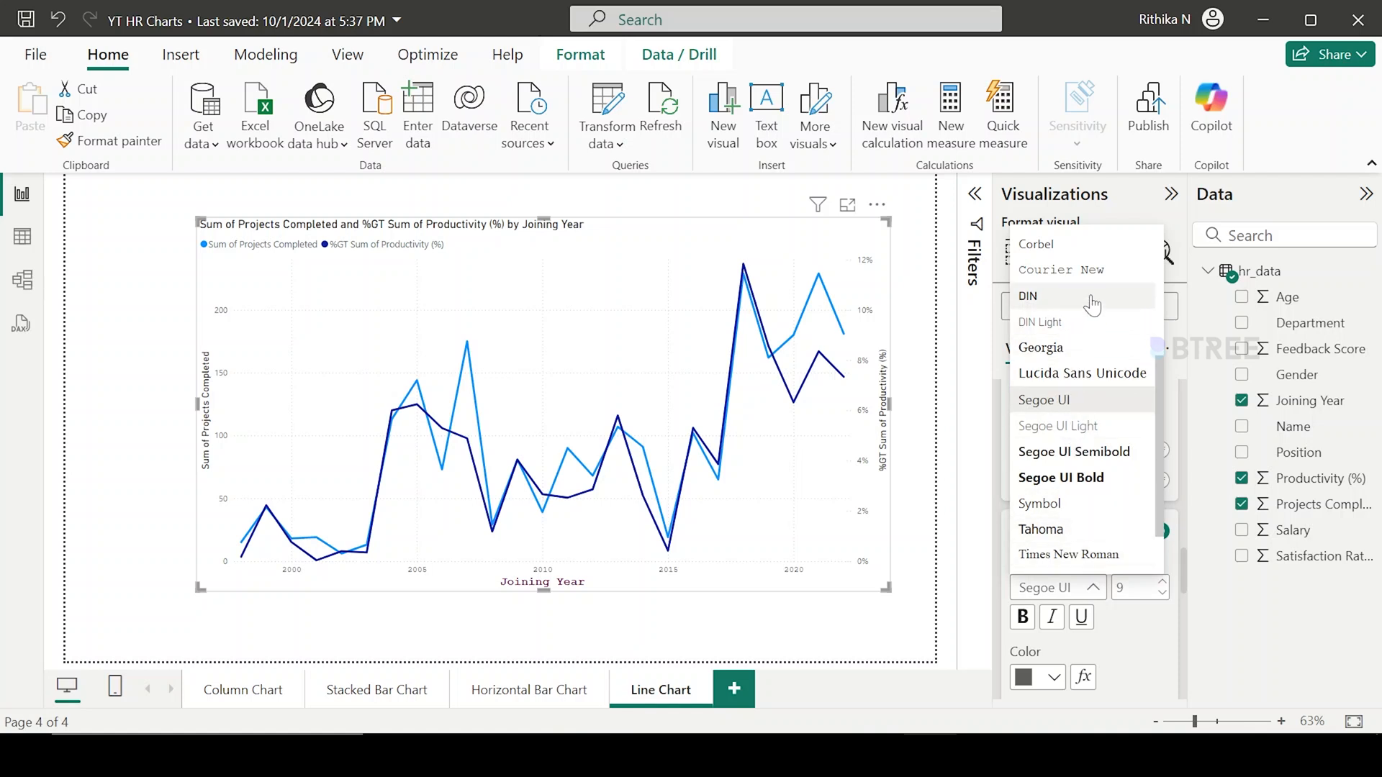
click(1097, 269)
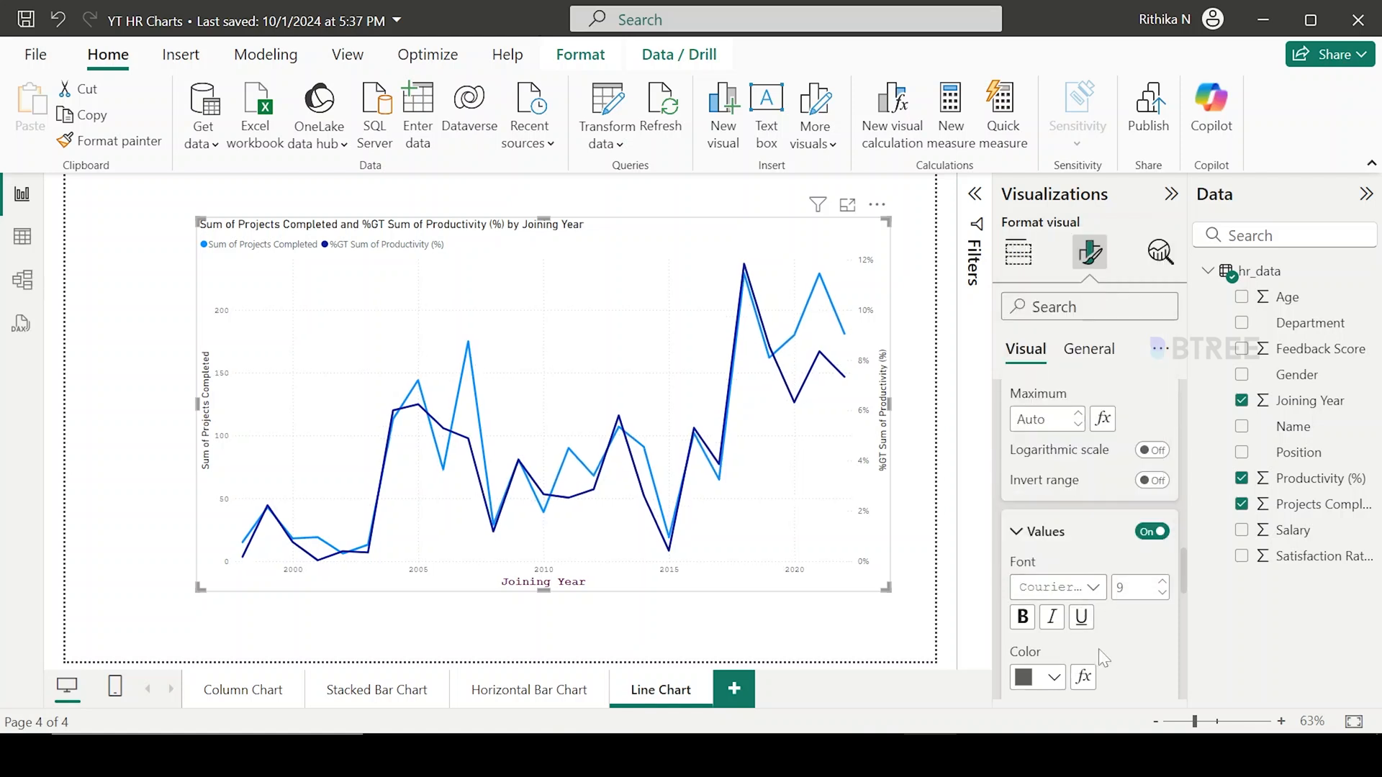
Set the Y-axis title's font to Courier New at size 13.
scroll(1118, 637, down, 2)
scroll(1119, 637, down, 3)
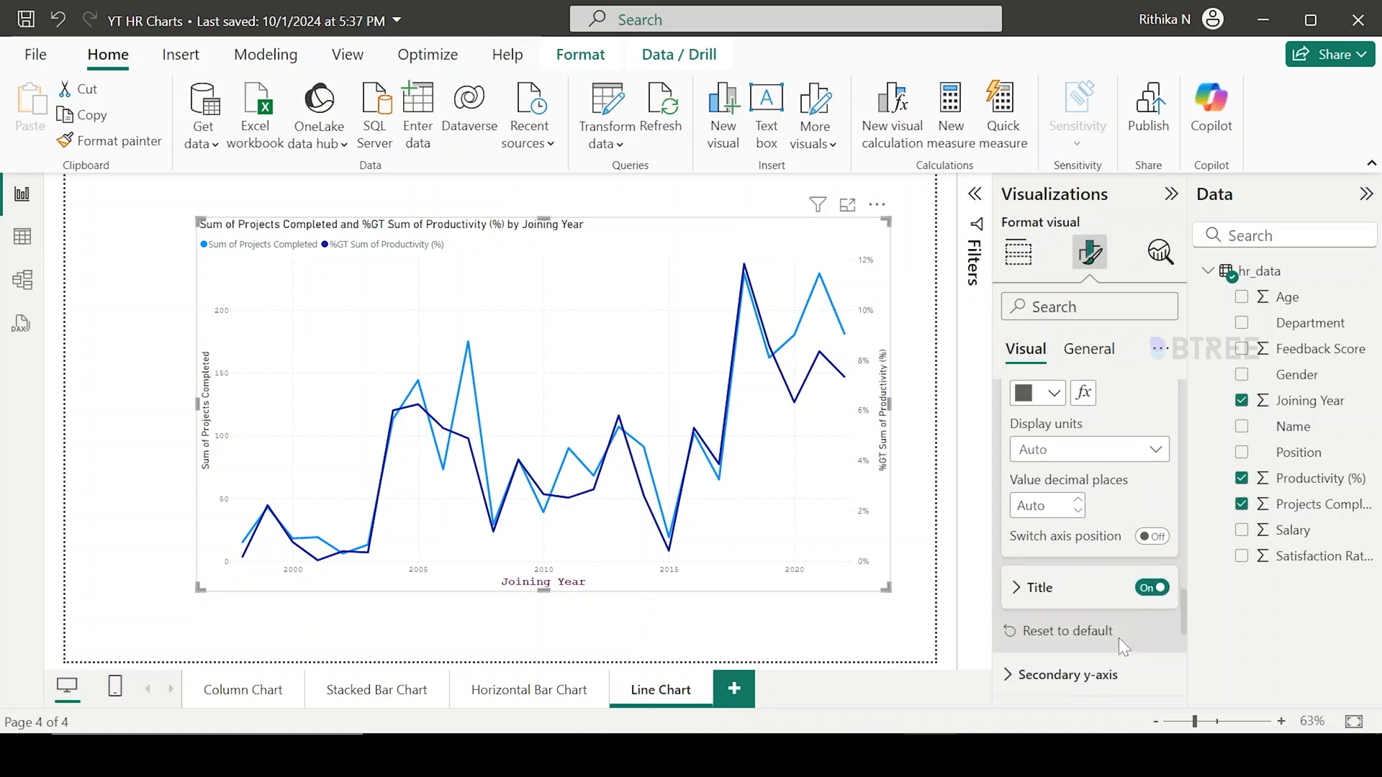
click(1071, 552)
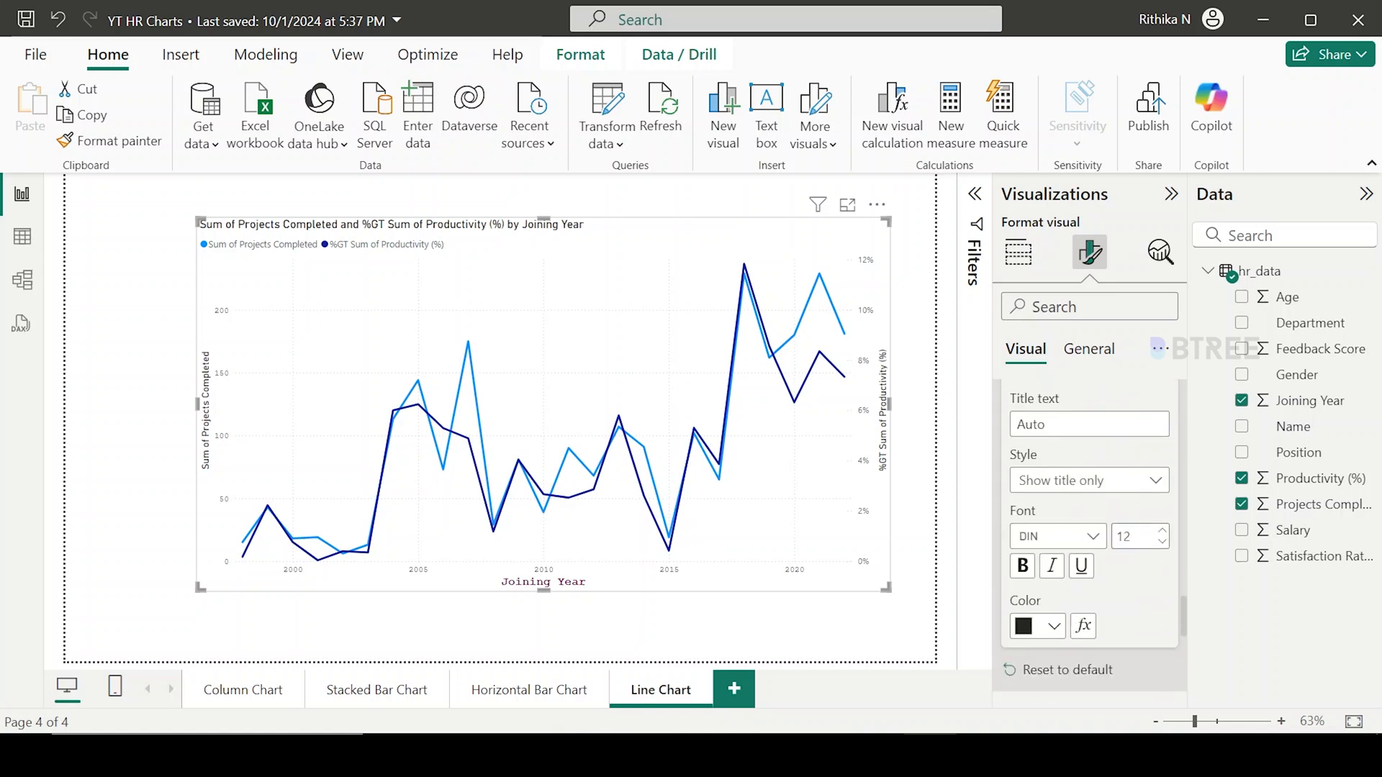
click(1092, 536)
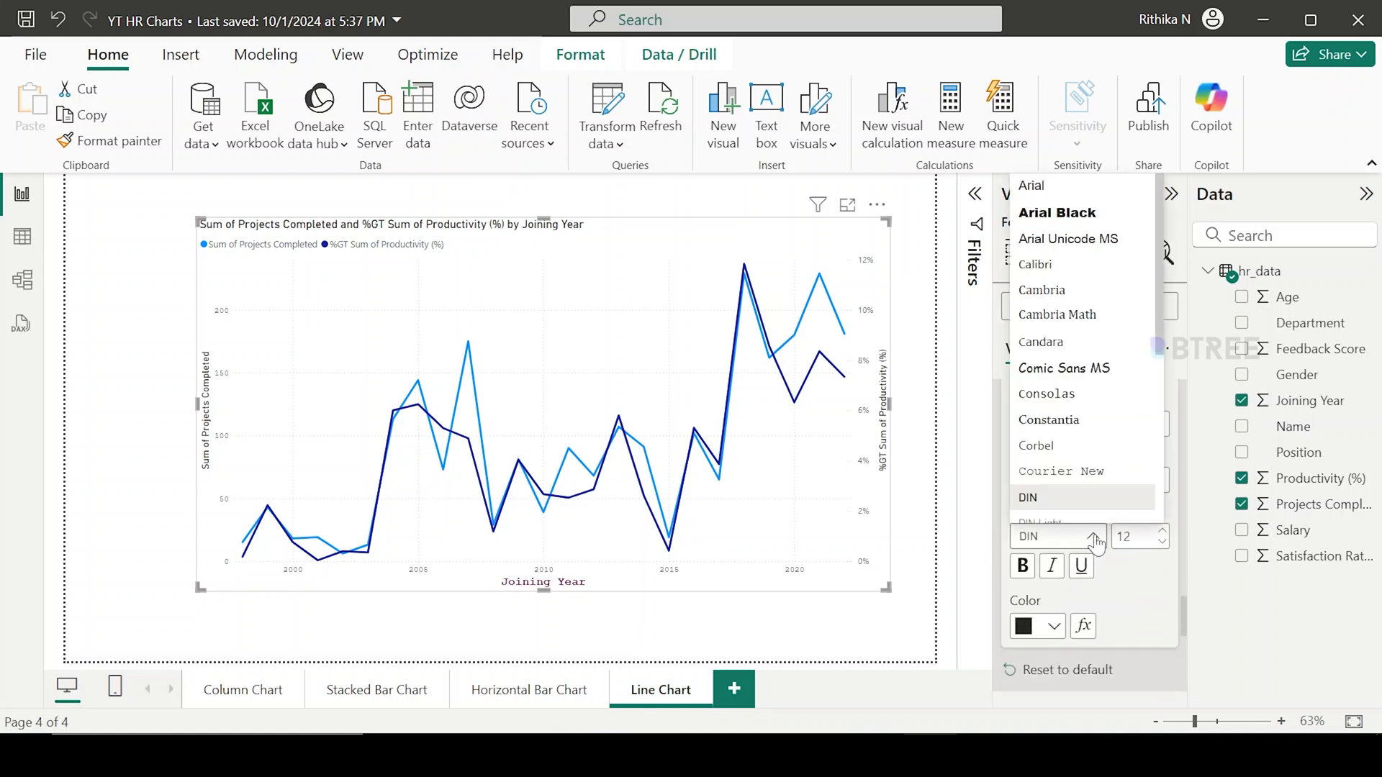
click(1067, 470)
click(1162, 533)
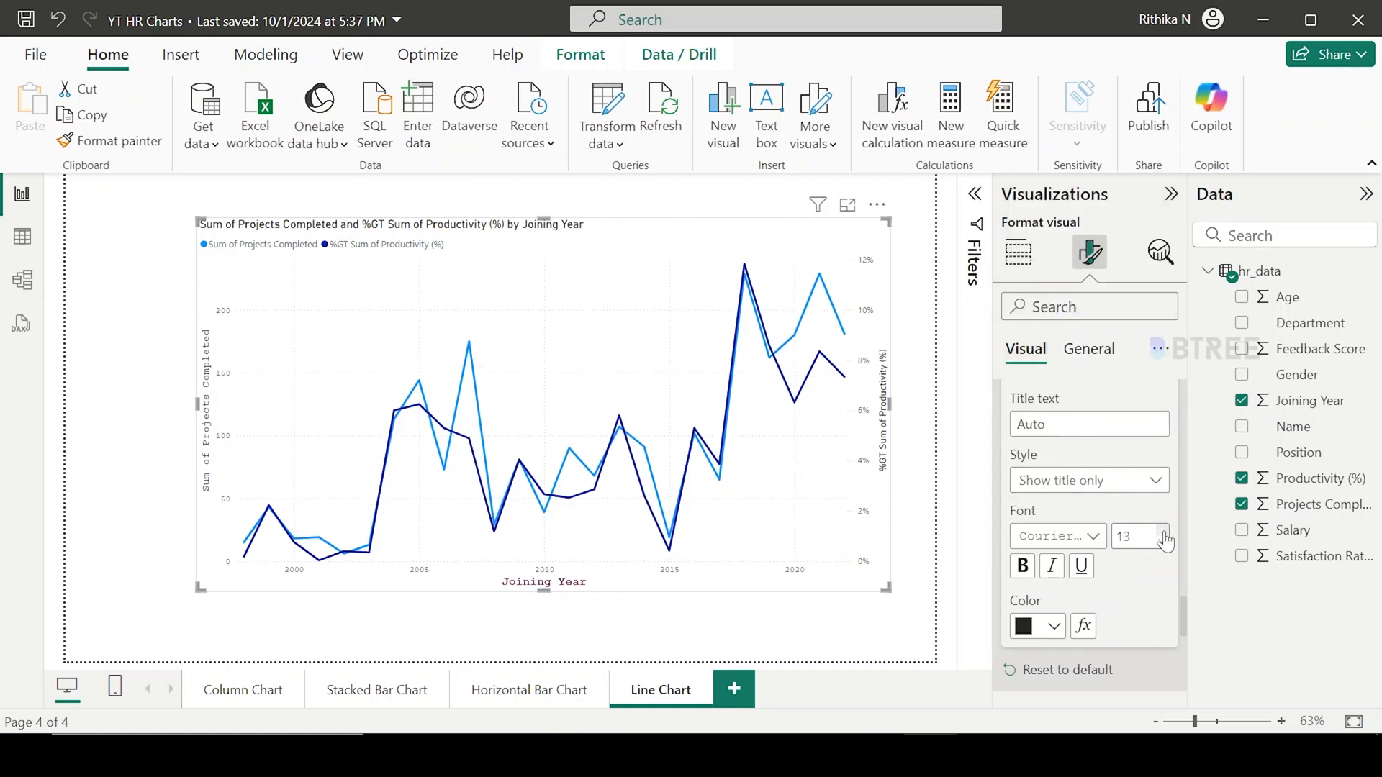
Make the Y-axis title bold and give it the same dark pink colour as the X-axis title.
click(1030, 572)
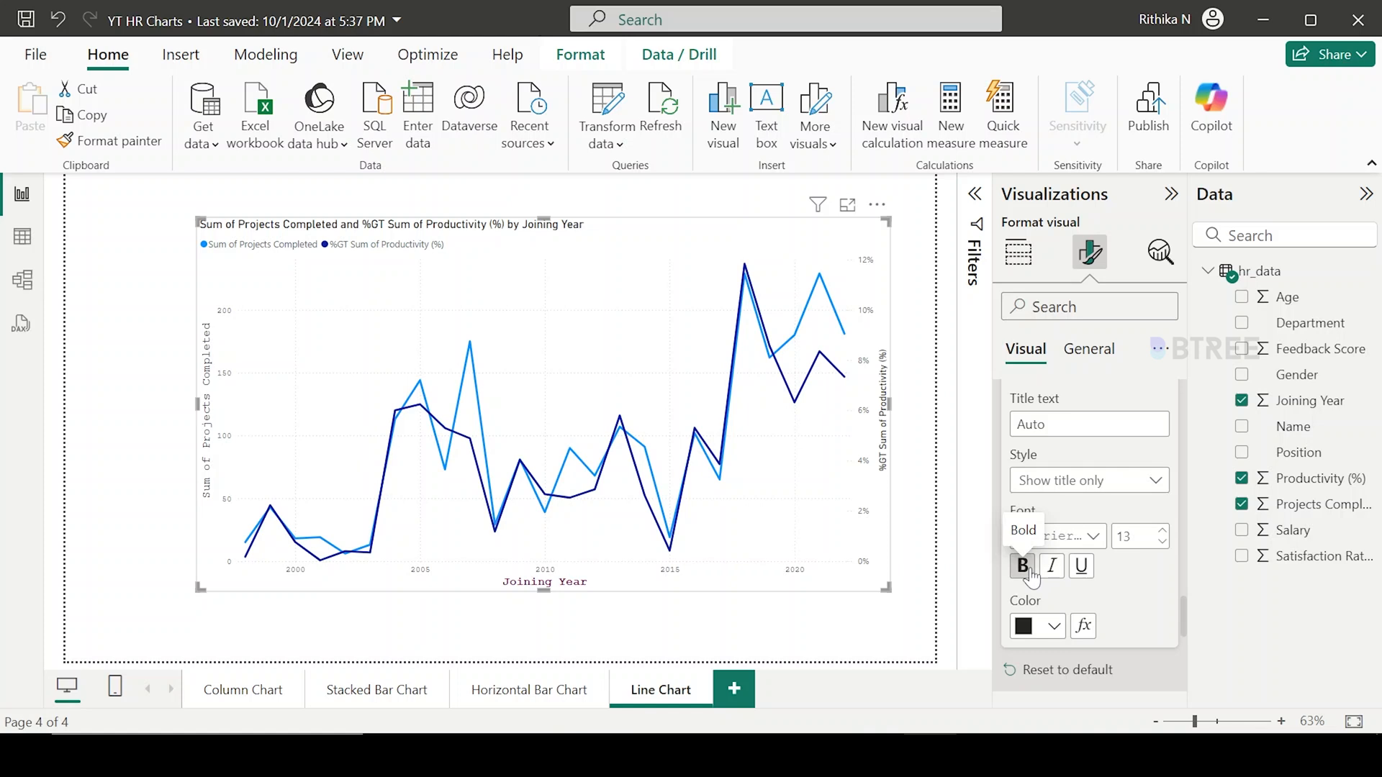
click(1047, 627)
click(1038, 531)
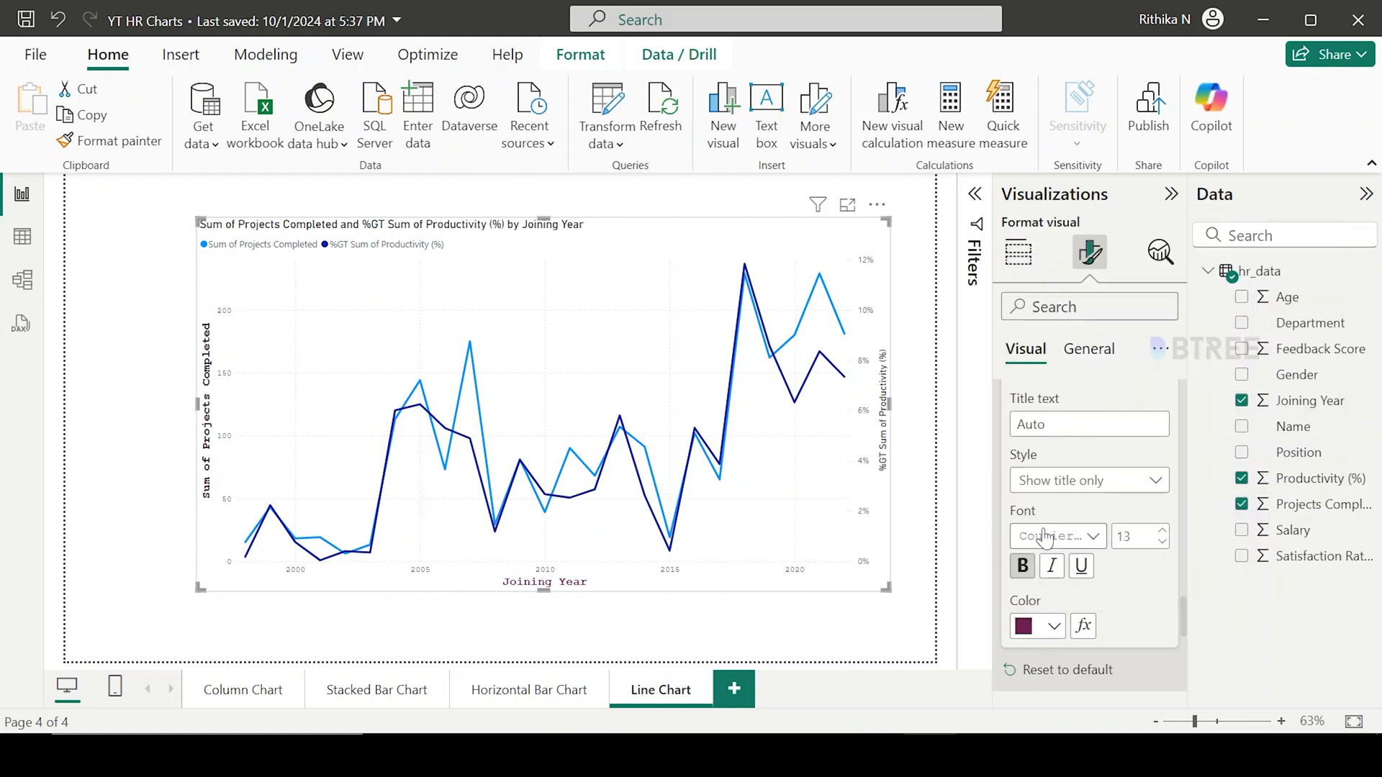
click(1055, 421)
click(1022, 565)
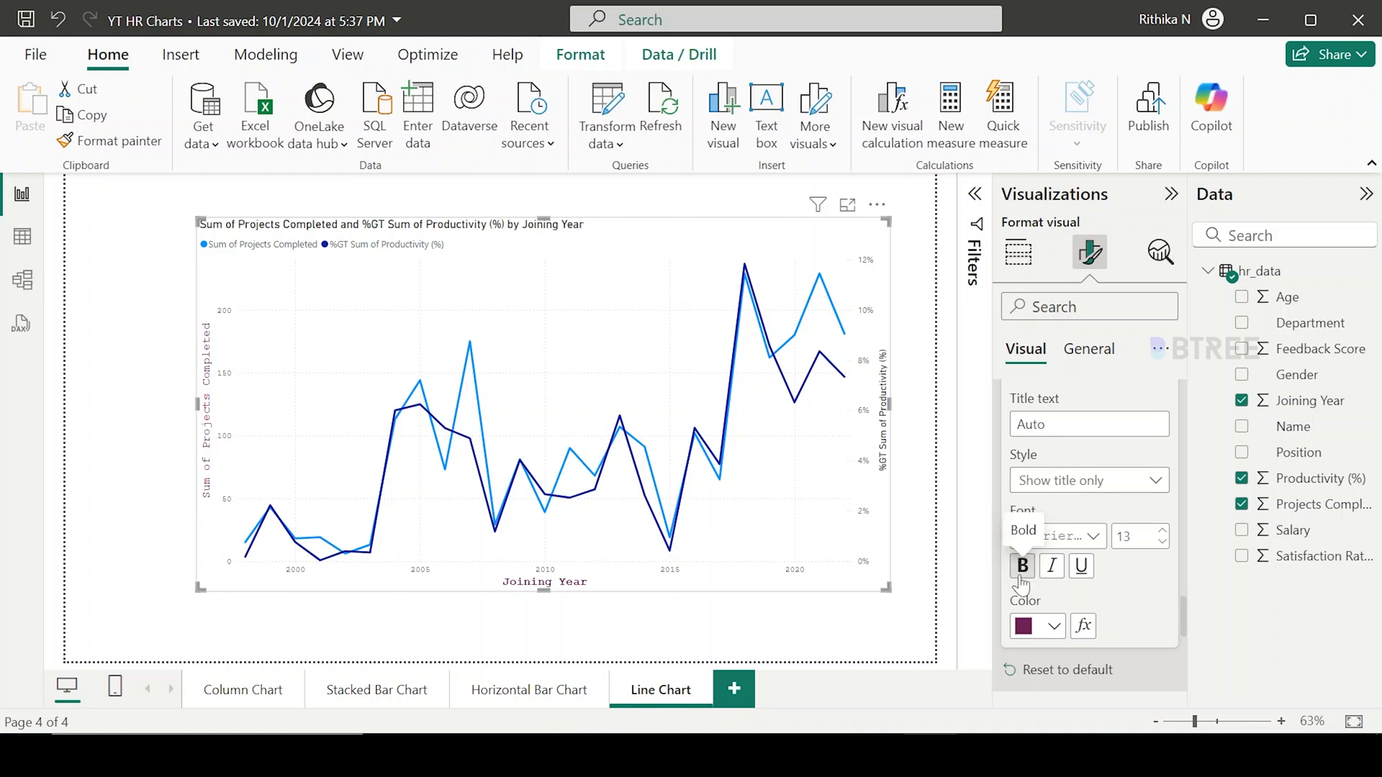
click(1022, 566)
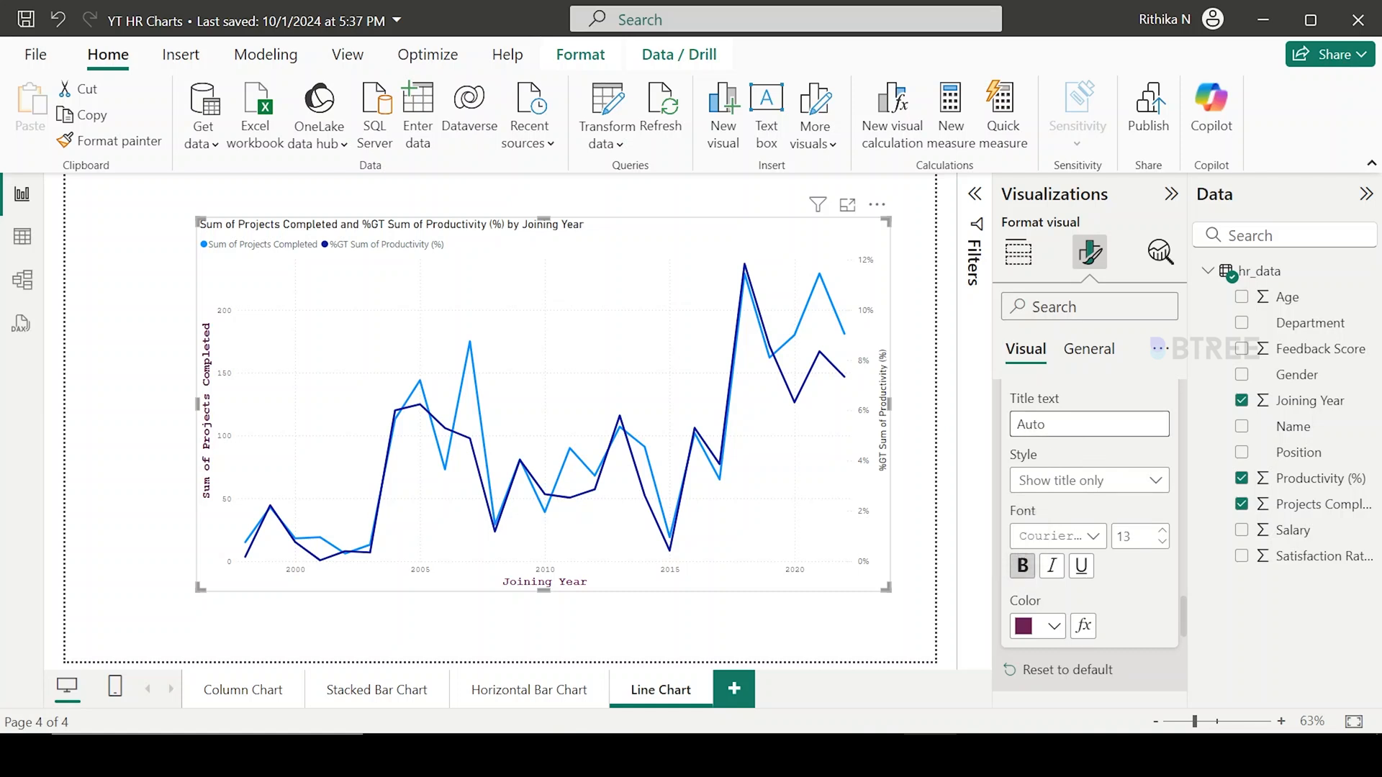
Change the Y-axis title text to "Total Project Completed".
click(1030, 424)
text(Total Project Compl)
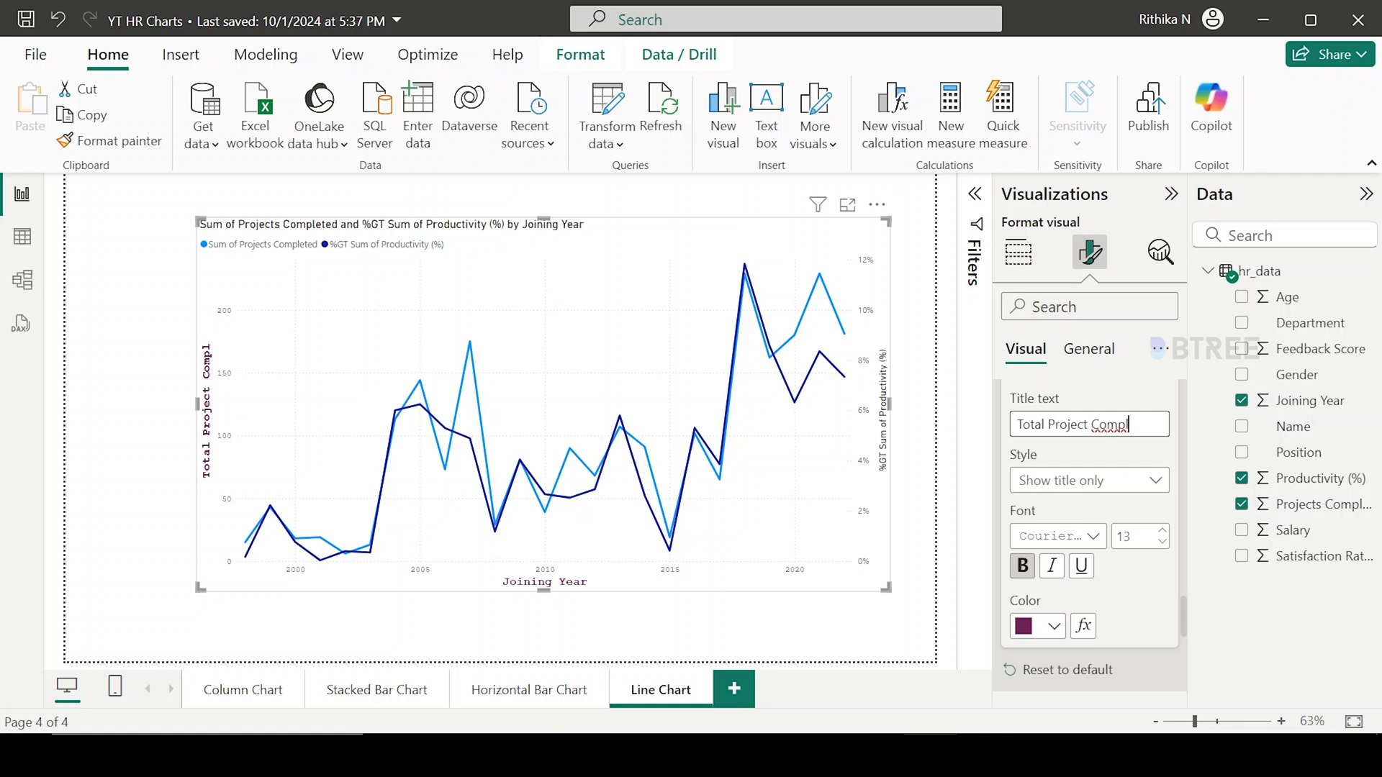
text(eted)
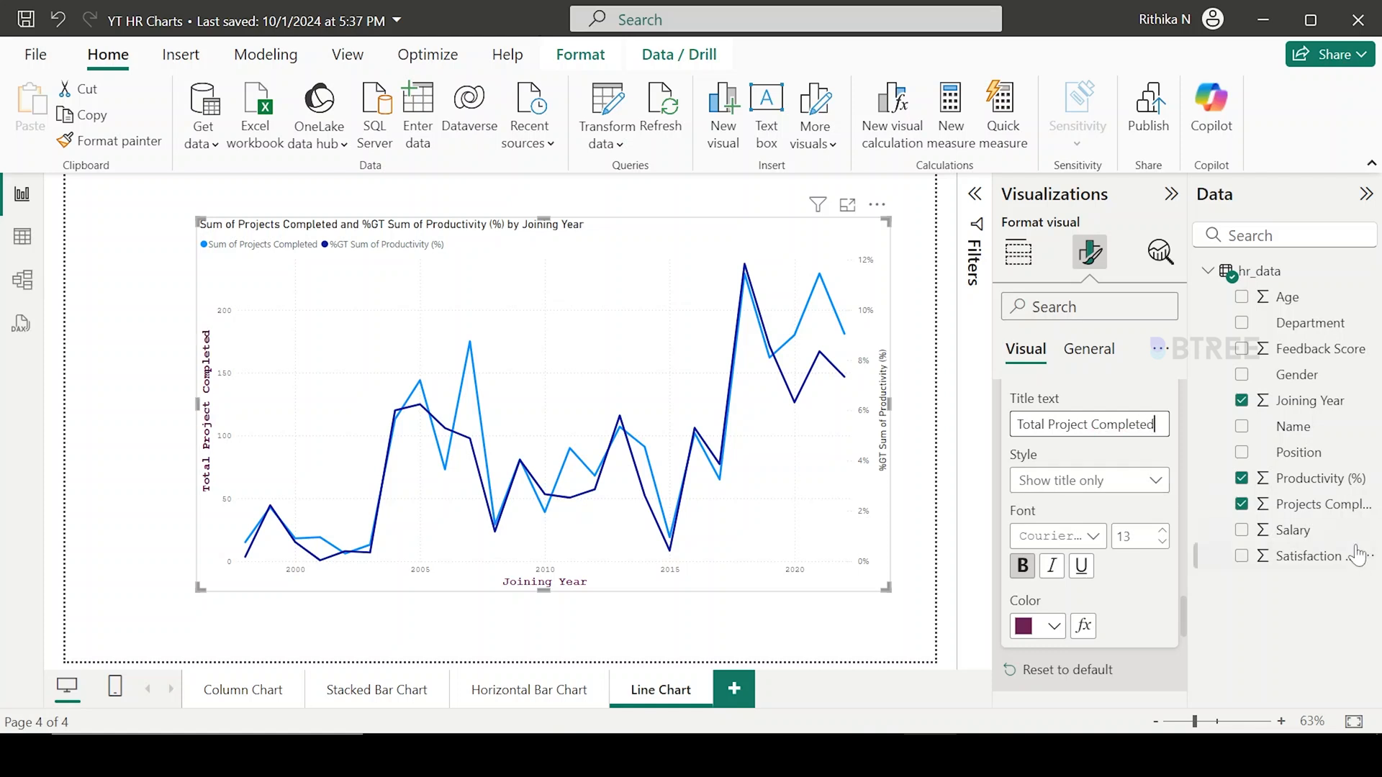
Set the font of the secondary Y-axis values to Courier New.
scroll(1127, 610, down, 4)
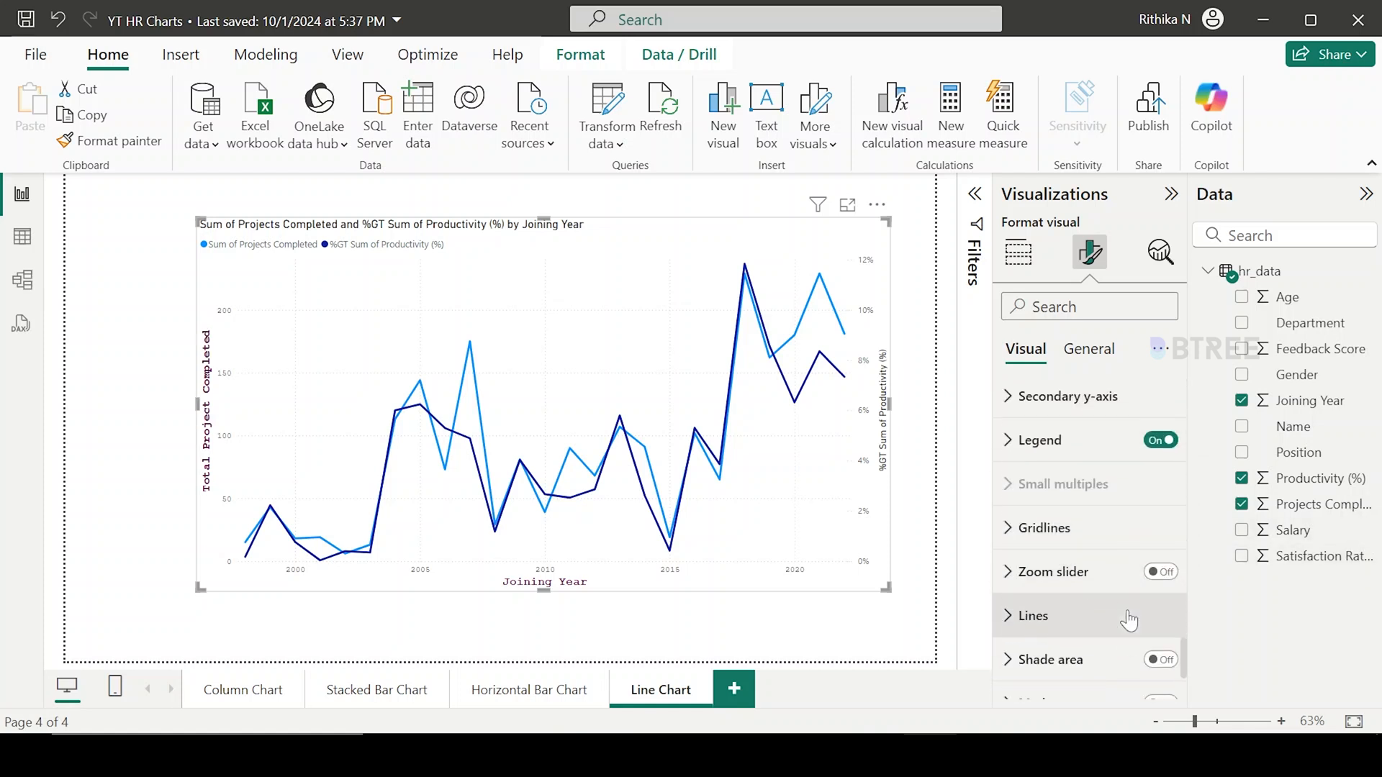
click(1104, 427)
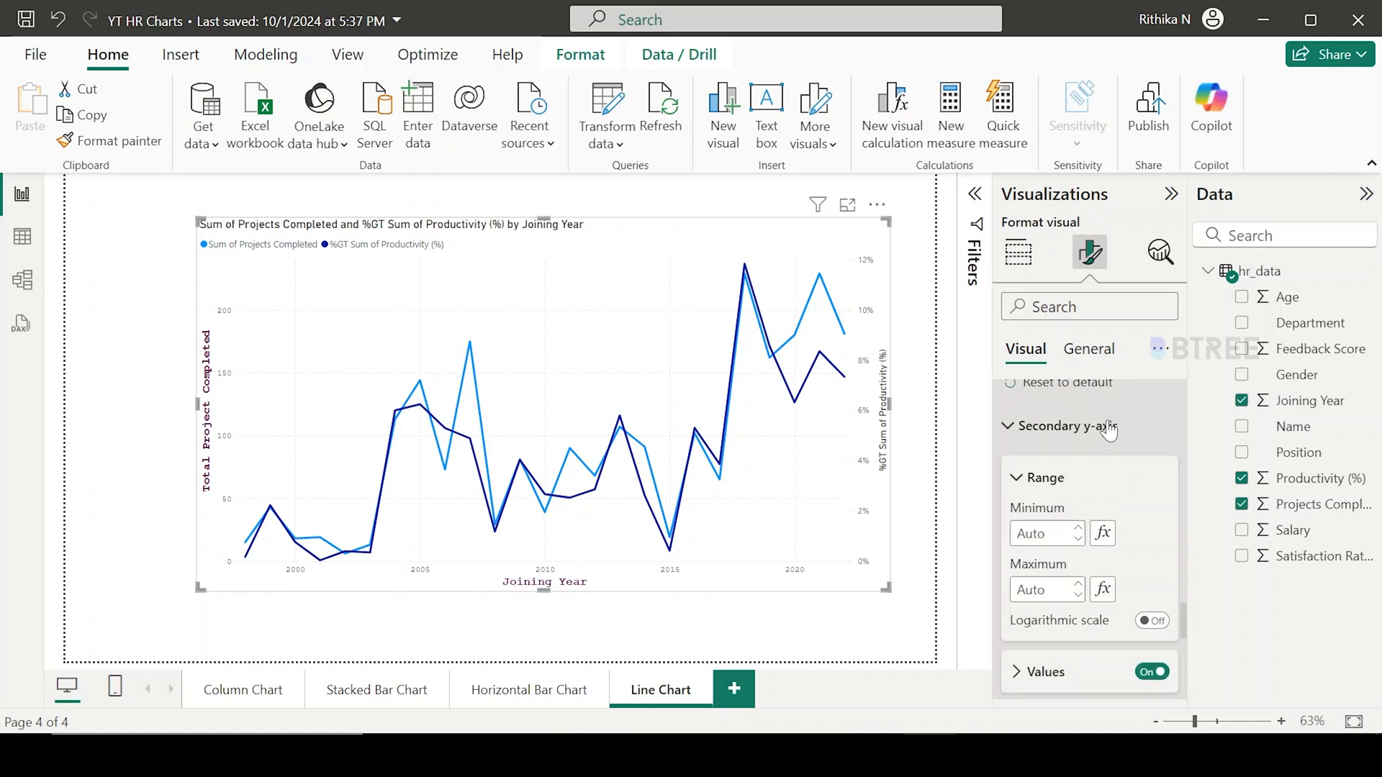
scroll(1076, 536, down, 2)
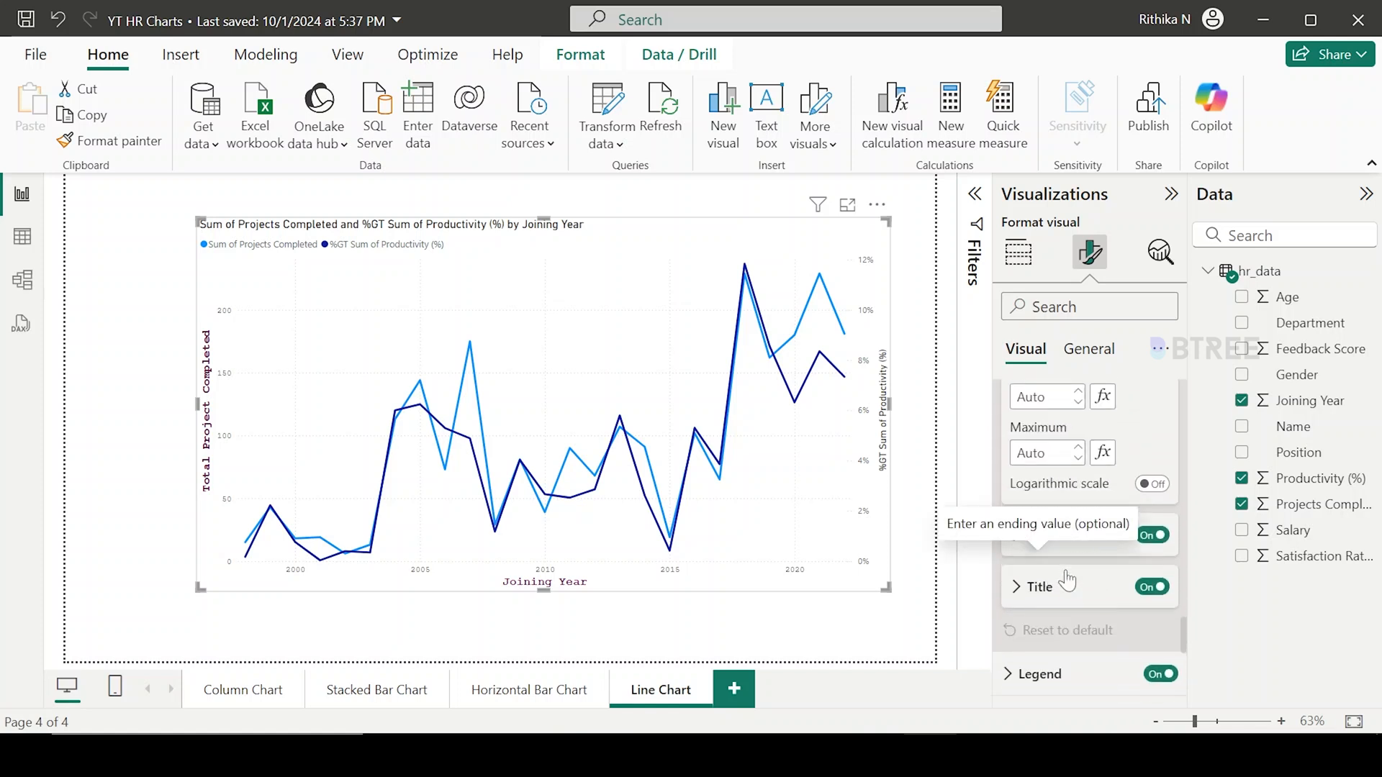
click(1076, 530)
scroll(1077, 534, down, 1)
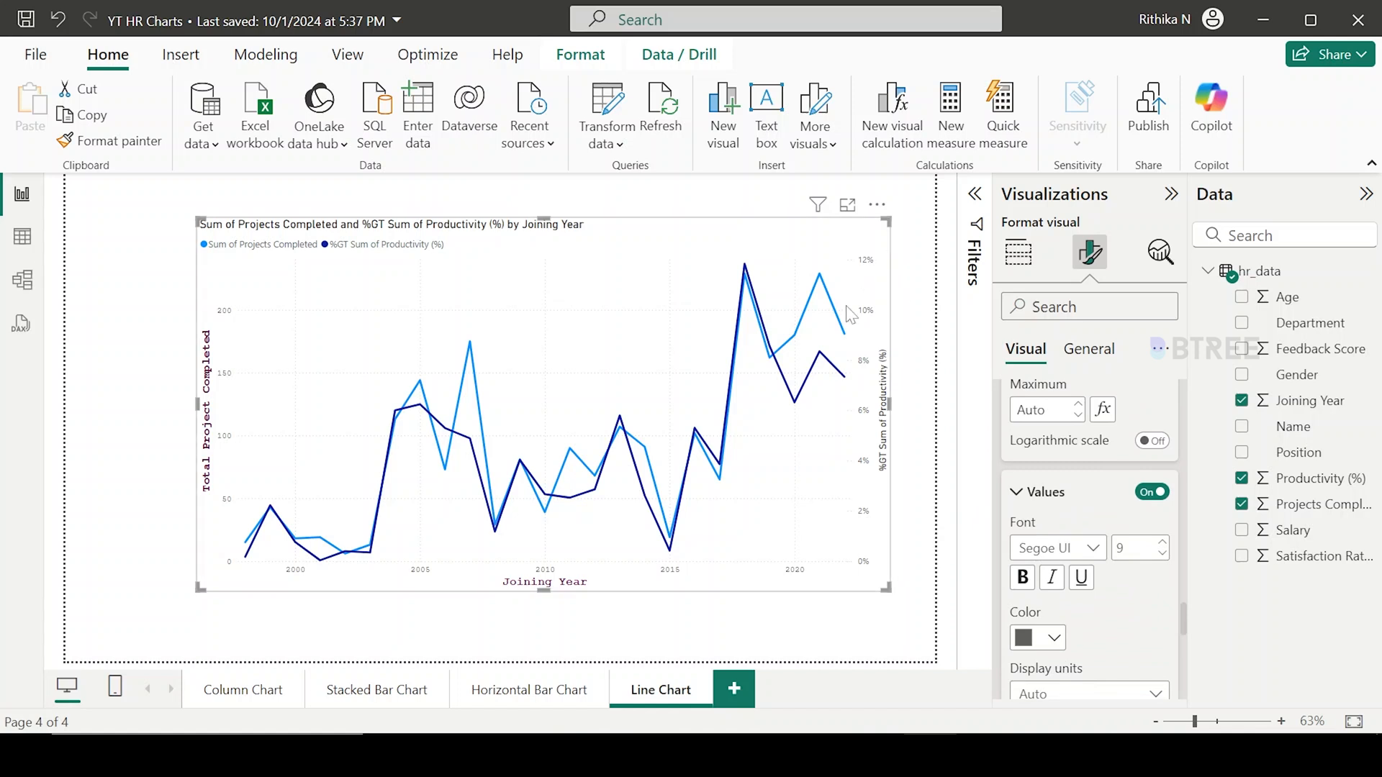
click(1092, 550)
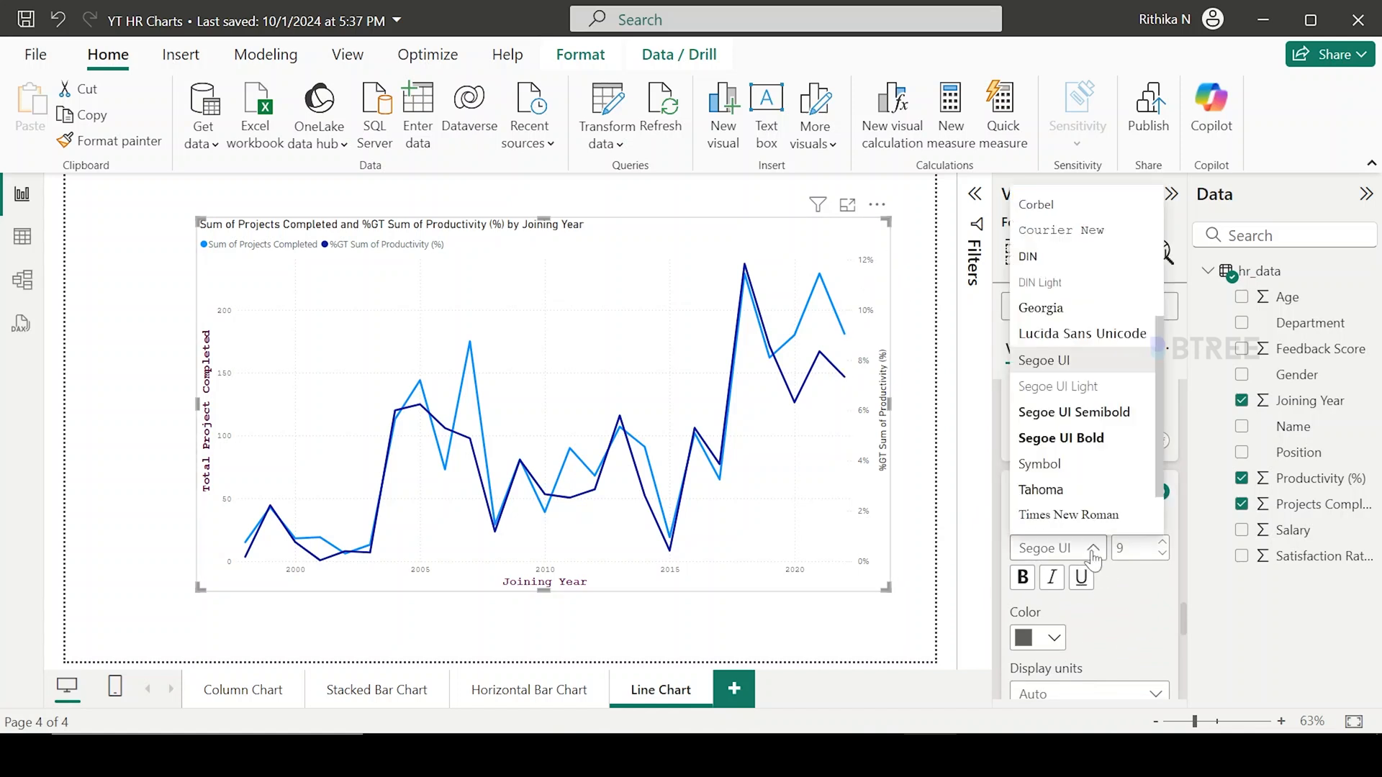
click(1092, 551)
click(1092, 552)
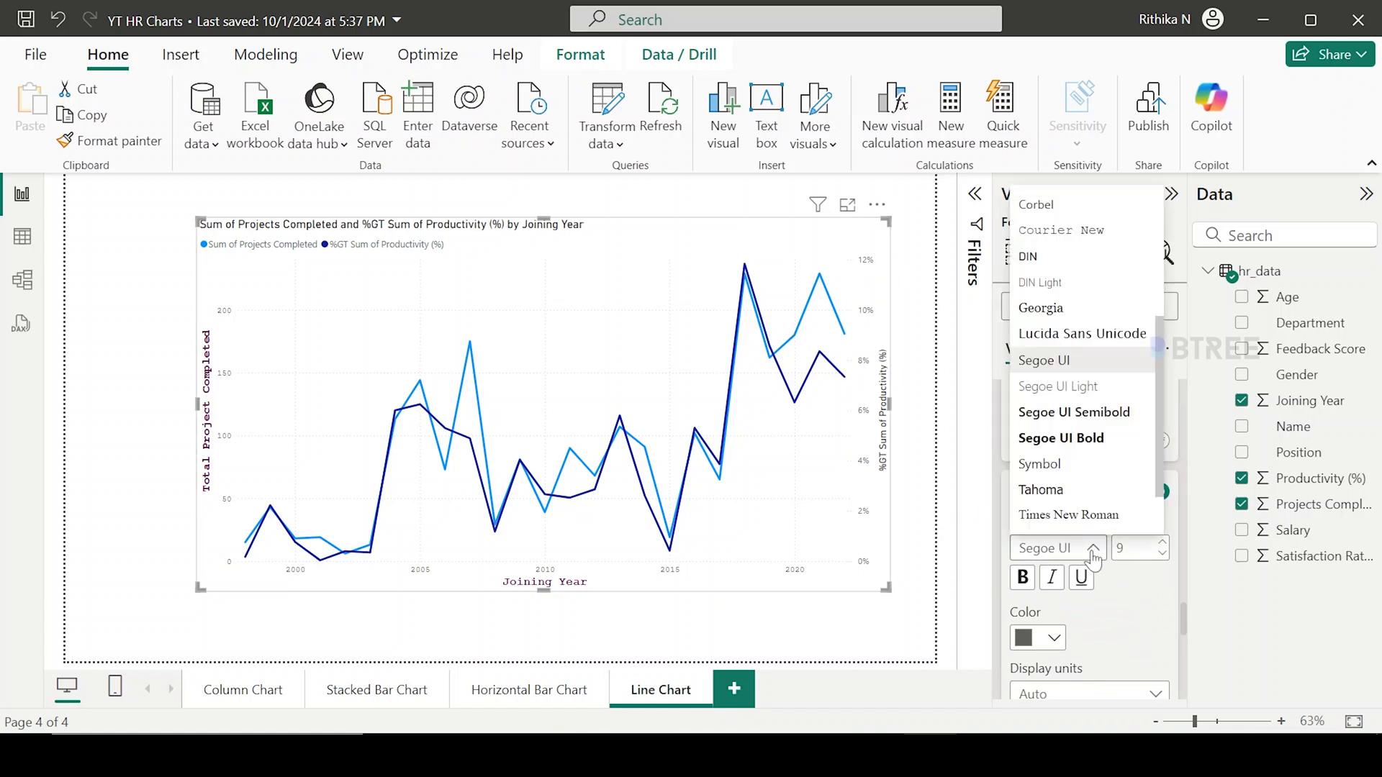
click(1058, 230)
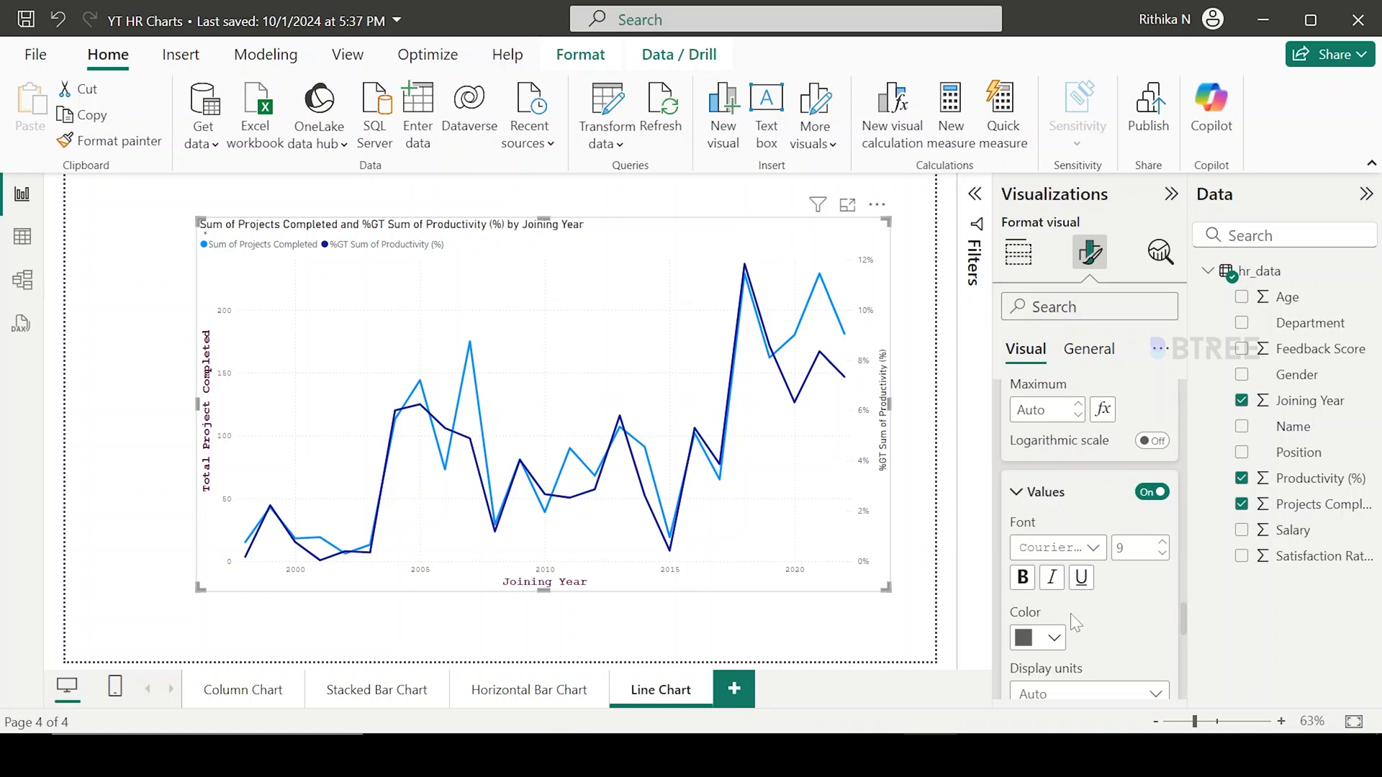
Change the secondary Y-axis title text to "Productivity %".
scroll(1070, 613, down, 2)
scroll(1069, 613, down, 1)
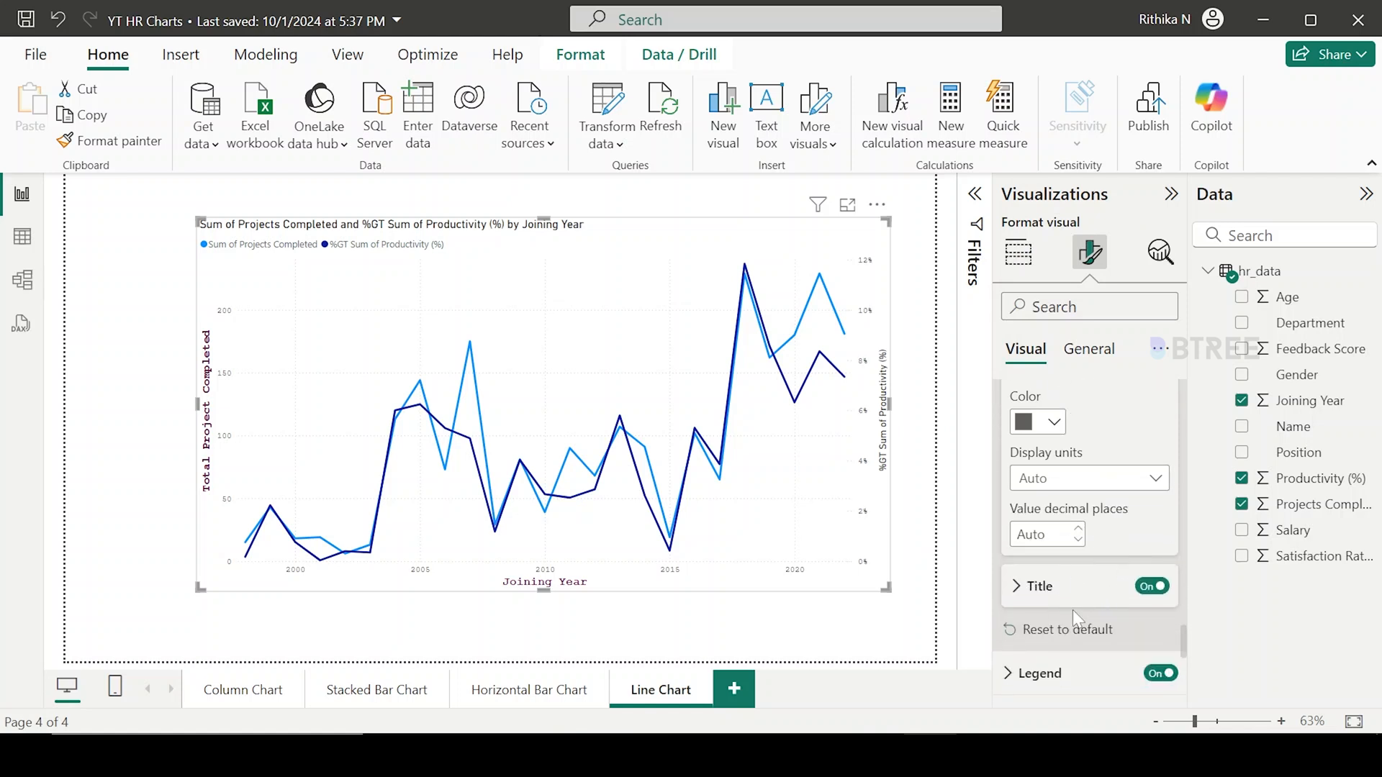
scroll(1072, 611, down, 2)
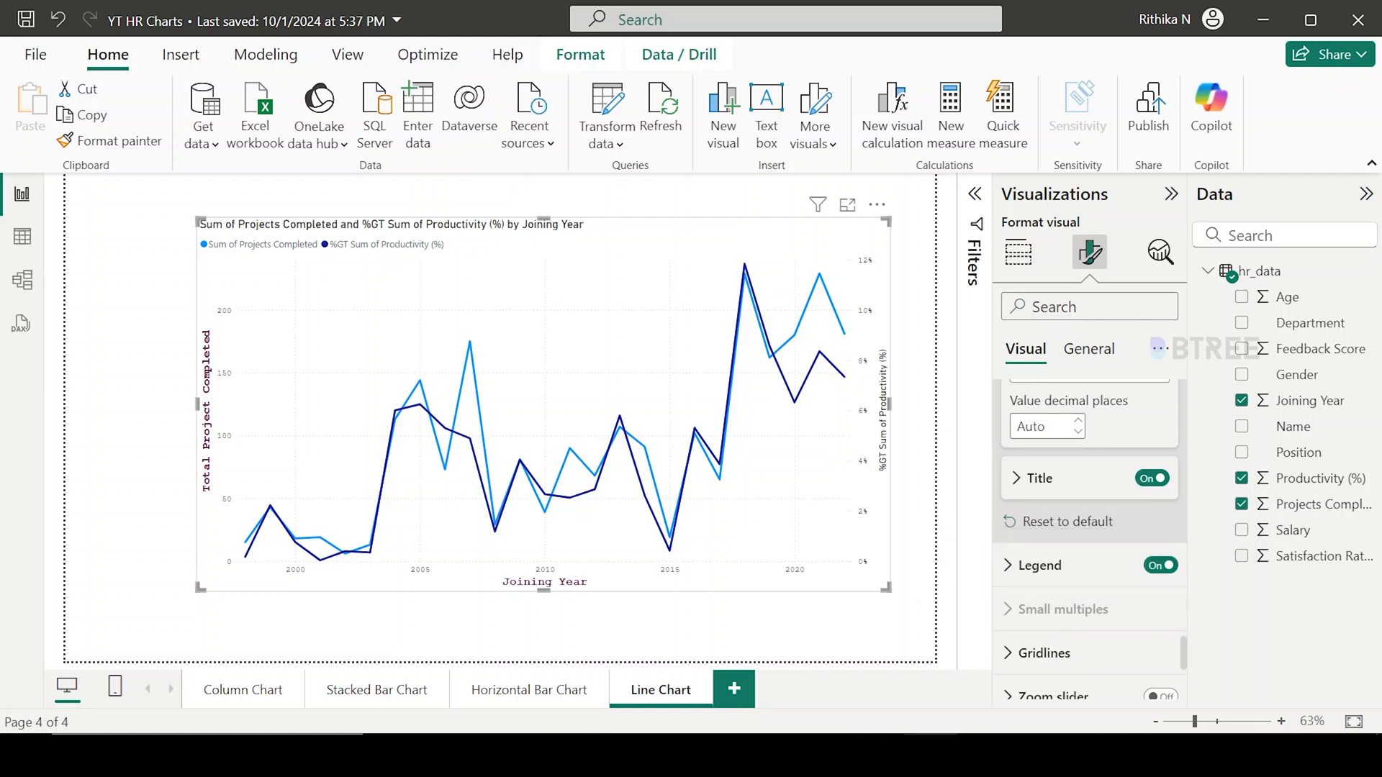
click(1050, 491)
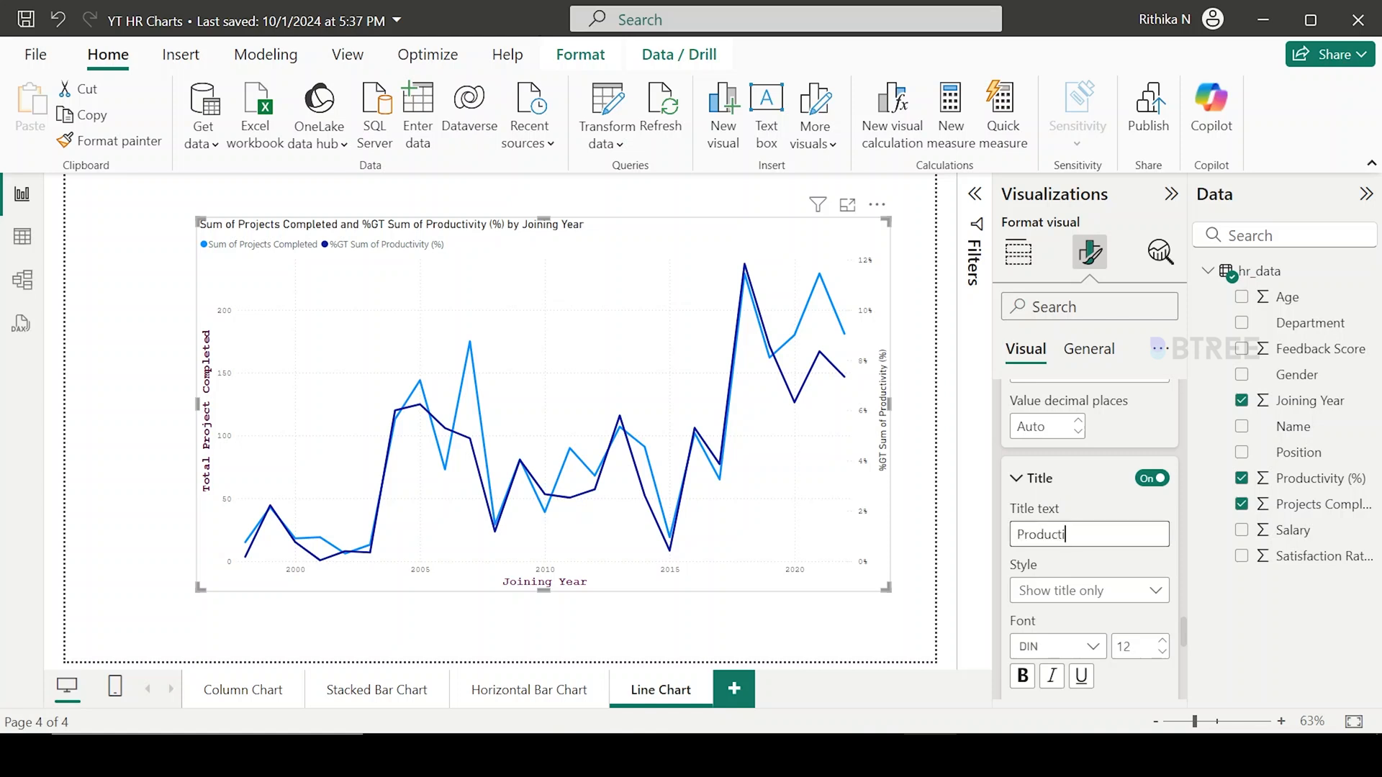
key(Return)
Set the secondary Y-axis title to bold Courier New at size 13.
click(1078, 648)
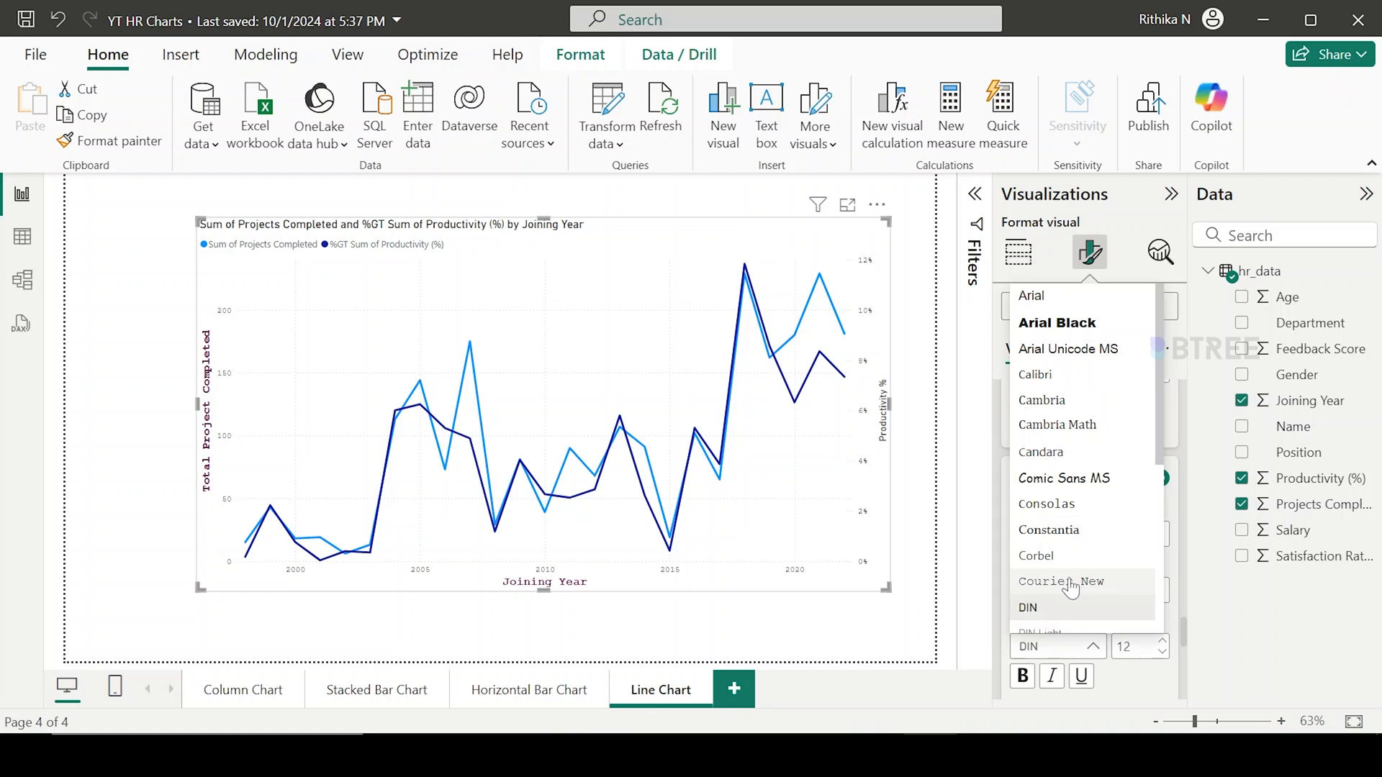
click(1062, 581)
click(1160, 643)
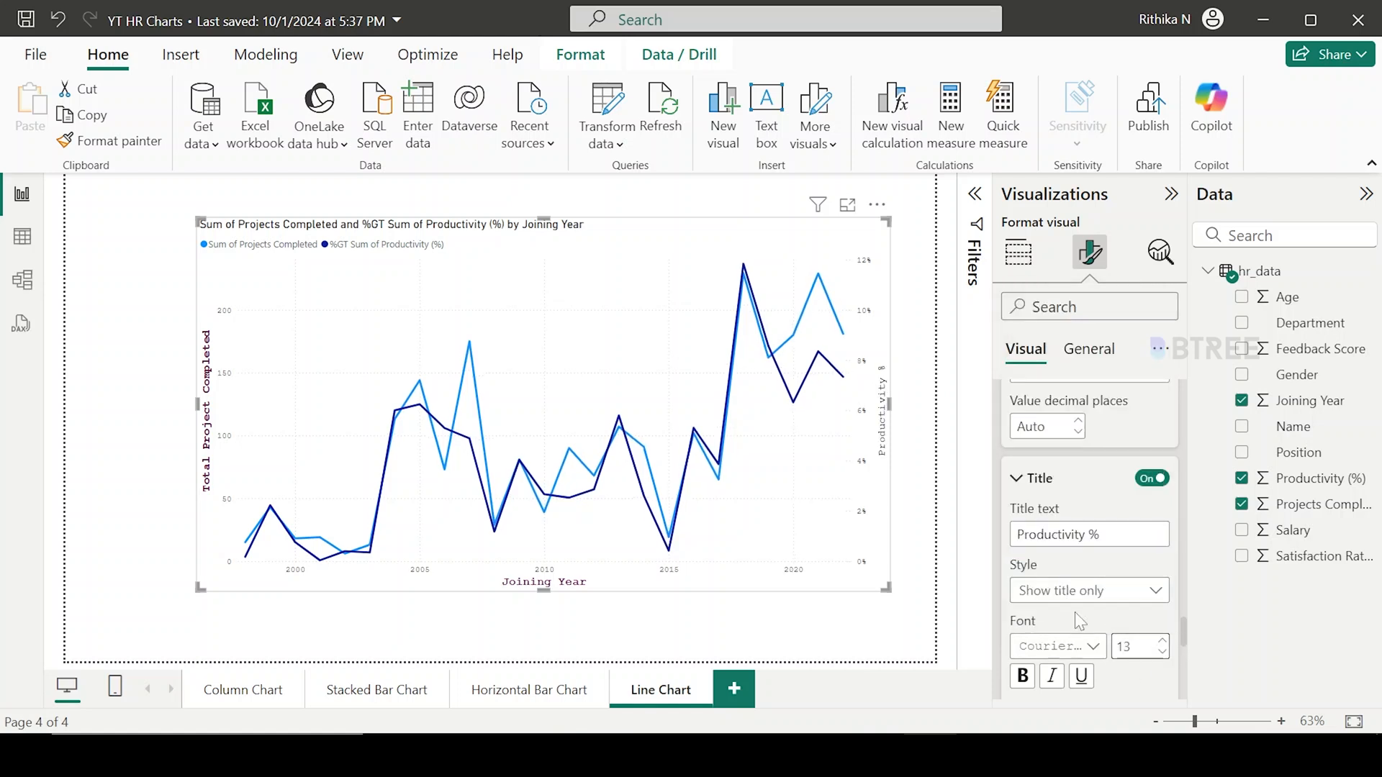
click(1022, 678)
Colour the secondary Y-axis title the same dark pink shade as the other axis titles.
scroll(1022, 682, down, 6)
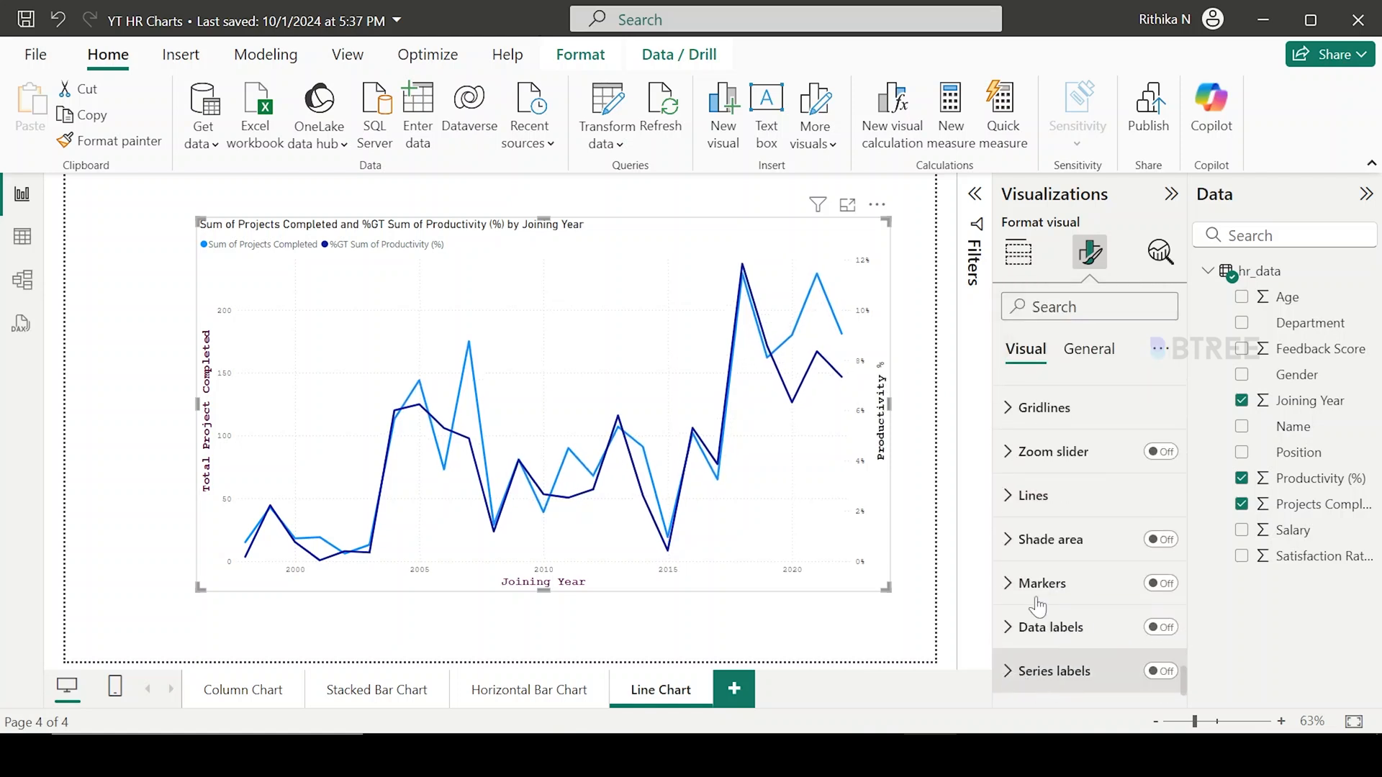
scroll(1052, 570, up, 2)
scroll(1053, 571, up, 1)
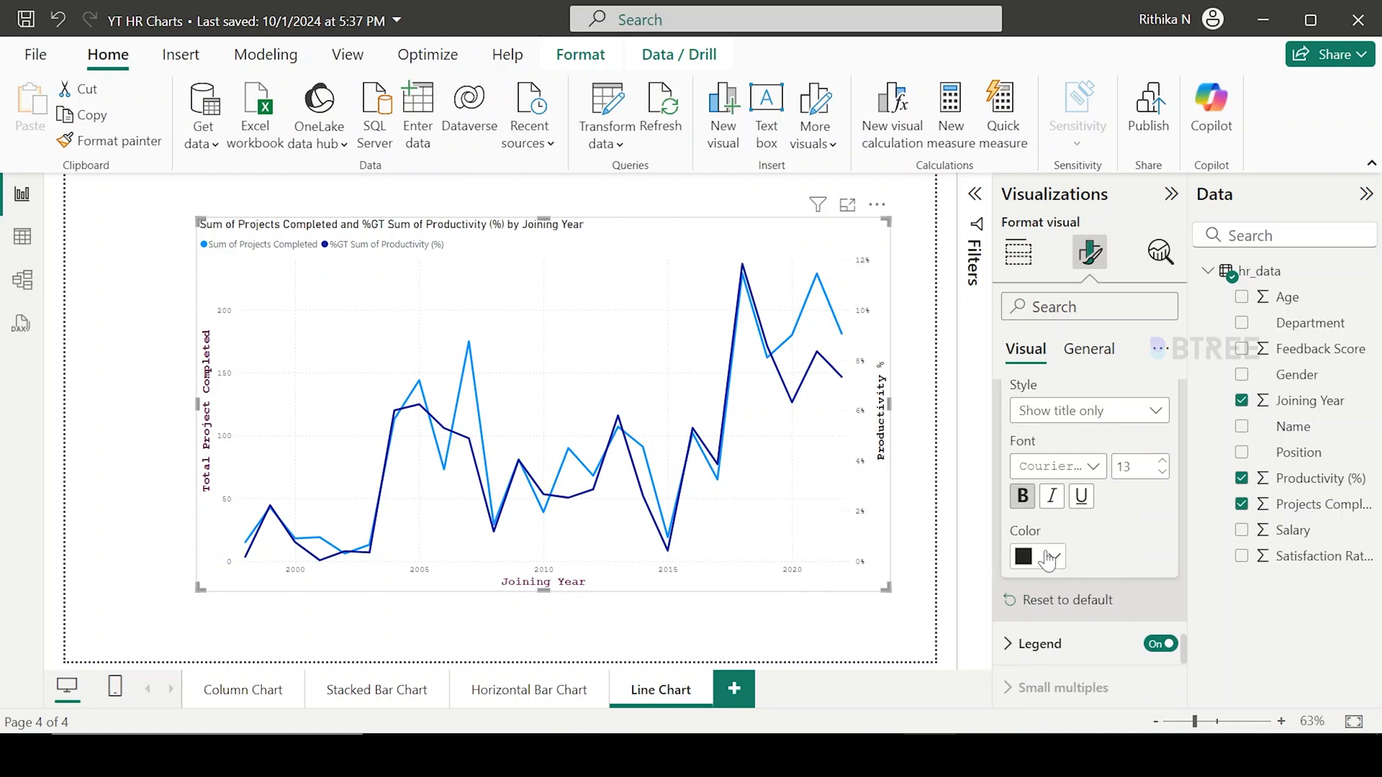
click(1042, 559)
click(1038, 462)
Position the chart's legend at Top center, keeping the Marker (circle default) style.
scroll(1078, 533, down, 2)
scroll(1079, 545, down, 2)
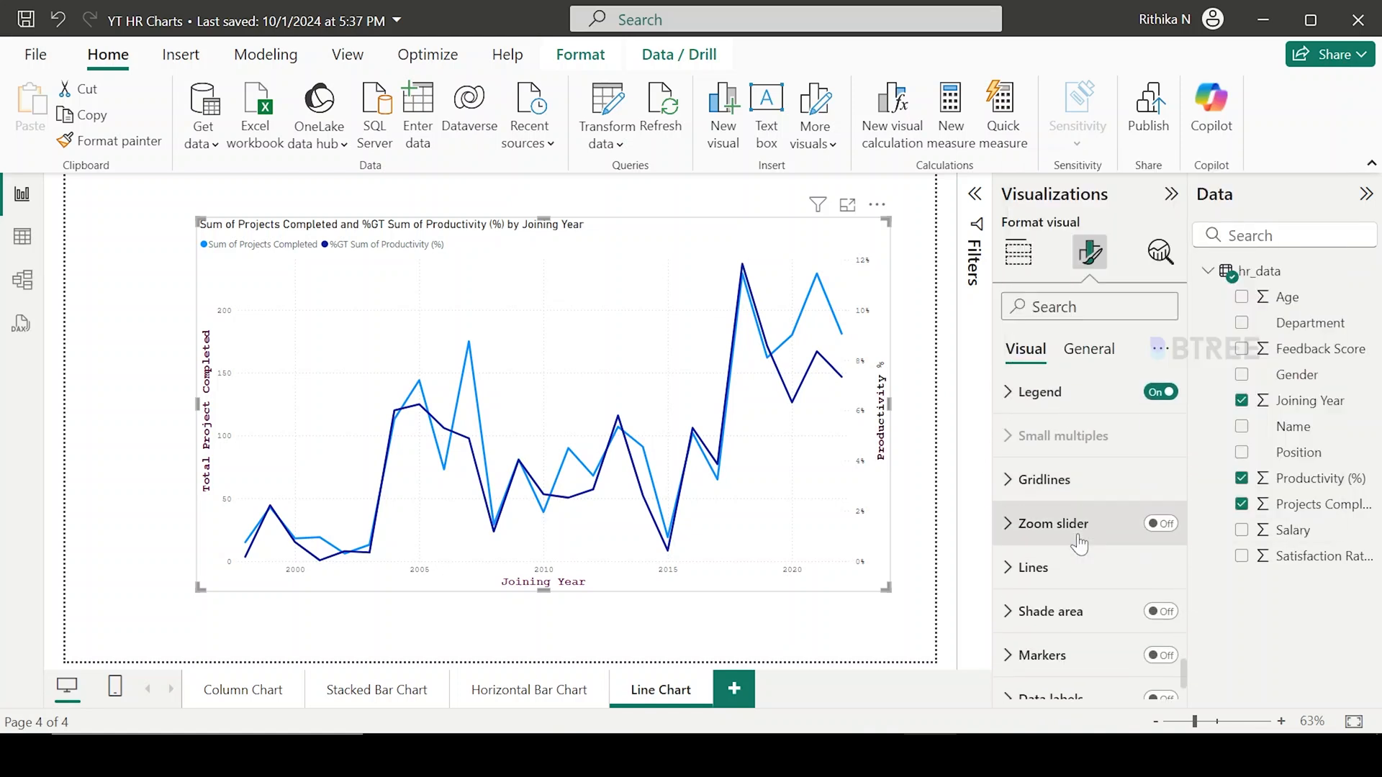
click(1062, 411)
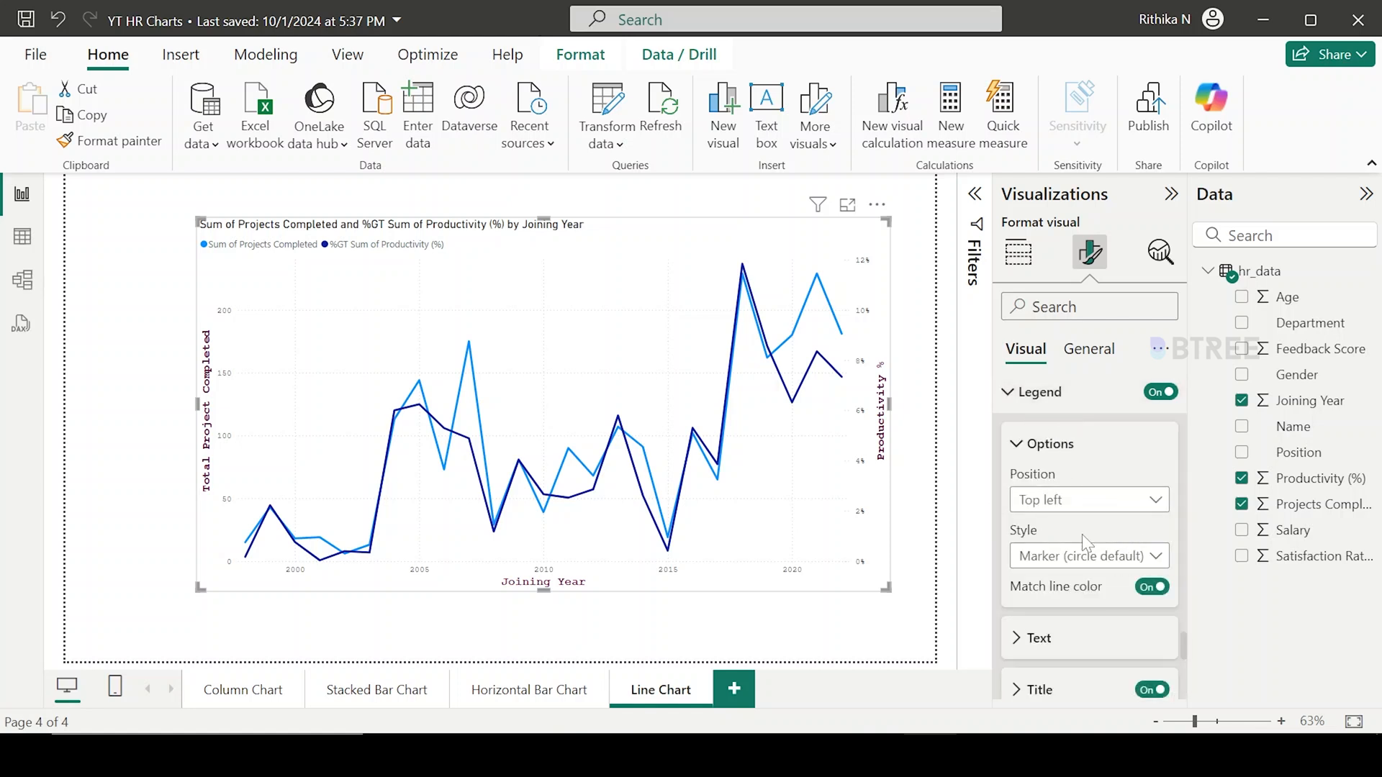
scroll(1087, 543, down, 1)
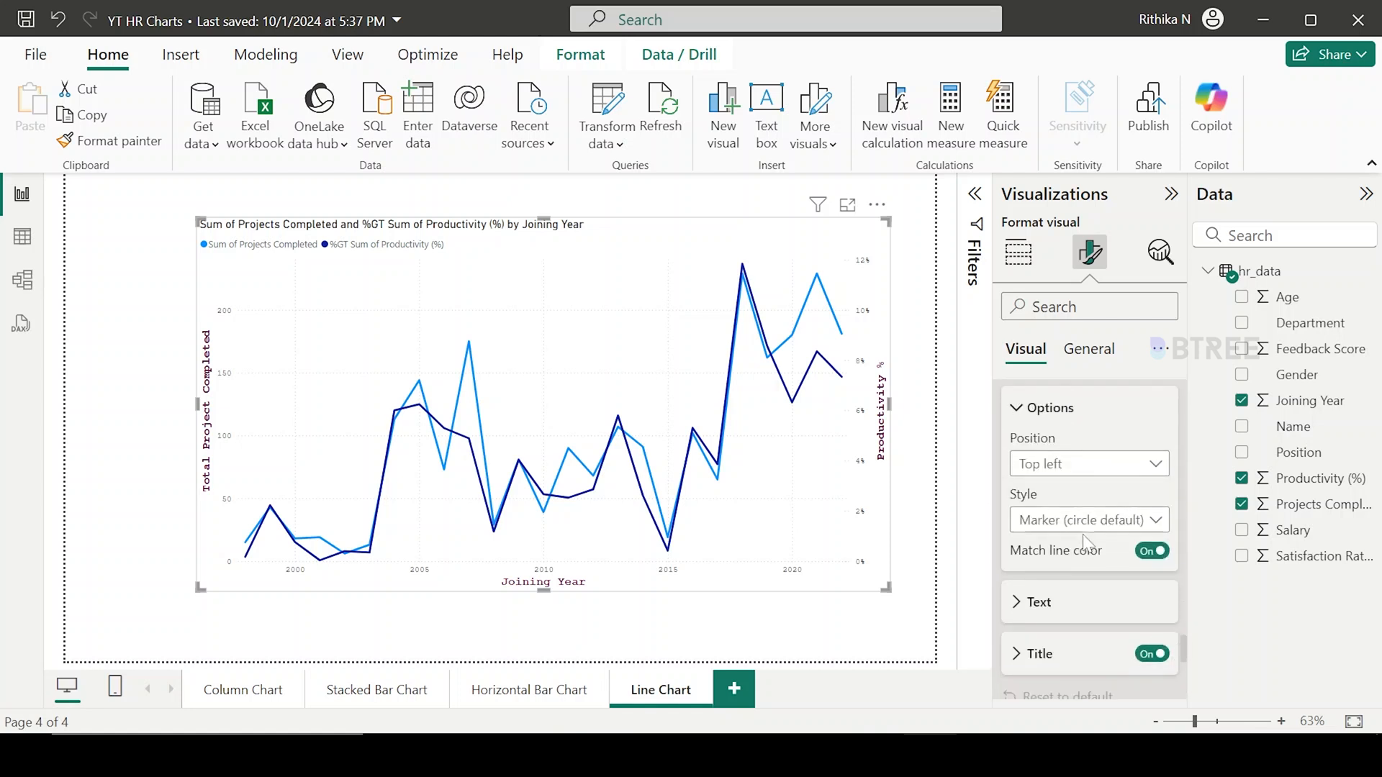
click(1122, 531)
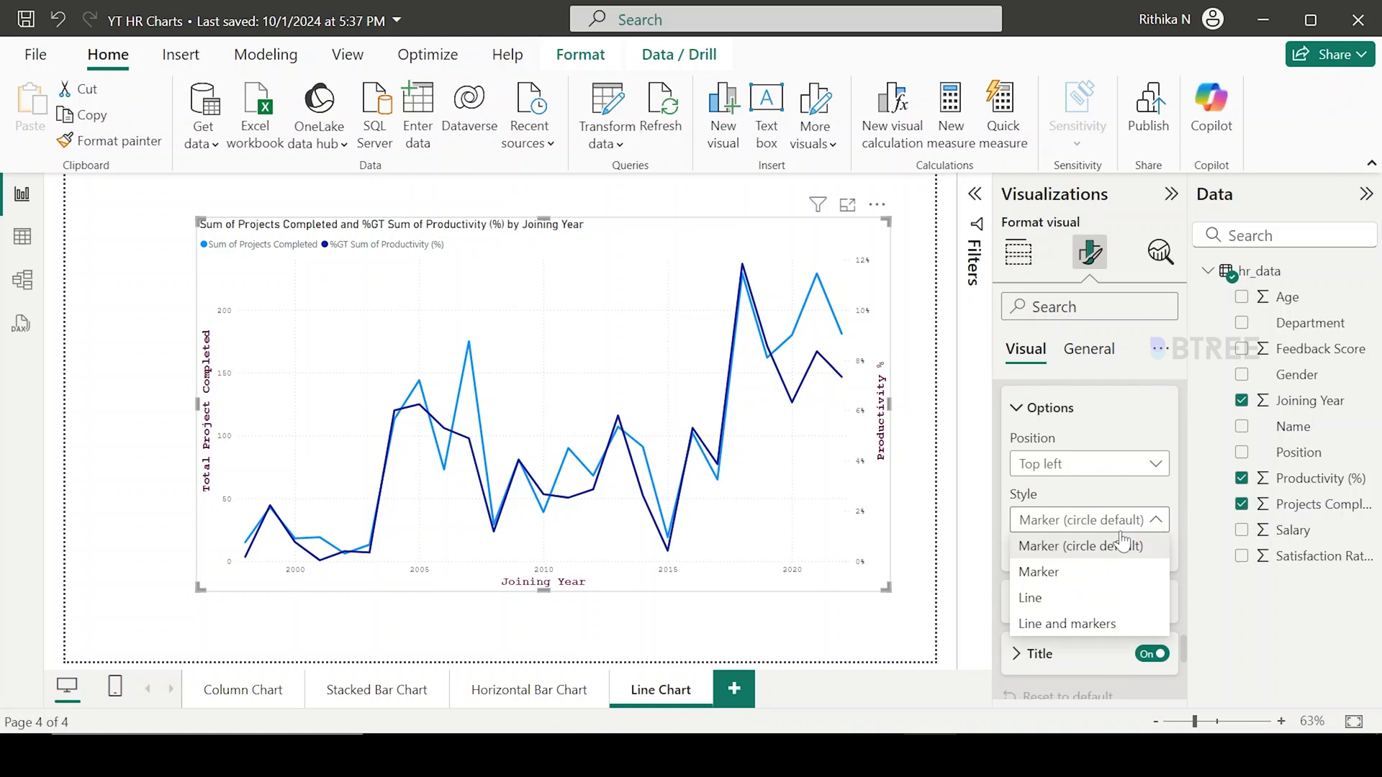
click(1123, 541)
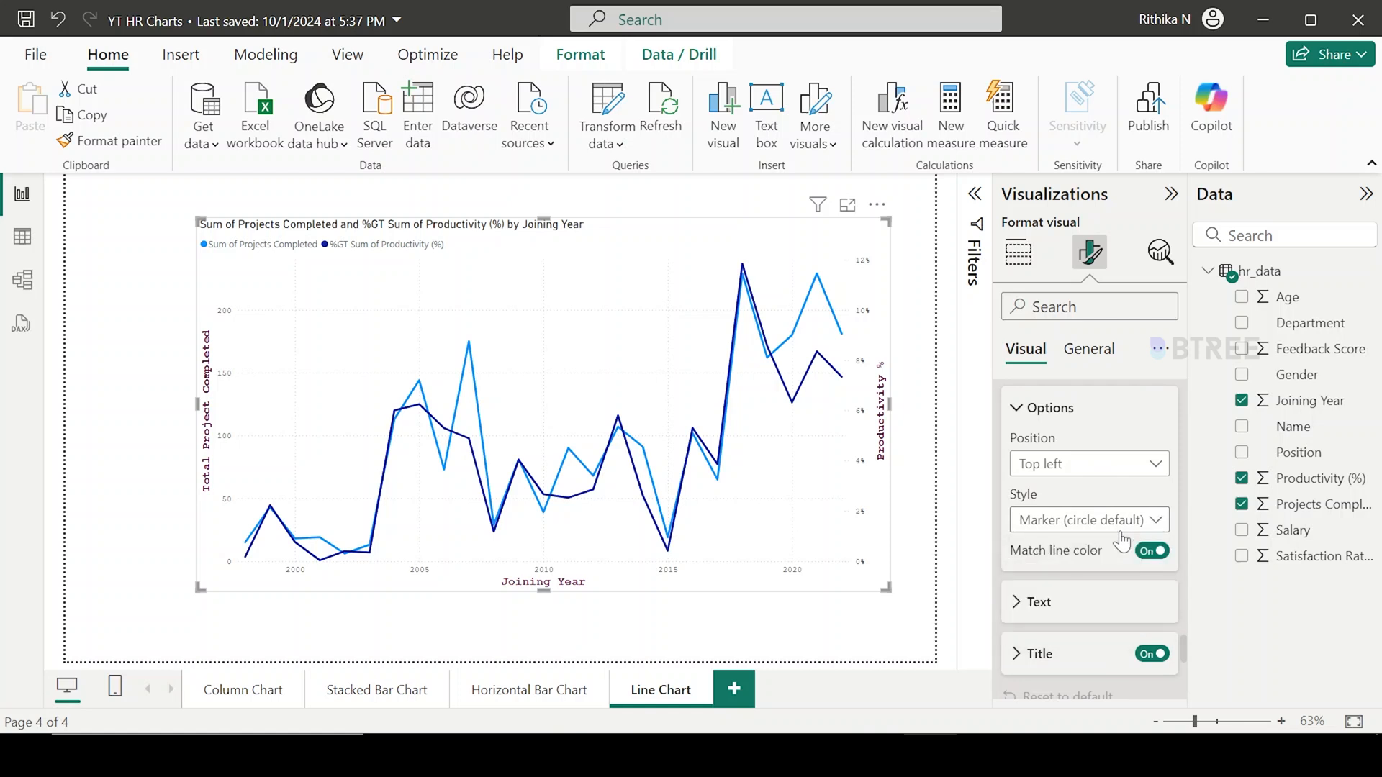
click(1106, 481)
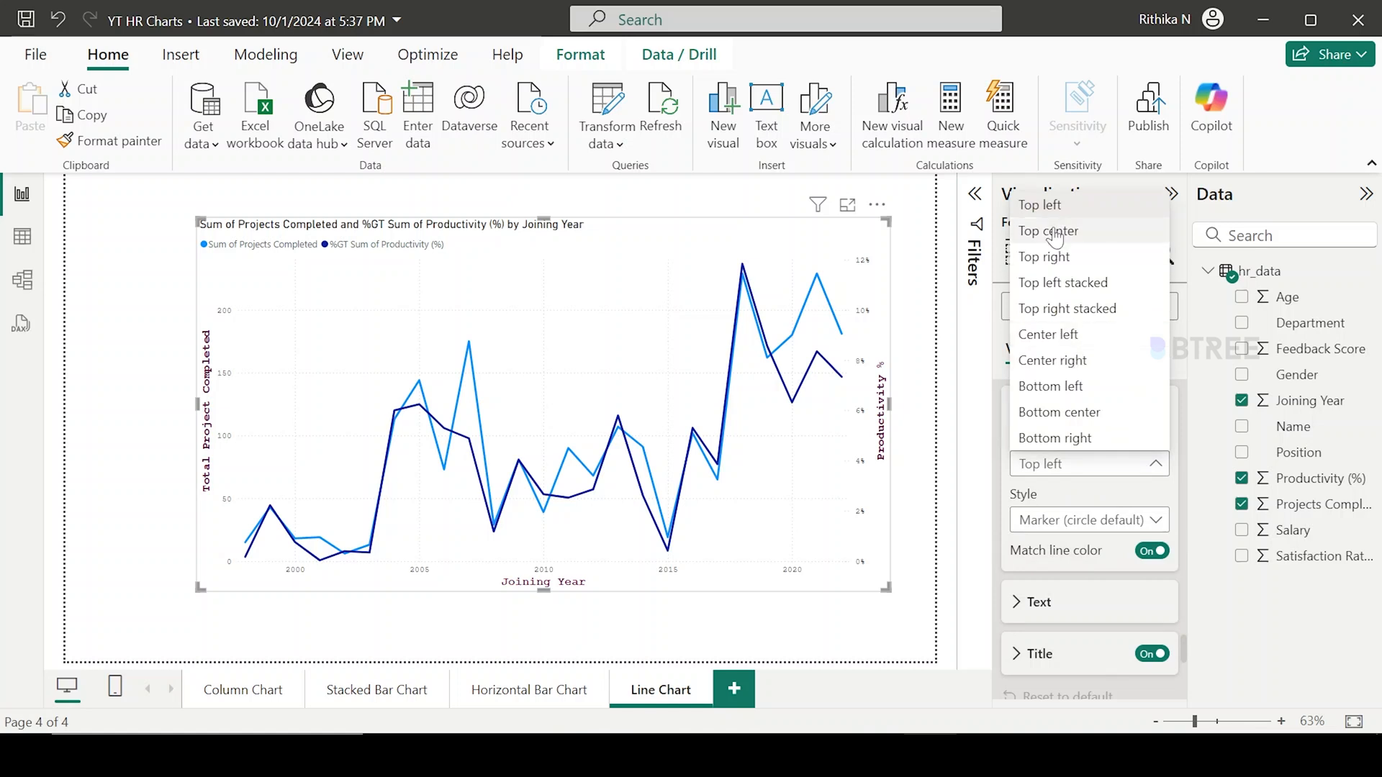
click(1051, 231)
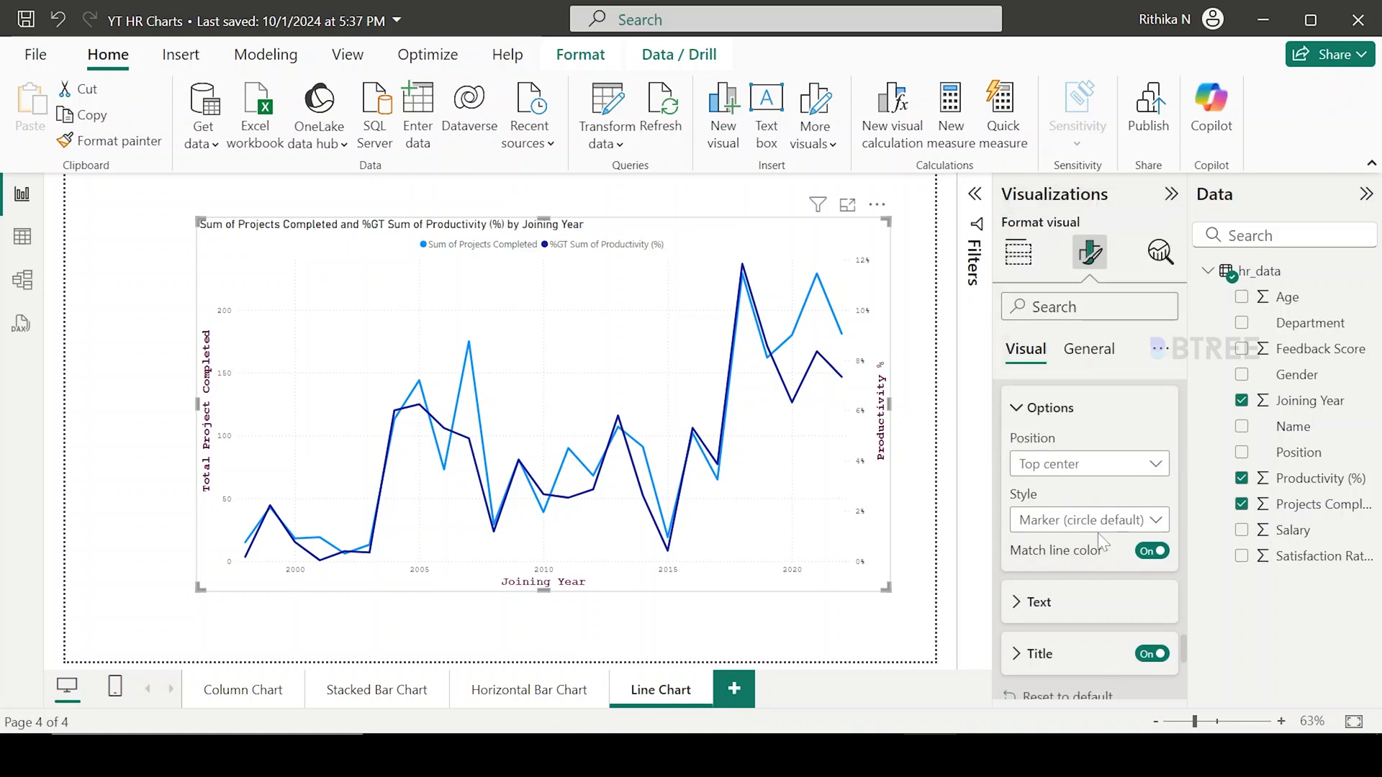
Set the font of the legend text to Courier New.
click(1076, 604)
scroll(1079, 610, down, 2)
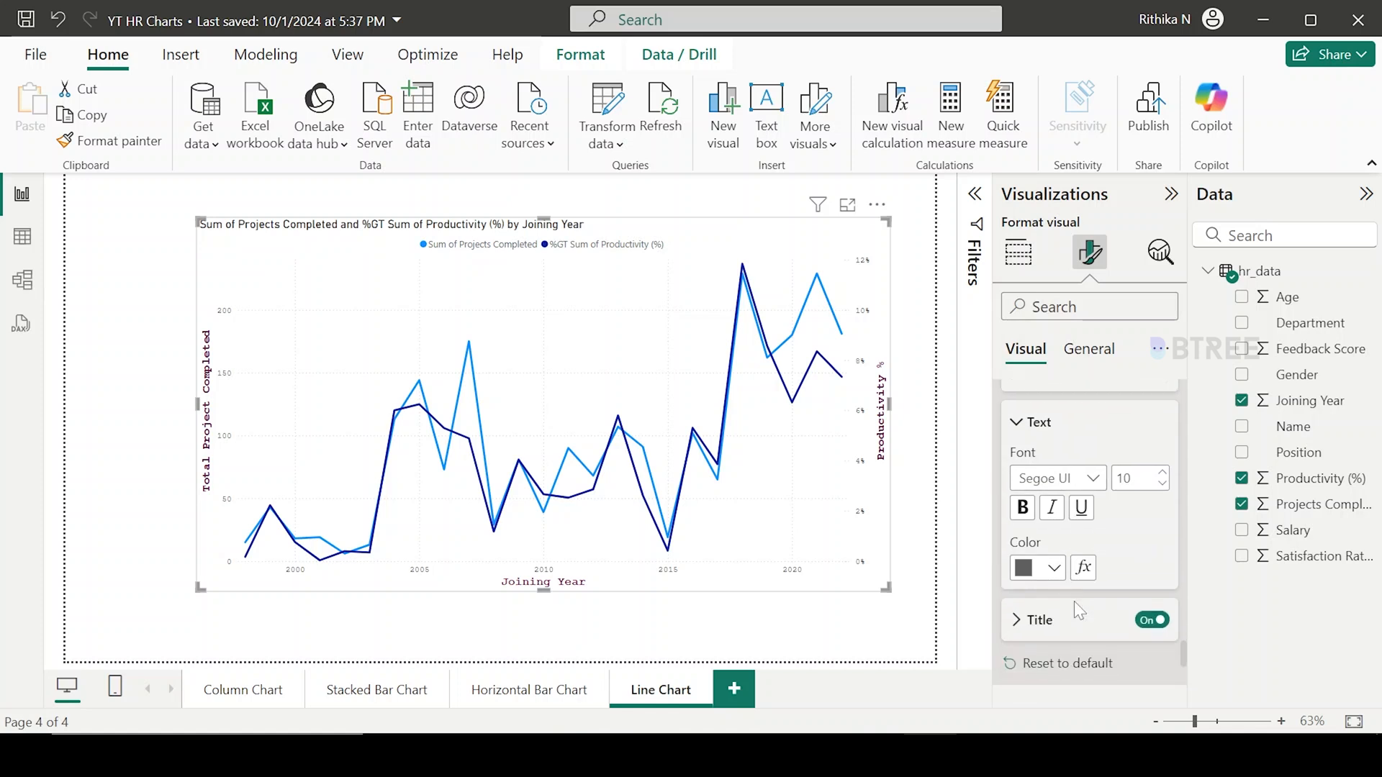
click(1093, 483)
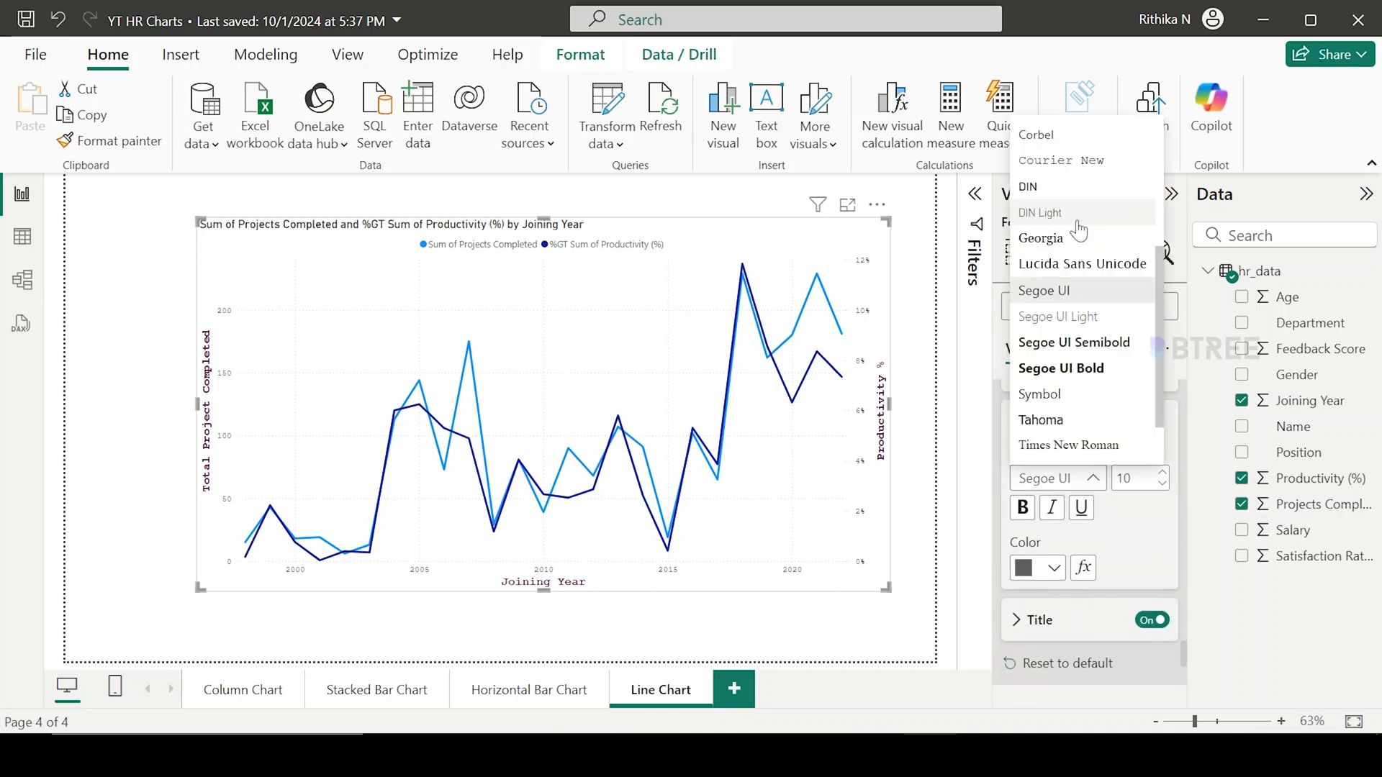
click(1087, 161)
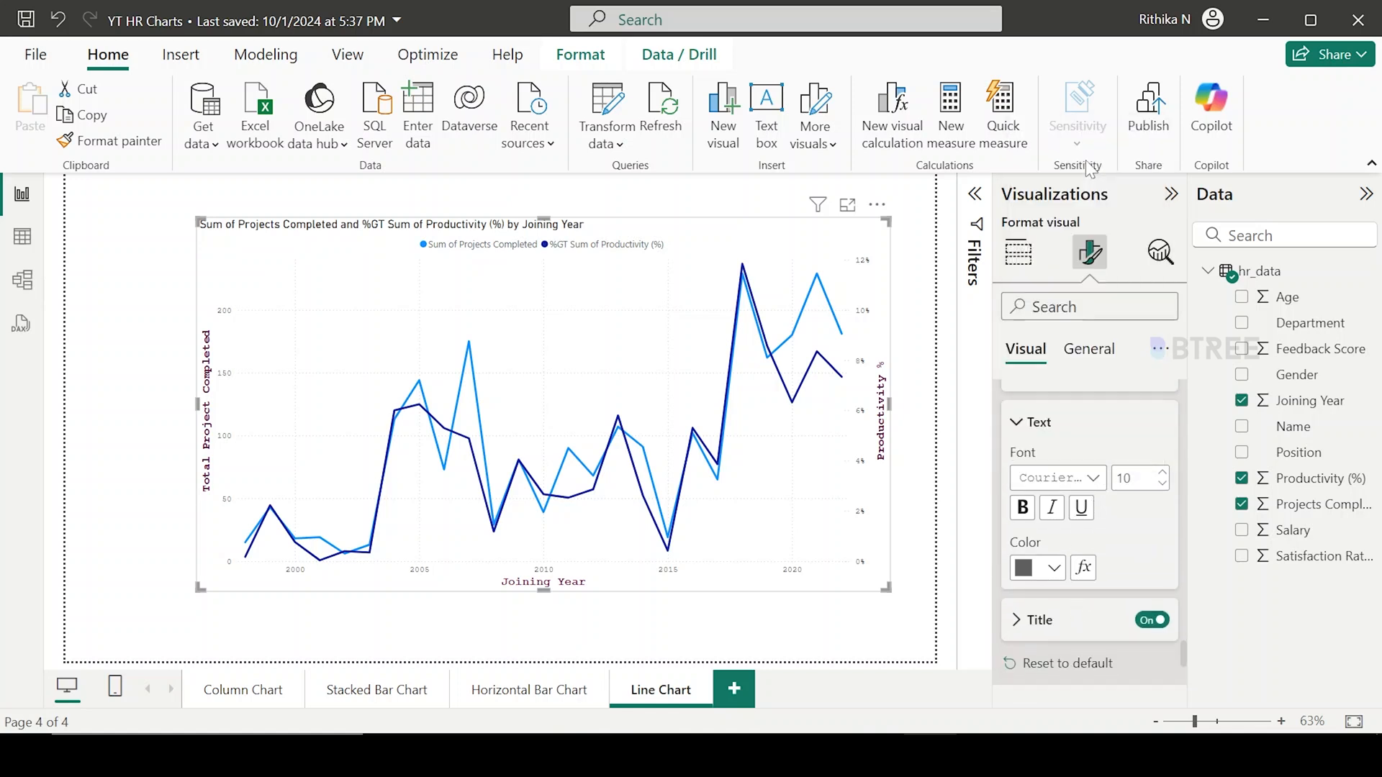
scroll(1124, 537, up, 1)
click(1047, 495)
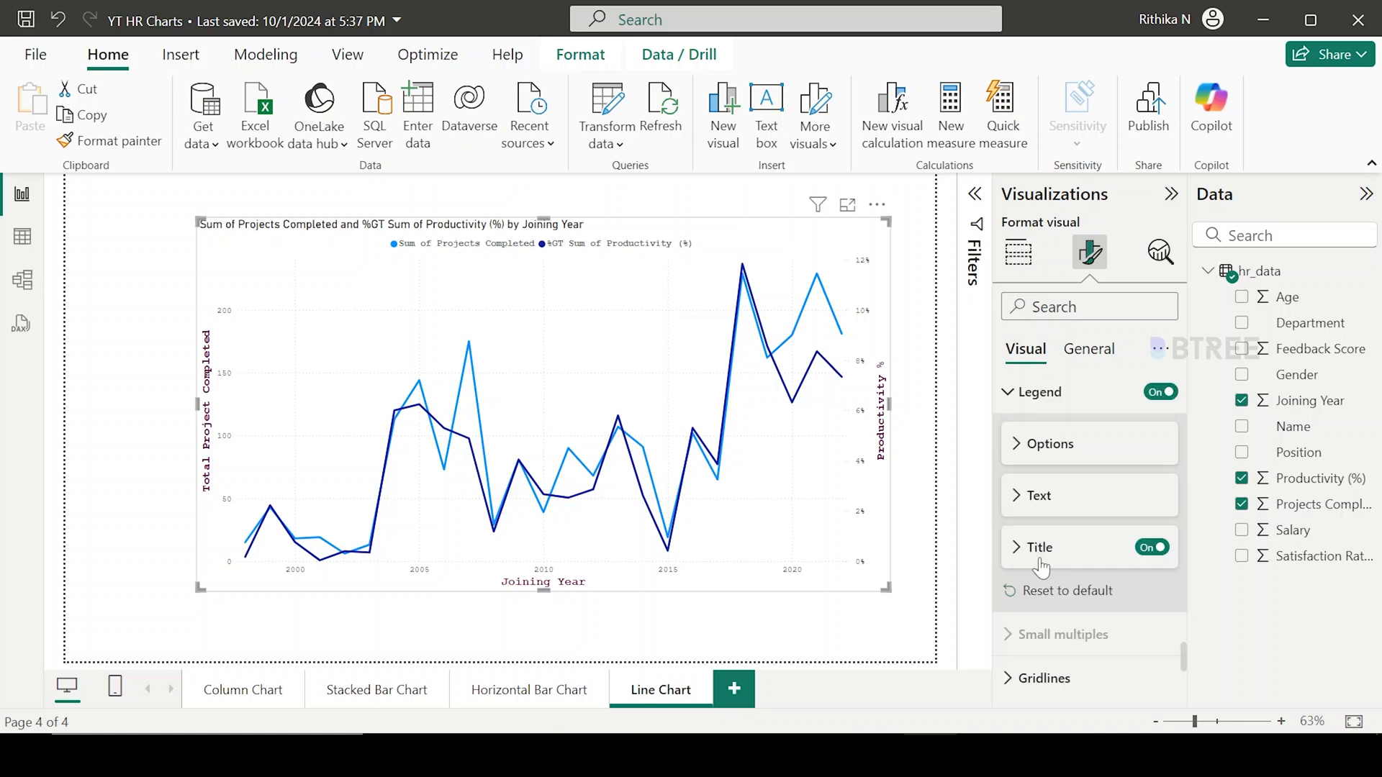
Try the Dotted and Dashed line styles on all series and return them to Solid.
scroll(1012, 621, down, 1)
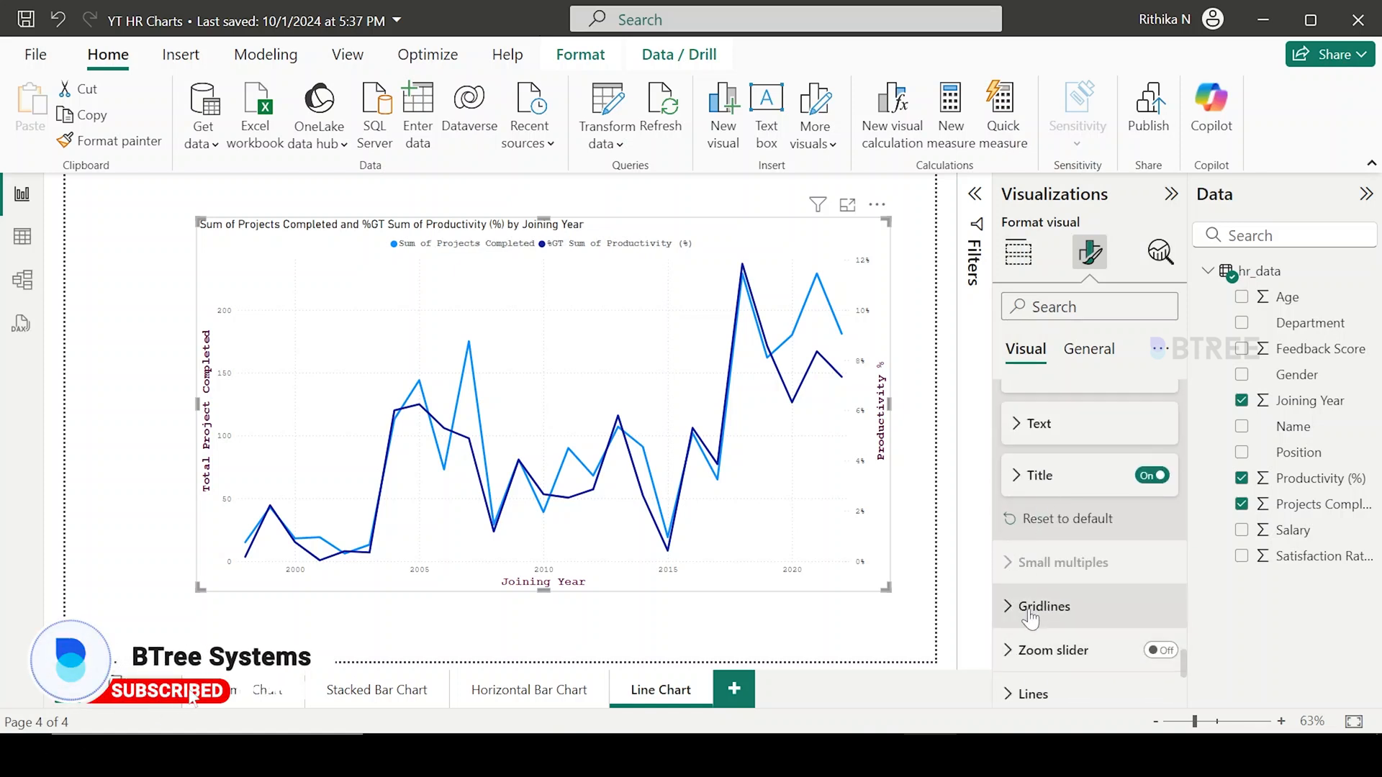
scroll(1050, 603, down, 3)
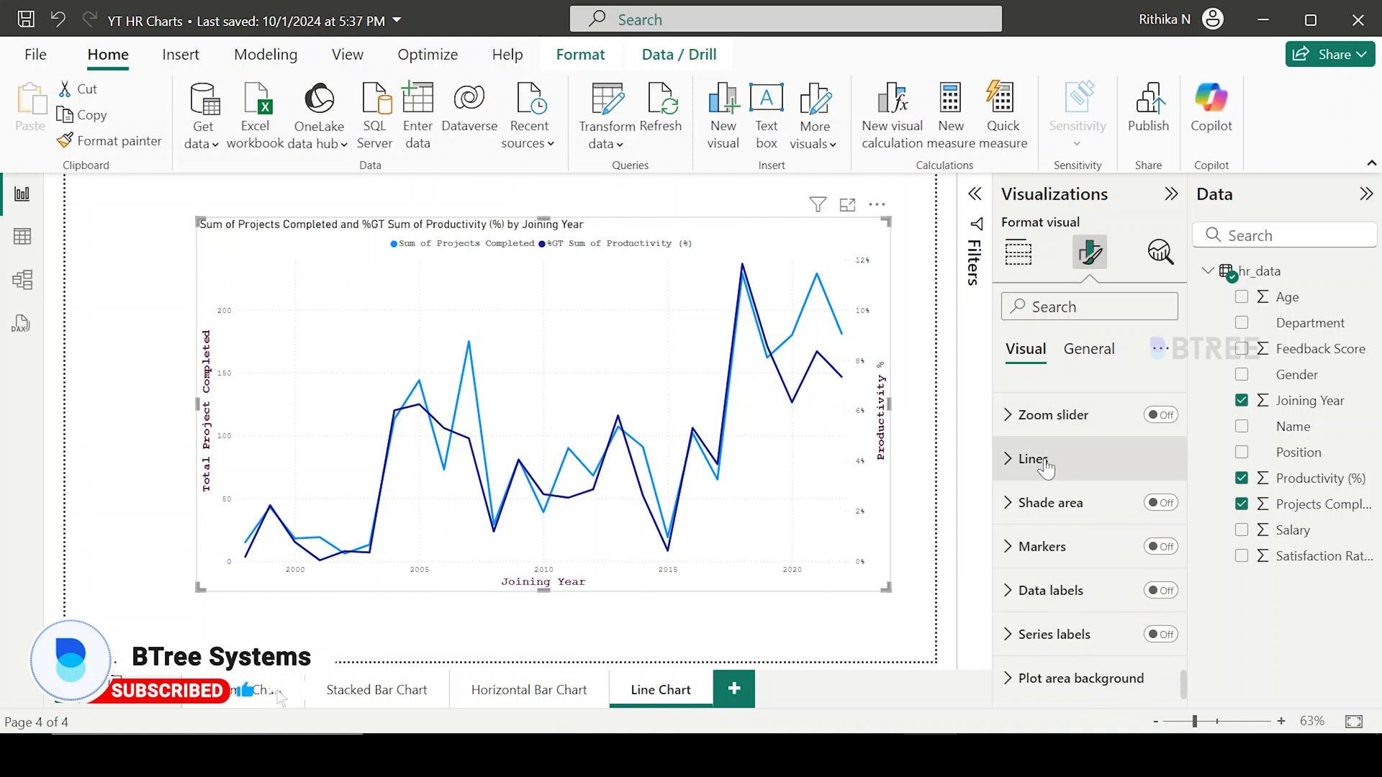
click(1029, 459)
scroll(1064, 521, down, 2)
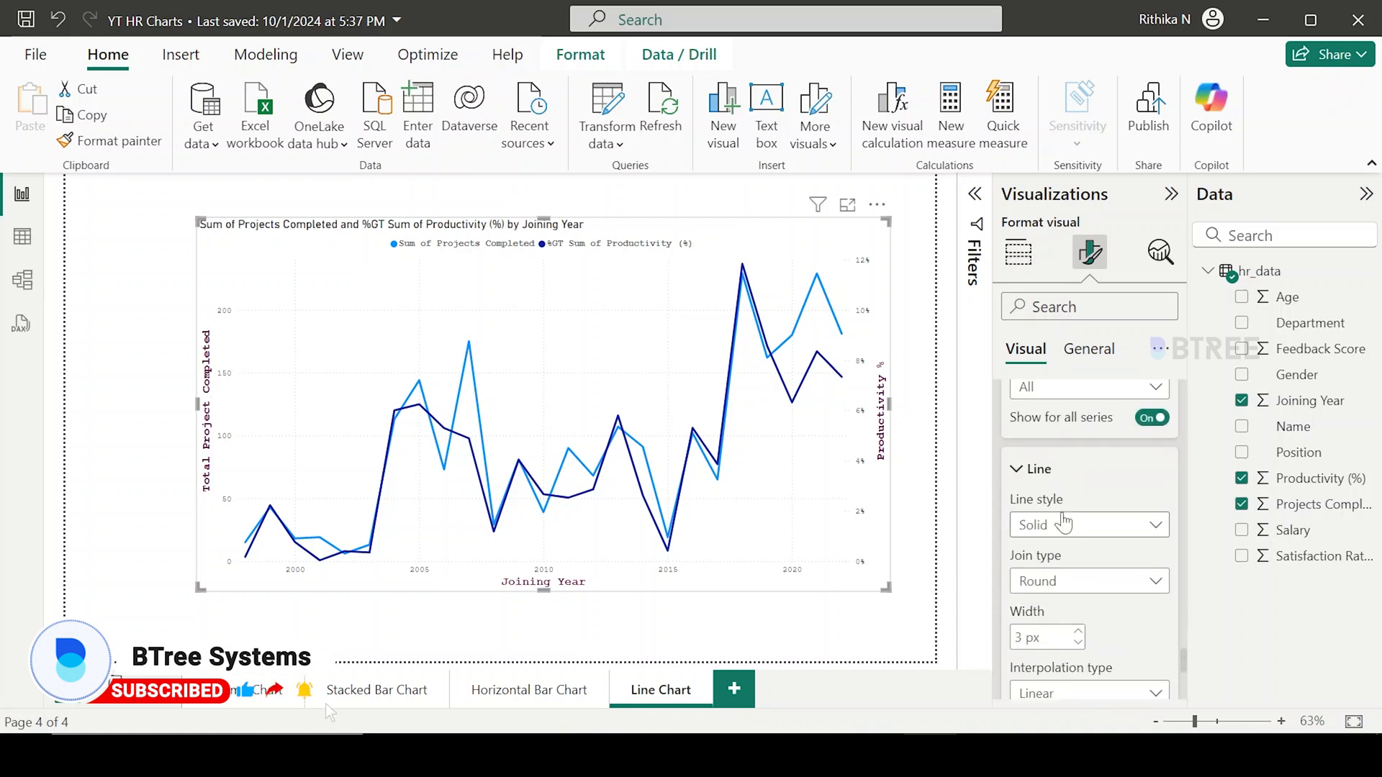
click(1058, 527)
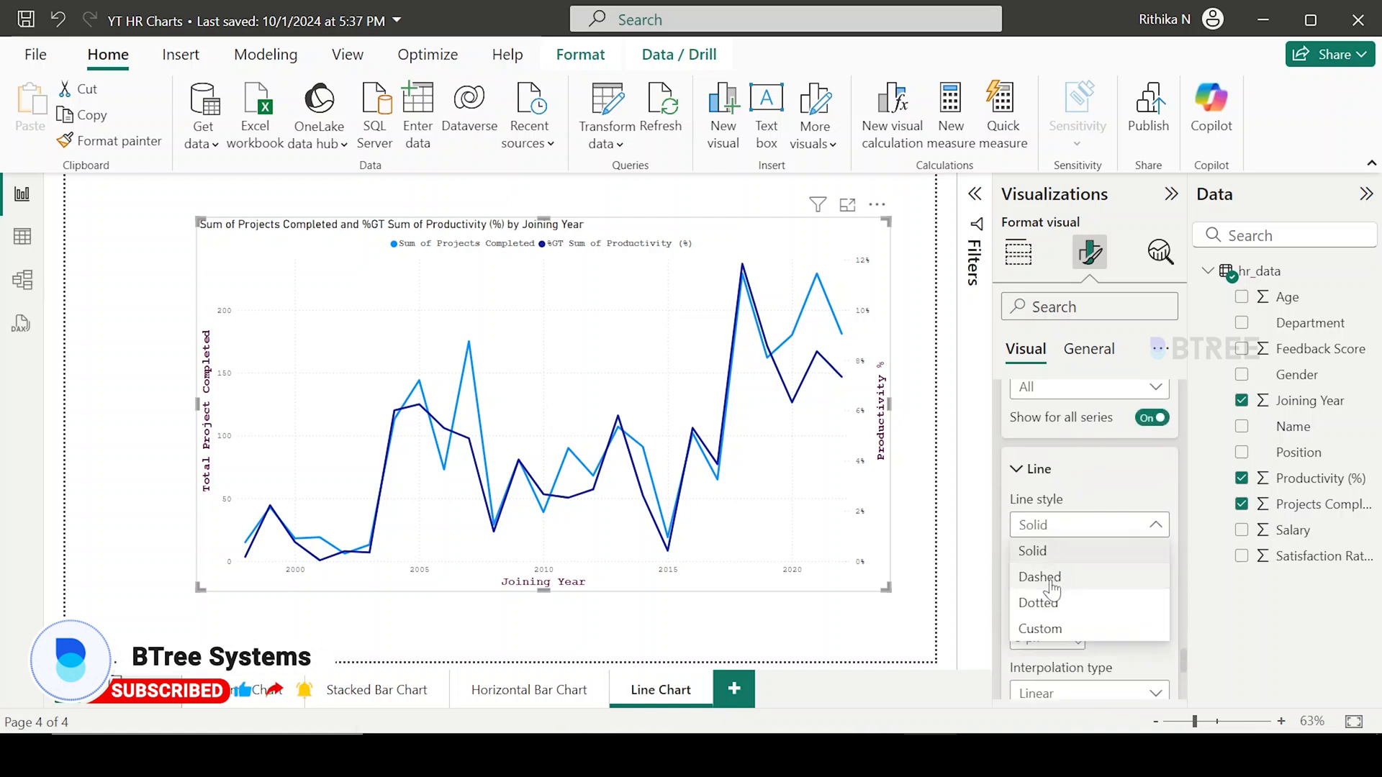
click(1043, 603)
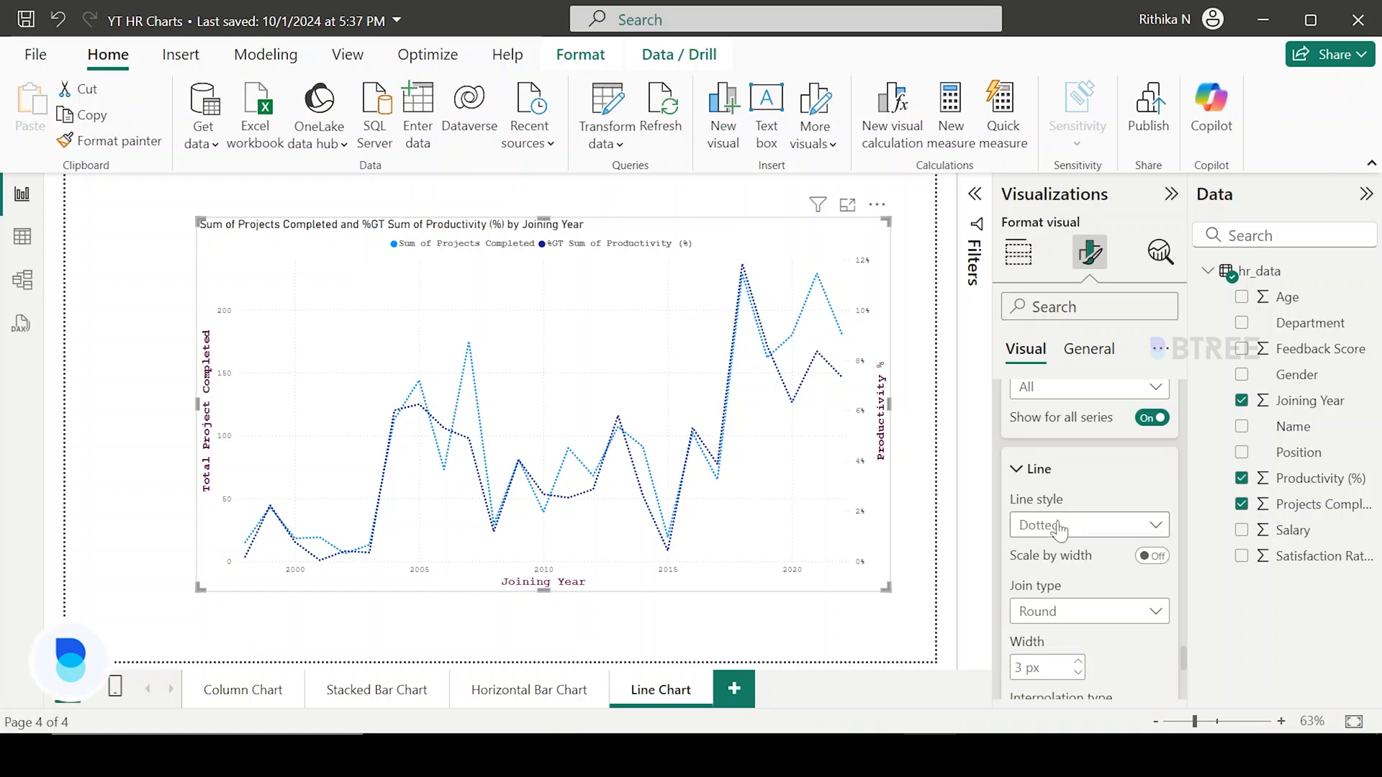
click(1085, 530)
click(1055, 580)
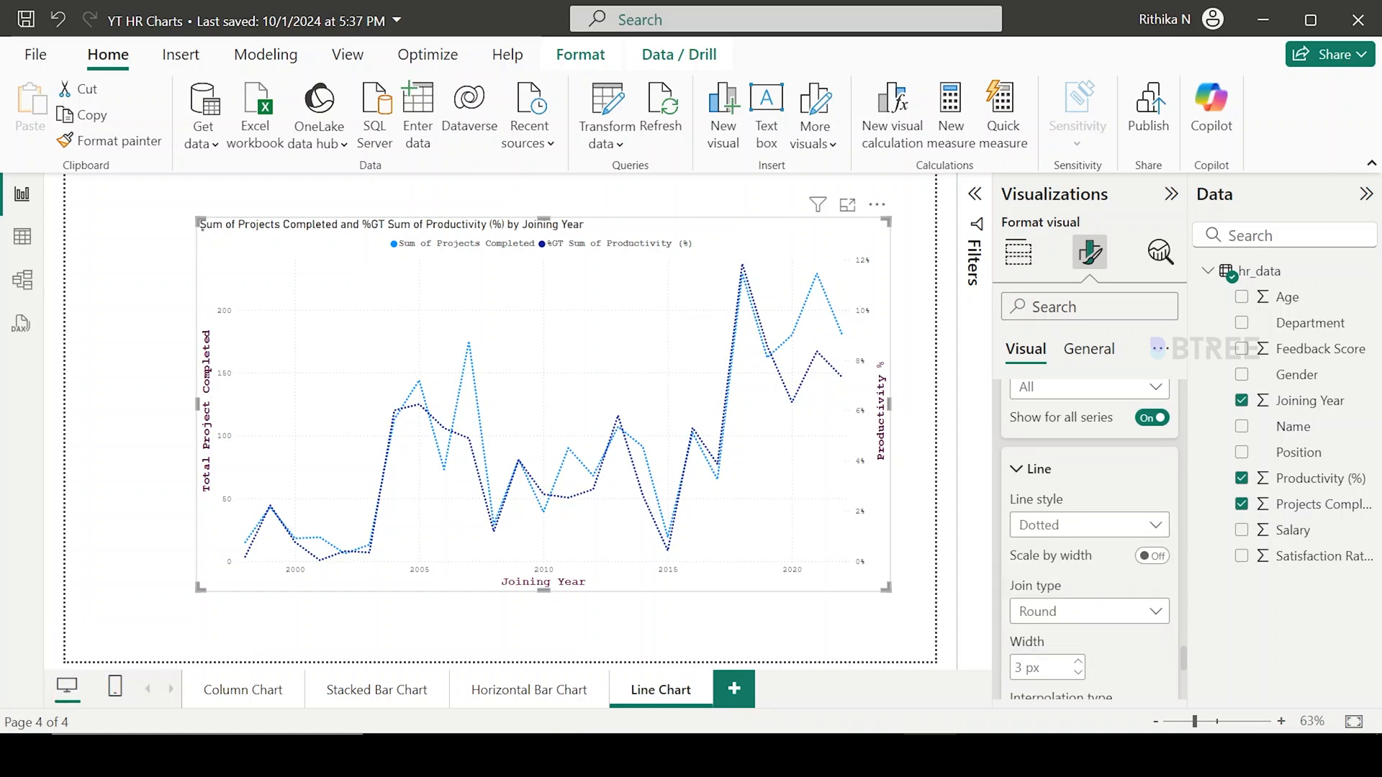
click(1089, 536)
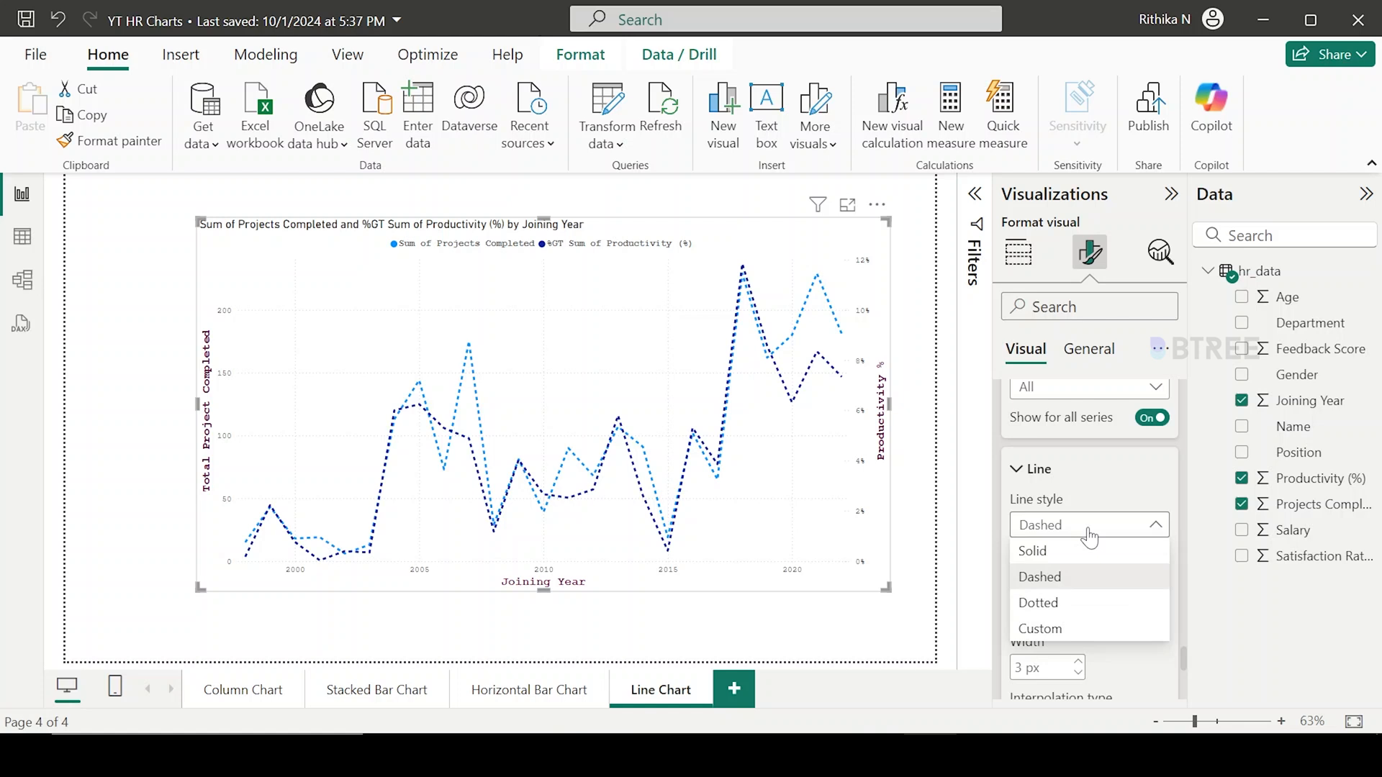
click(1061, 553)
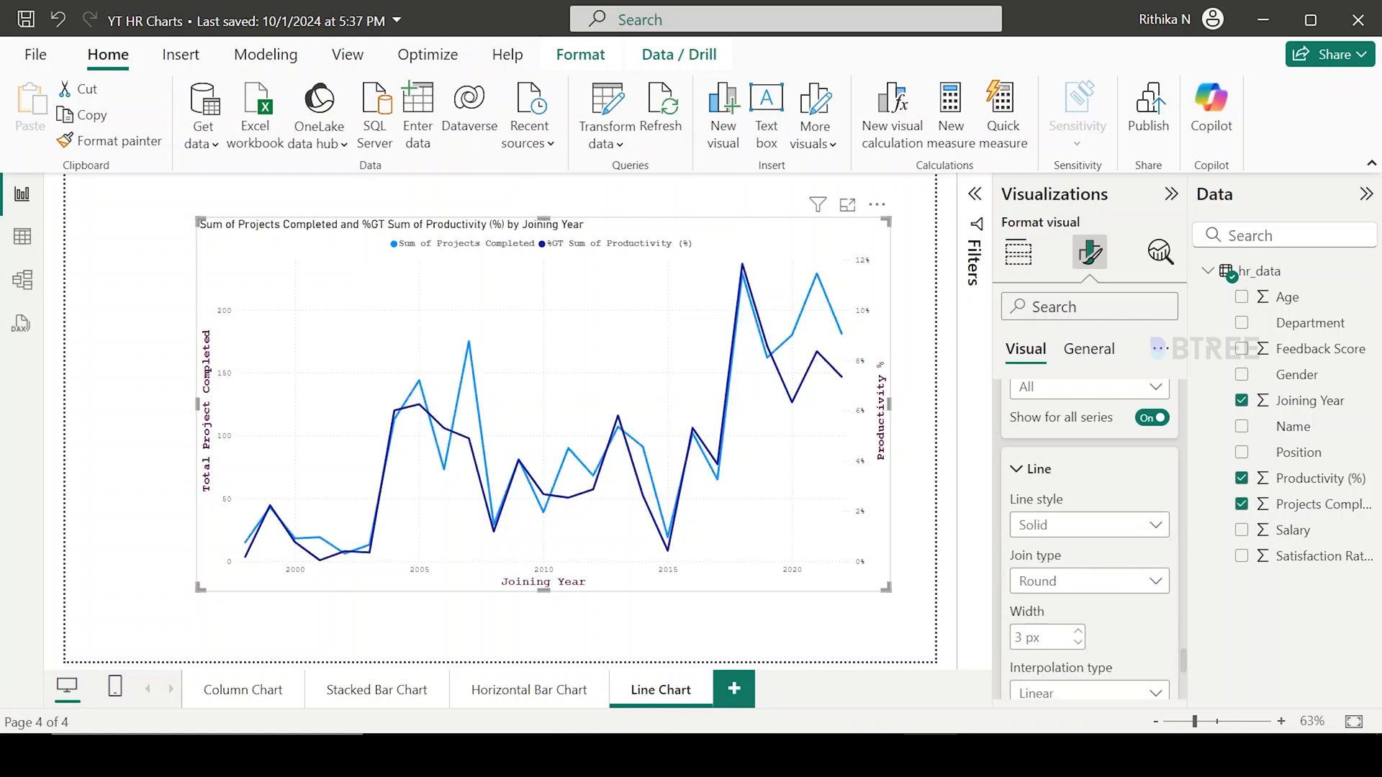
Set the line style of only the Sum of Projects Completed series to Dotted.
scroll(1064, 557, up, 1)
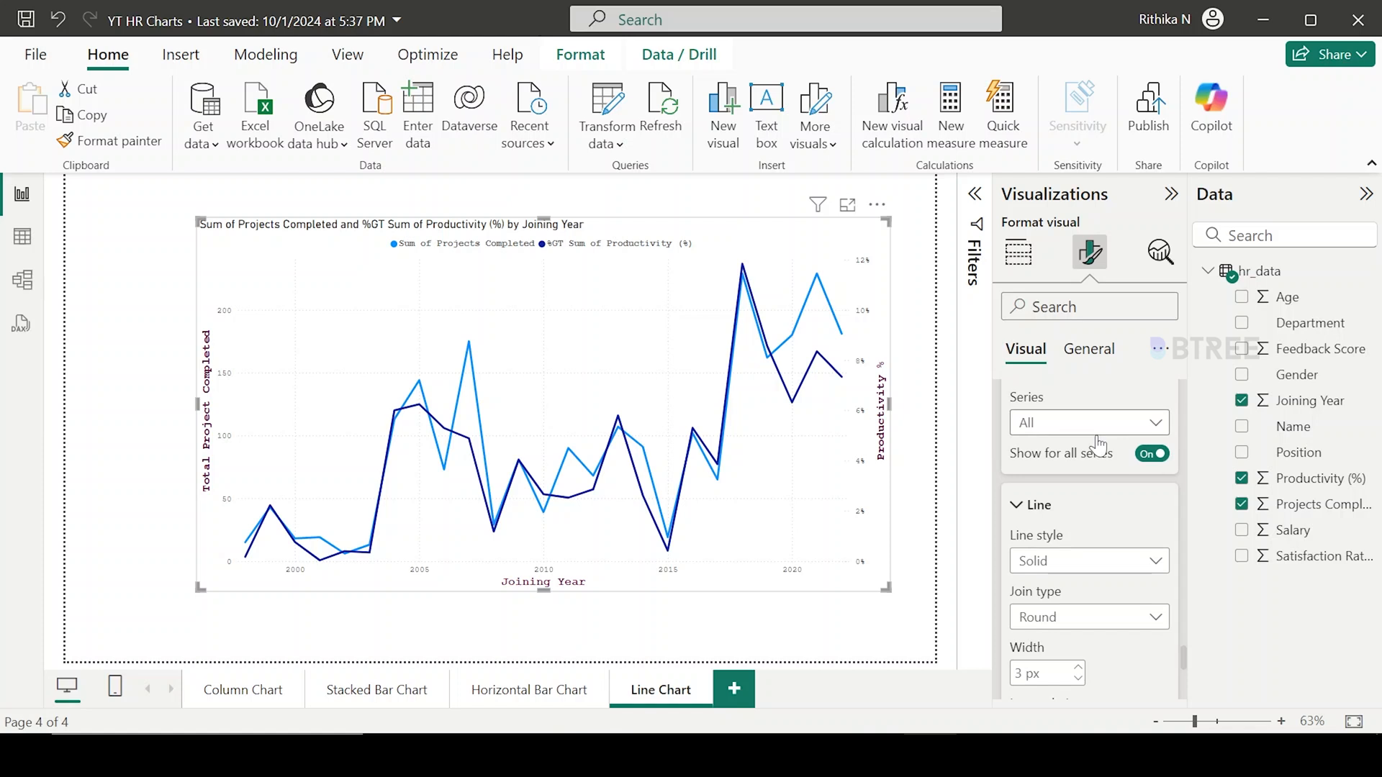
click(1076, 431)
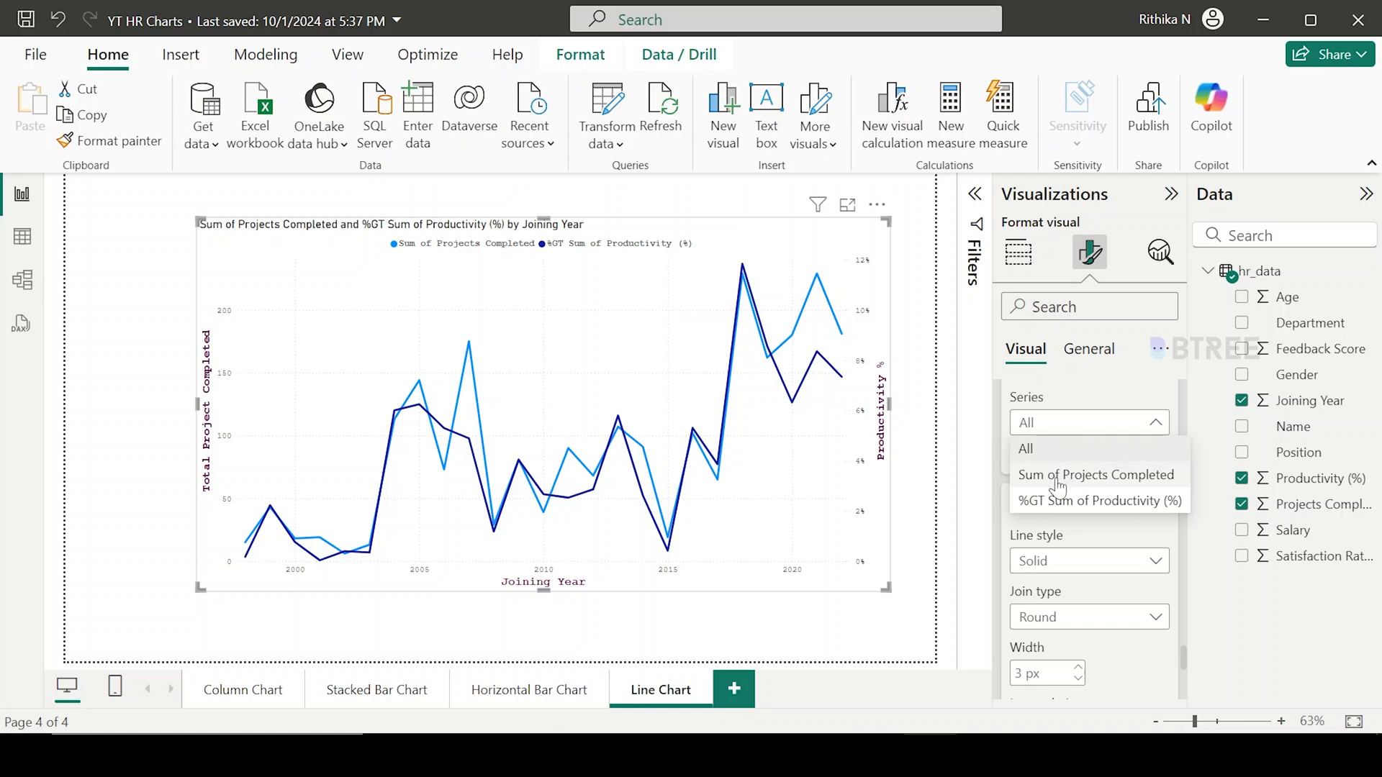
click(1058, 479)
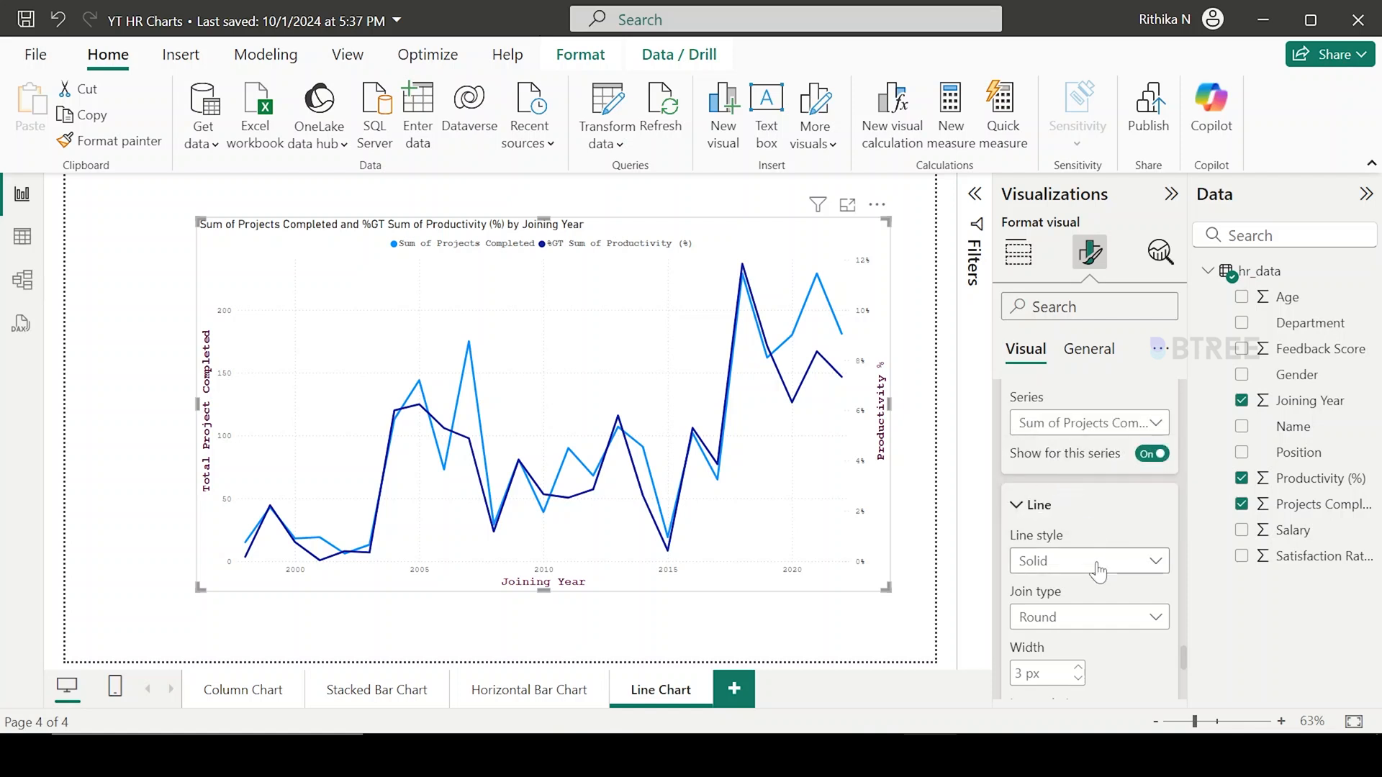
click(1096, 568)
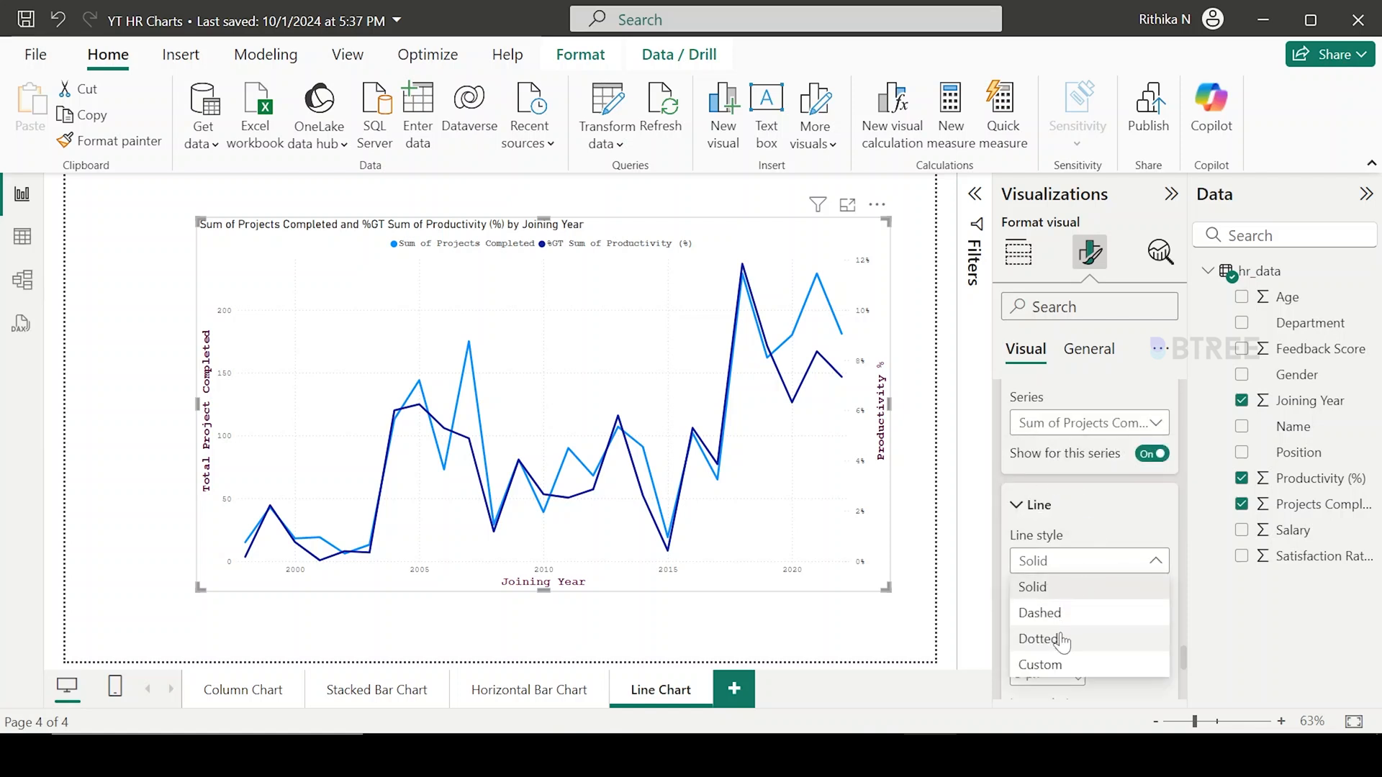
click(1062, 639)
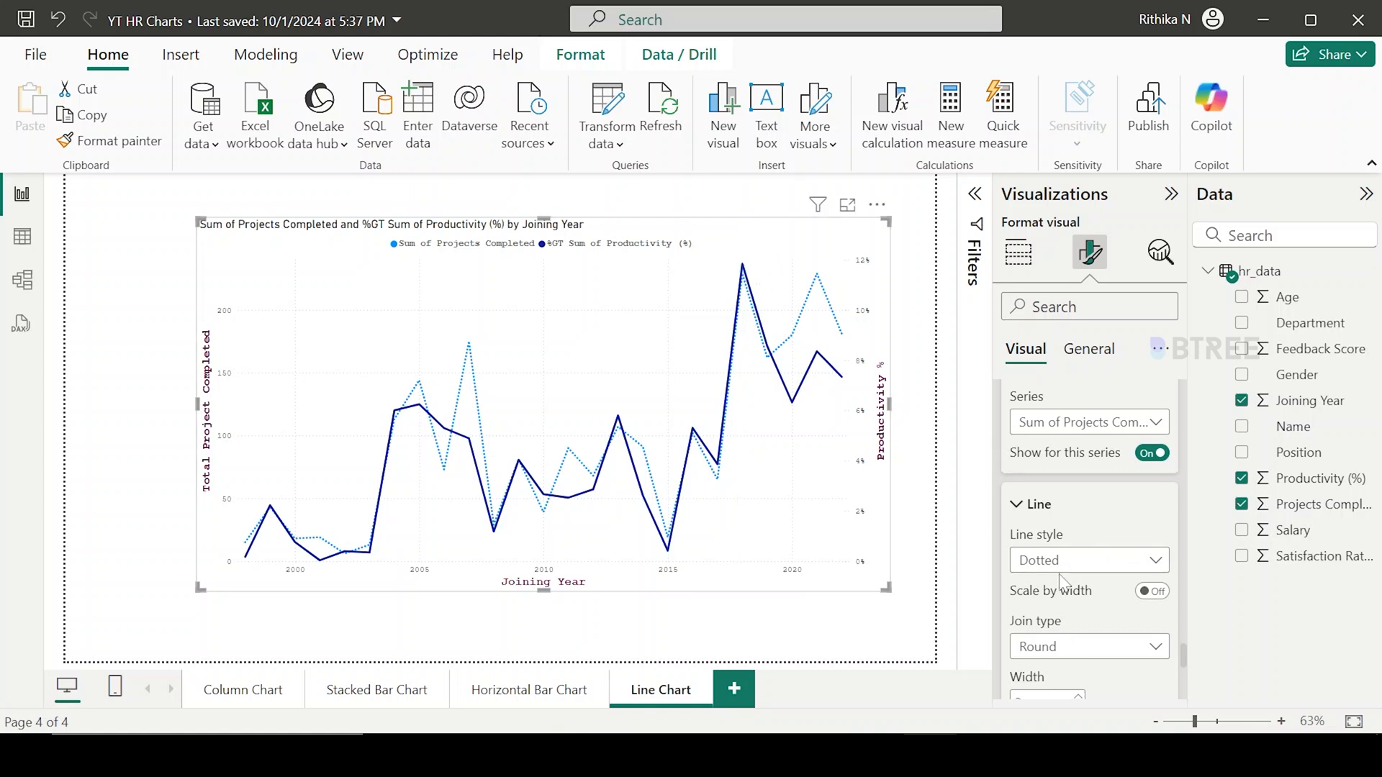
Colour the Sum of Projects Completed line dark purple from the theme colors.
scroll(1061, 580, down, 3)
scroll(1061, 583, down, 1)
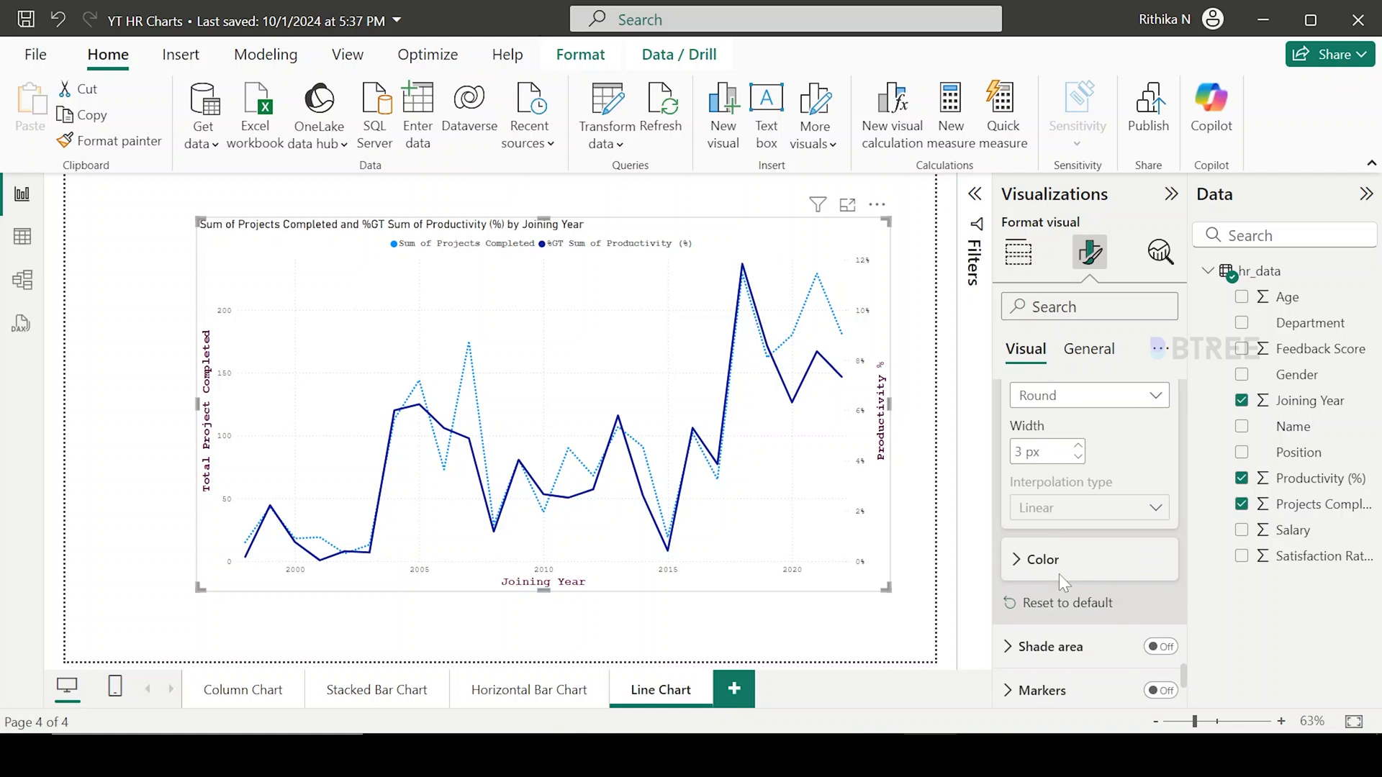
click(1039, 561)
scroll(1062, 575, down, 2)
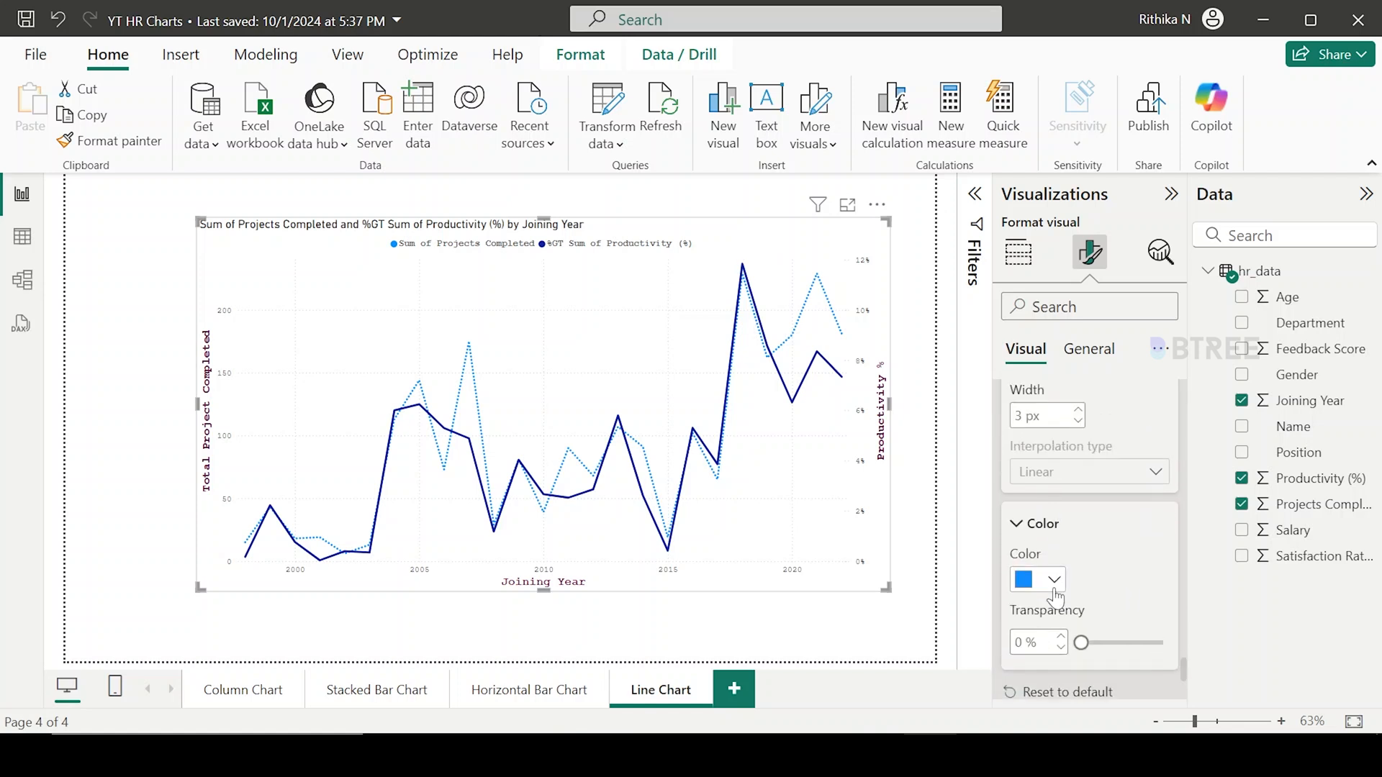
click(1054, 587)
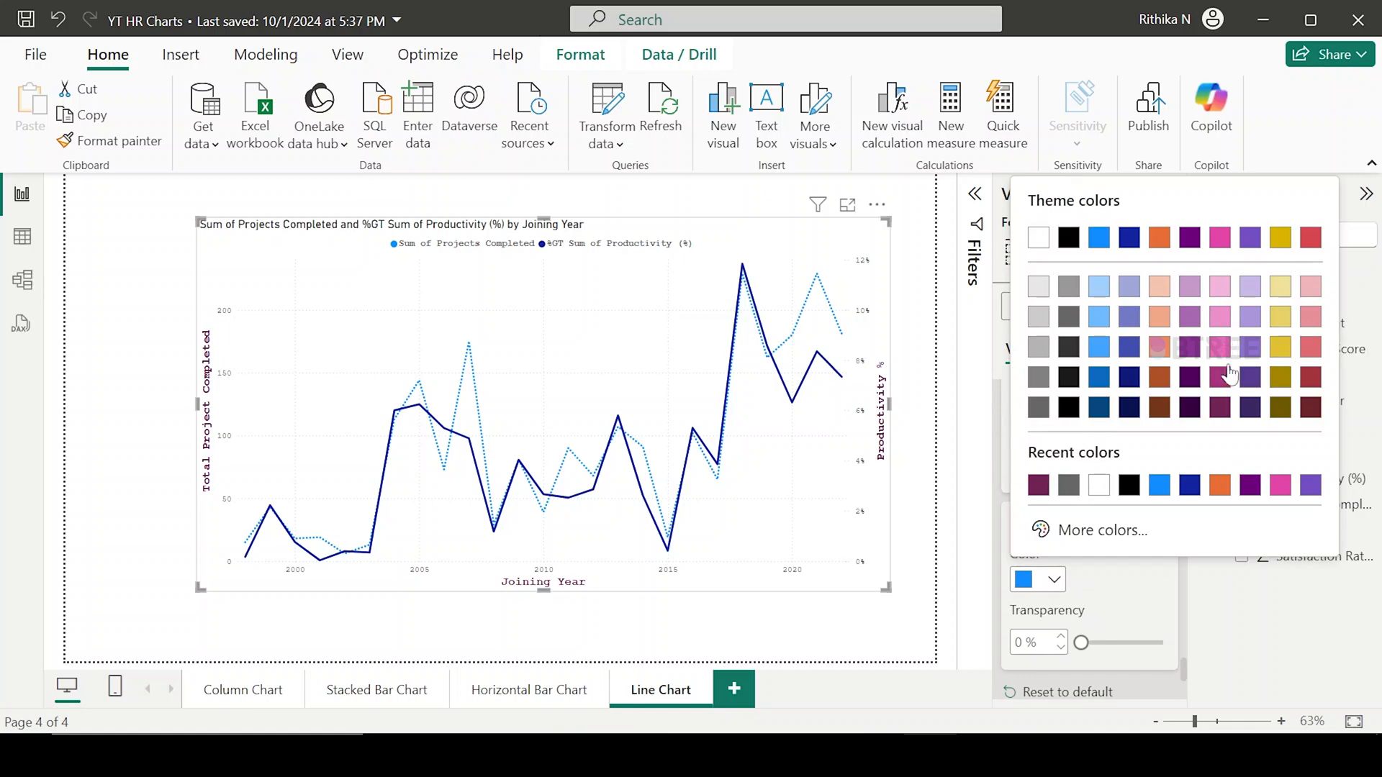
click(1191, 378)
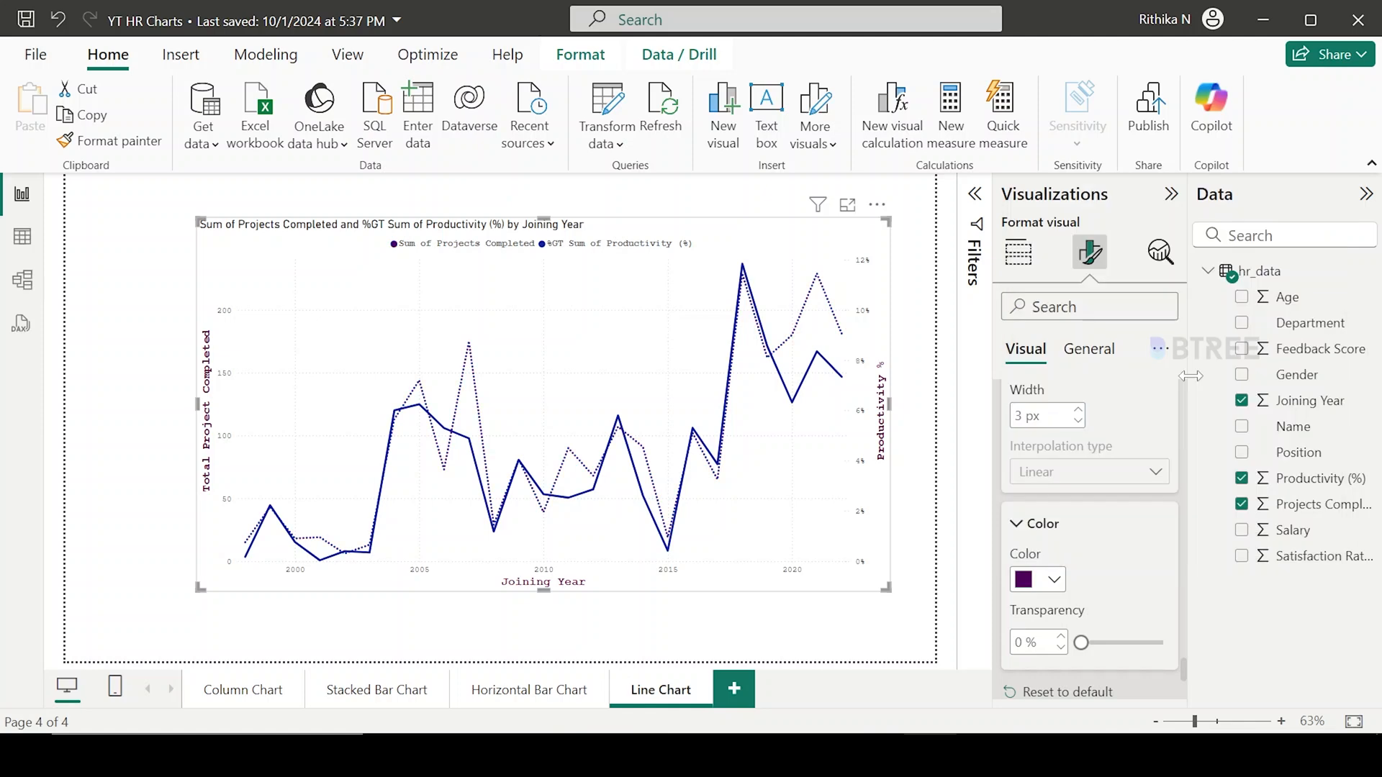
Recolour the %GT Sum of Productivity (%) line, trying a muted purple shade before settling on a medium violet theme color.
scroll(1112, 575, down, 2)
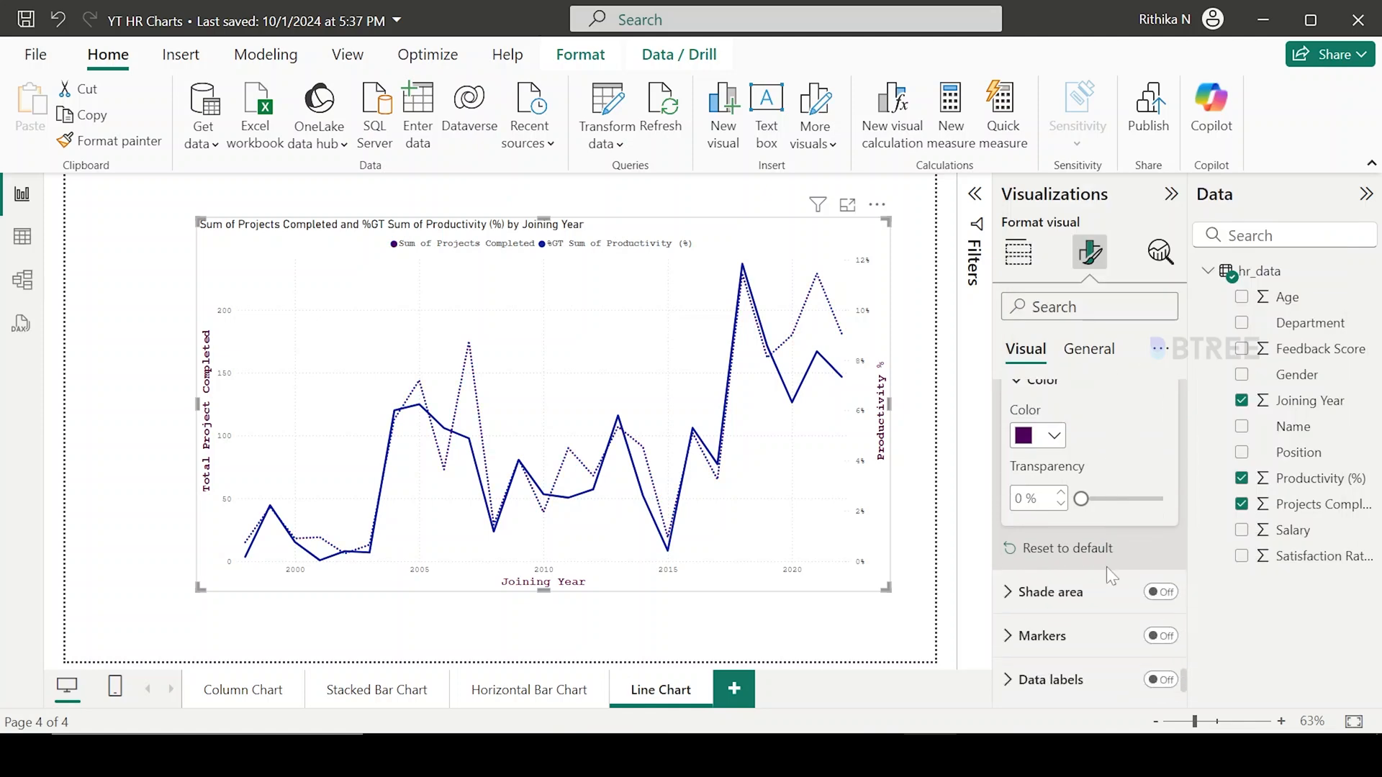
scroll(1080, 604, down, 1)
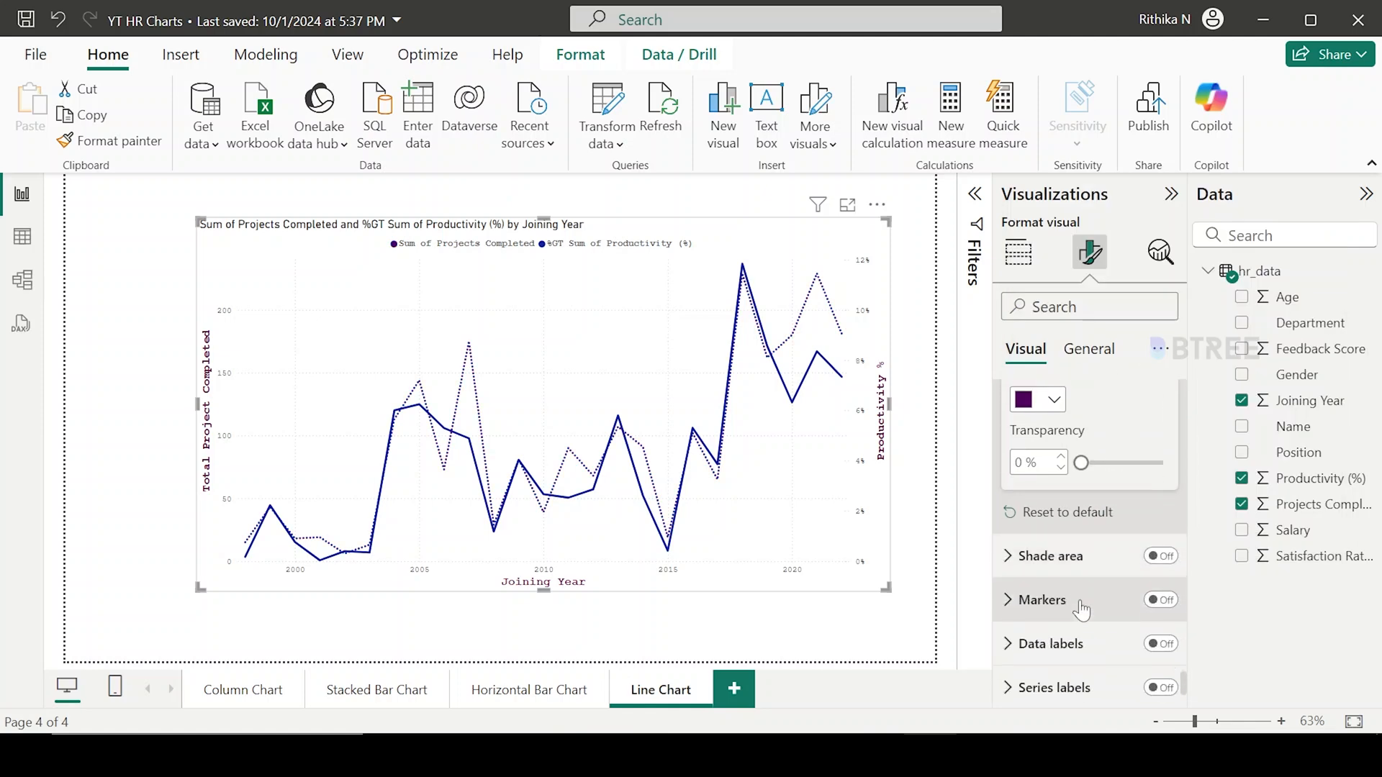
scroll(1079, 602, up, 3)
scroll(1082, 610, up, 3)
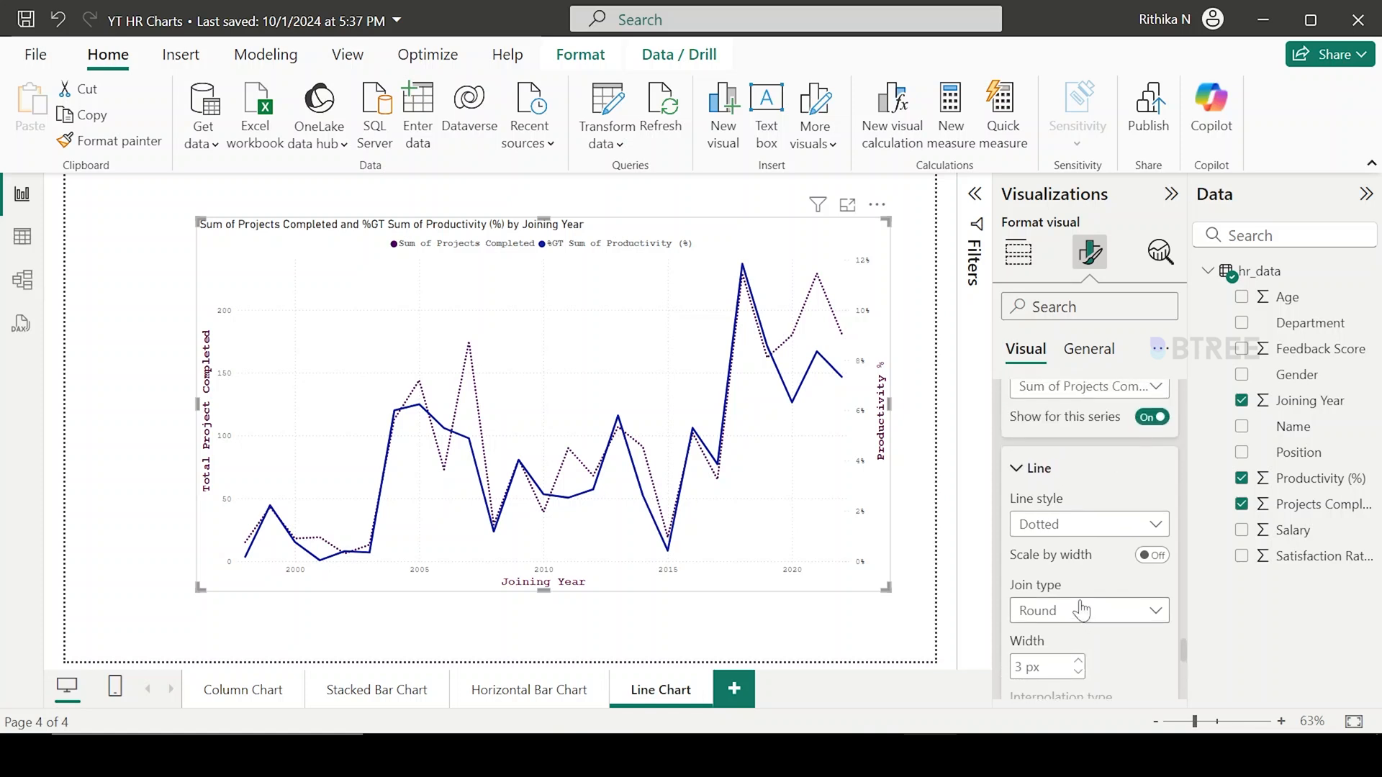
click(1109, 389)
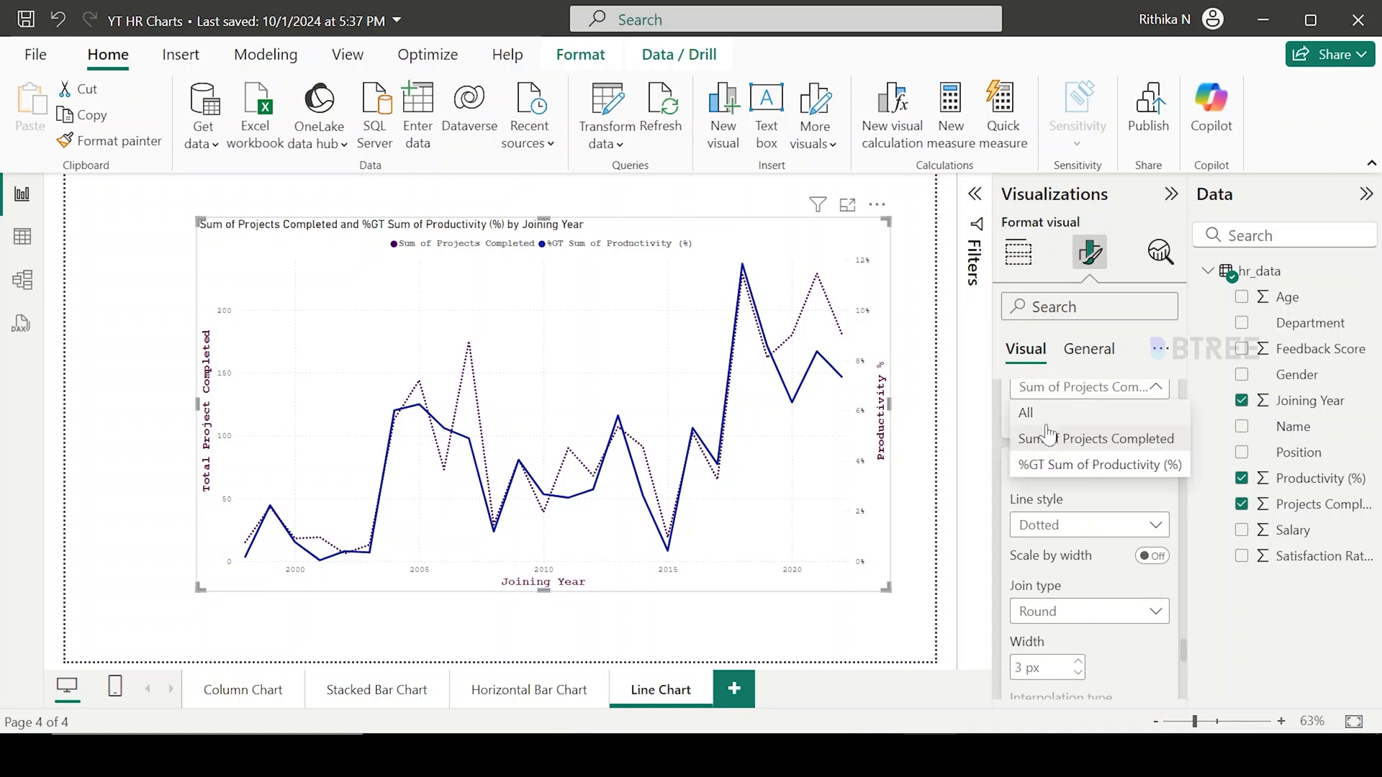
click(1066, 465)
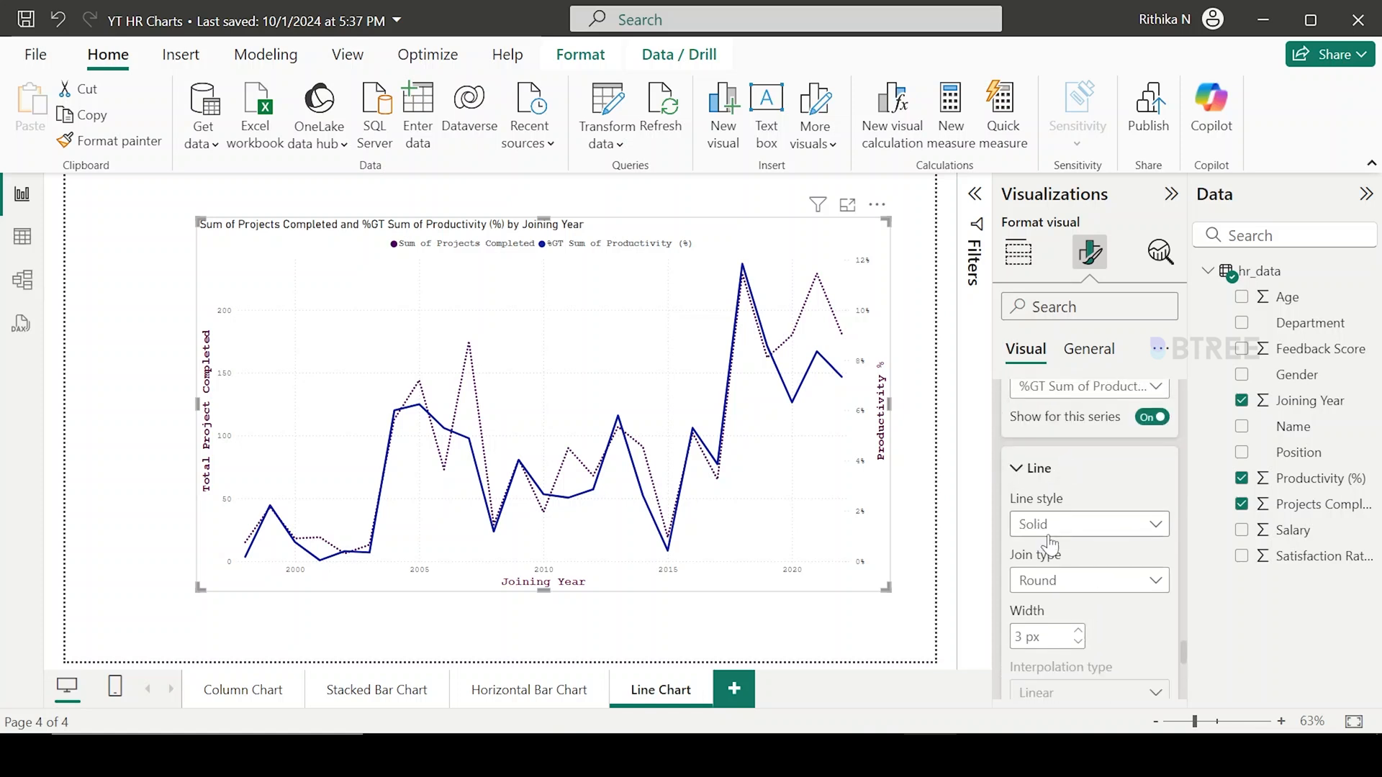
scroll(1080, 547, down, 4)
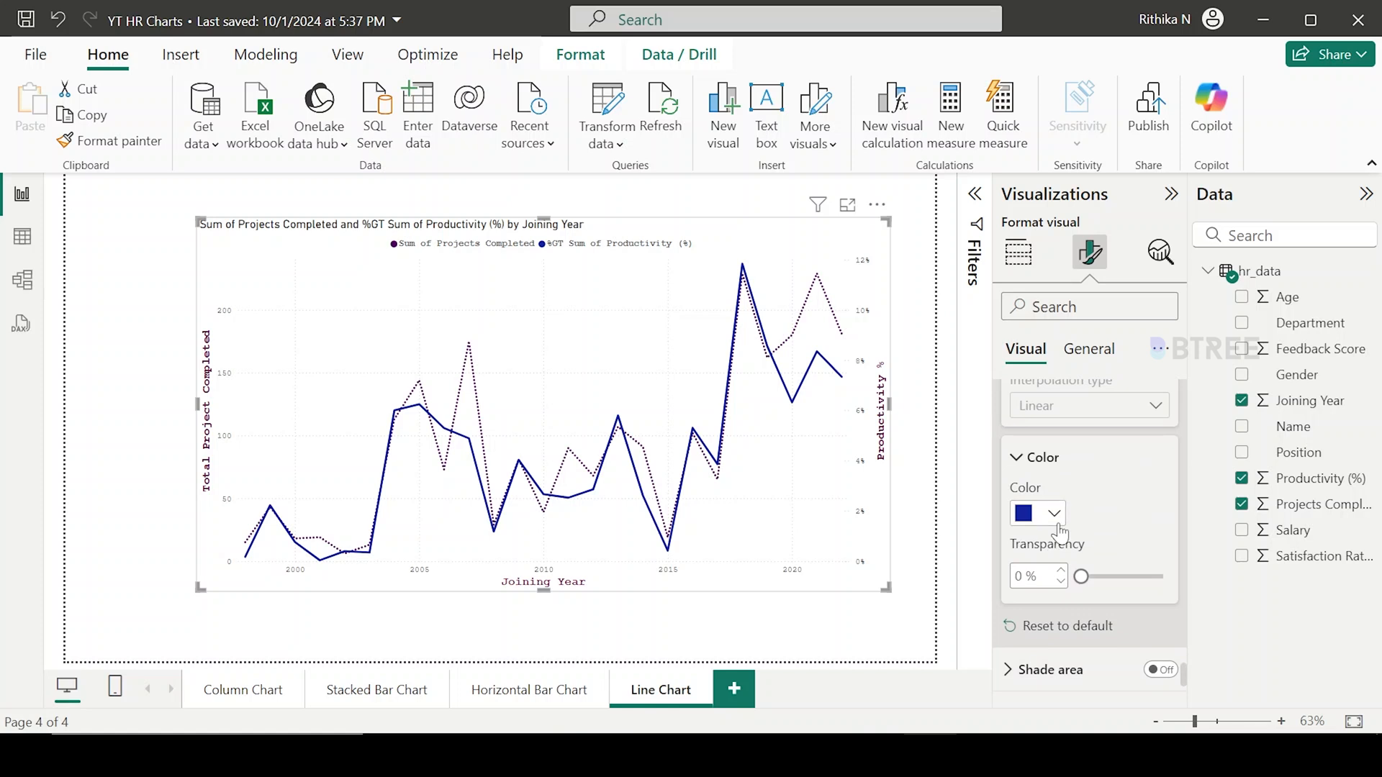
click(1053, 513)
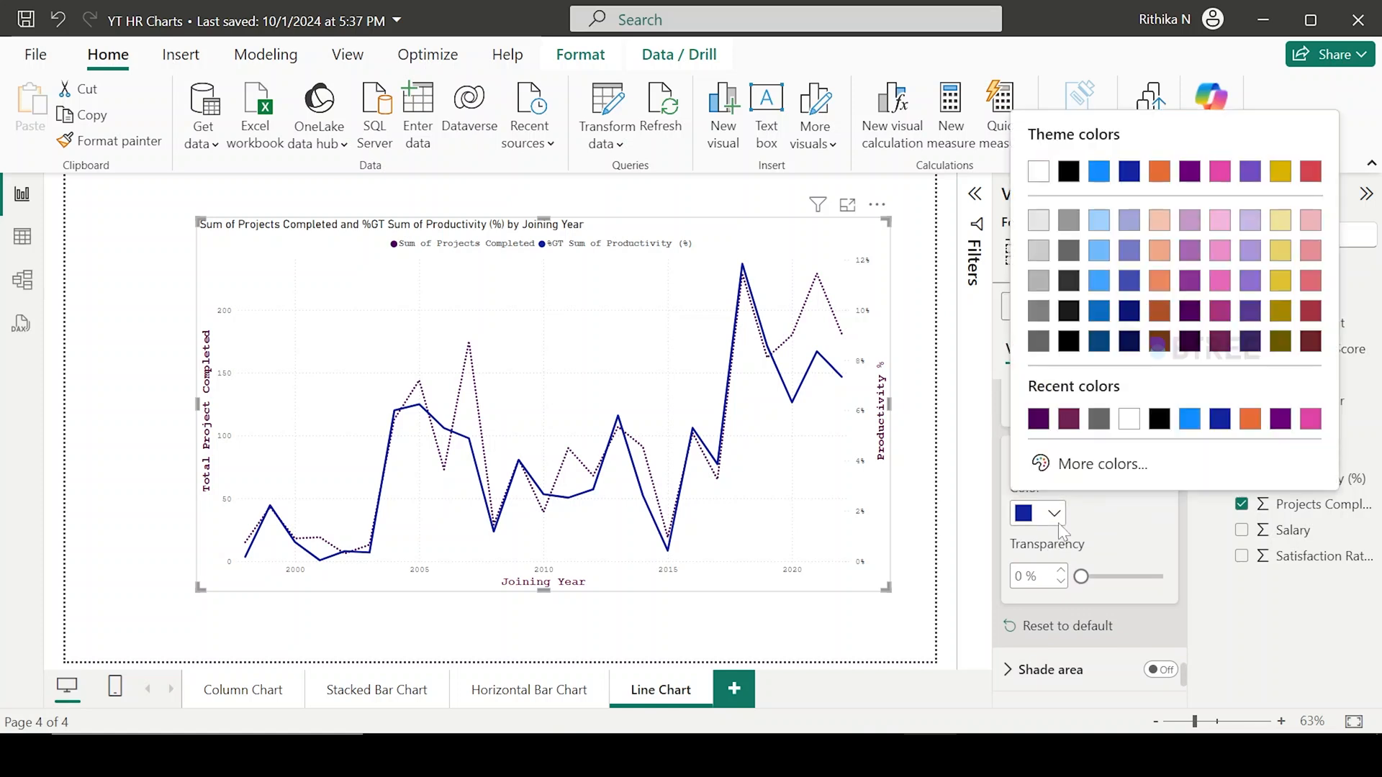
click(1189, 252)
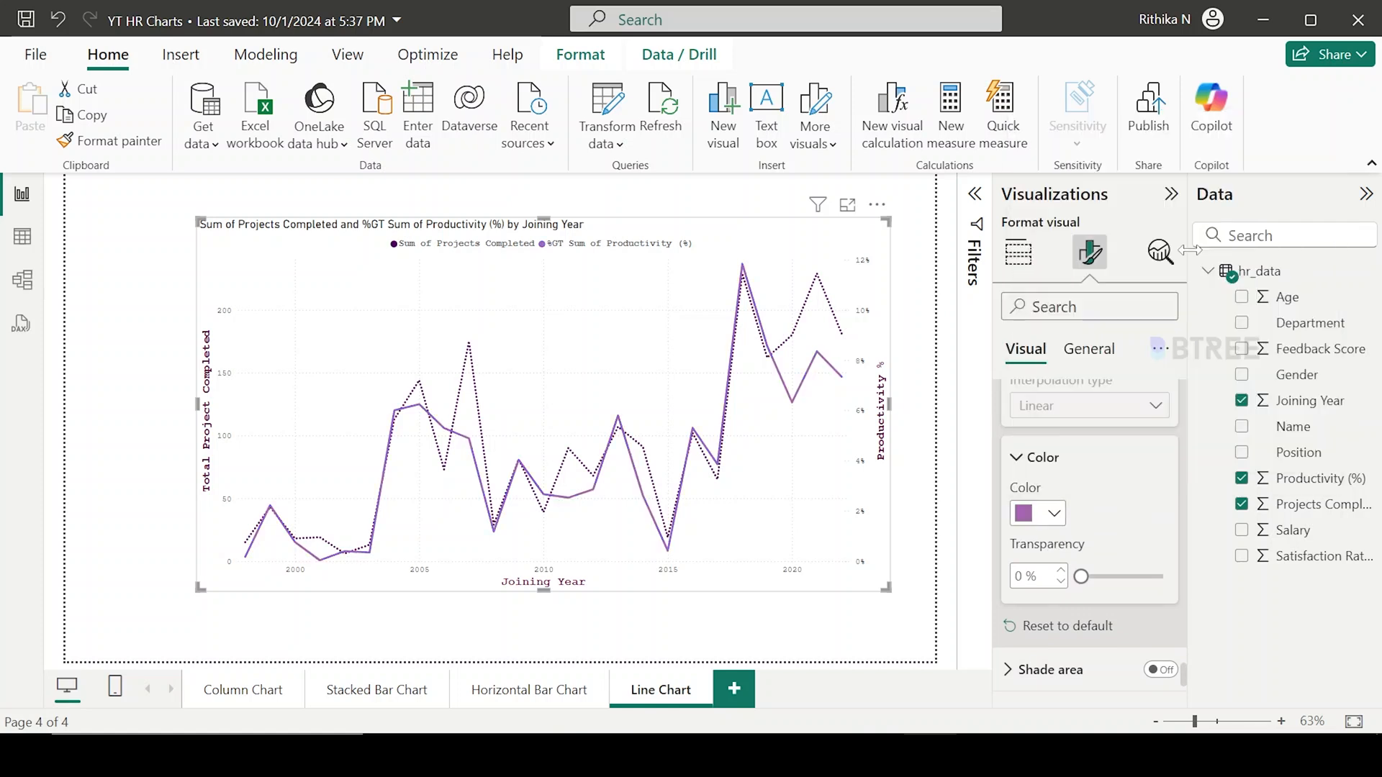
click(1050, 512)
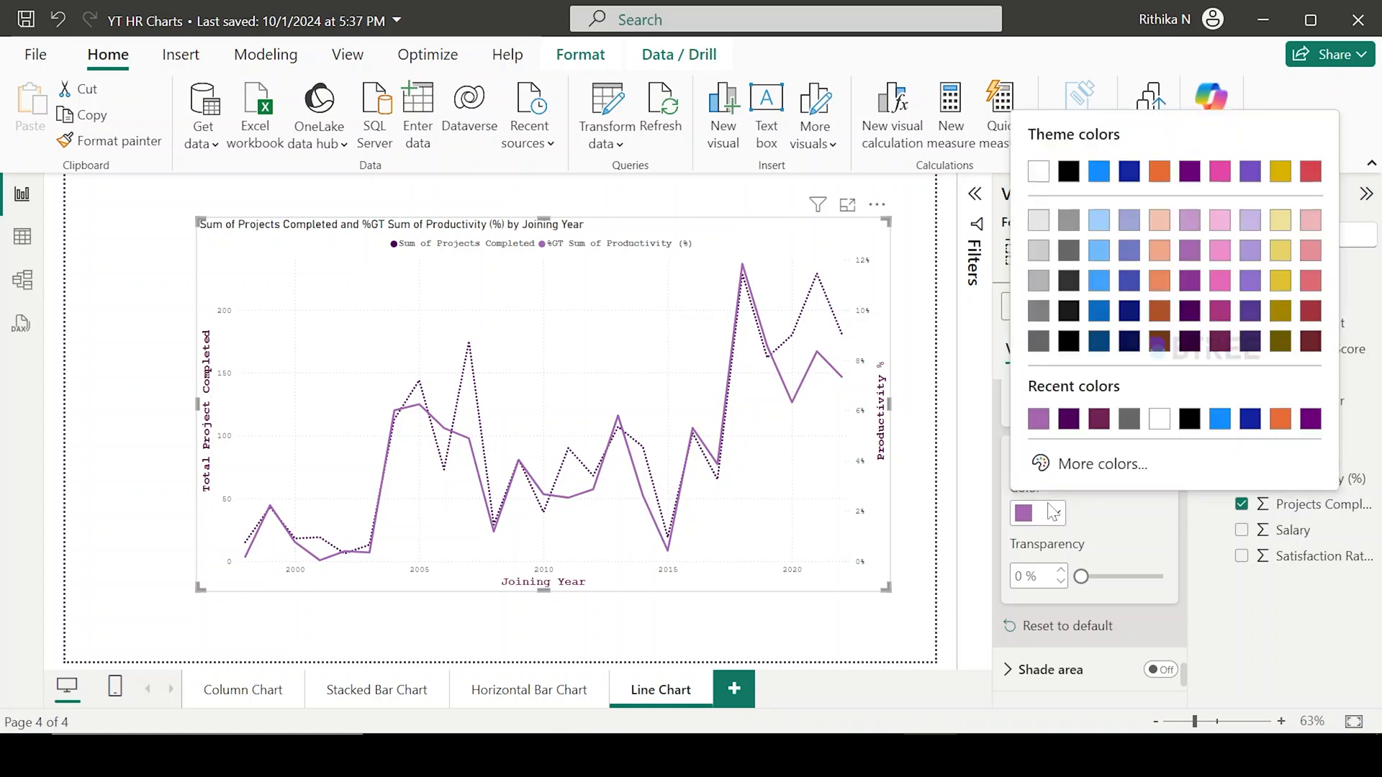
click(1250, 283)
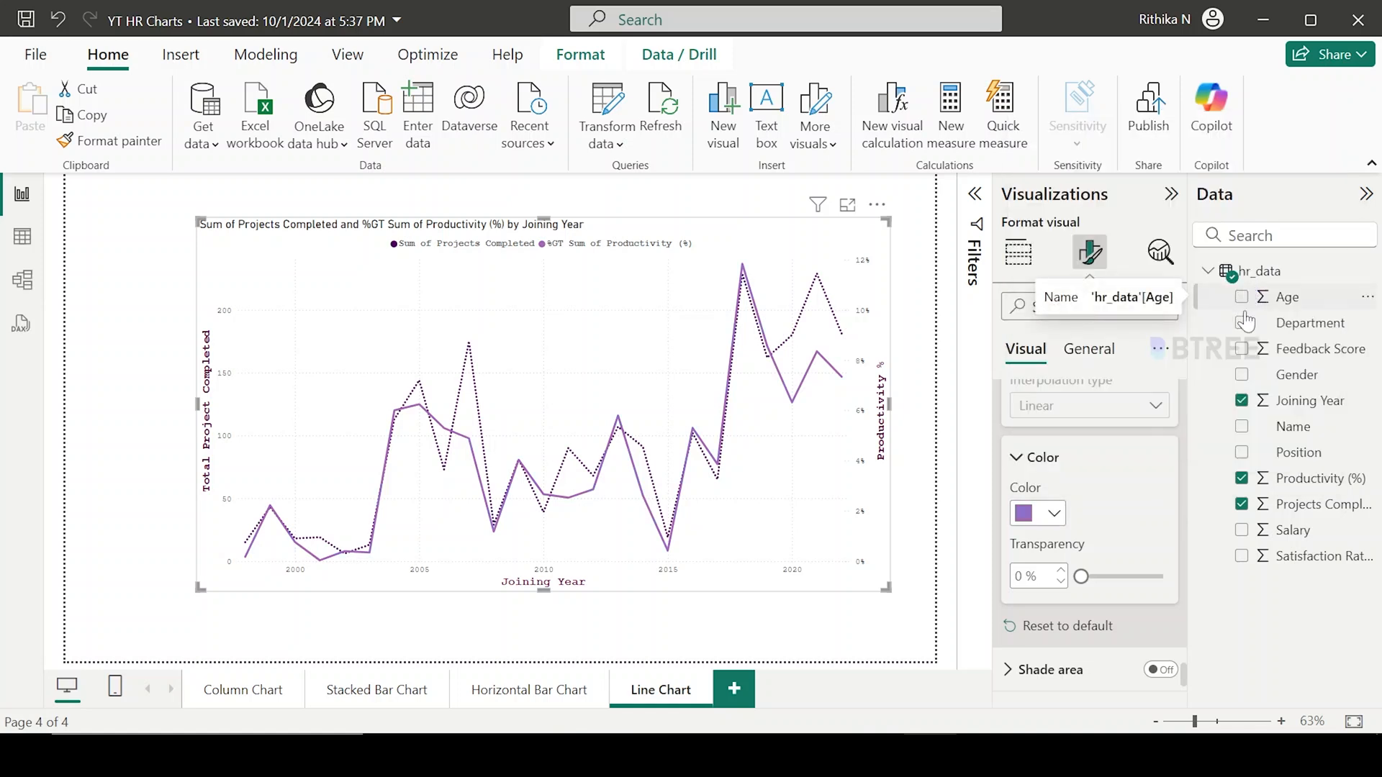
click(1054, 514)
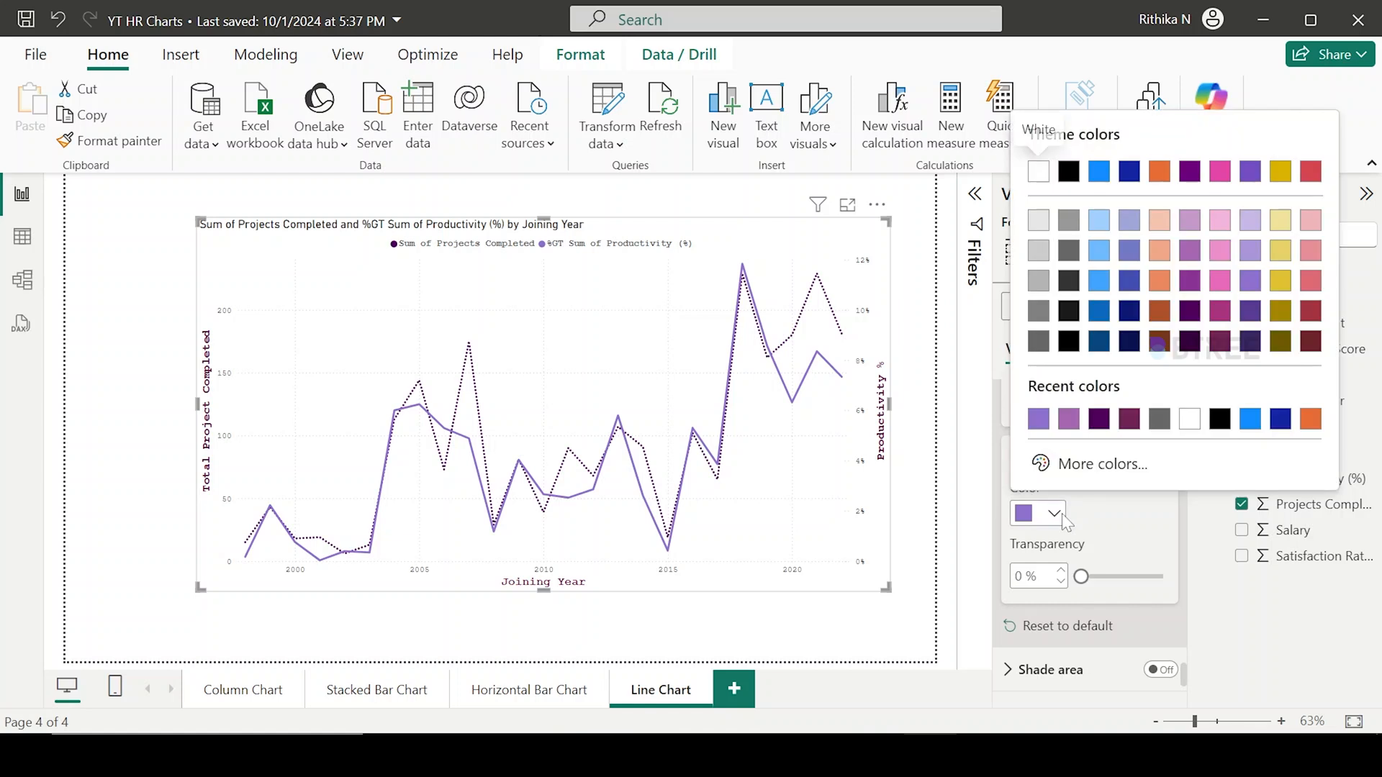
click(1061, 512)
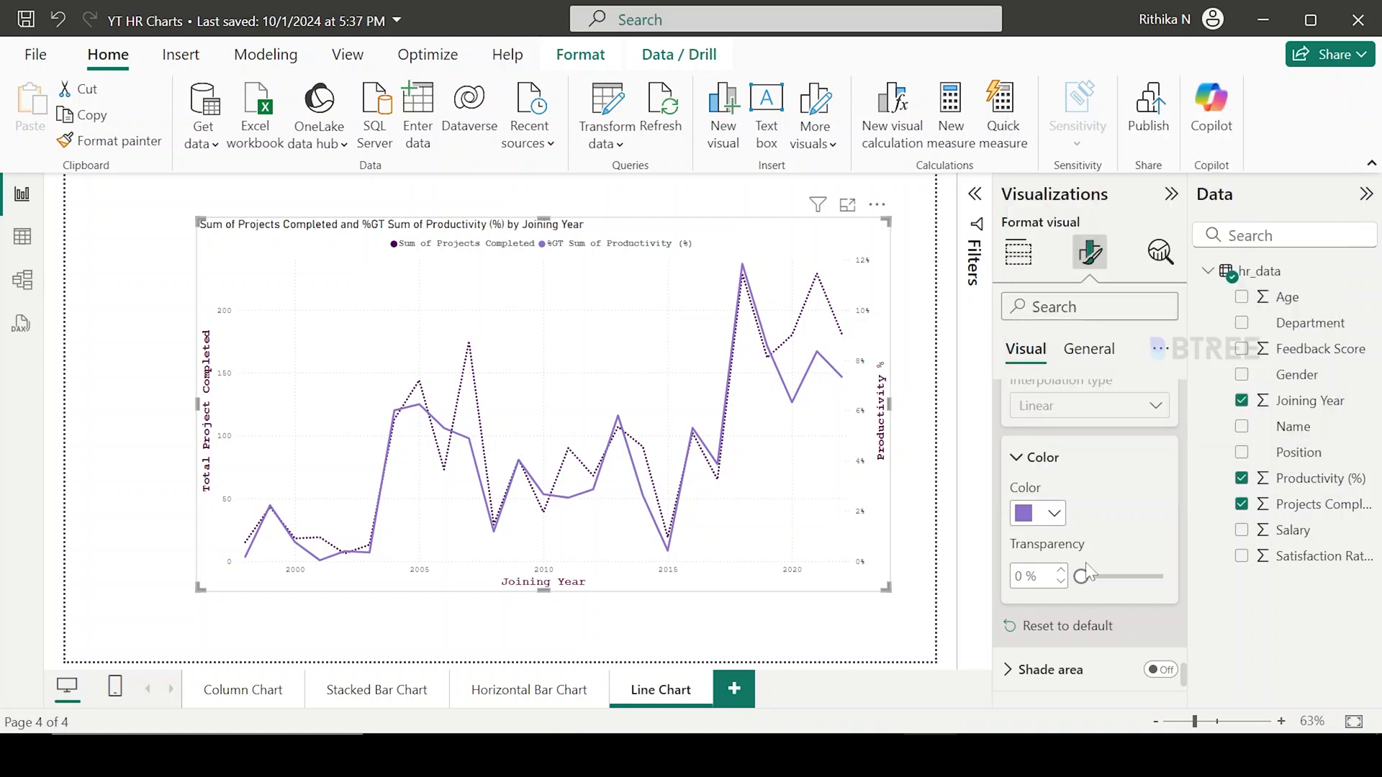
Turn on markers for all series of the line chart.
scroll(1087, 568, down, 3)
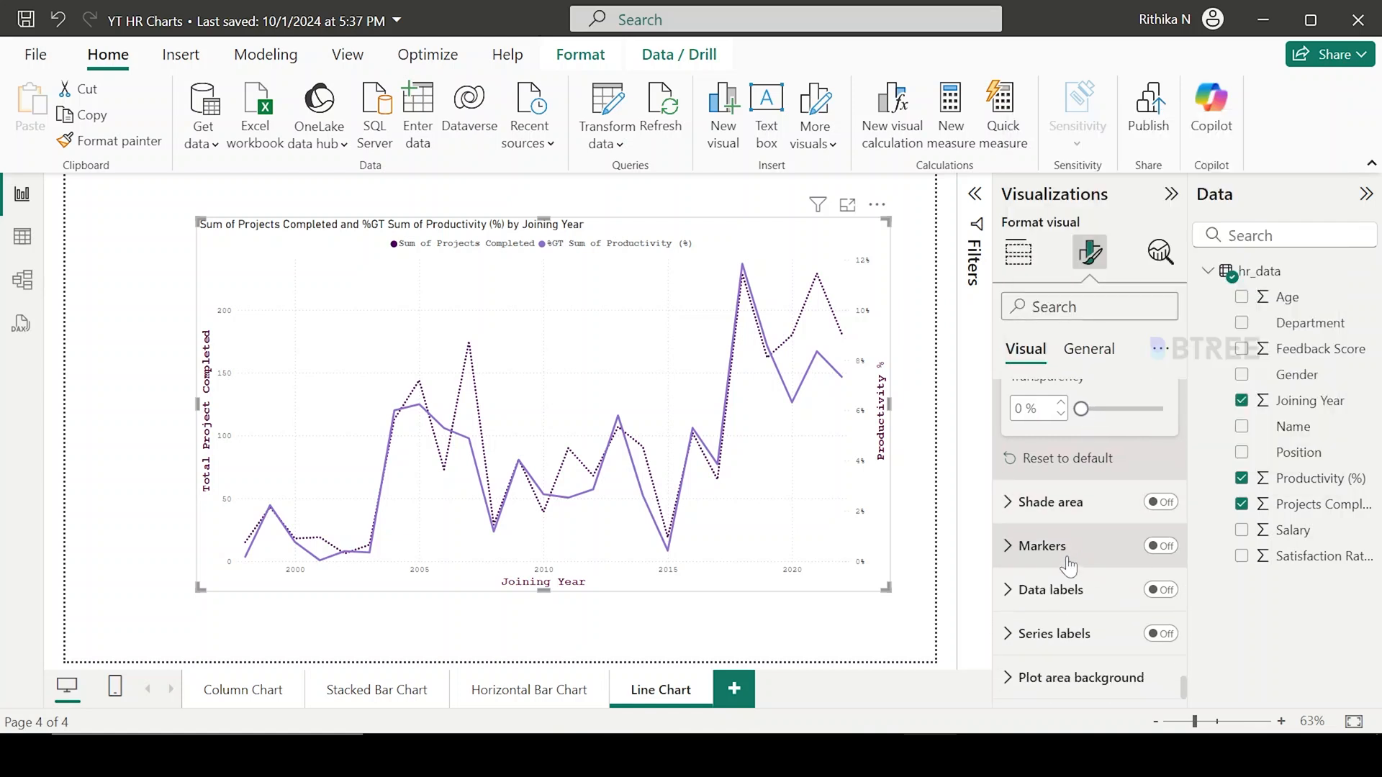
click(1068, 566)
click(1158, 548)
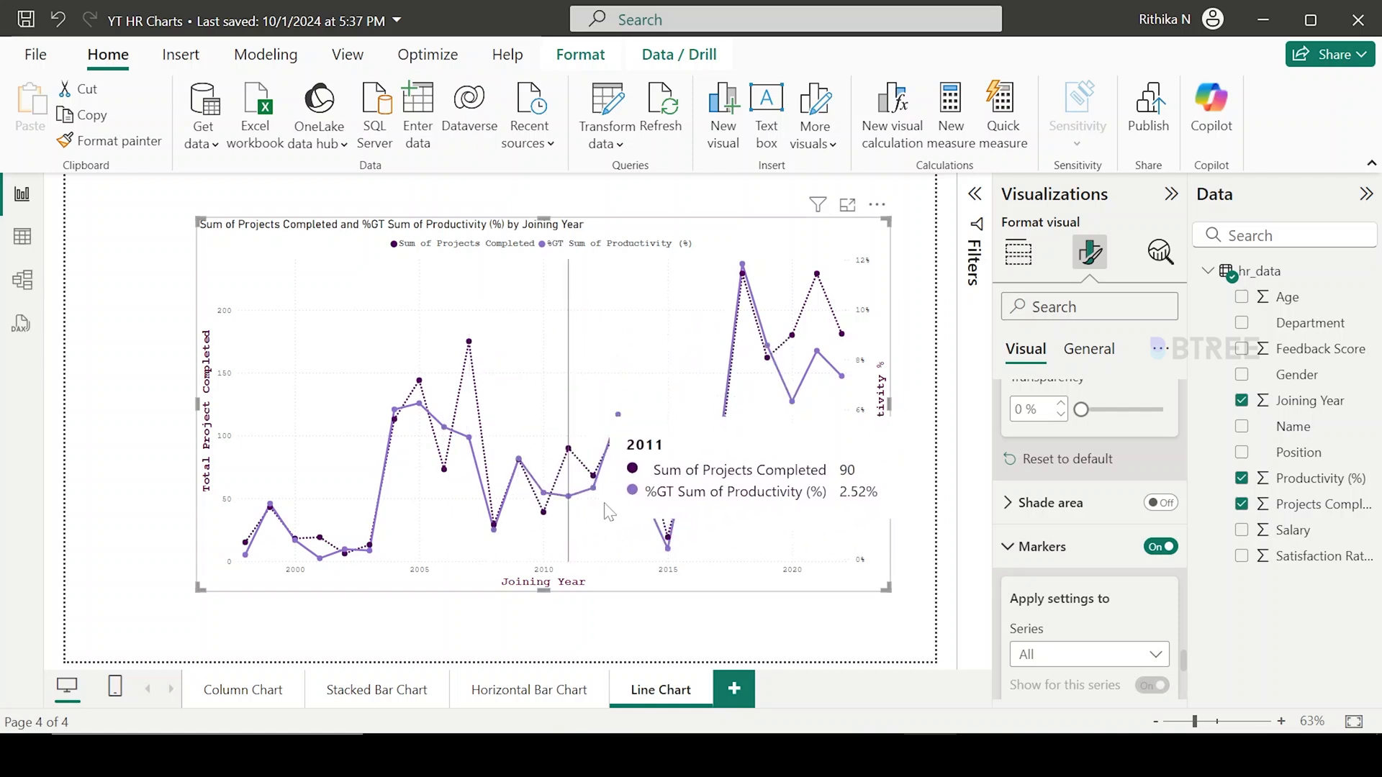
Set the marker shape of the Sum of Projects Completed series to a square, after trying the diamond.
scroll(1082, 597, down, 3)
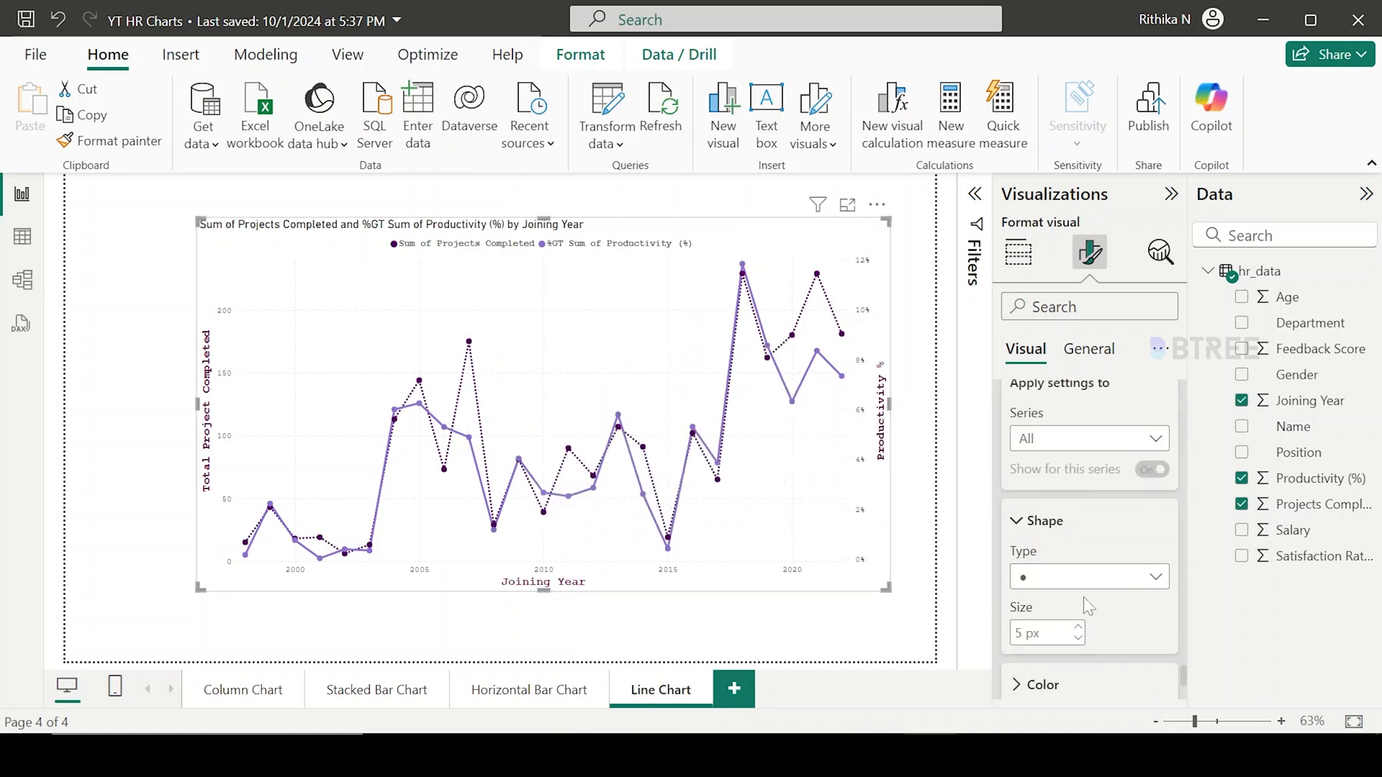
click(1145, 446)
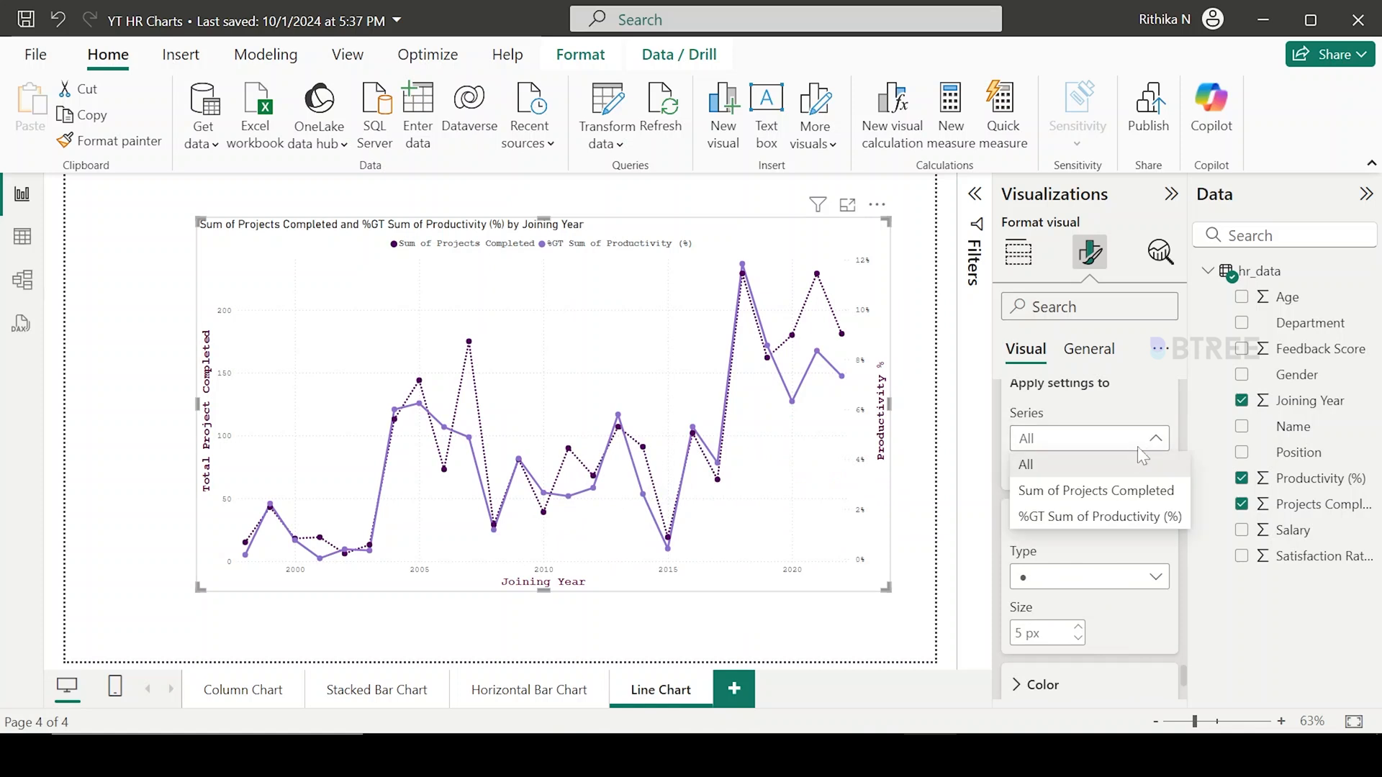
click(1101, 492)
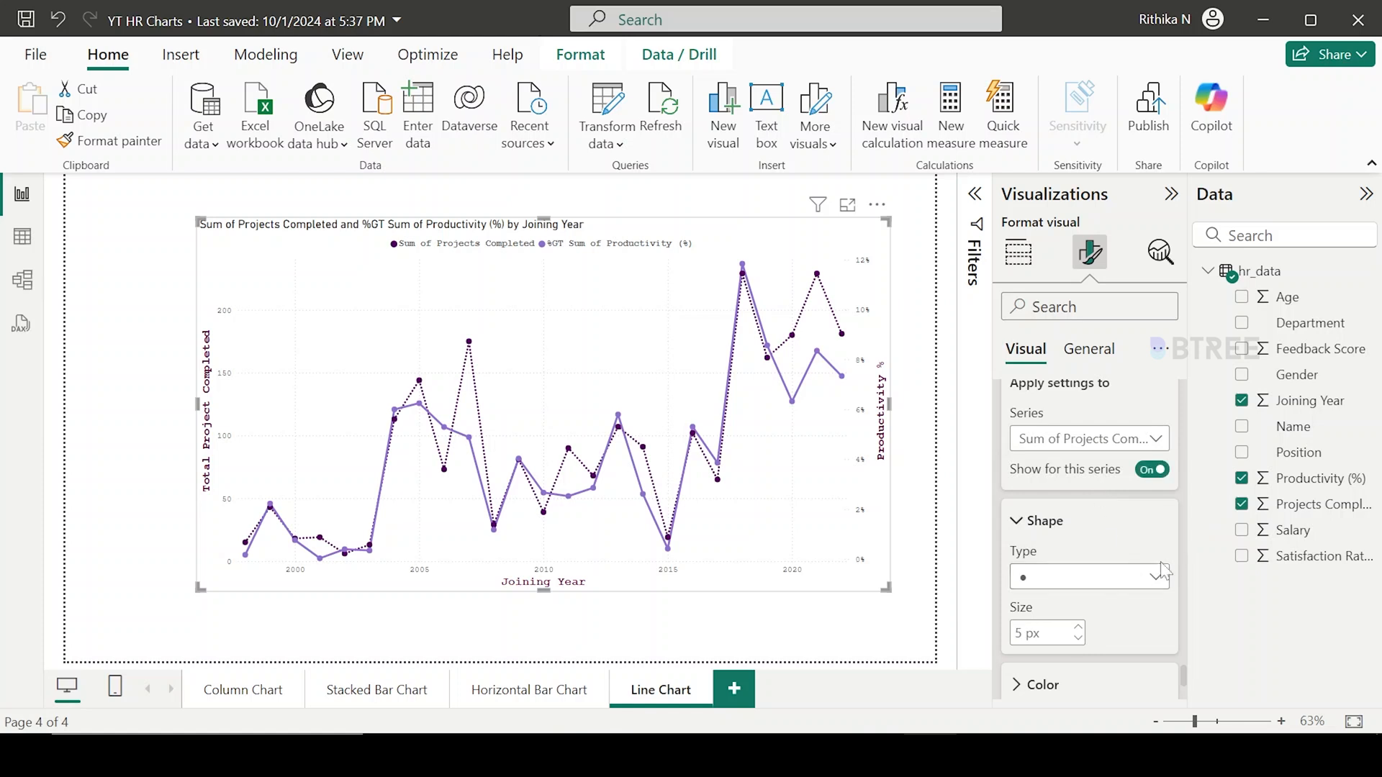
click(1157, 580)
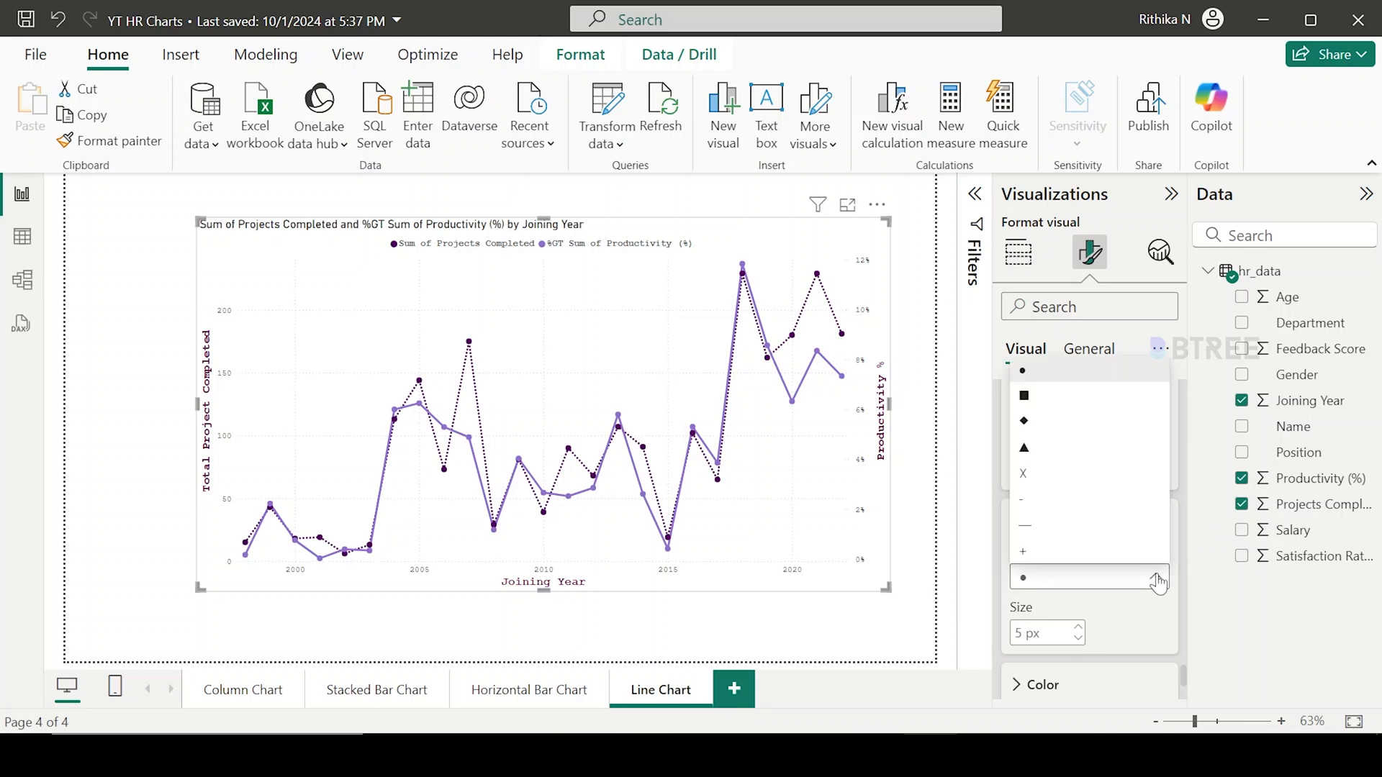
click(1034, 425)
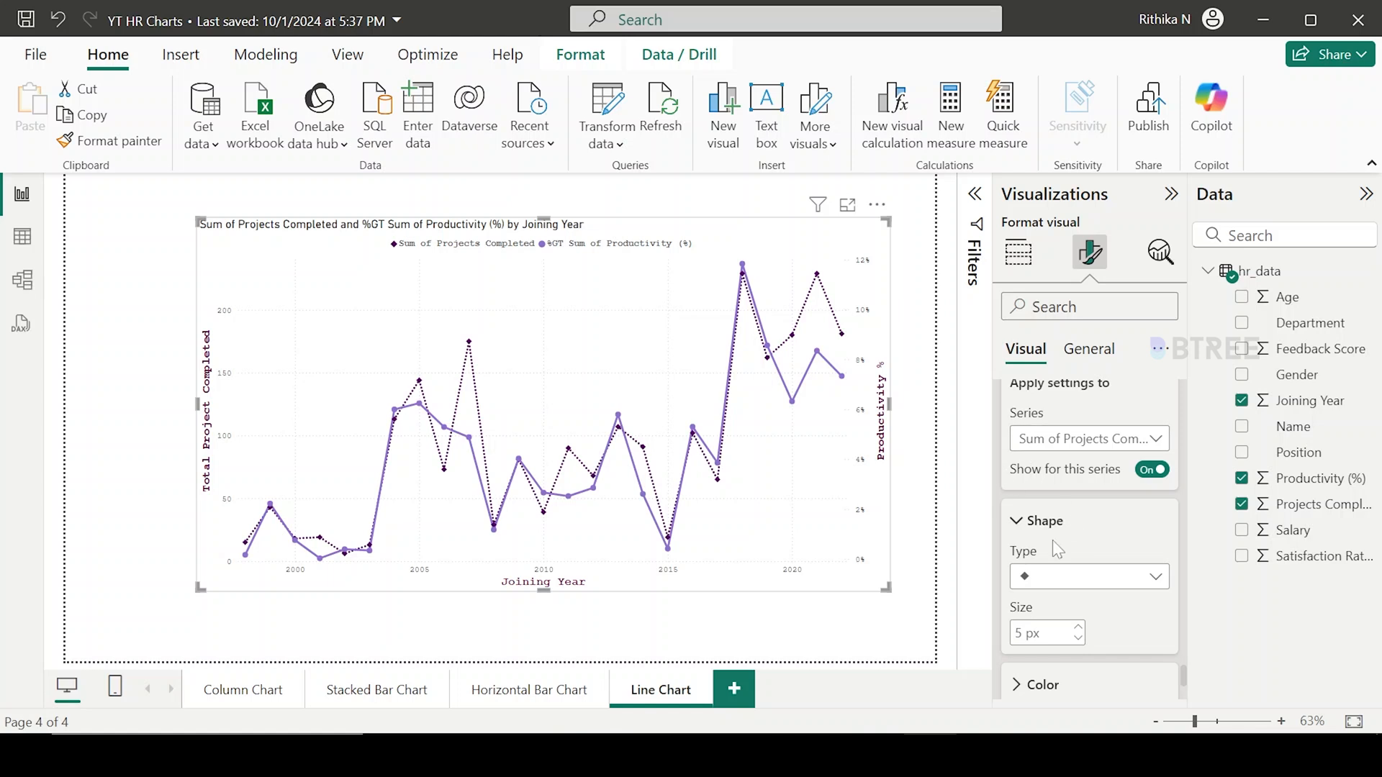
click(1054, 580)
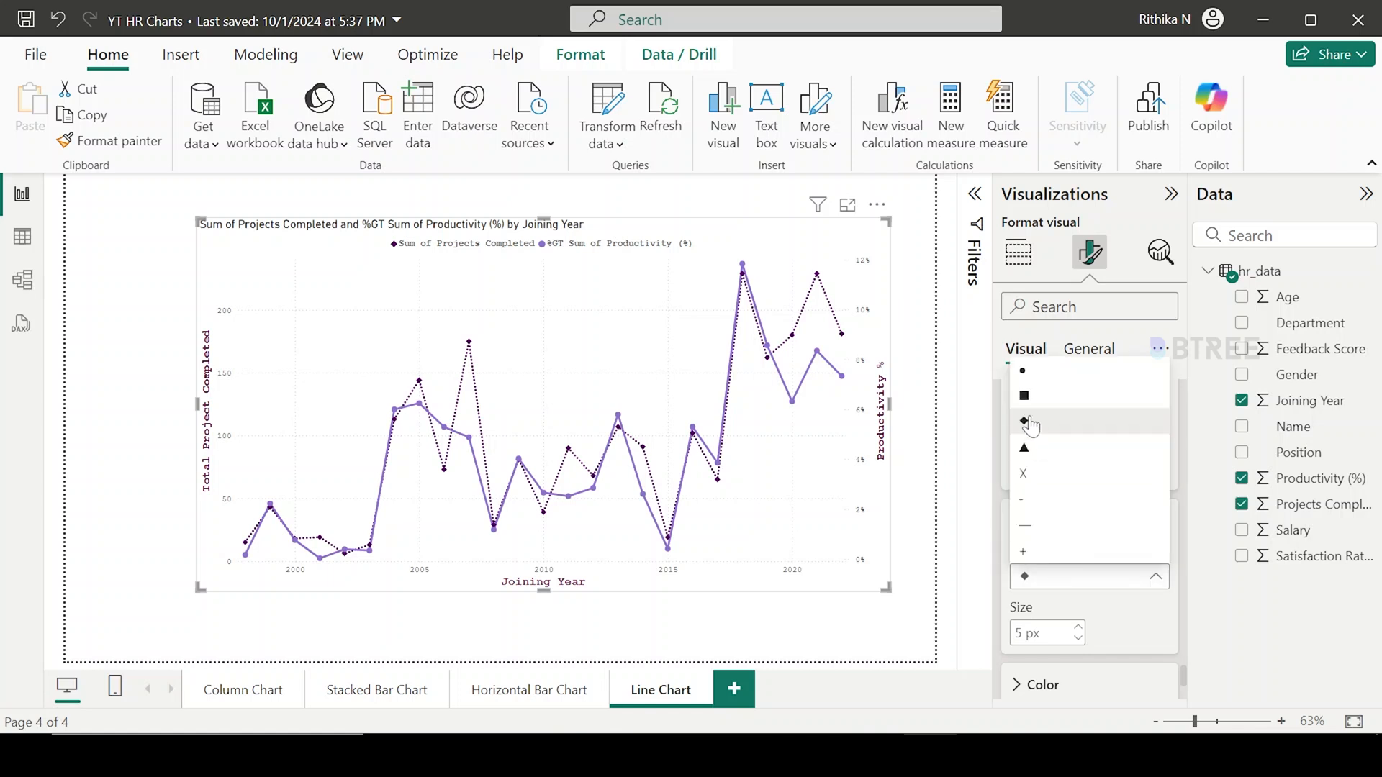
click(1026, 393)
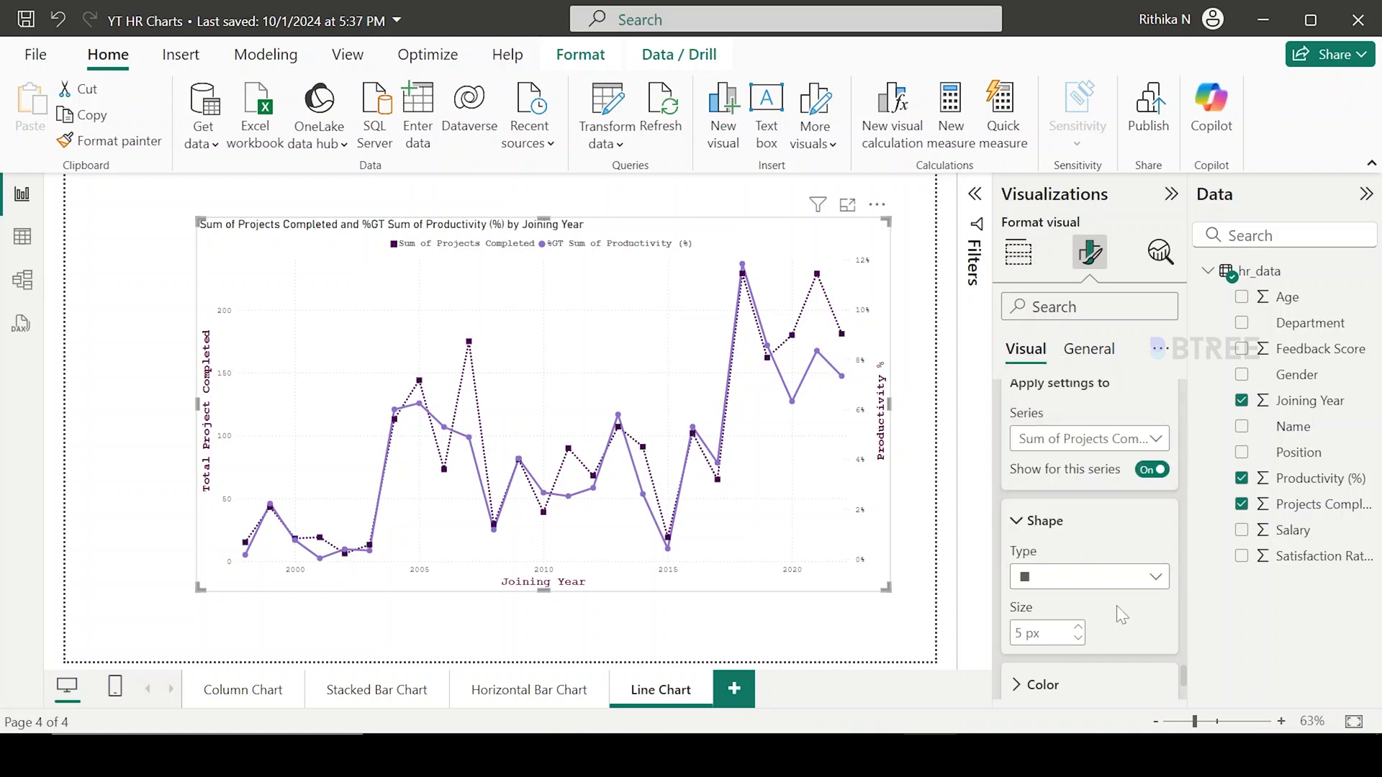
Set the marker shape of the %GT Sum of Productivity (%) series to a diamond.
scroll(1095, 611, down, 1)
scroll(1104, 619, up, 2)
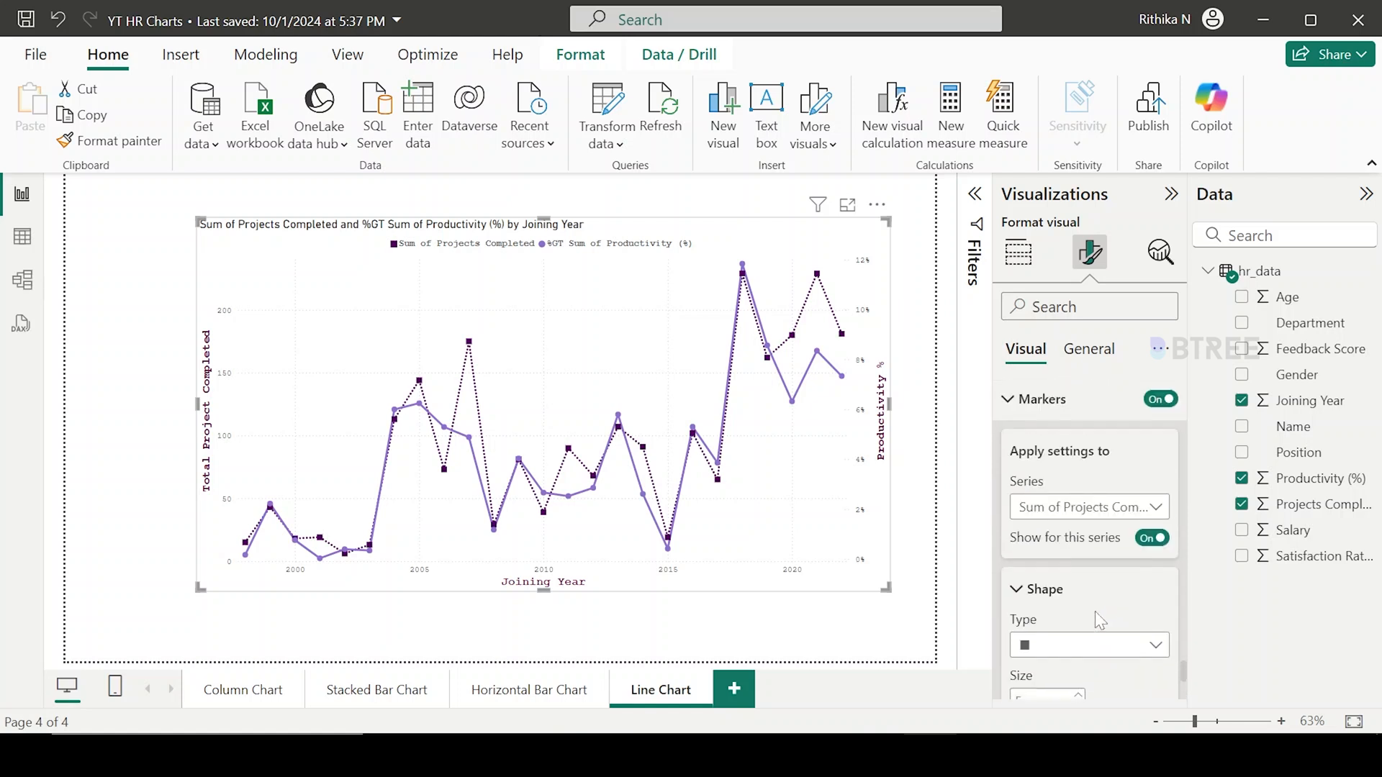
click(1111, 511)
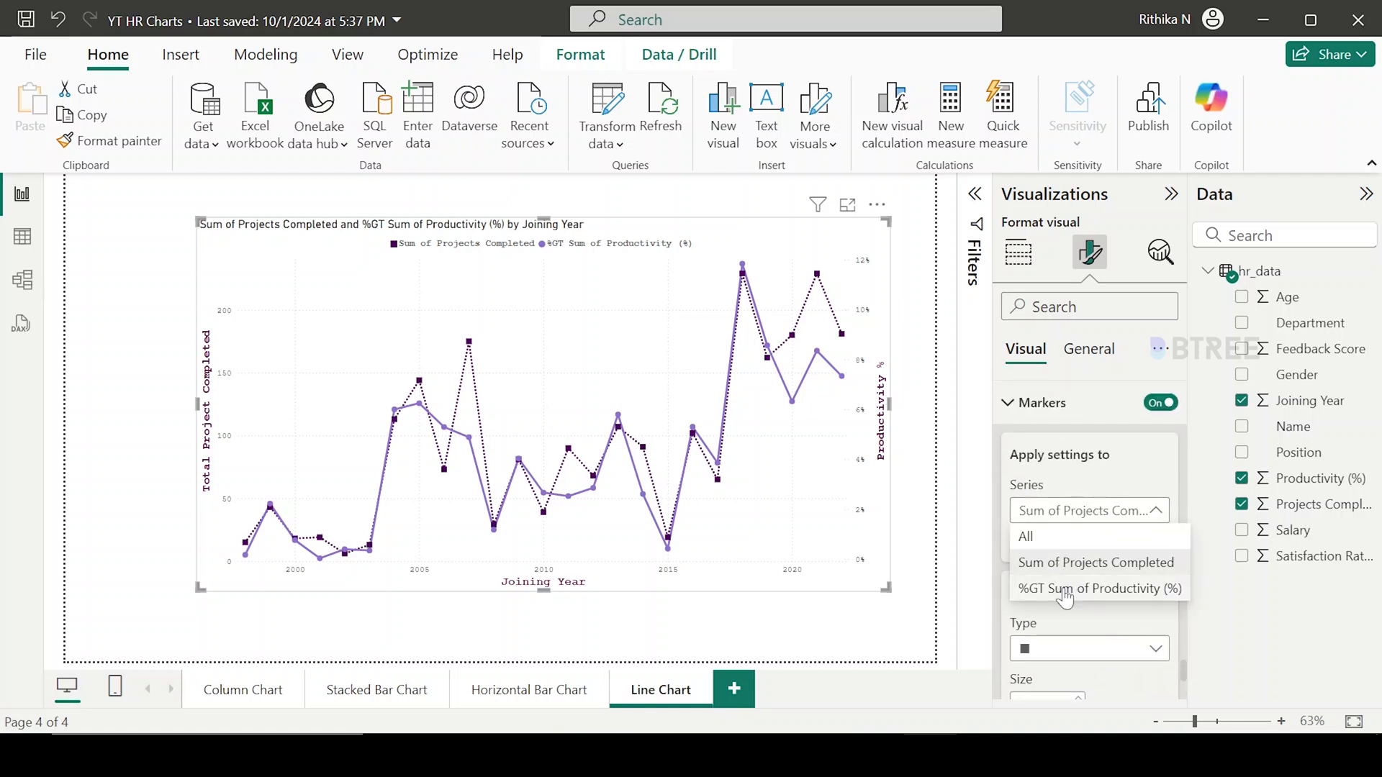
click(1079, 586)
scroll(1067, 594, down, 2)
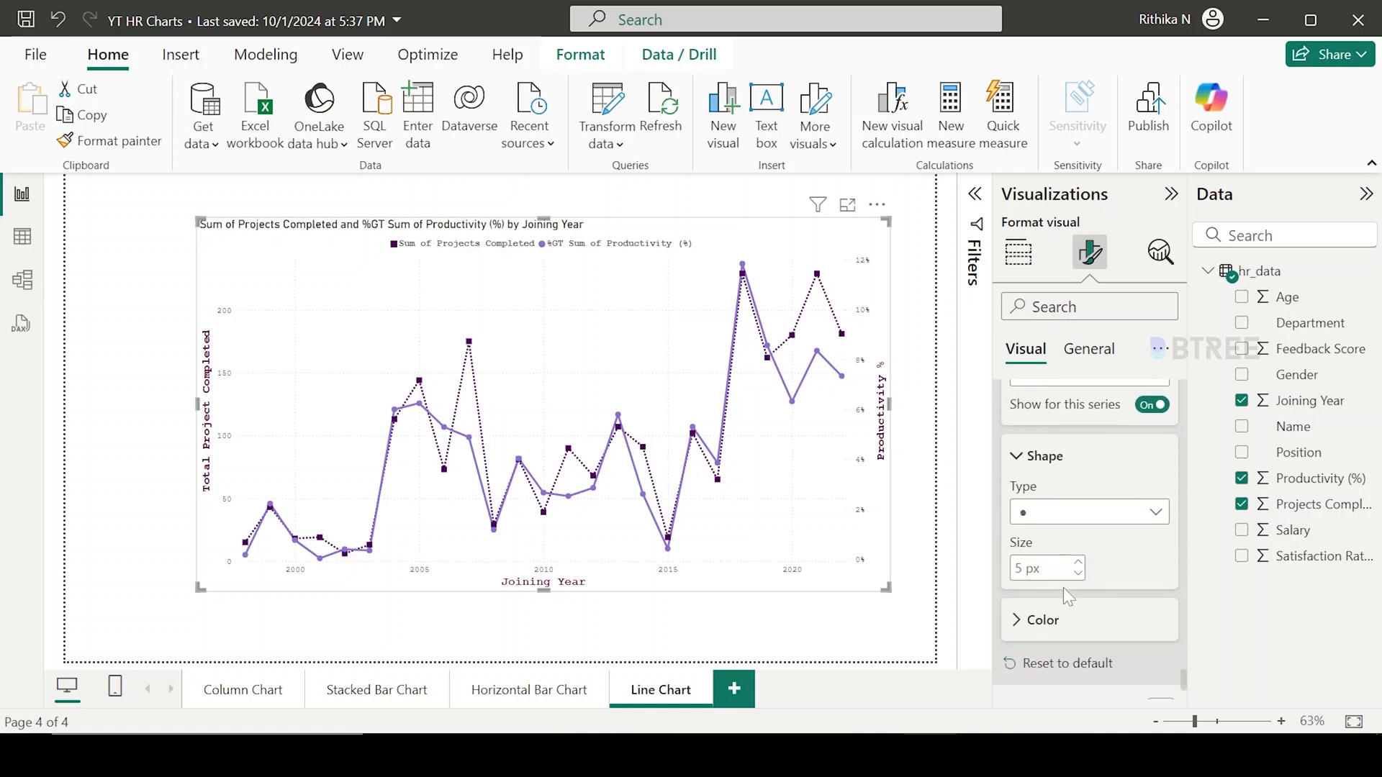
click(1166, 511)
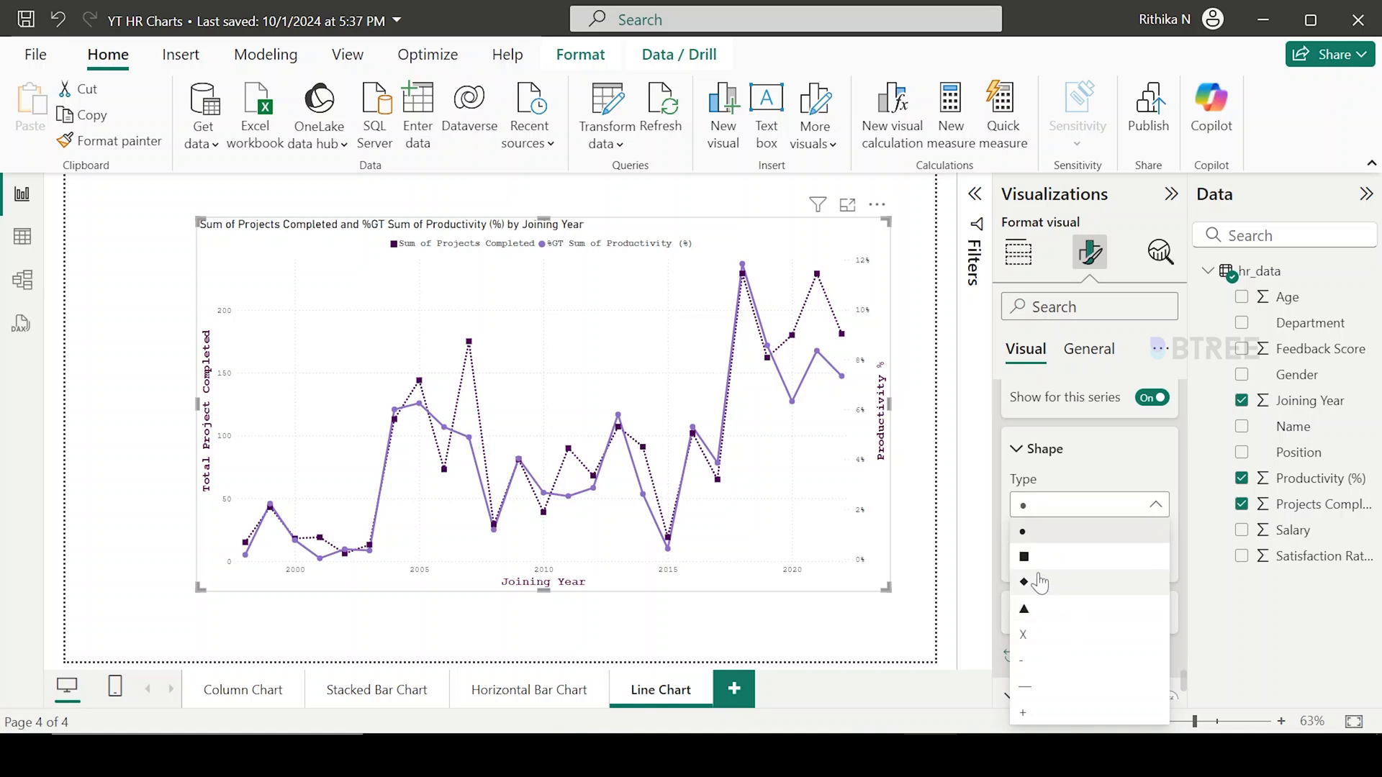
click(1030, 588)
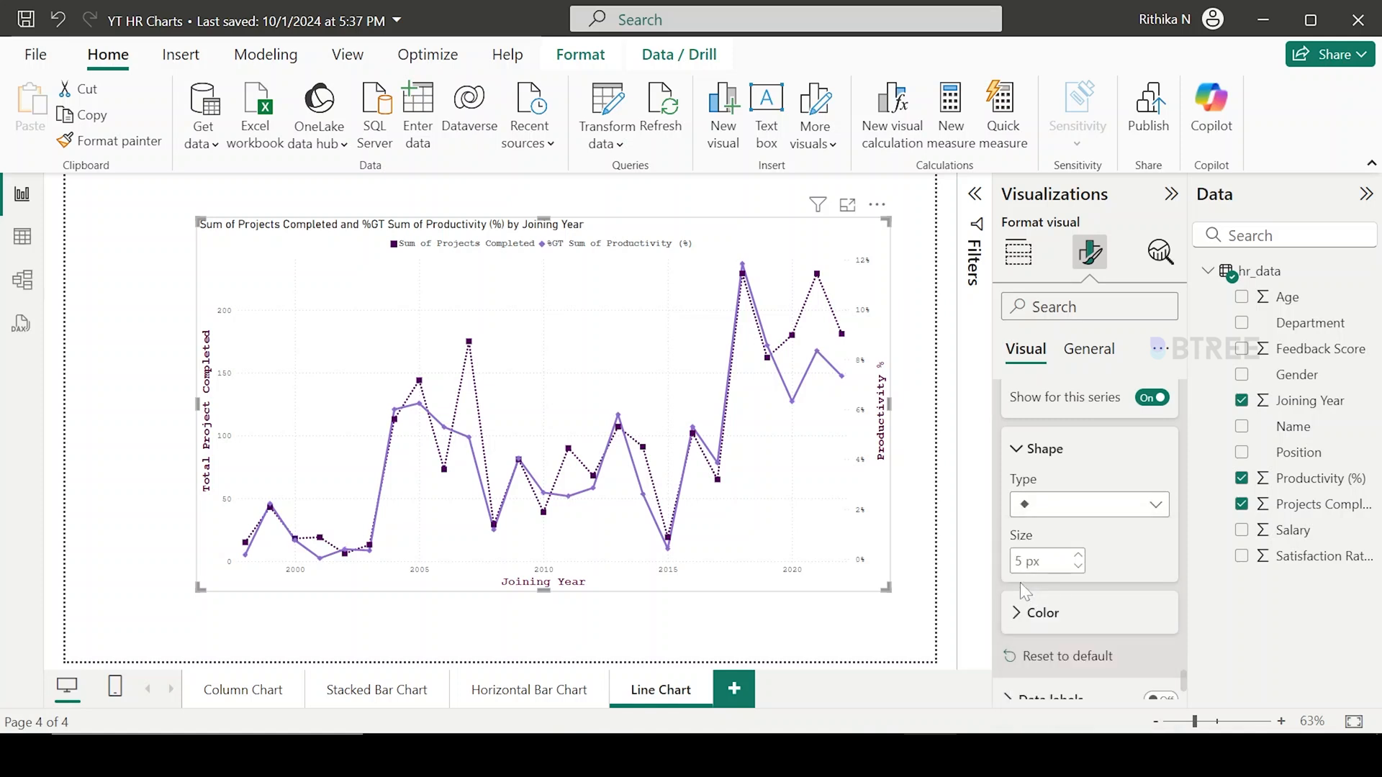
Colour the %GT Sum of Productivity (%) markers with the darkest purple shade from the theme colors.
scroll(1106, 537, down, 2)
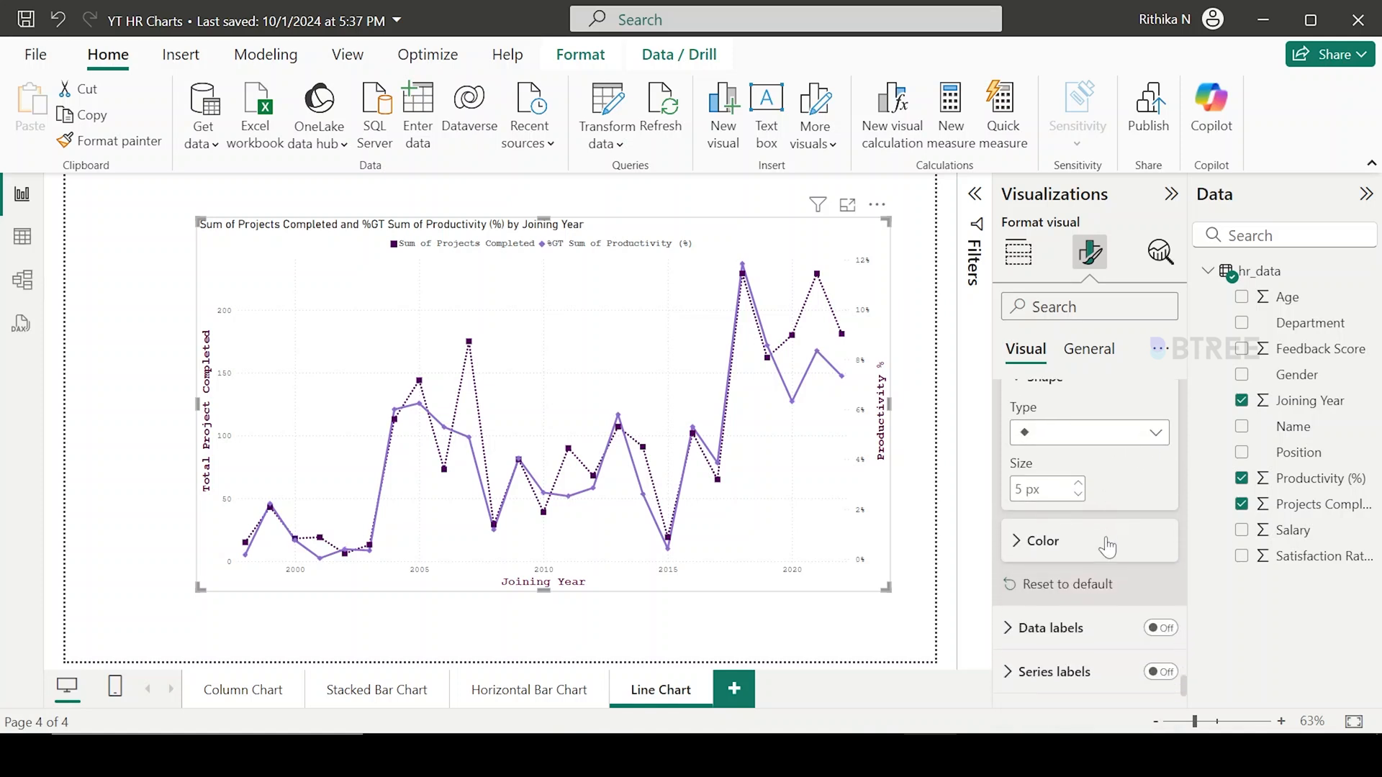
click(1066, 541)
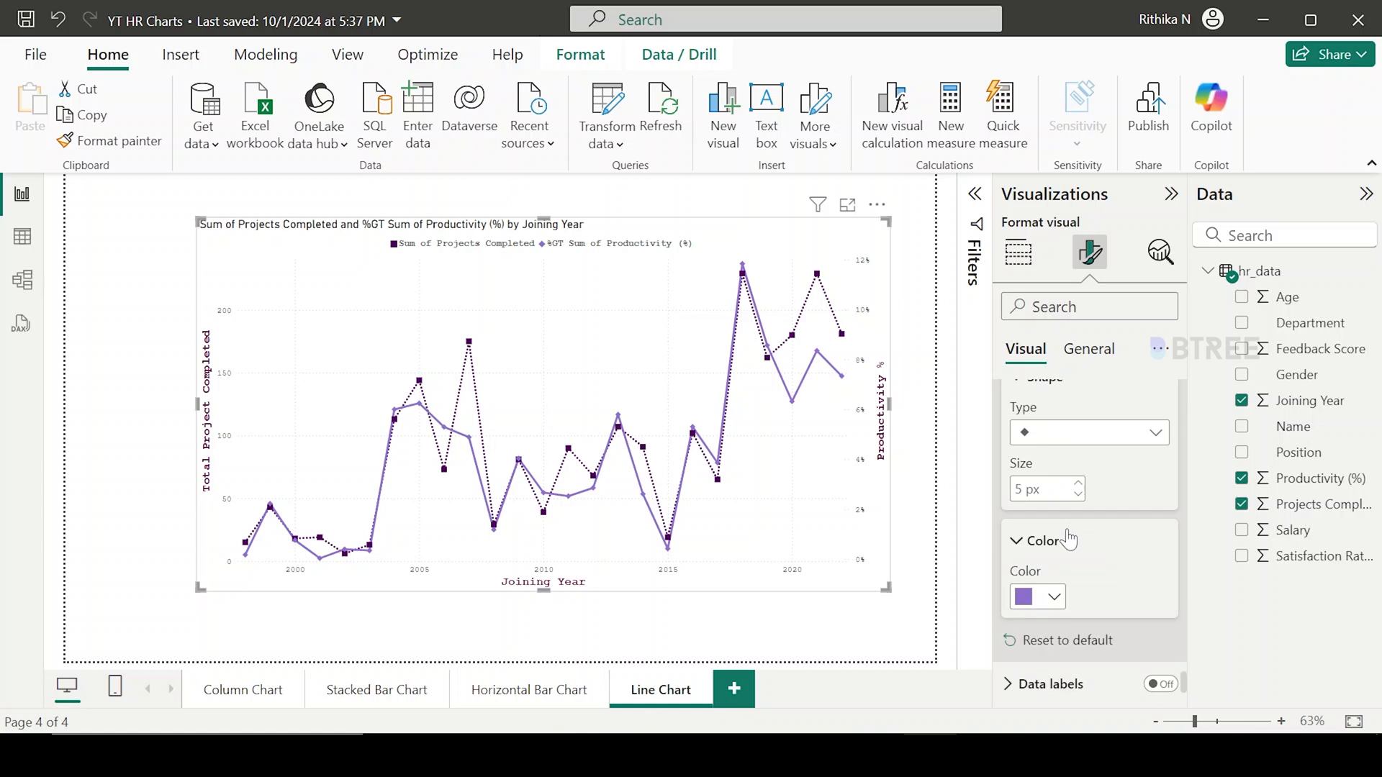
scroll(1056, 541, down, 2)
click(1053, 529)
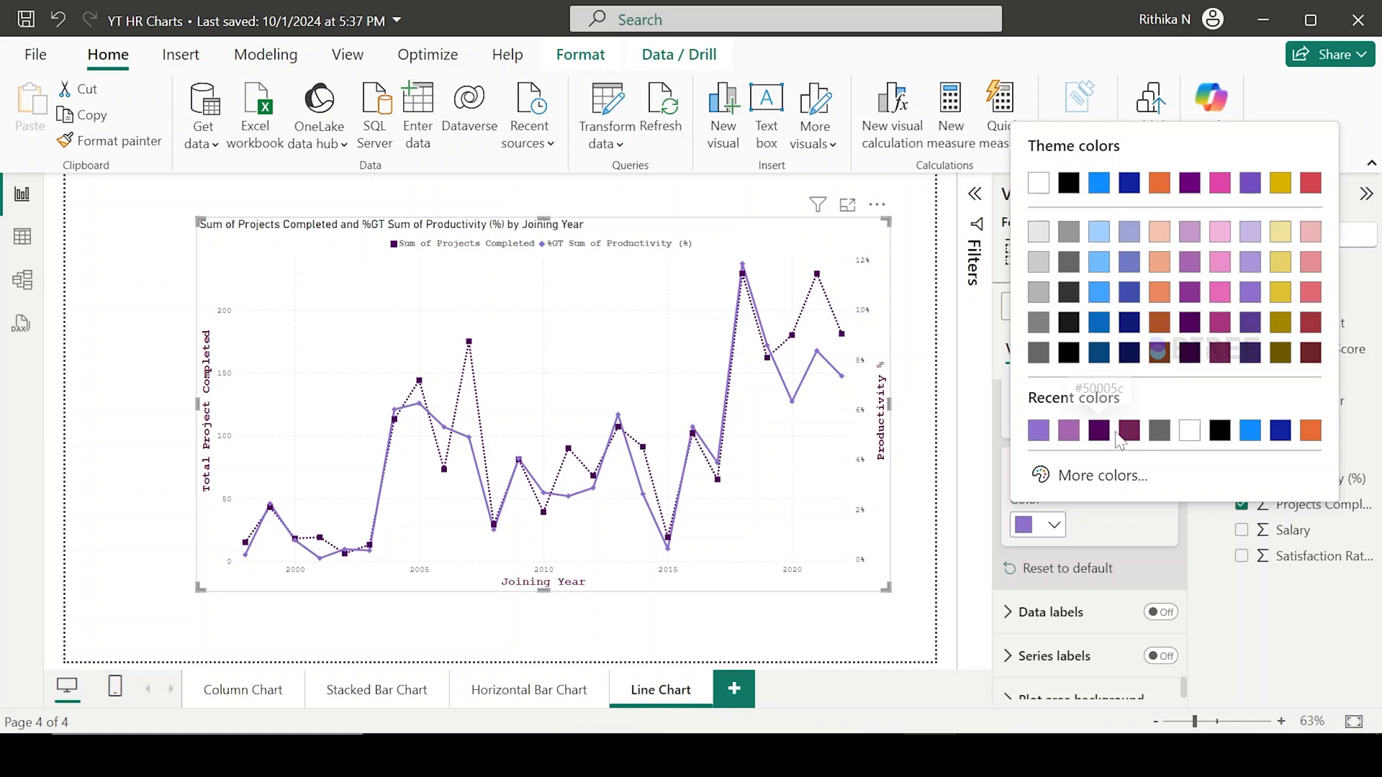
click(1189, 353)
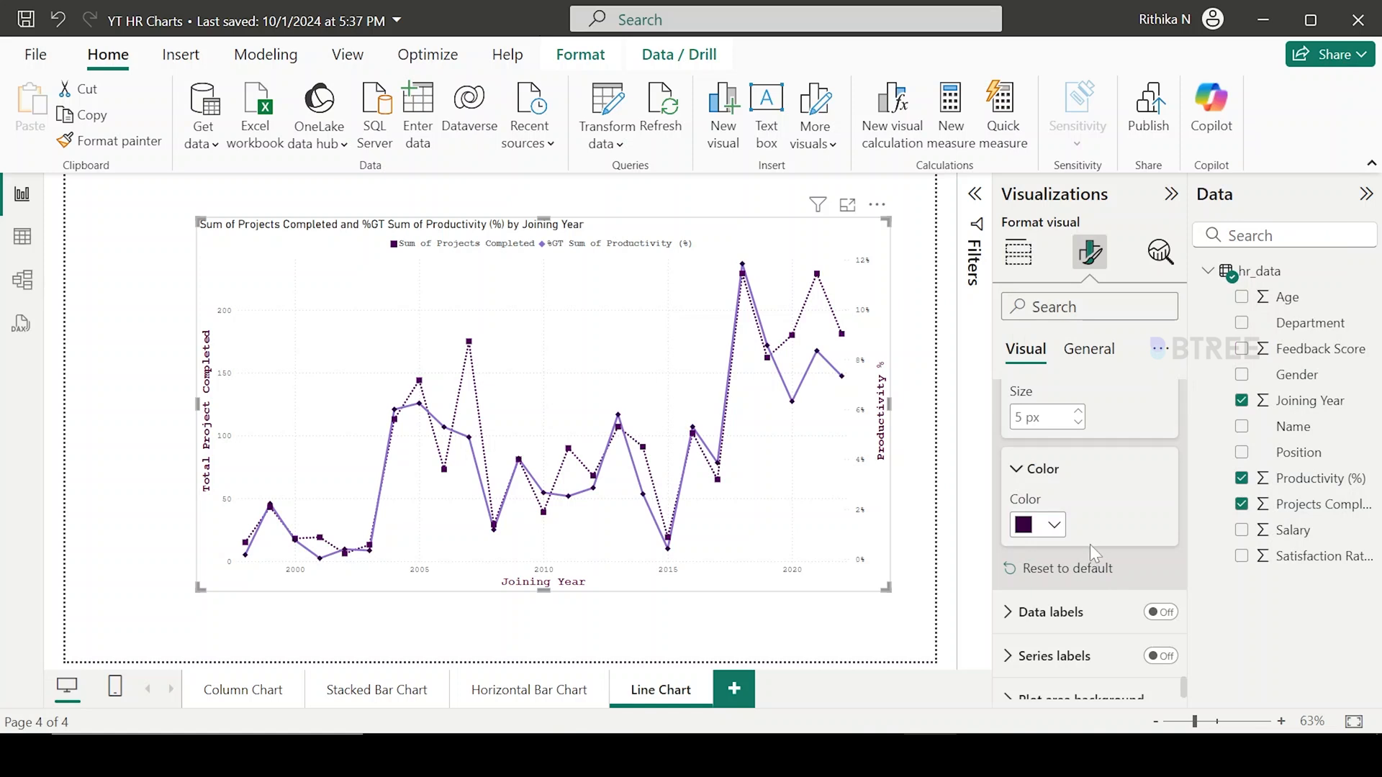
Colour the Sum of Projects Completed markers with the darkest red shade from the theme colors.
scroll(1095, 526, up, 3)
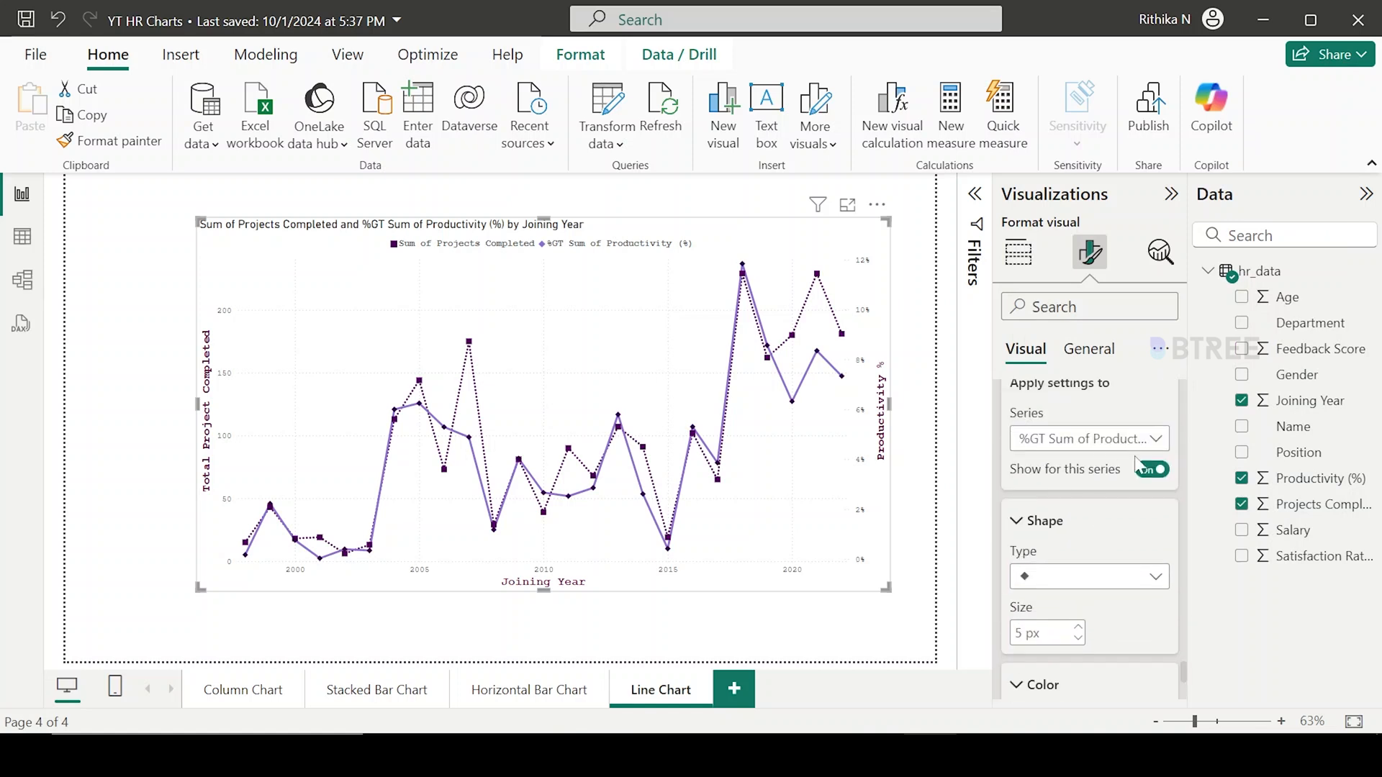
click(1155, 440)
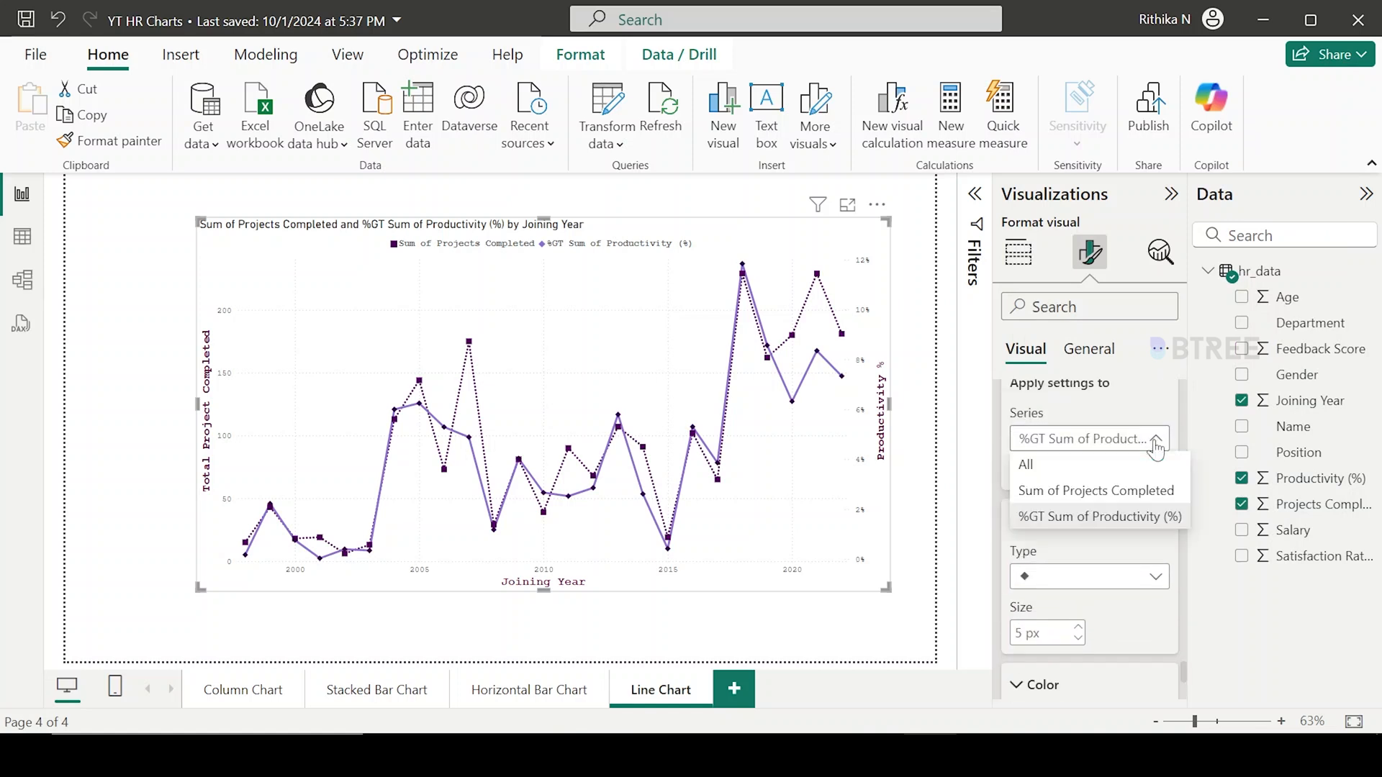
click(1086, 489)
scroll(1077, 564, down, 3)
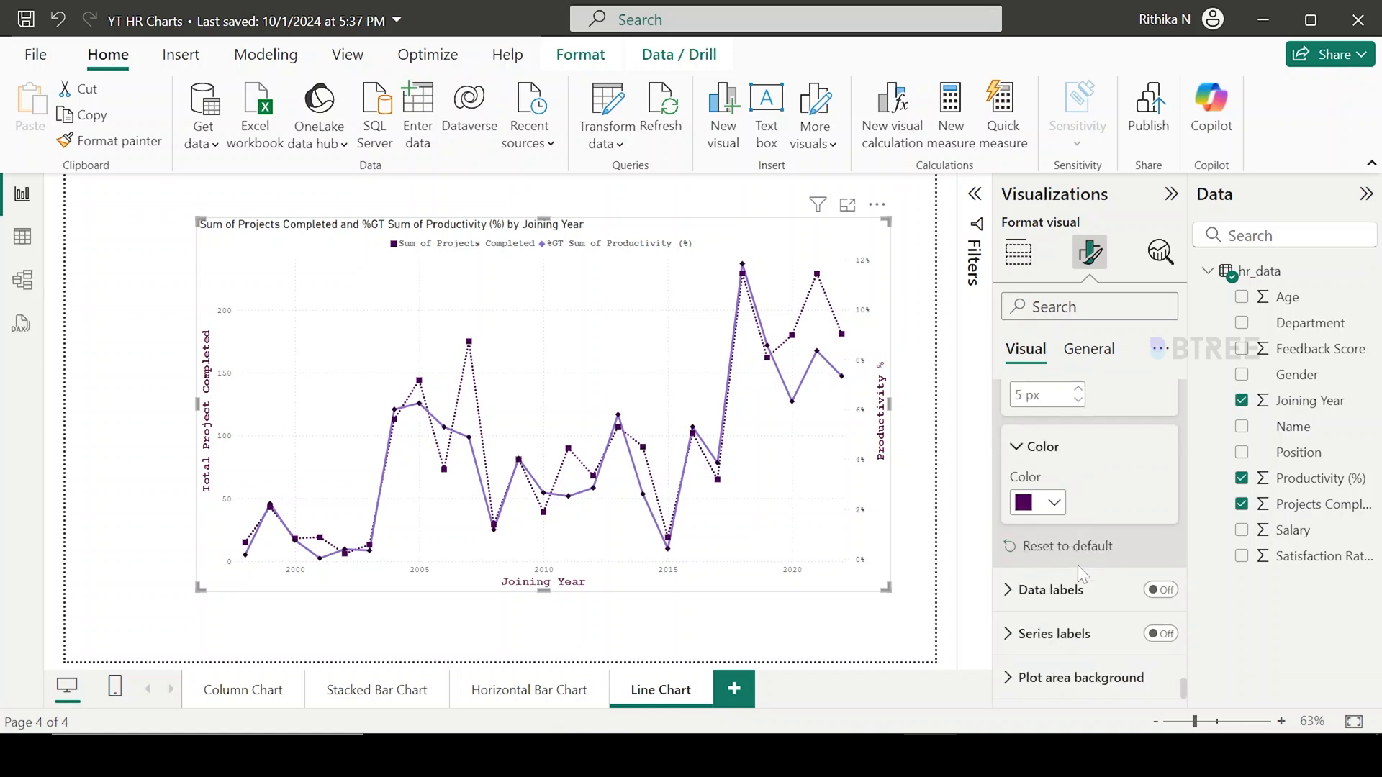
click(1053, 502)
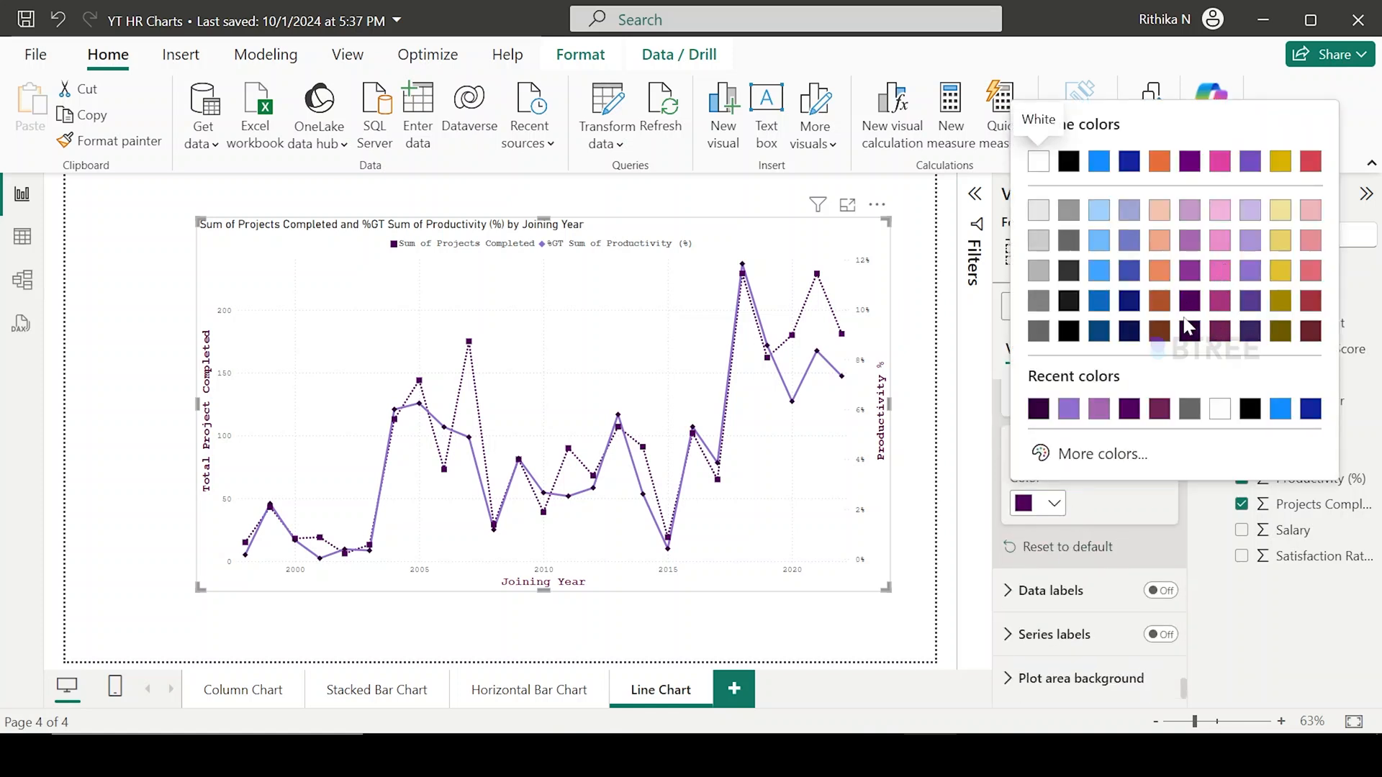
click(1312, 327)
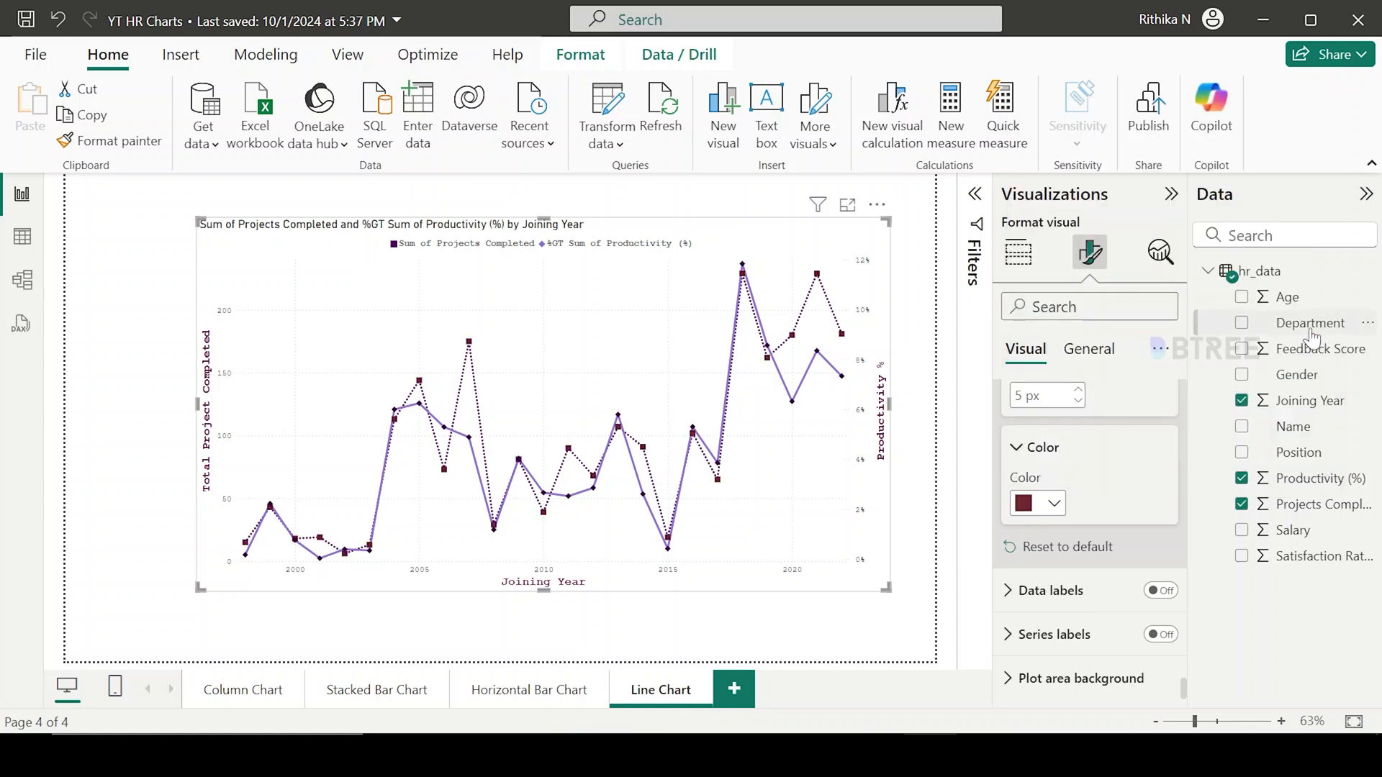
Recolour the Sum of Projects Completed markers with the medium purple shade from the theme colors, after trying plain red.
click(1053, 504)
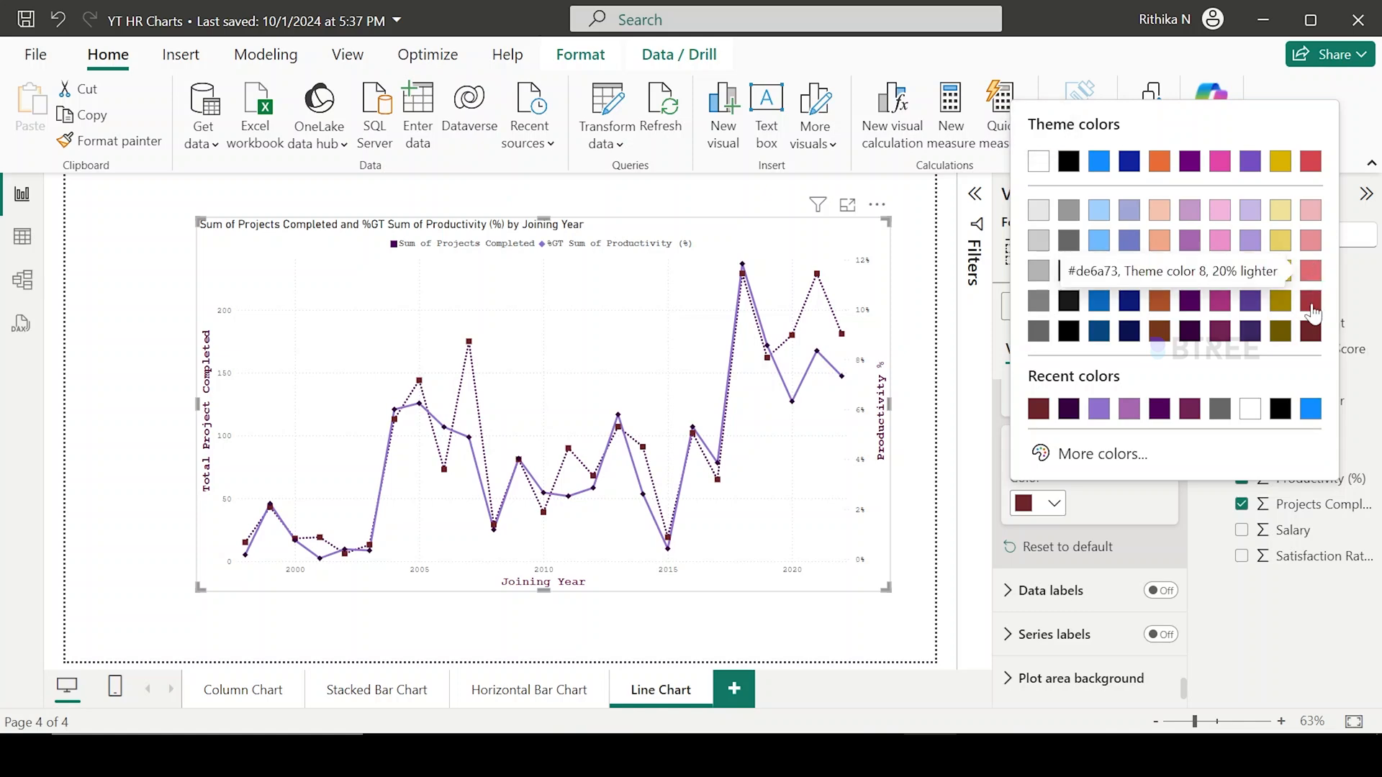
click(1309, 161)
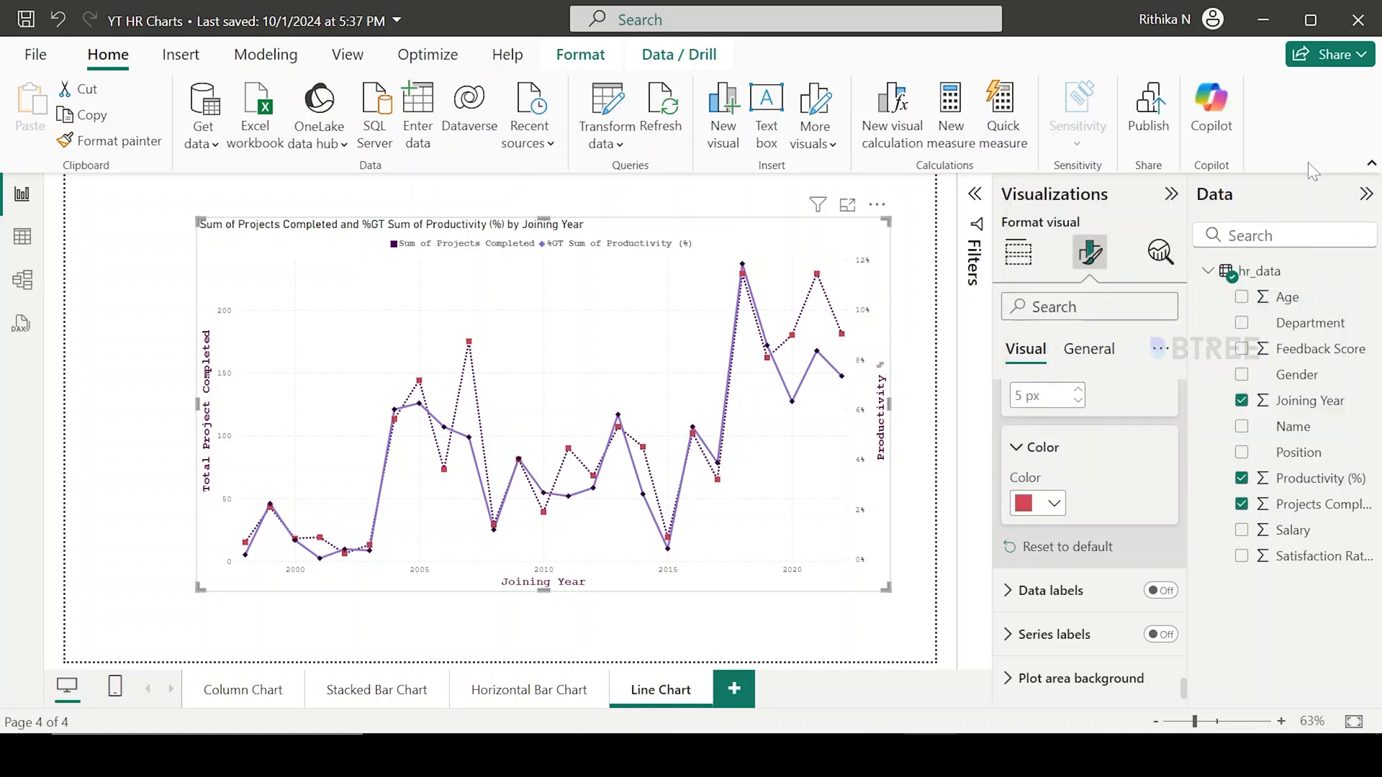
click(1055, 504)
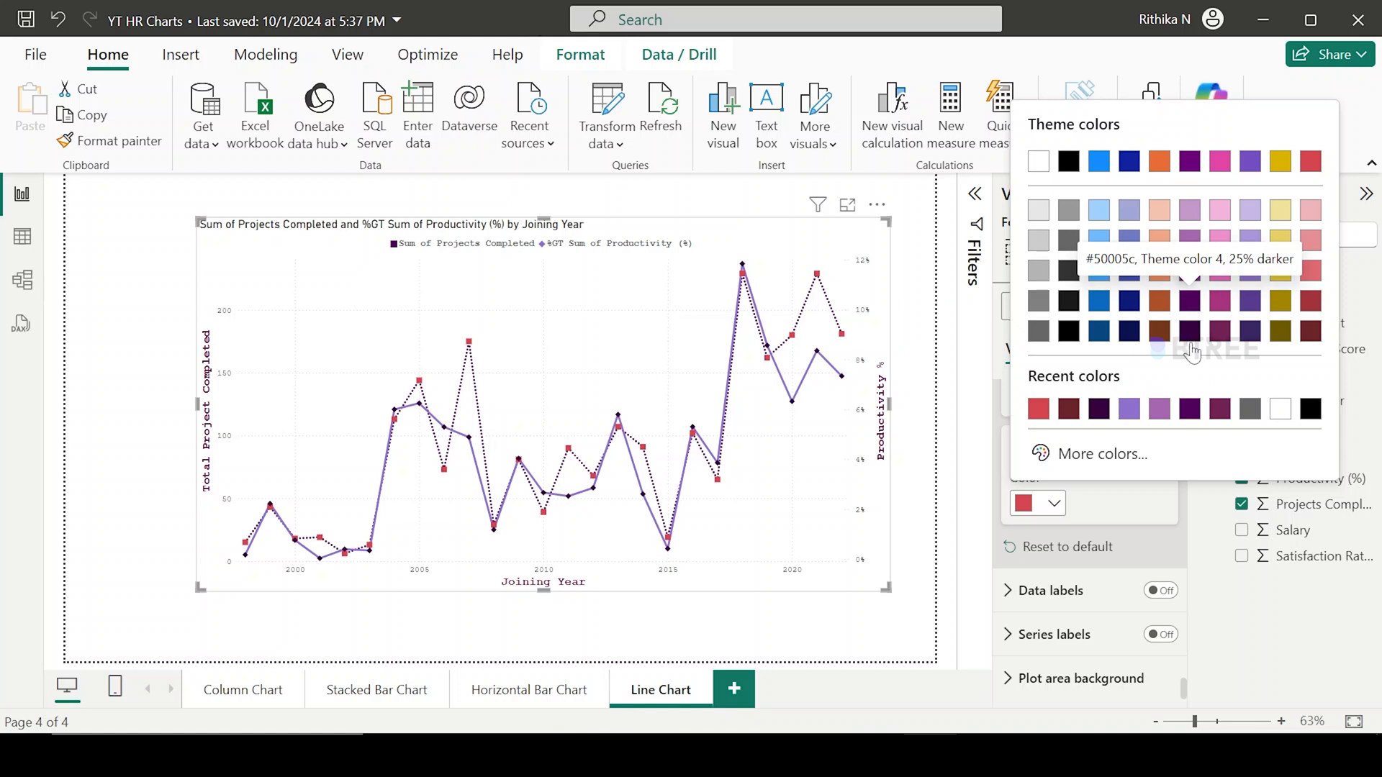
click(1190, 272)
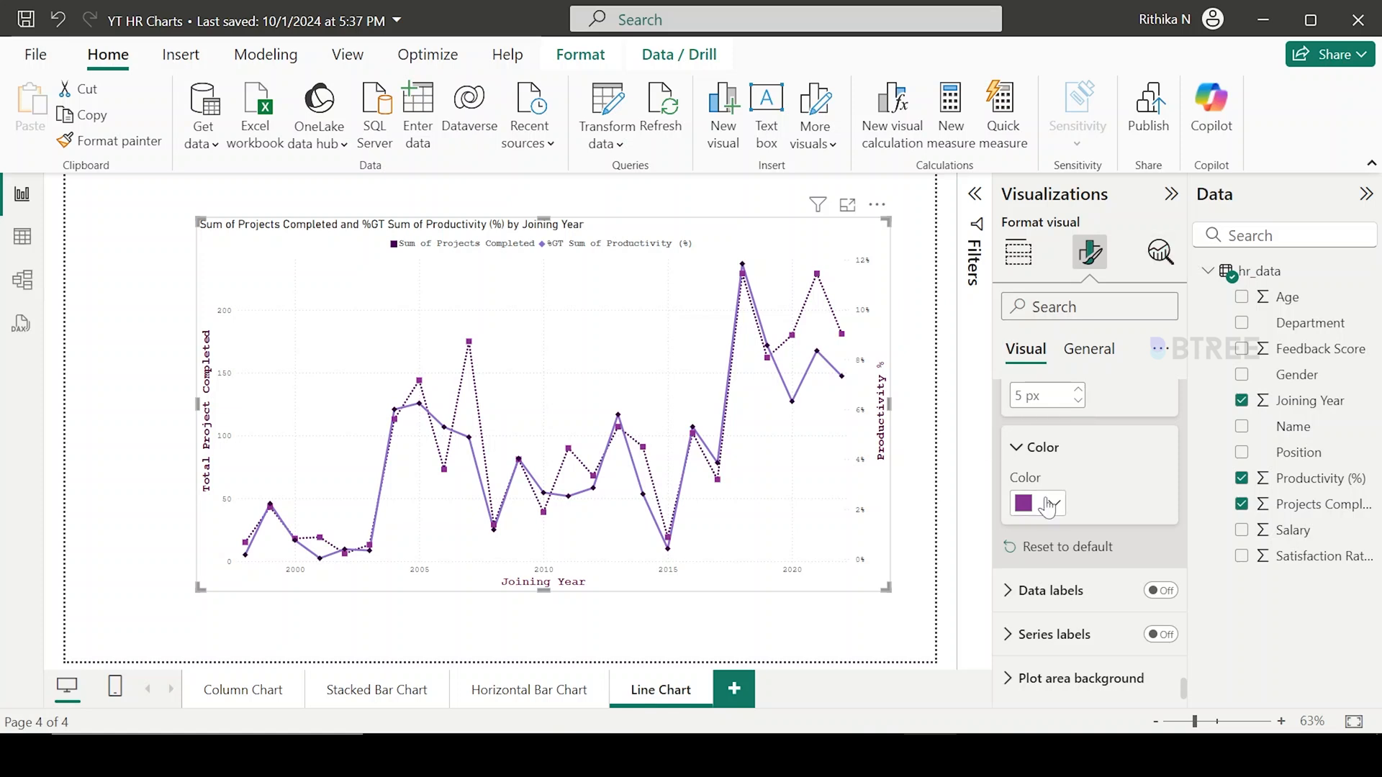
Try showing data labels on the line chart and switch them off again.
click(1162, 591)
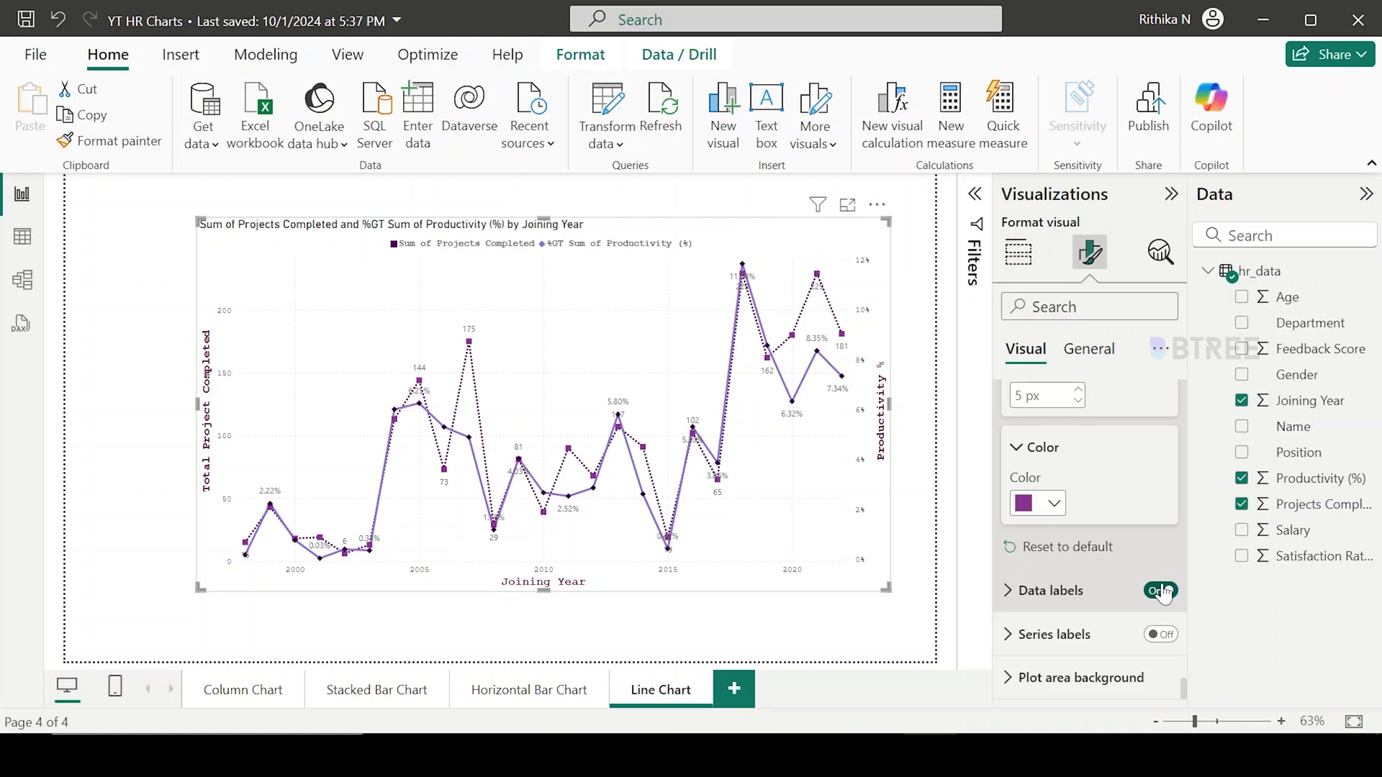
click(1162, 590)
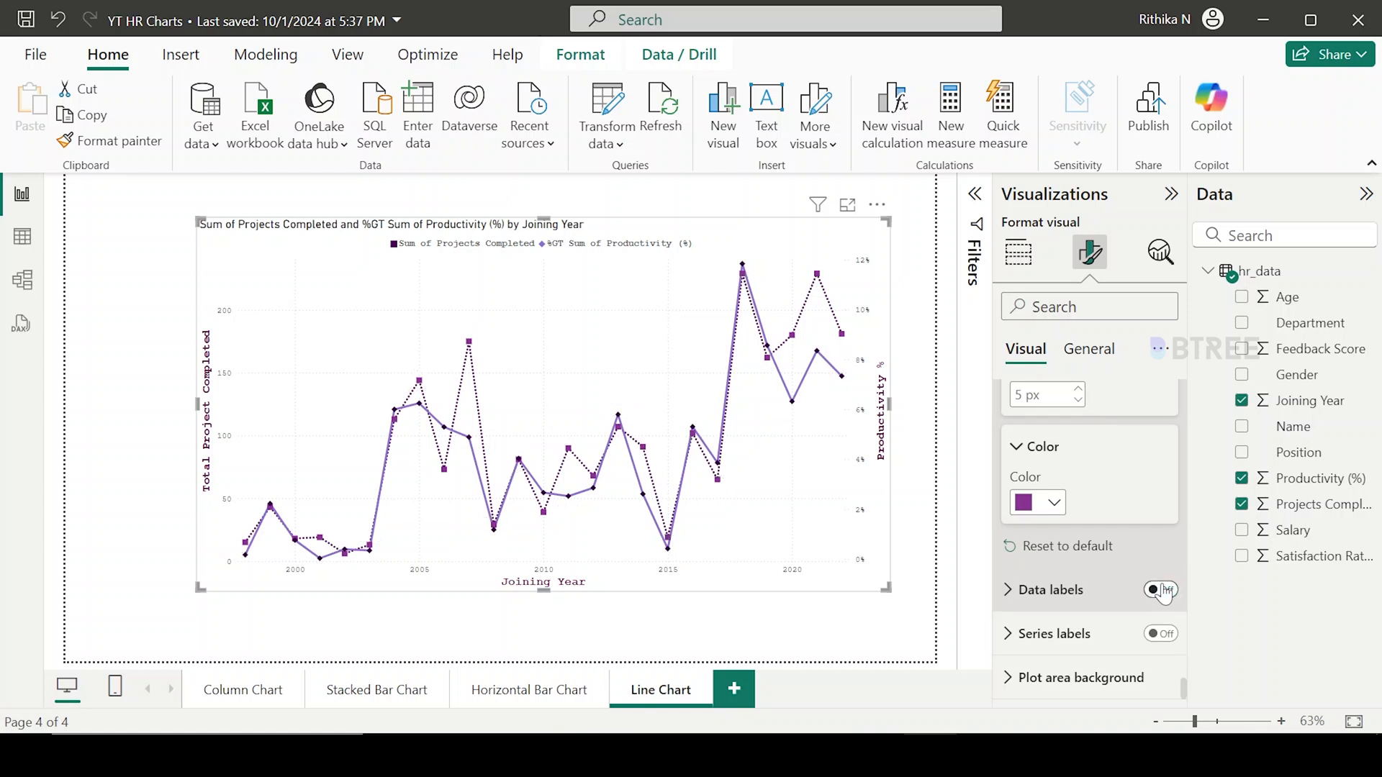
Keep the chart's background white after trying a light gray, and set the background transparency to 100%.
scroll(1164, 592, up, 10)
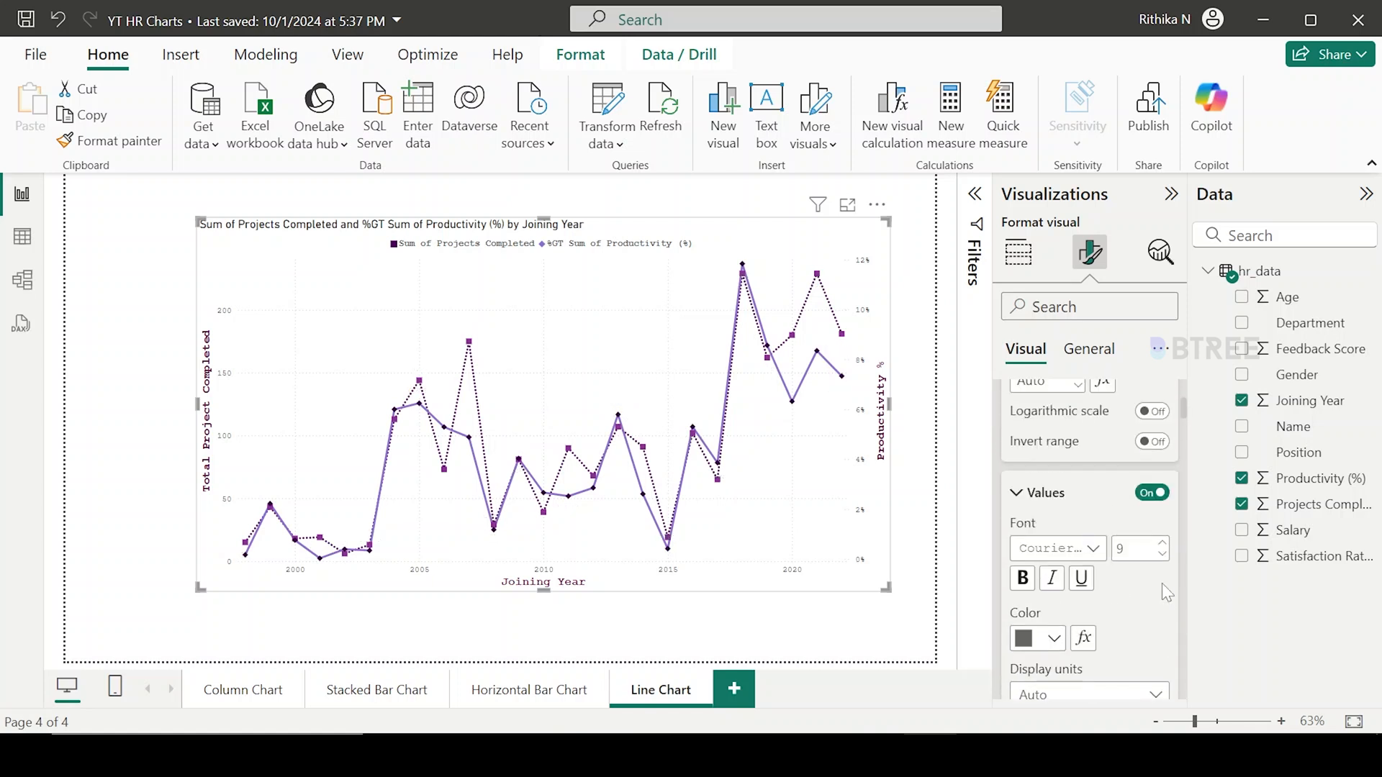
scroll(1162, 583, up, 5)
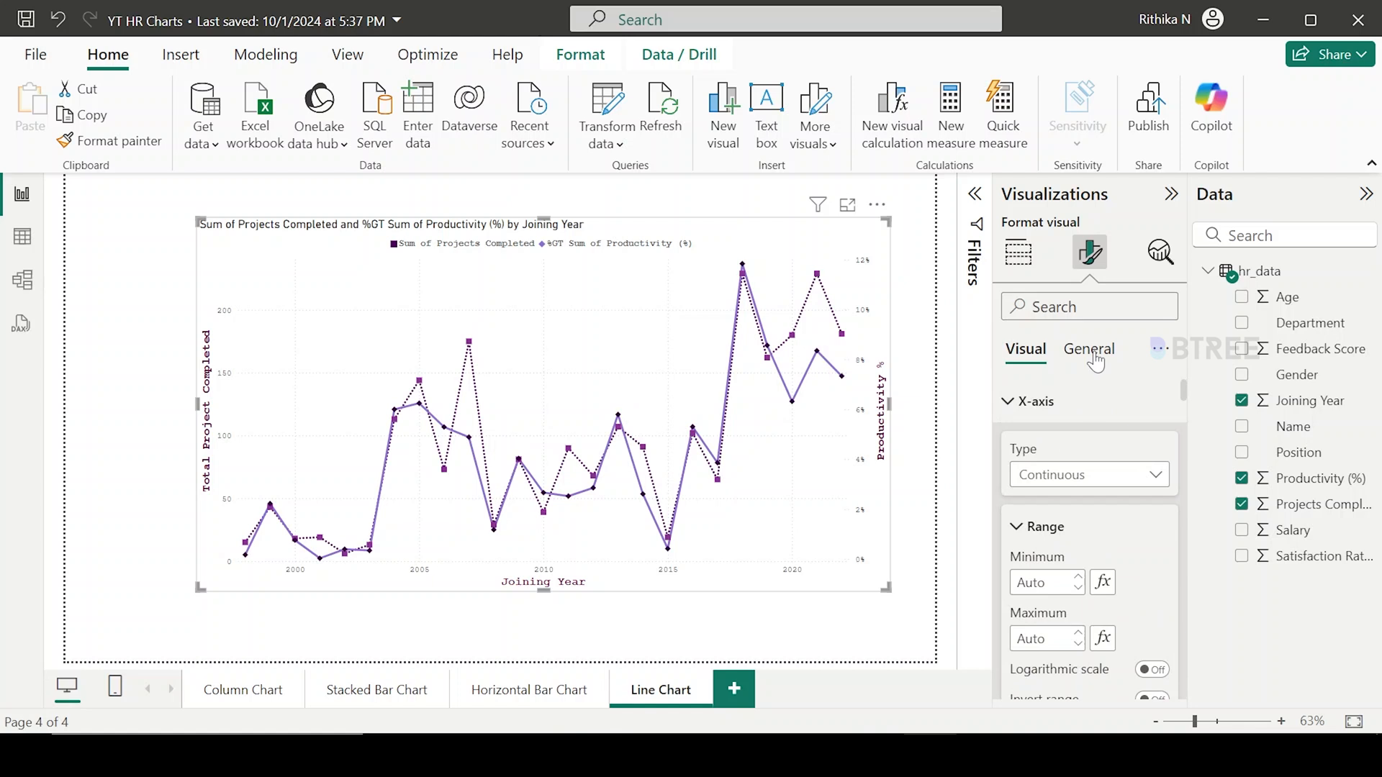
click(1093, 355)
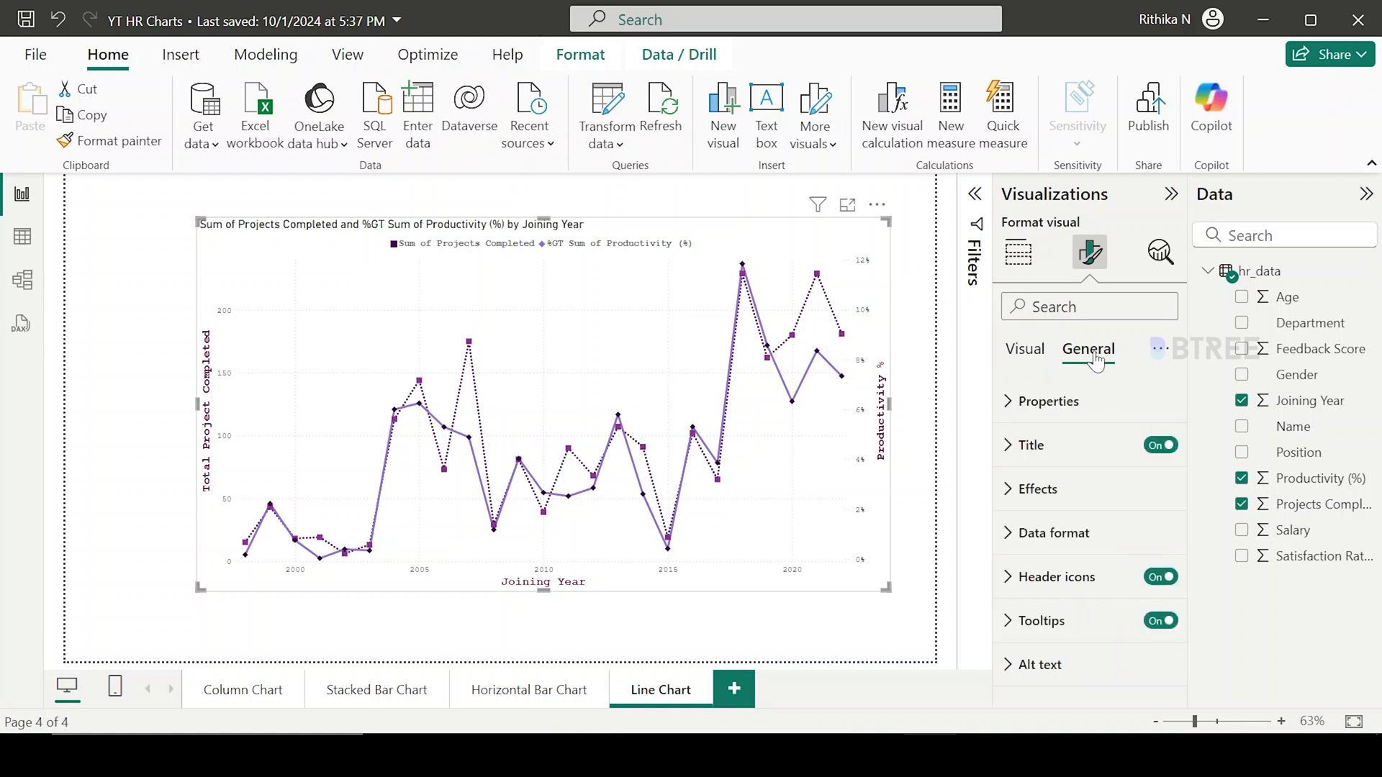
click(1038, 497)
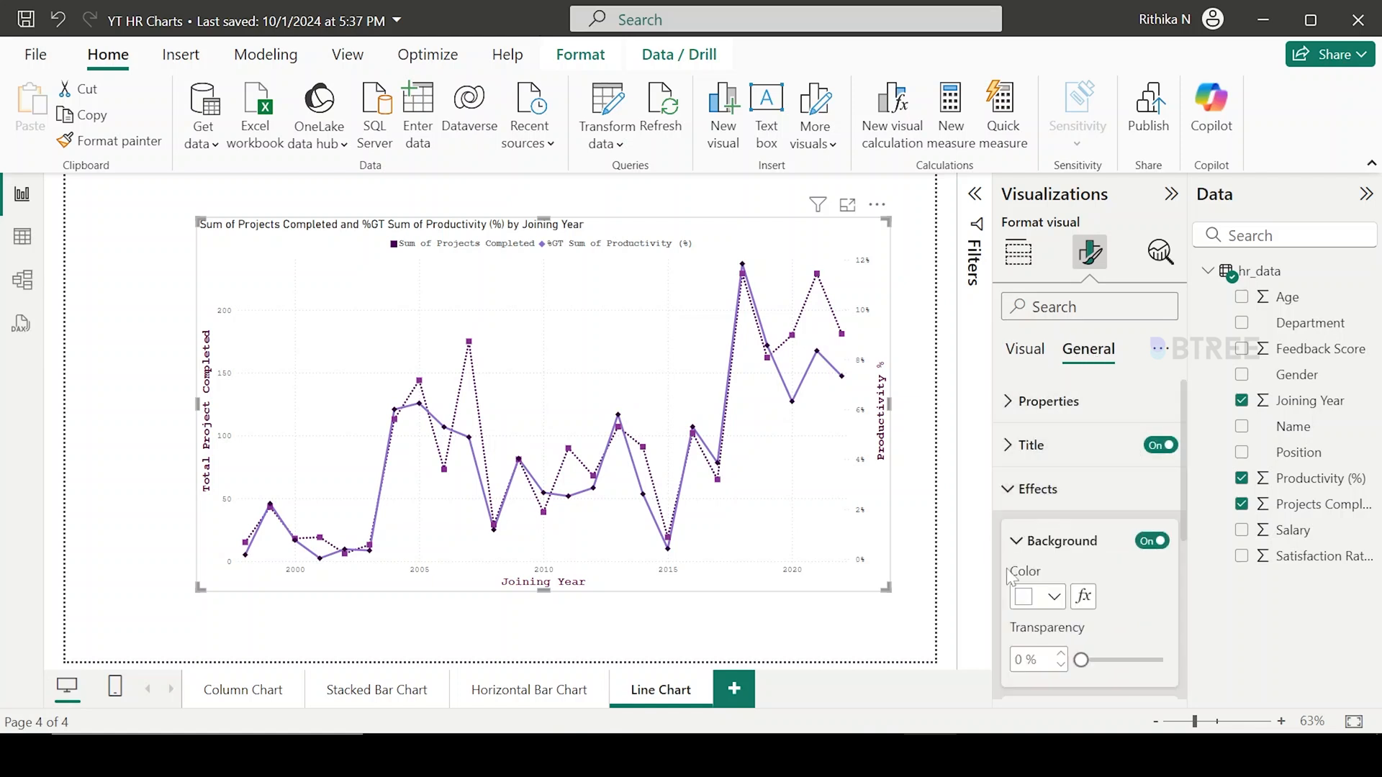
click(1044, 603)
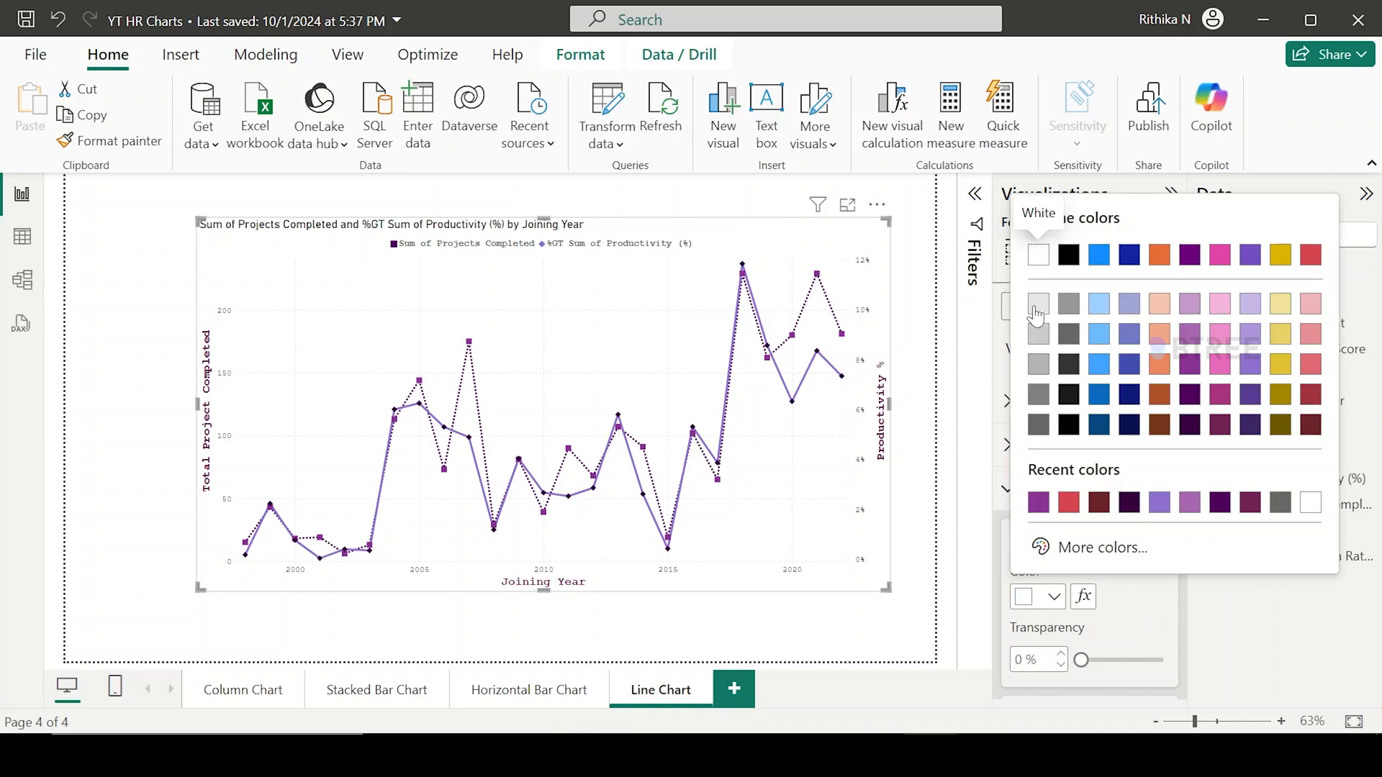
click(1038, 336)
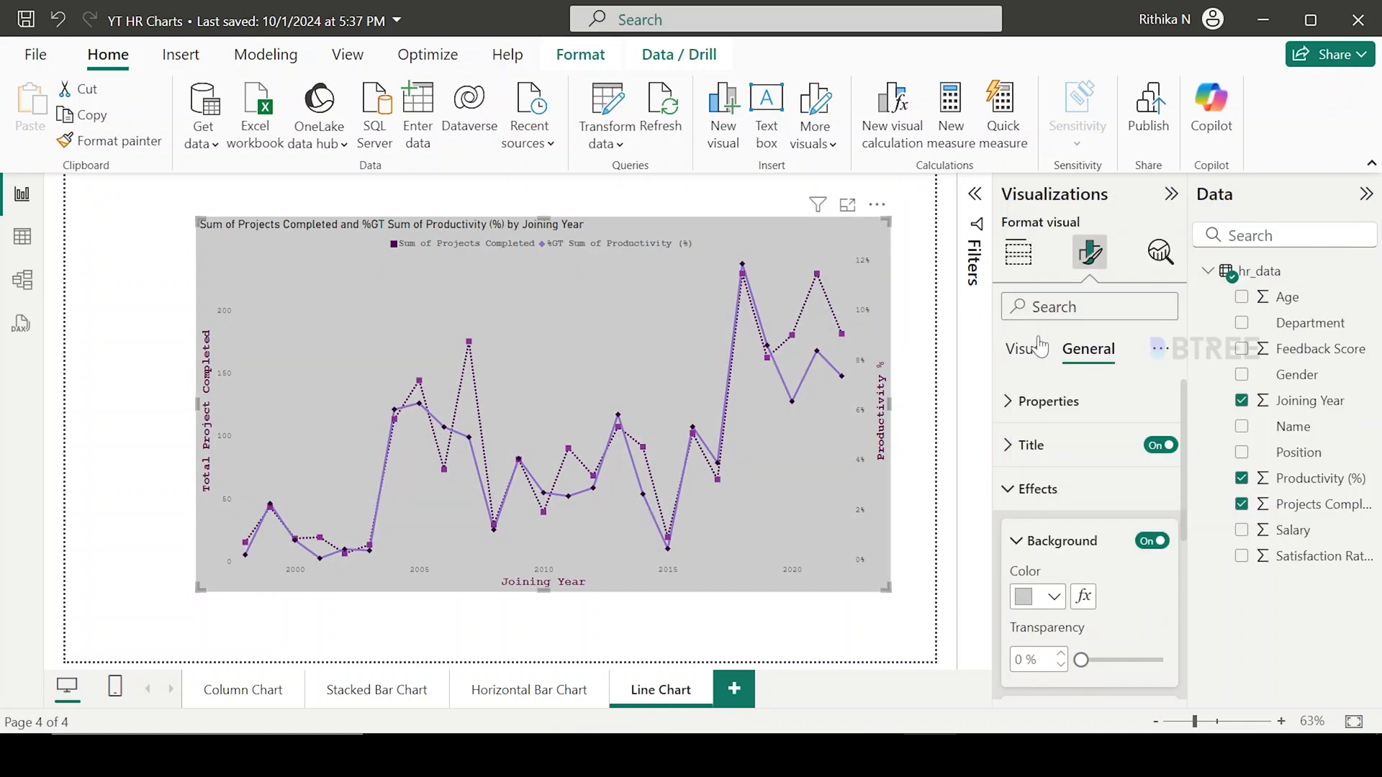
click(1055, 599)
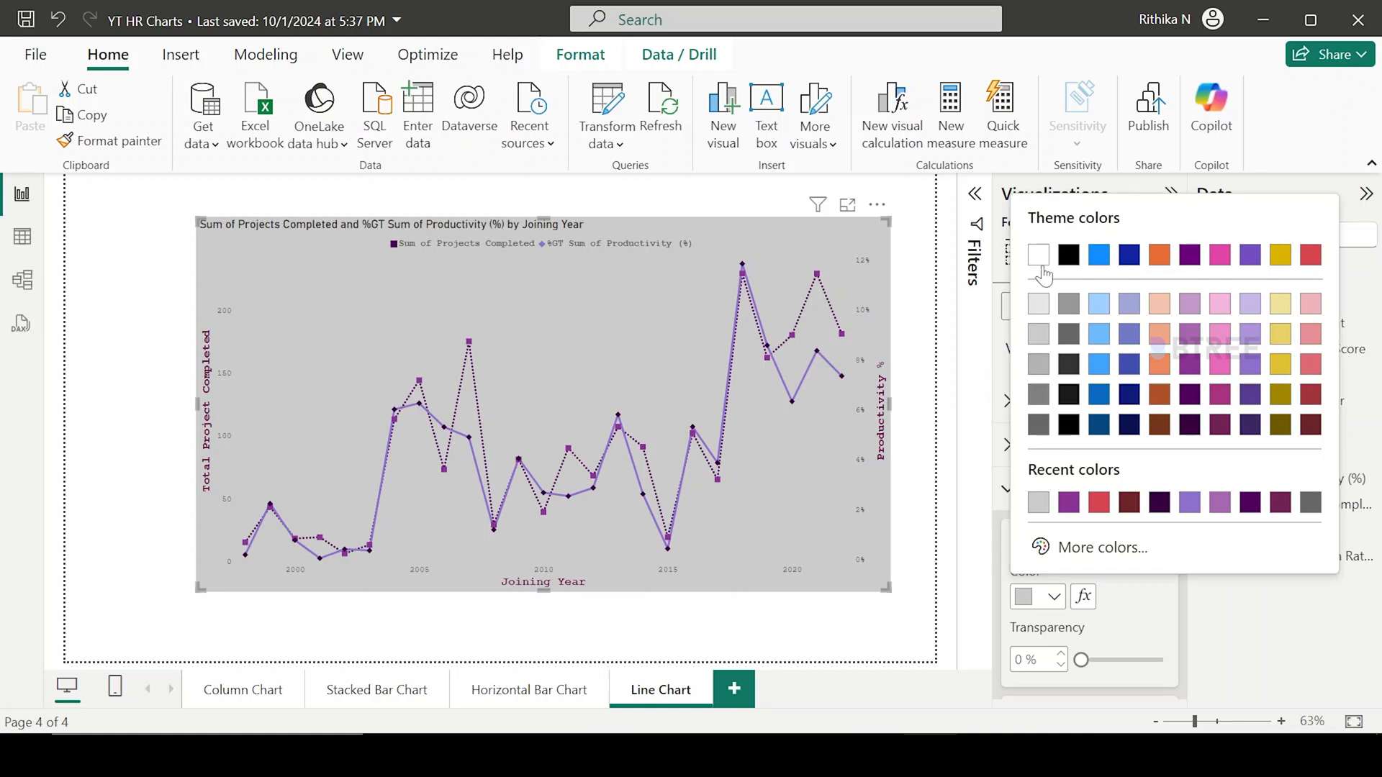
click(1039, 255)
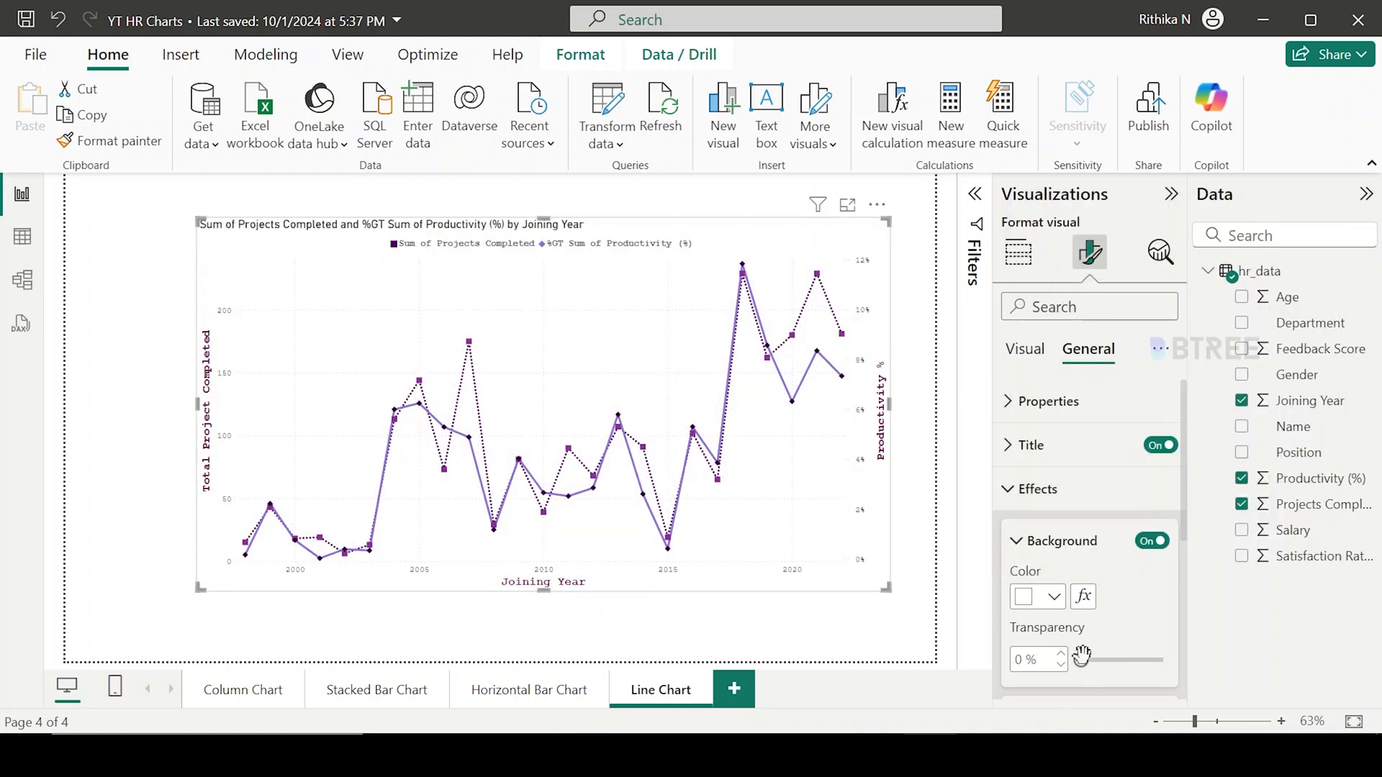
drag(1081, 660, 1159, 659)
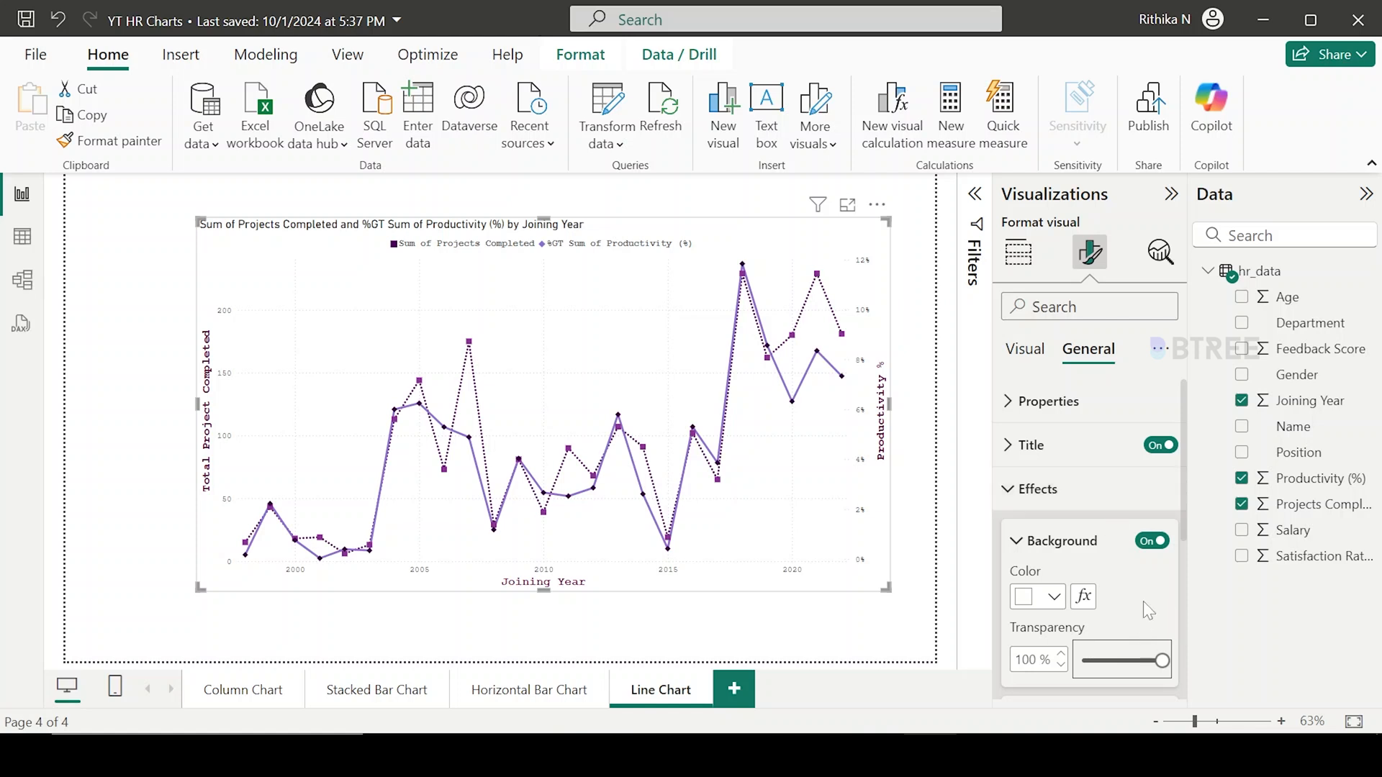
Turn on the visual border and the shadow for the line chart.
scroll(1143, 601, down, 3)
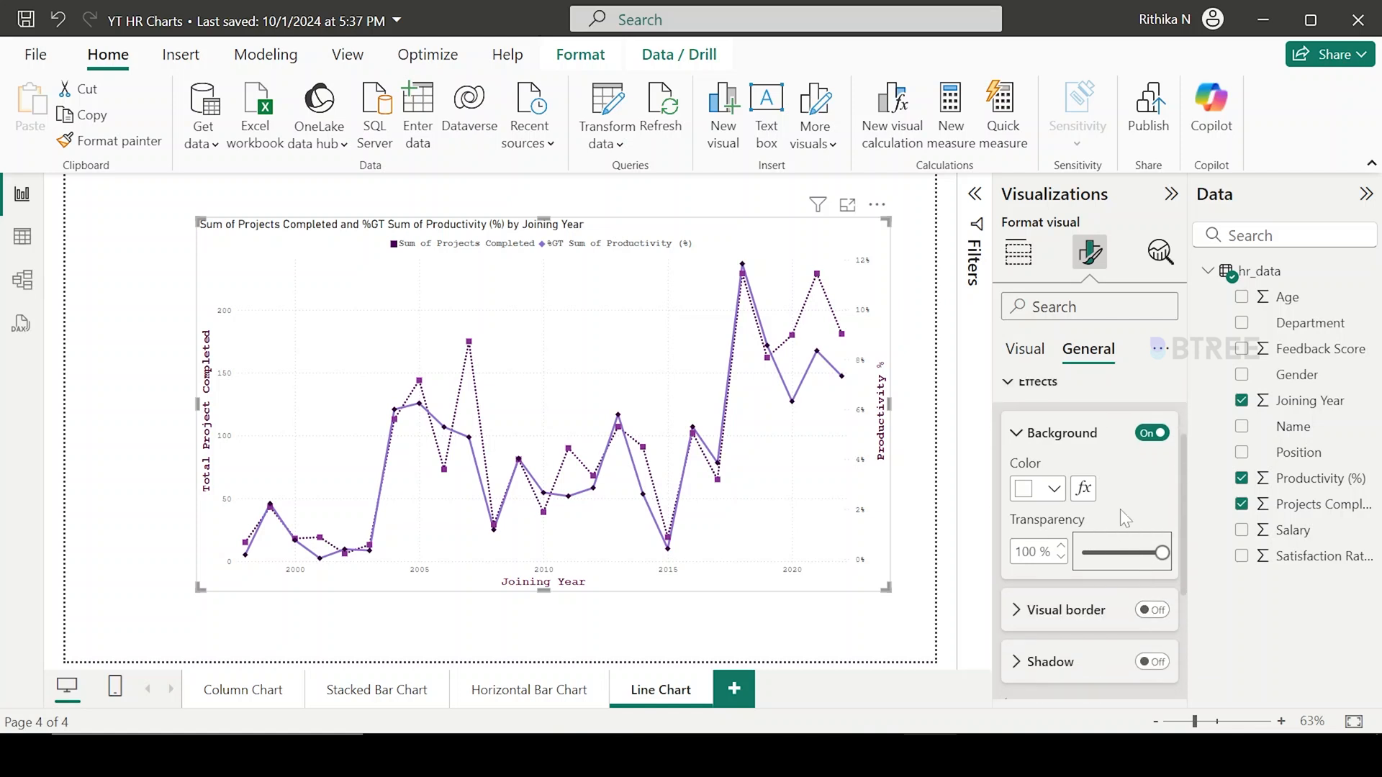
click(1144, 610)
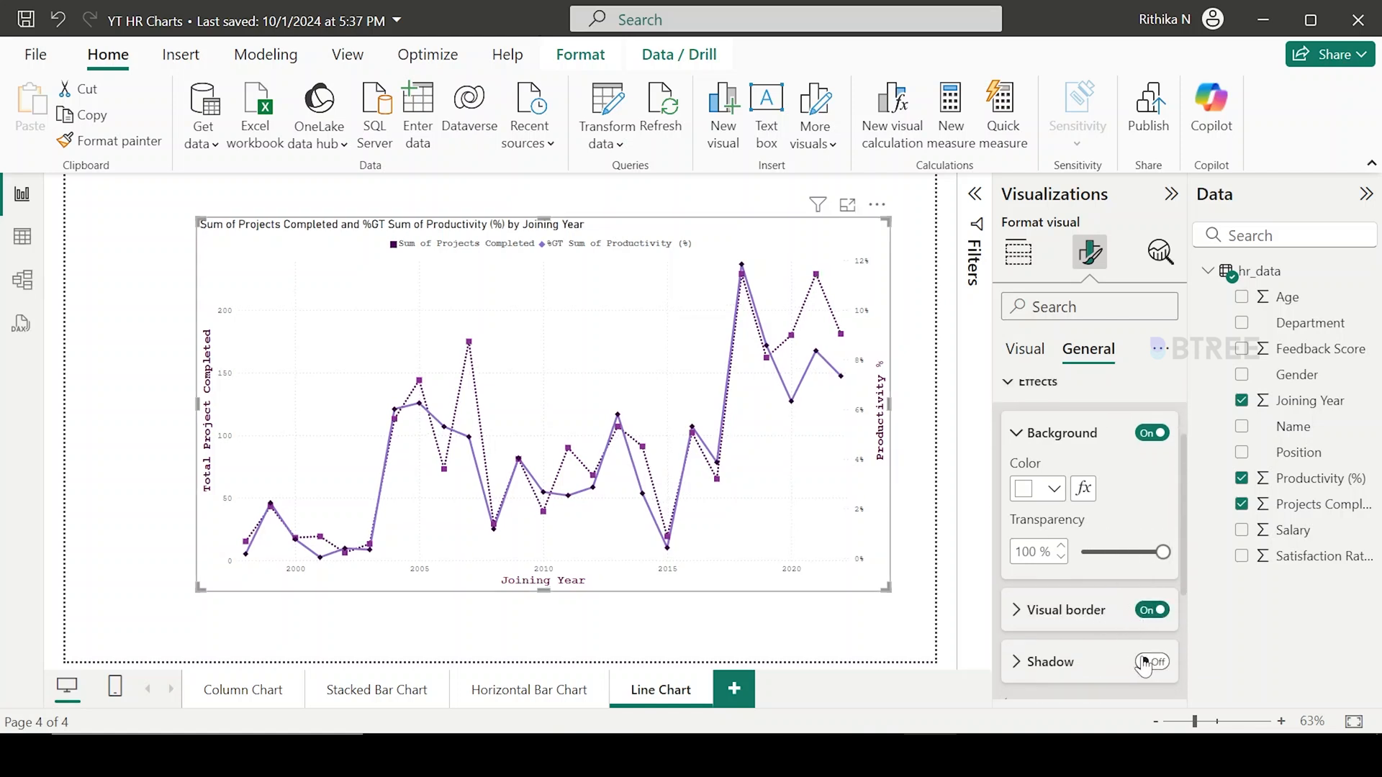
click(1145, 663)
click(1051, 661)
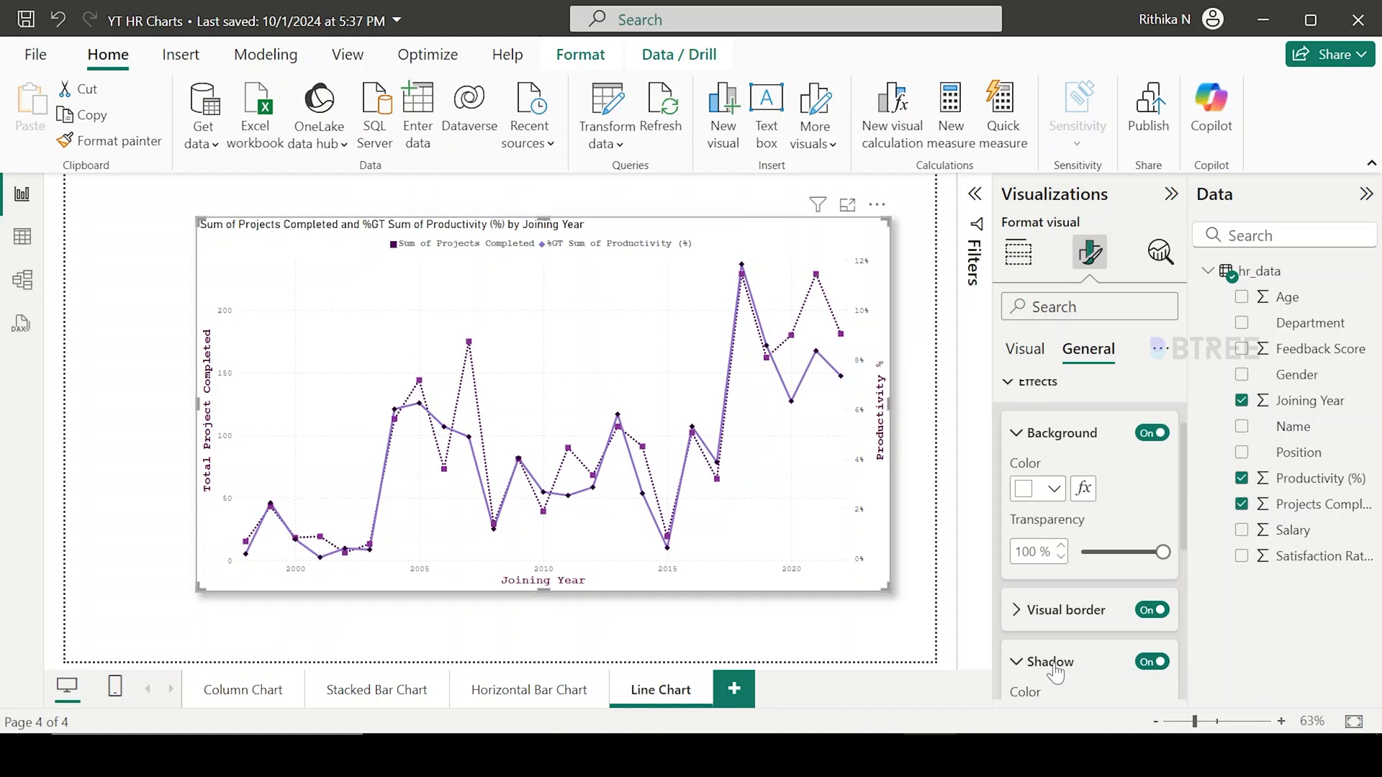
scroll(1055, 673, down, 5)
scroll(1056, 673, up, 5)
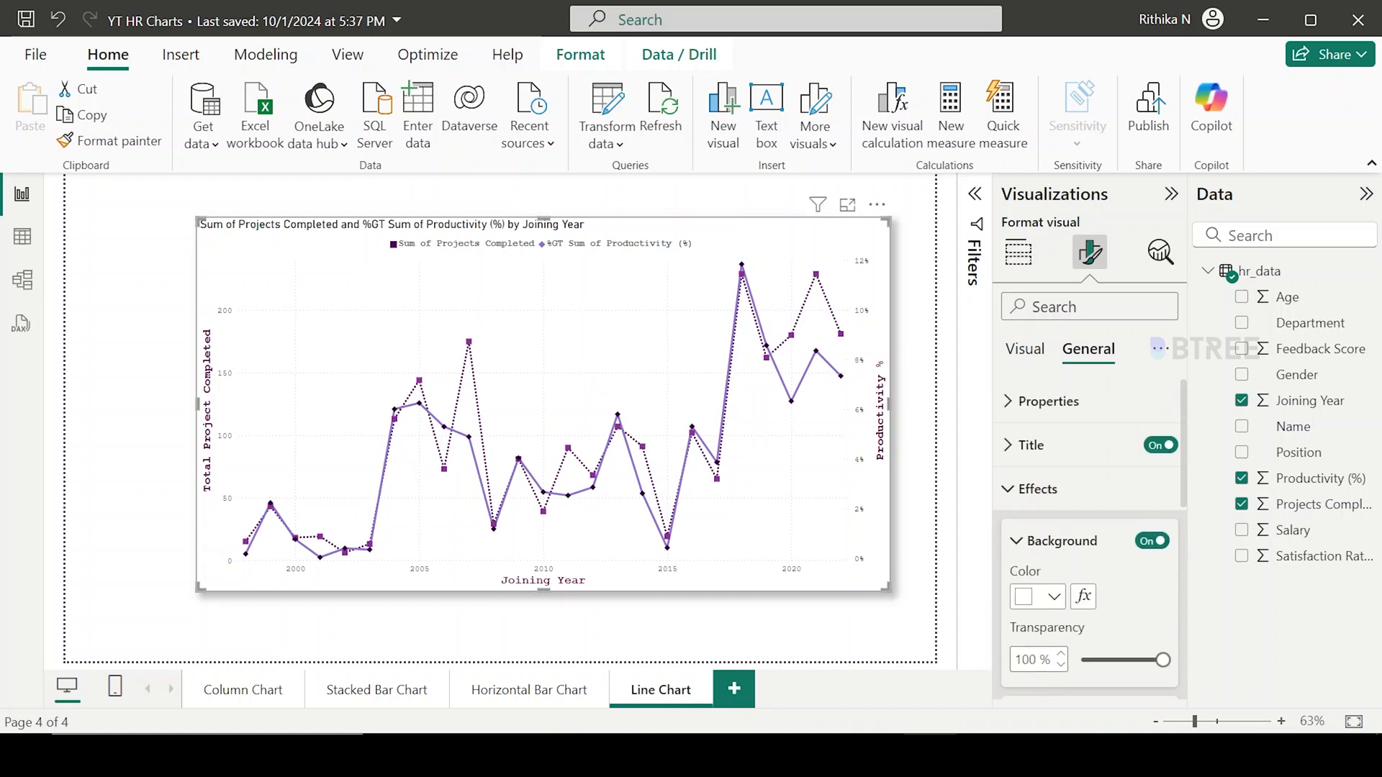
Replace the chart title with "Trends in Project Completed and Productivity Across Joining Years".
click(1032, 446)
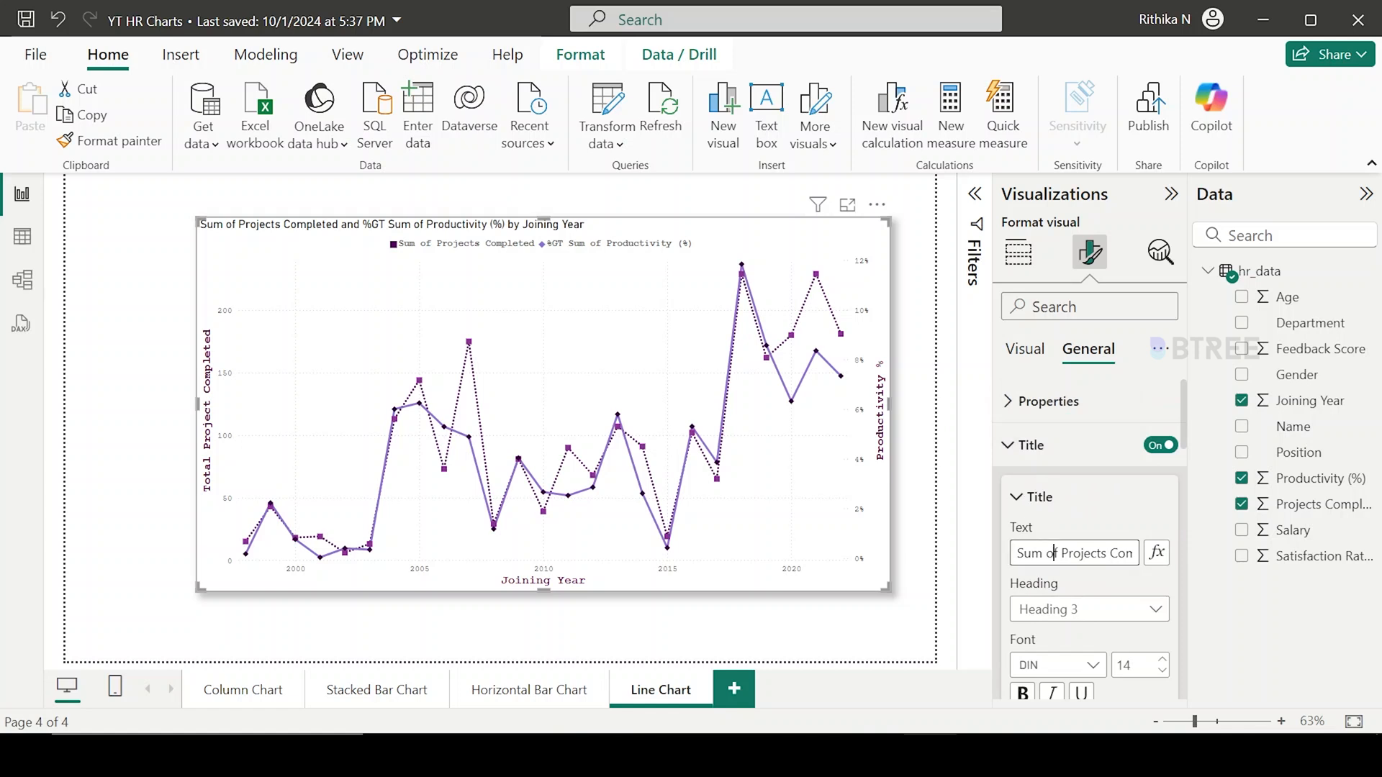
key(ctrl+a)
key(BackSpace)
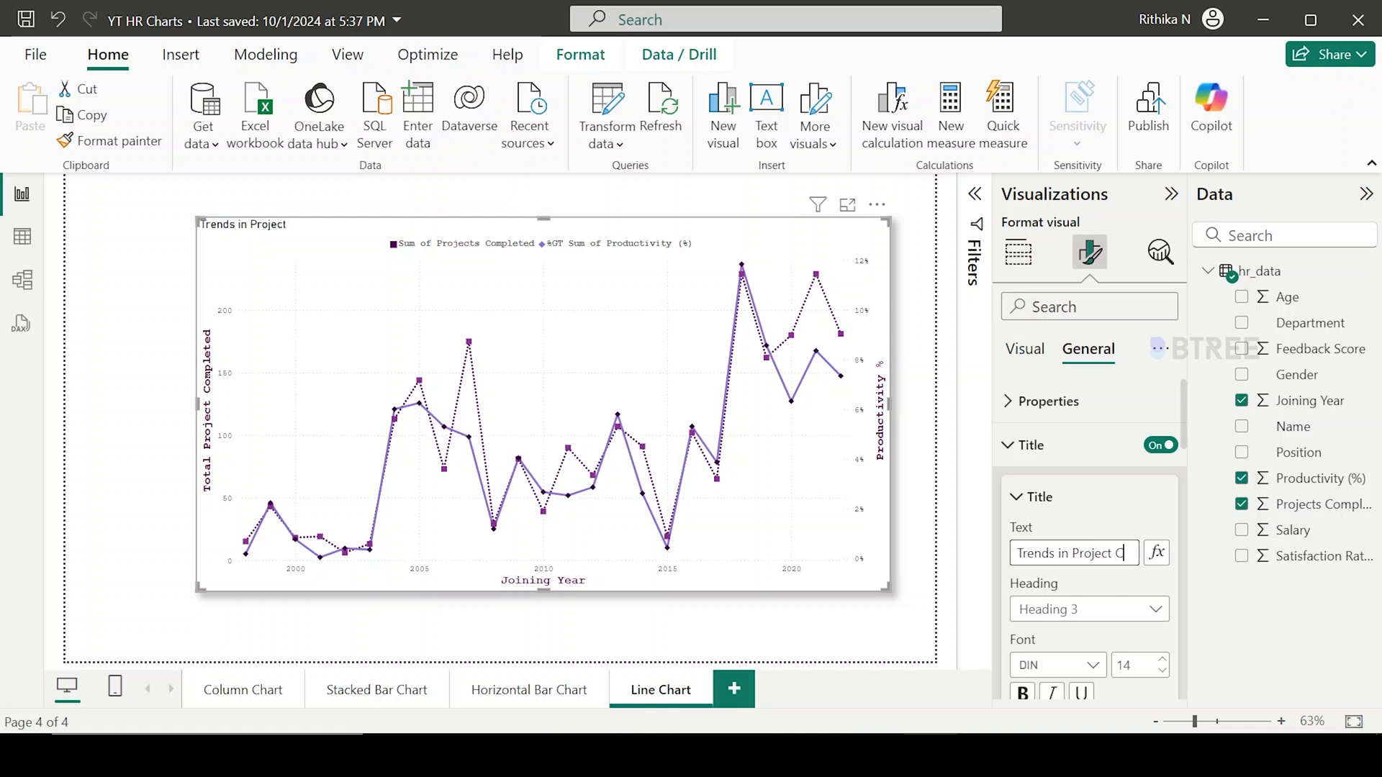
text(mpleted a)
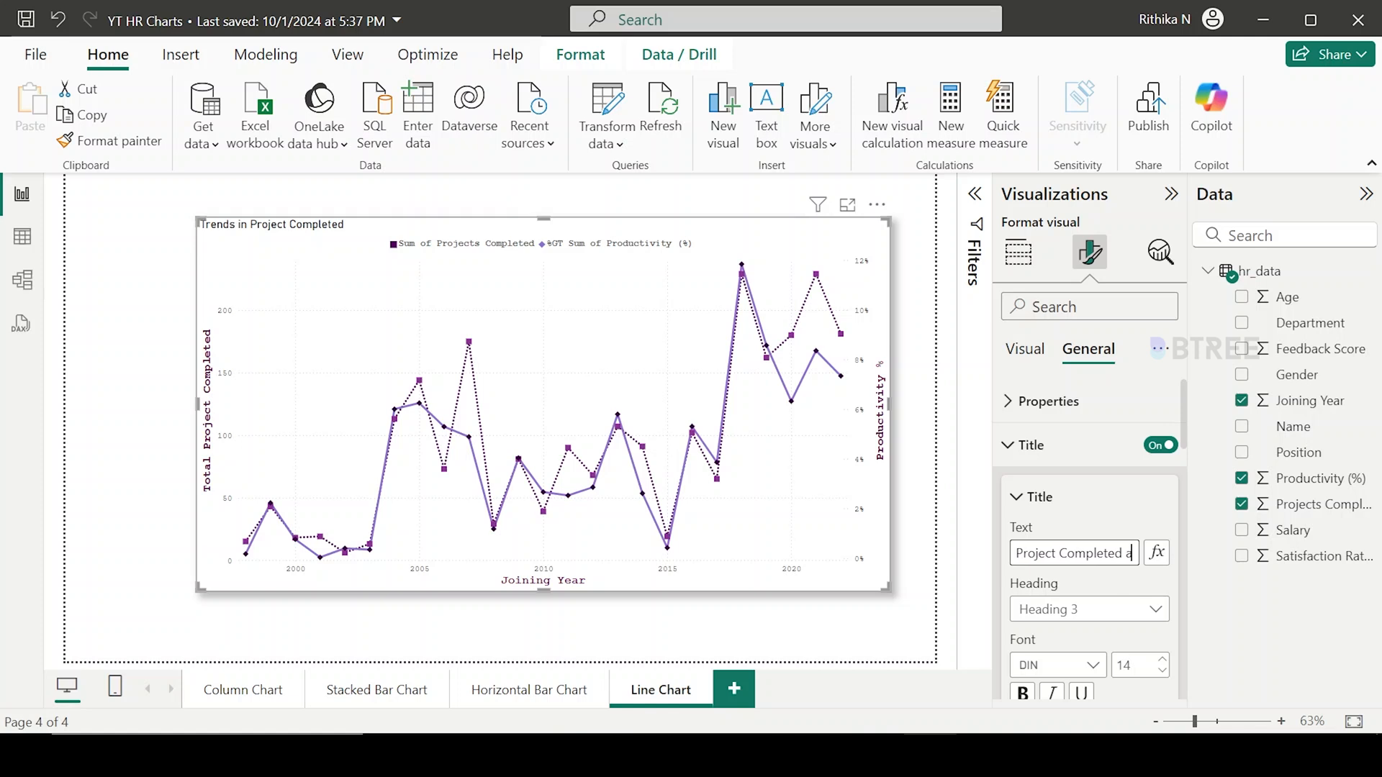
text(nd Productivity A)
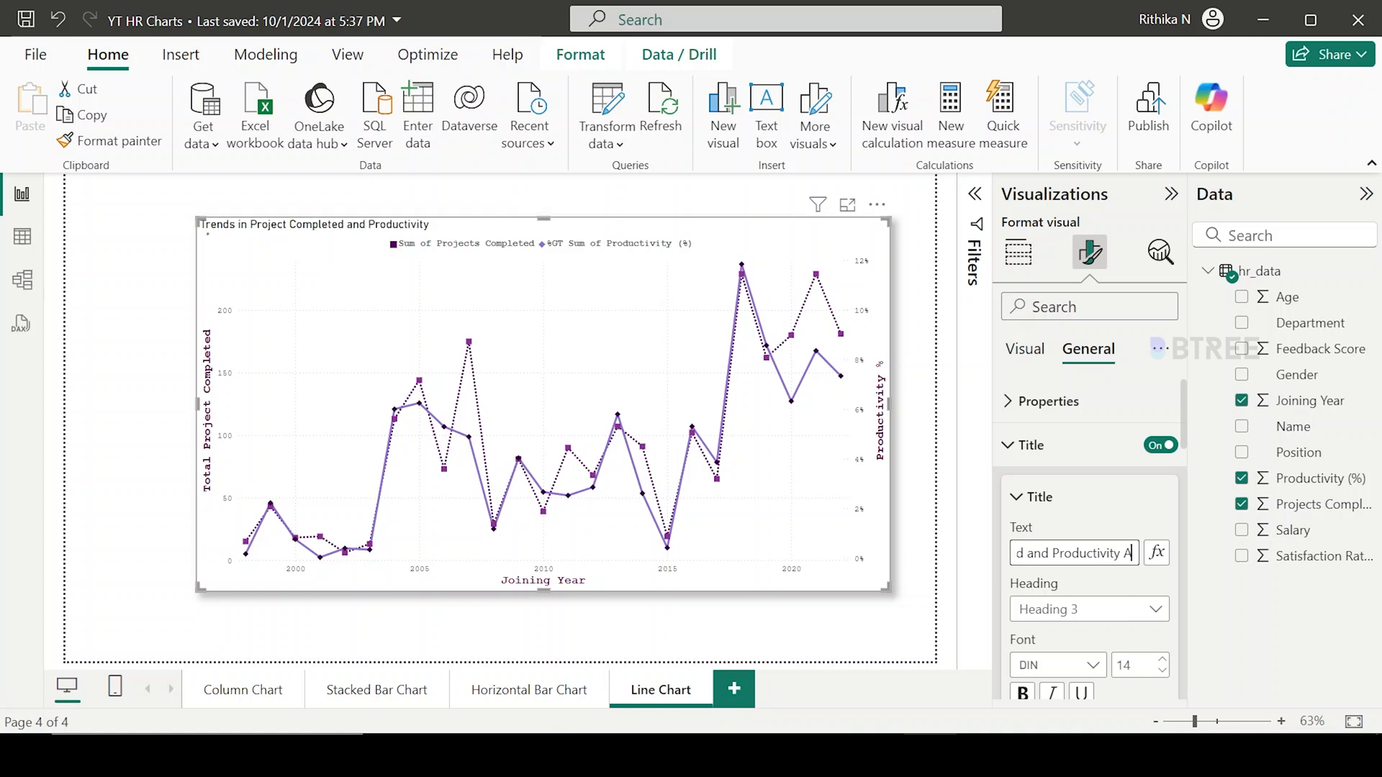
text(cross Join)
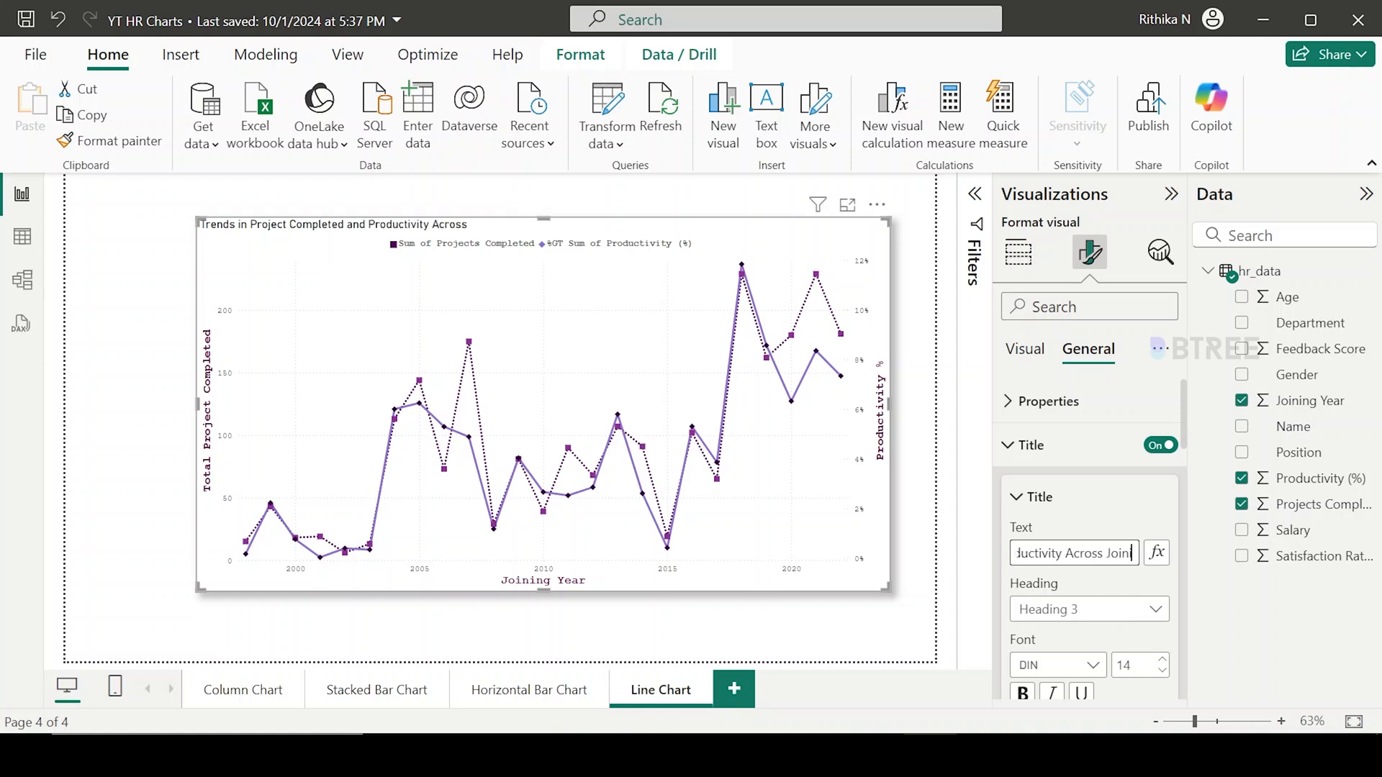
text(ing Years)
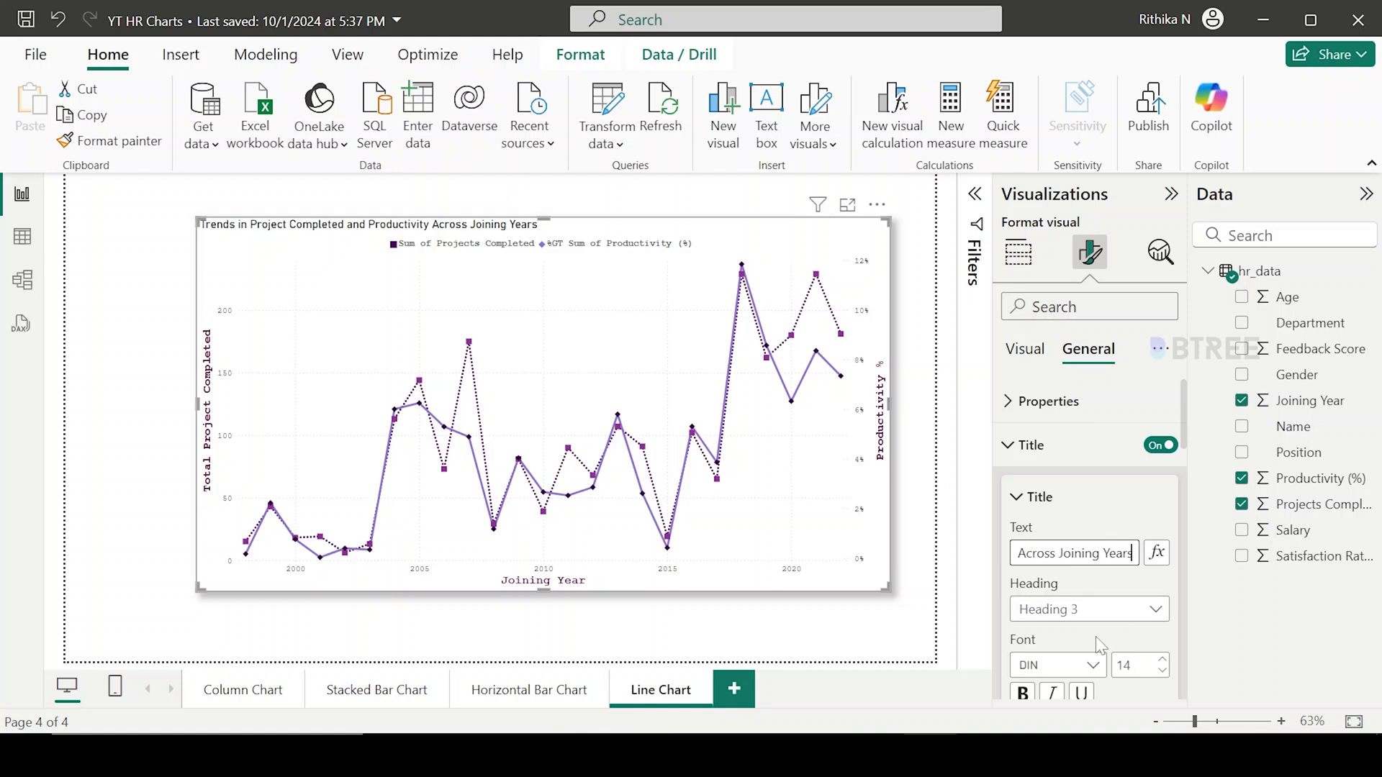
Set the chart title's font to Courier New.
click(1089, 669)
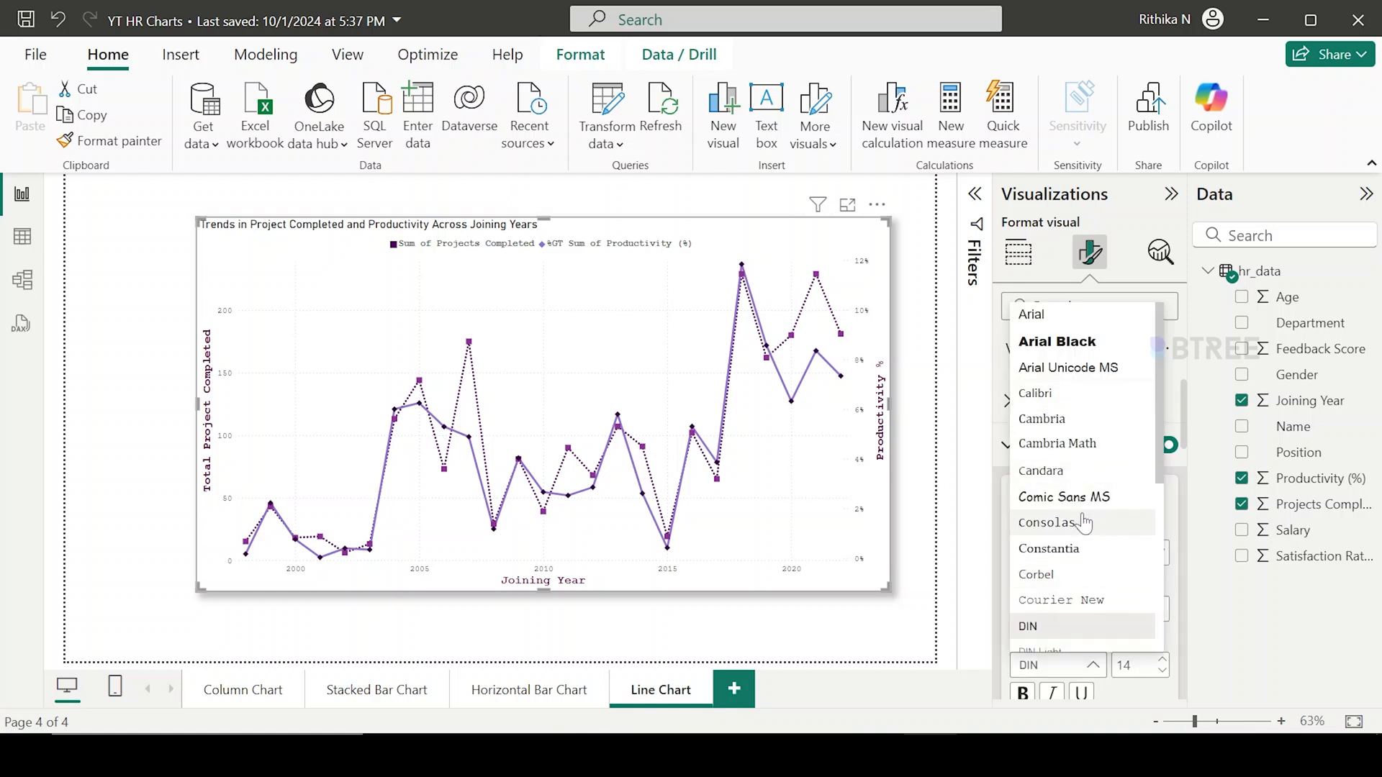
scroll(1080, 511, down, 3)
click(1092, 456)
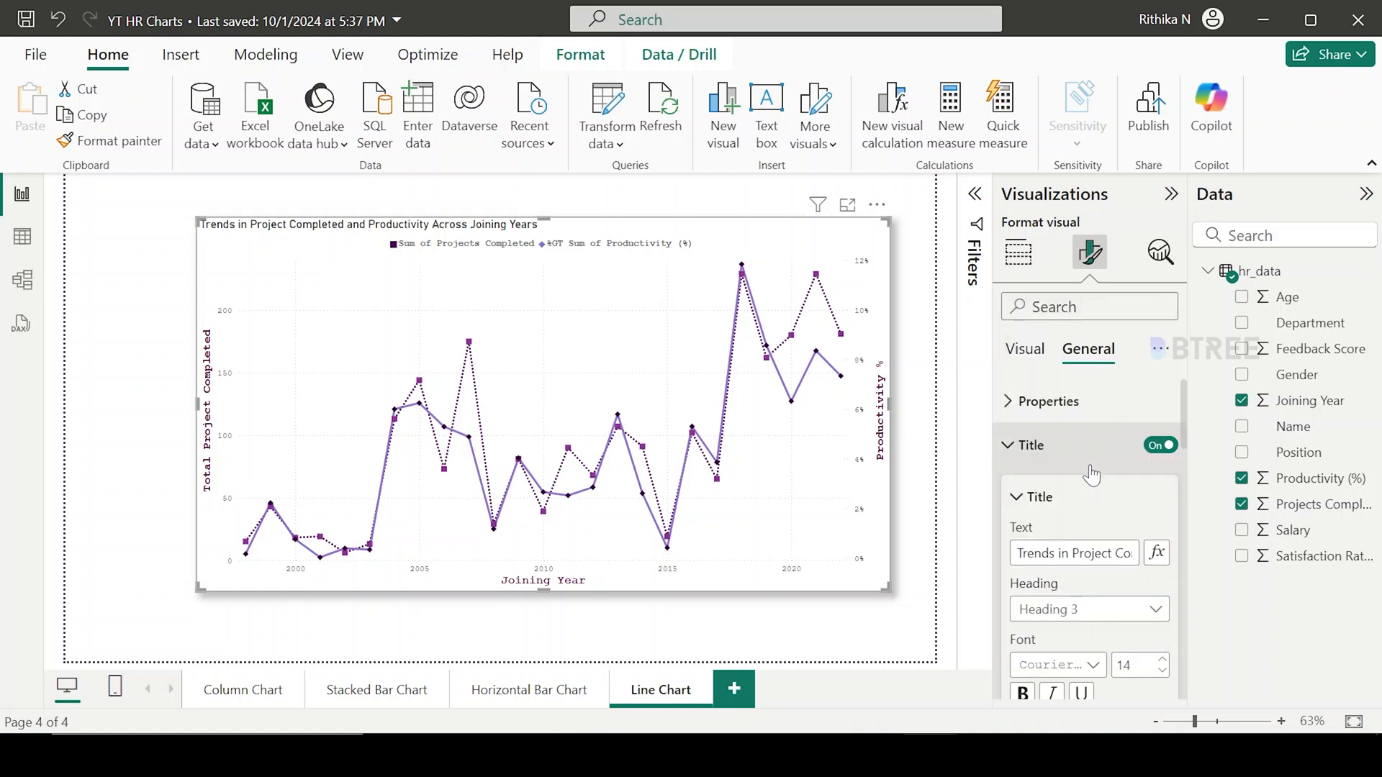
Make the chart title bold and centered in the darkest purple theme shade, and deselect the chart.
scroll(1119, 649, down, 2)
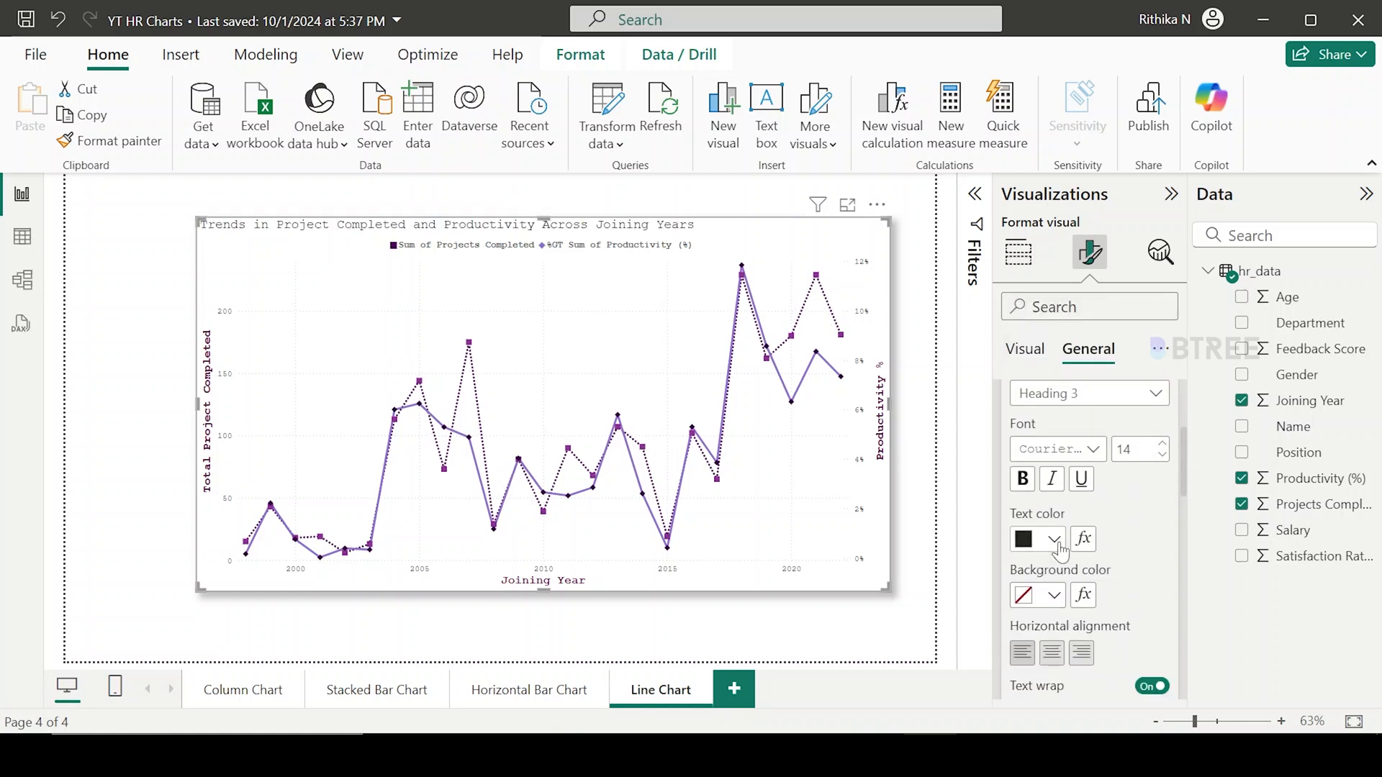
click(1053, 540)
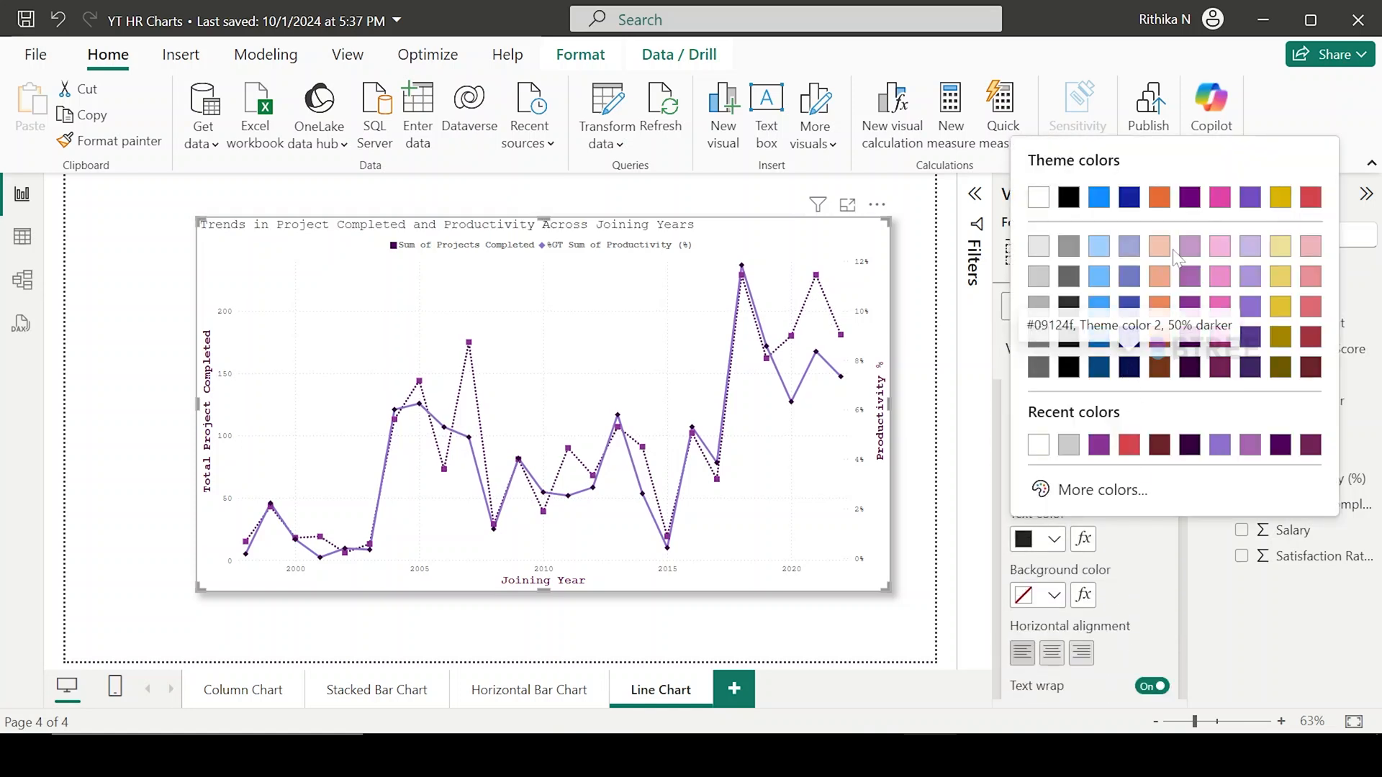
click(1190, 367)
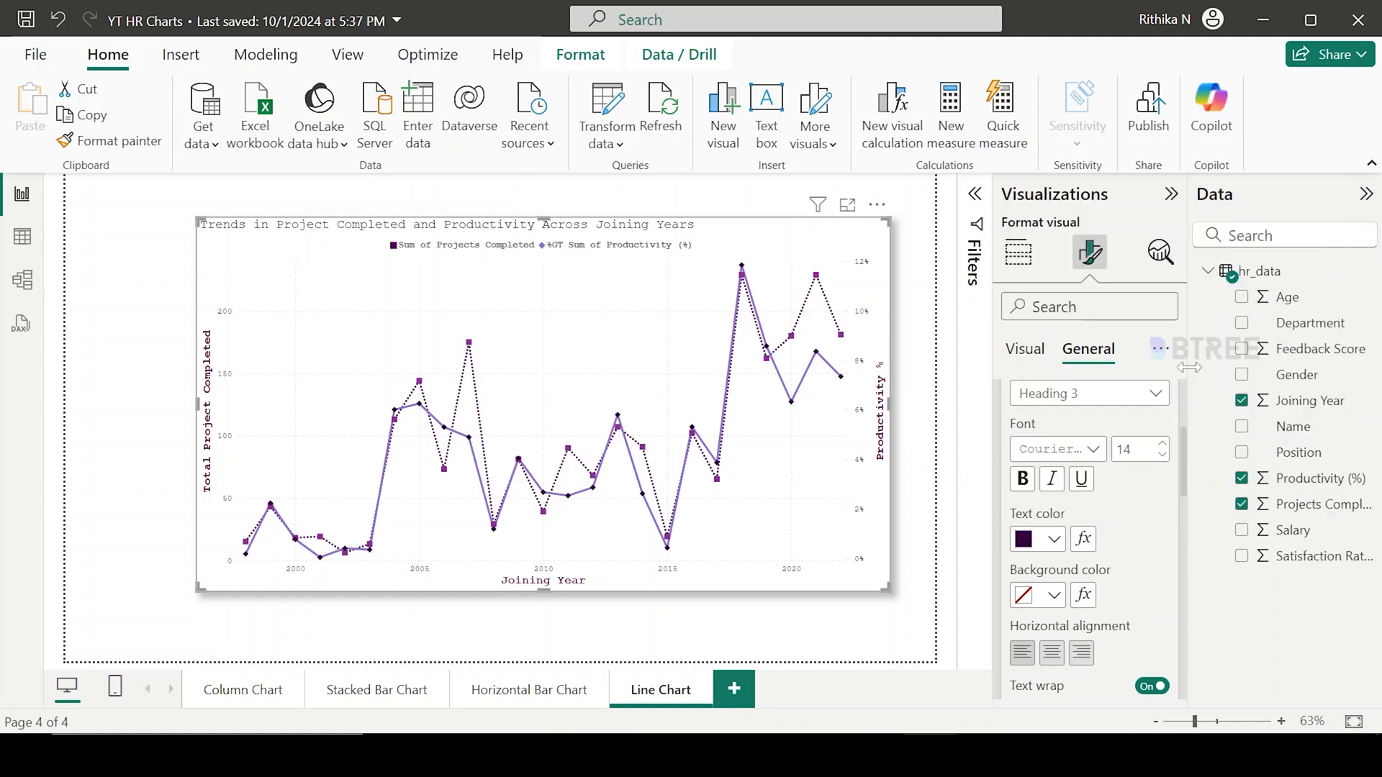
click(1019, 483)
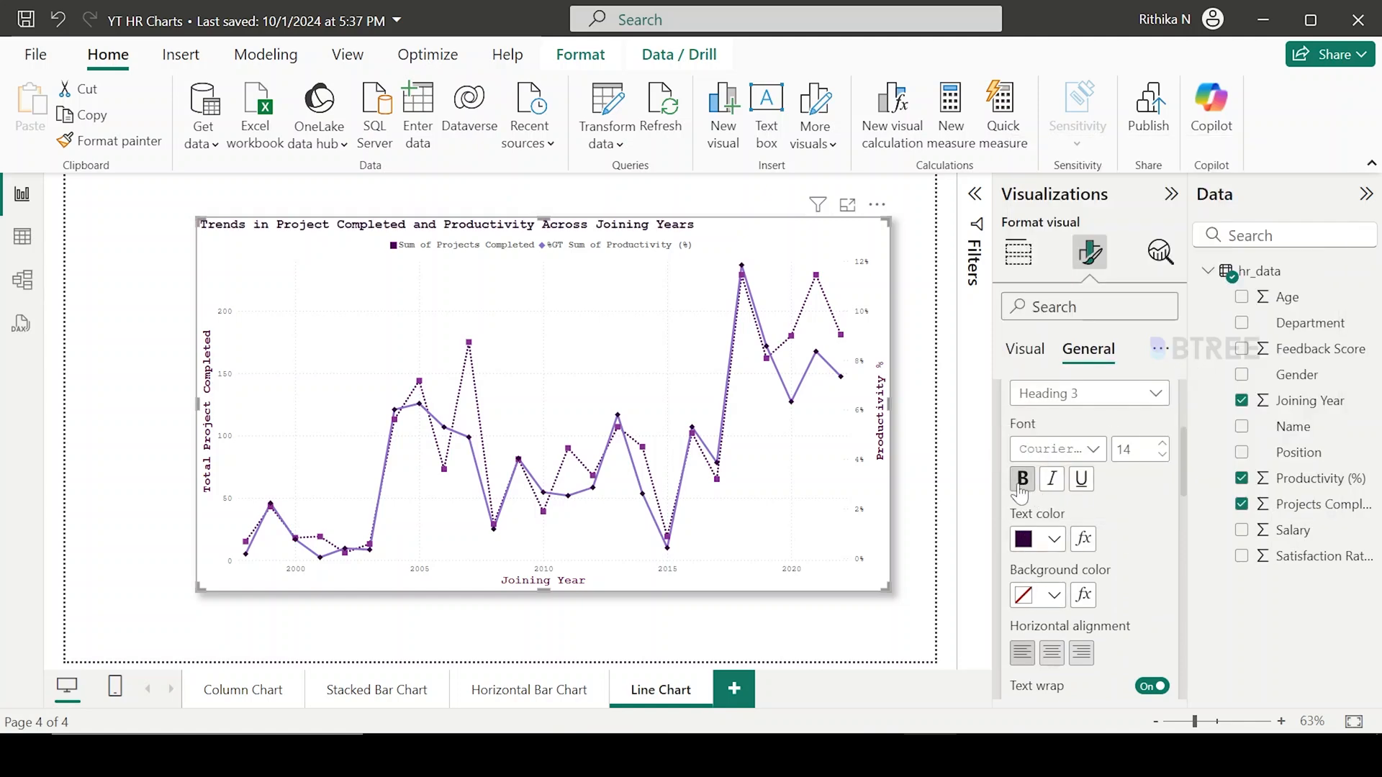
click(1049, 656)
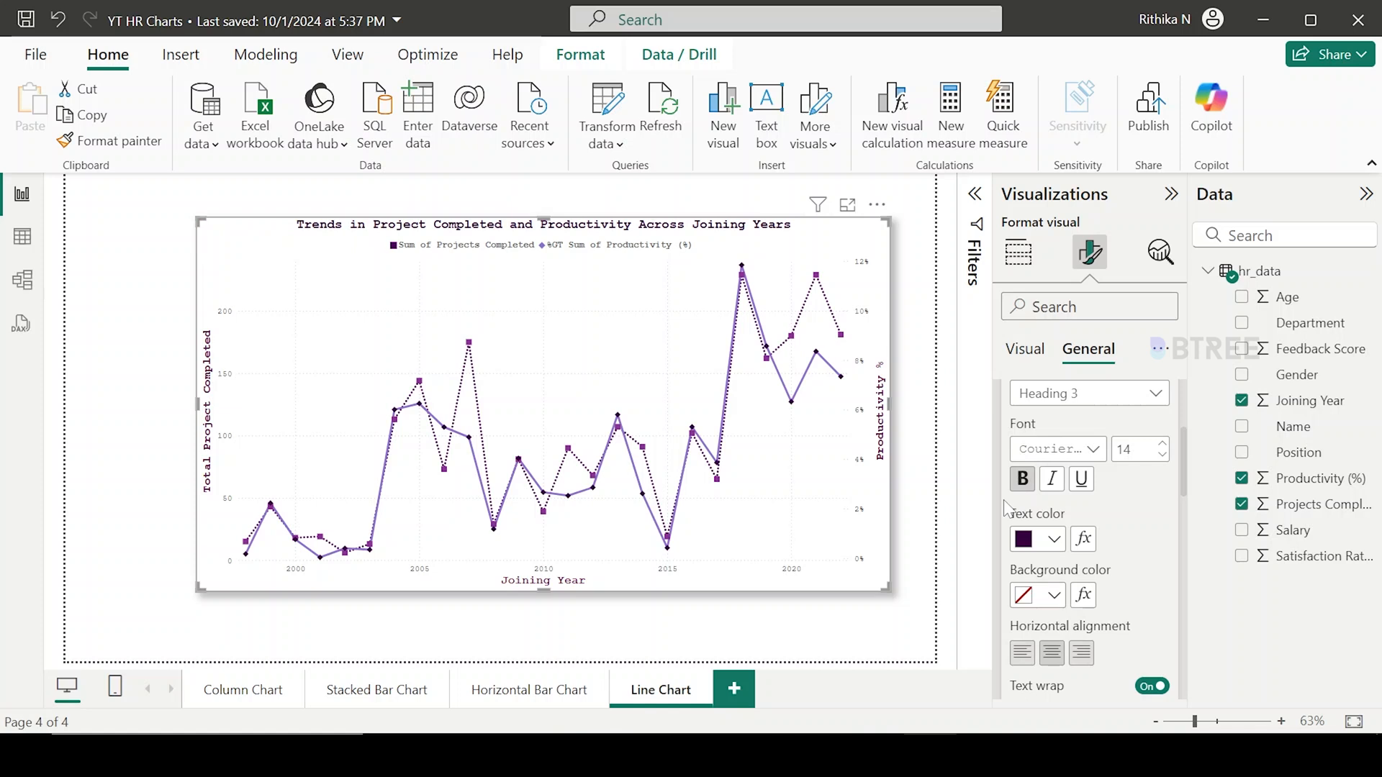
scroll(1080, 540, down, 10)
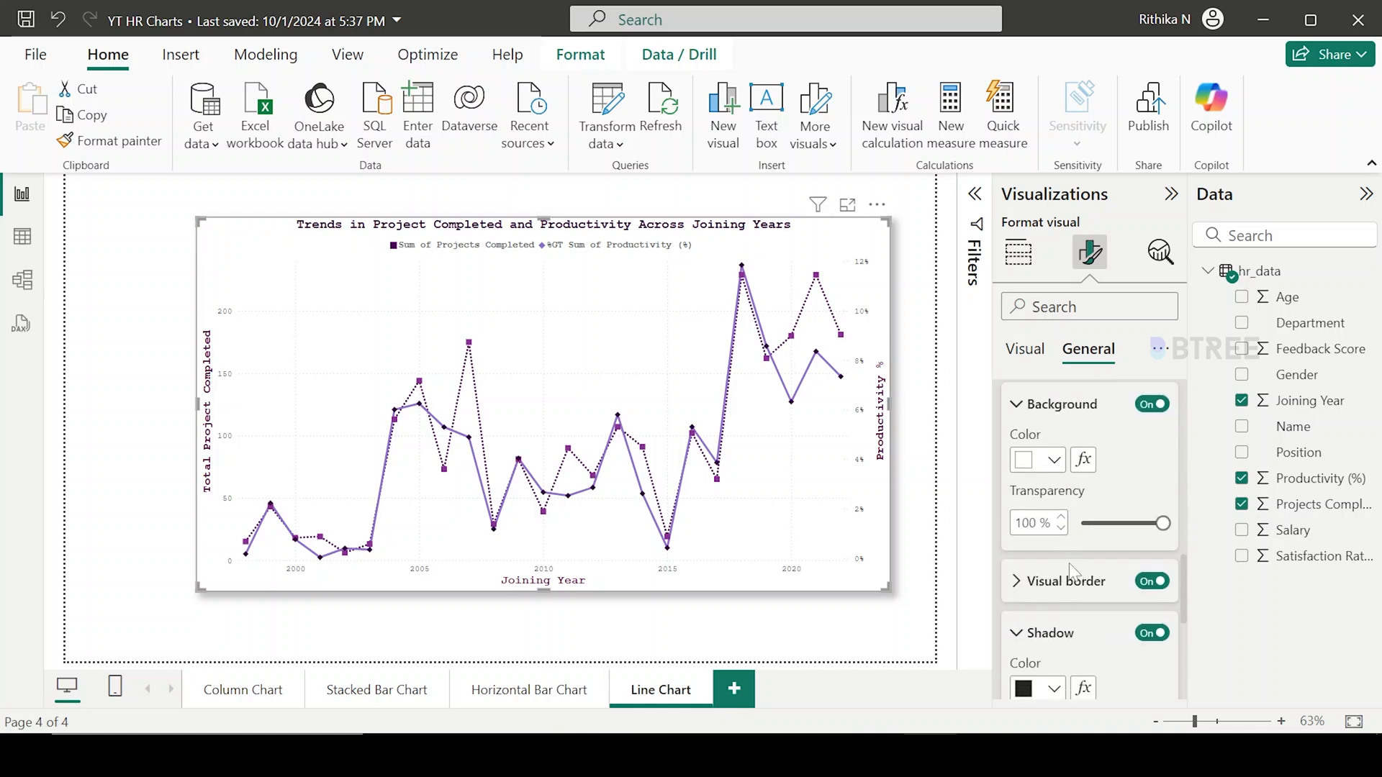
scroll(1079, 540, up, 15)
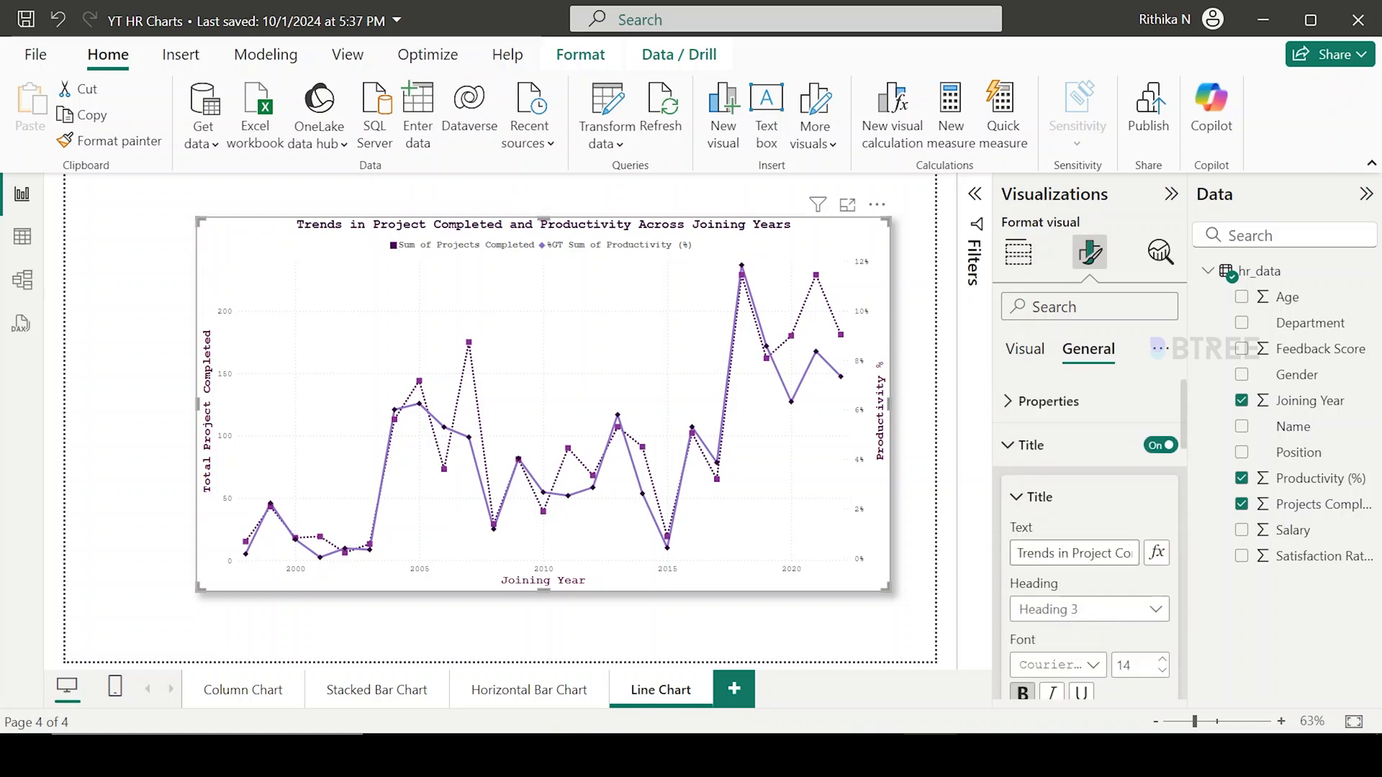
click(921, 552)
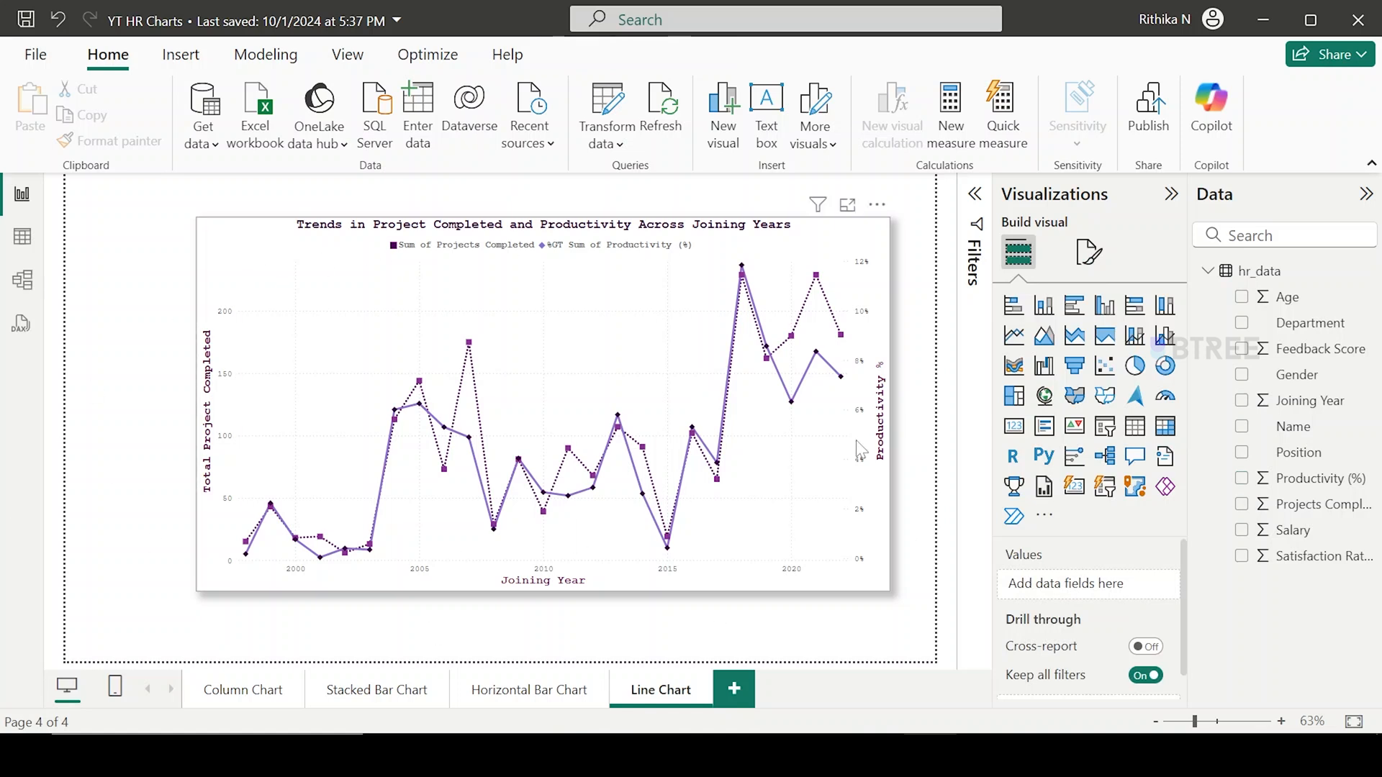
Copy the line chart and paste it onto a new report page.
click(841, 585)
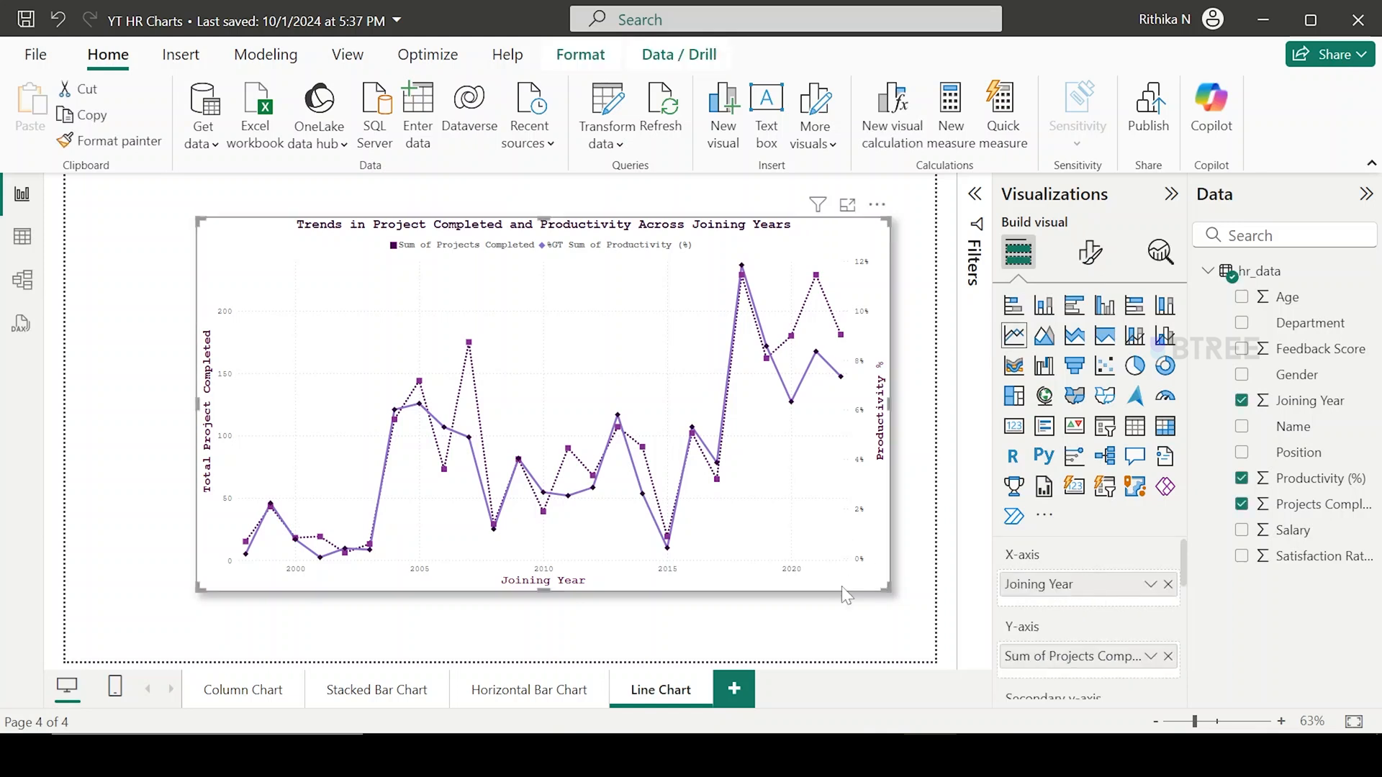
key(ctrl+c)
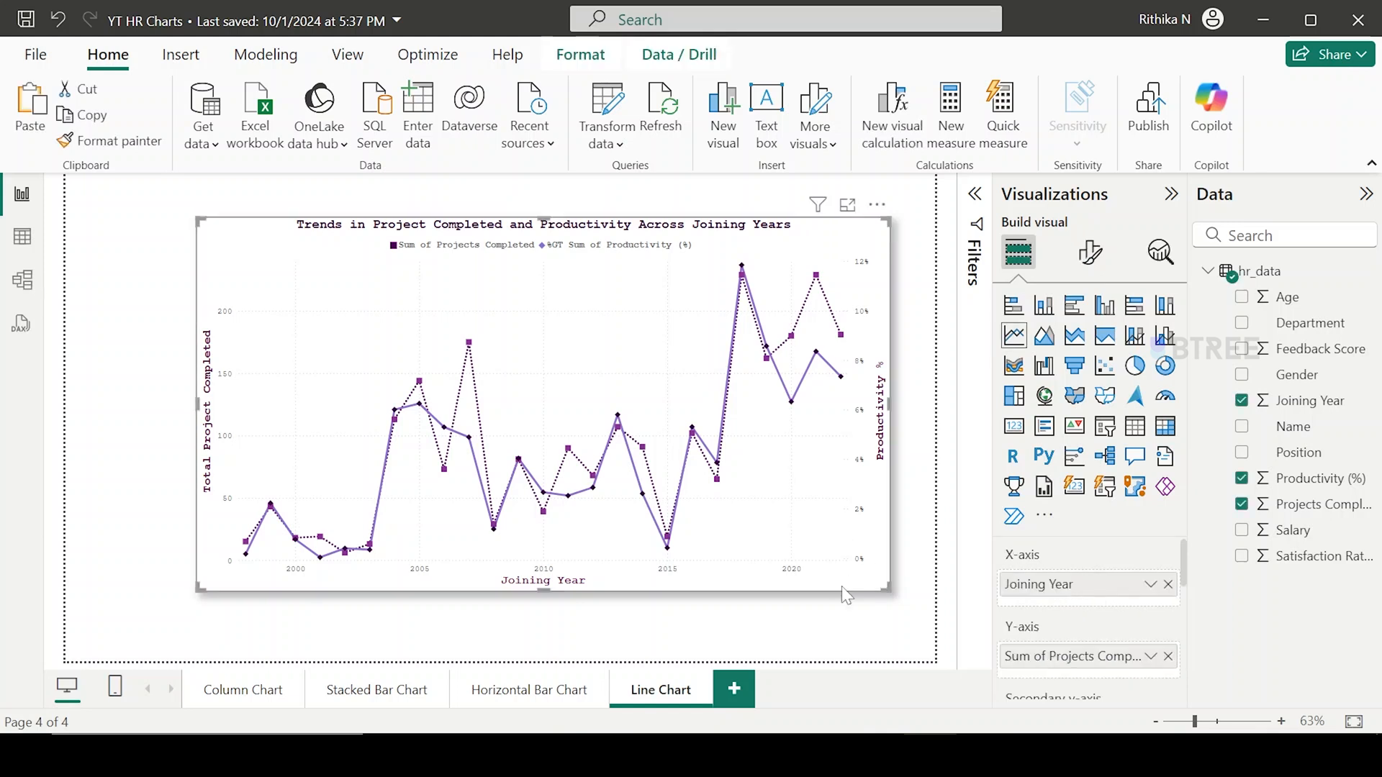
click(734, 689)
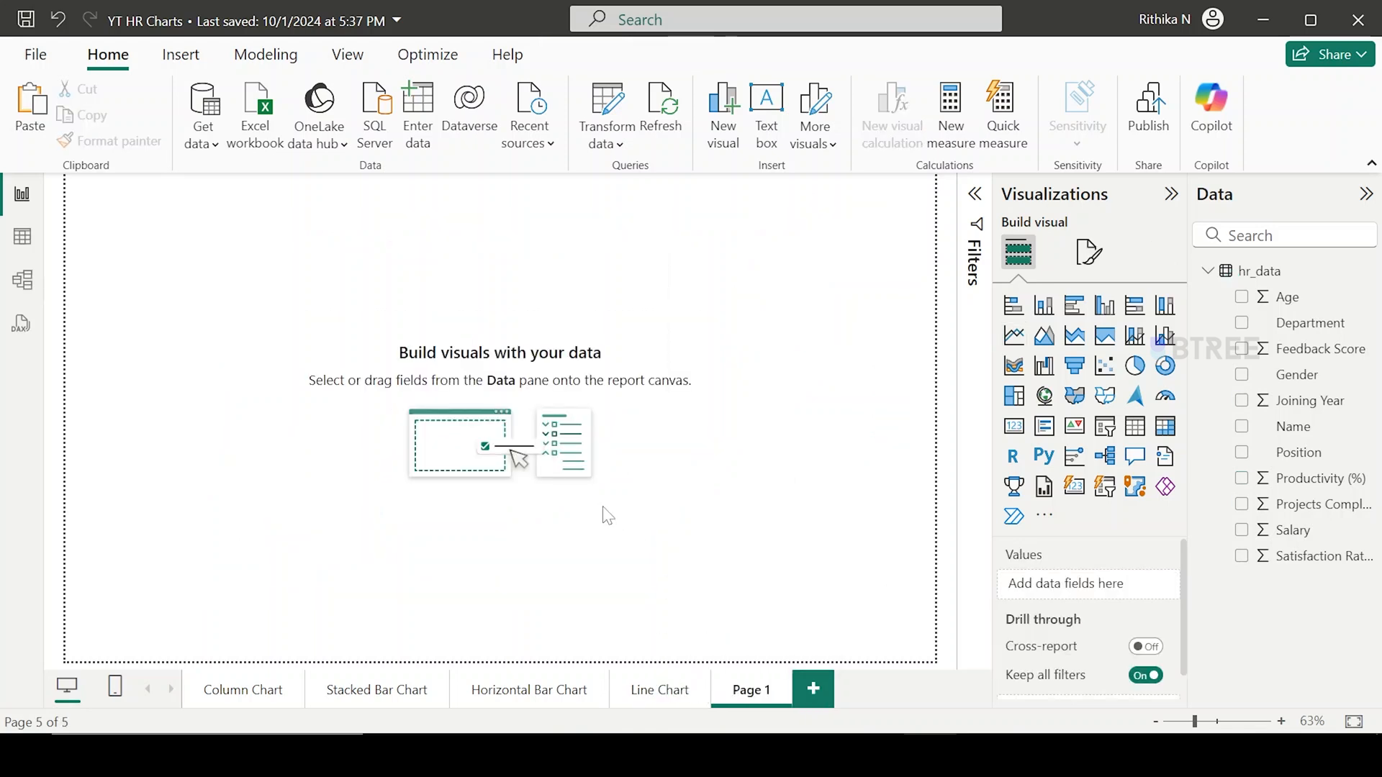
key(ctrl+v)
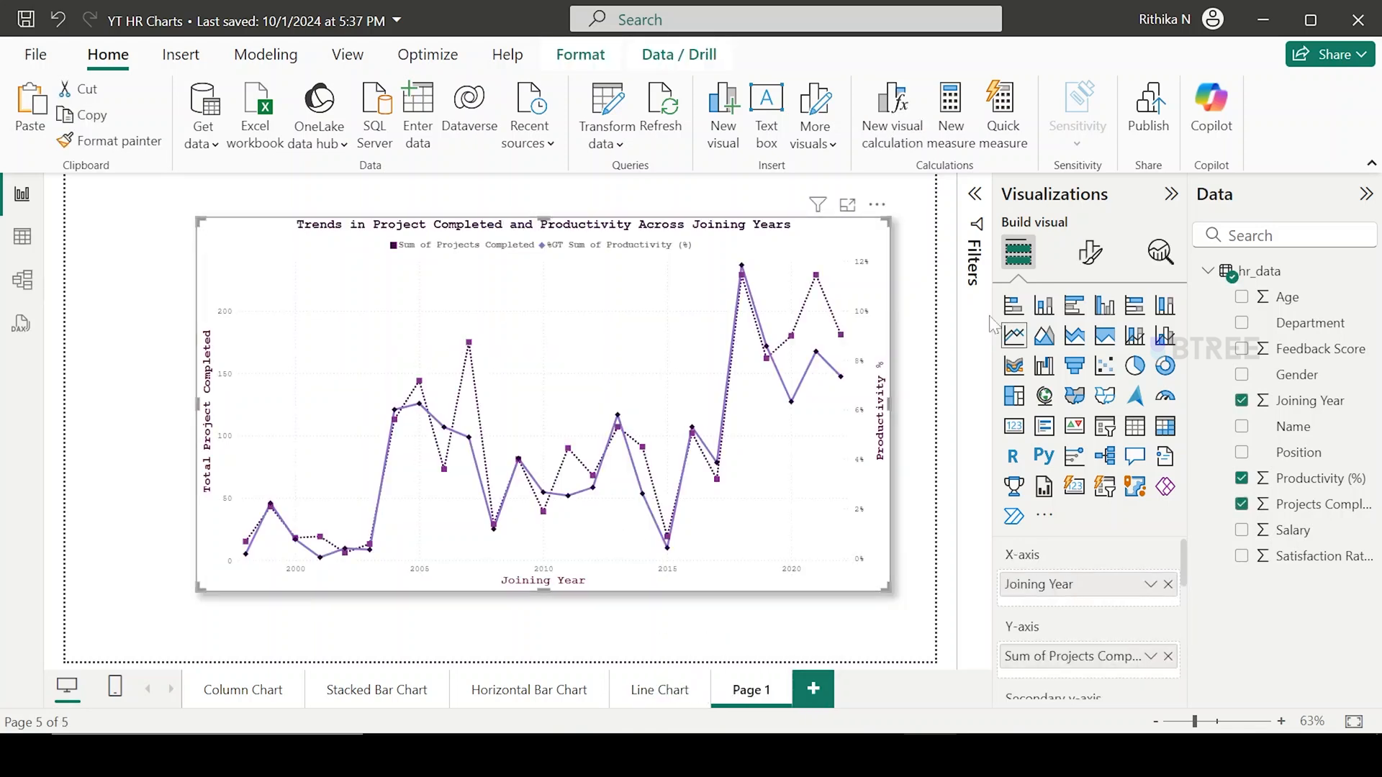
Convert the pasted chart to an area chart and enlarge it from its upper-left corner.
click(1046, 340)
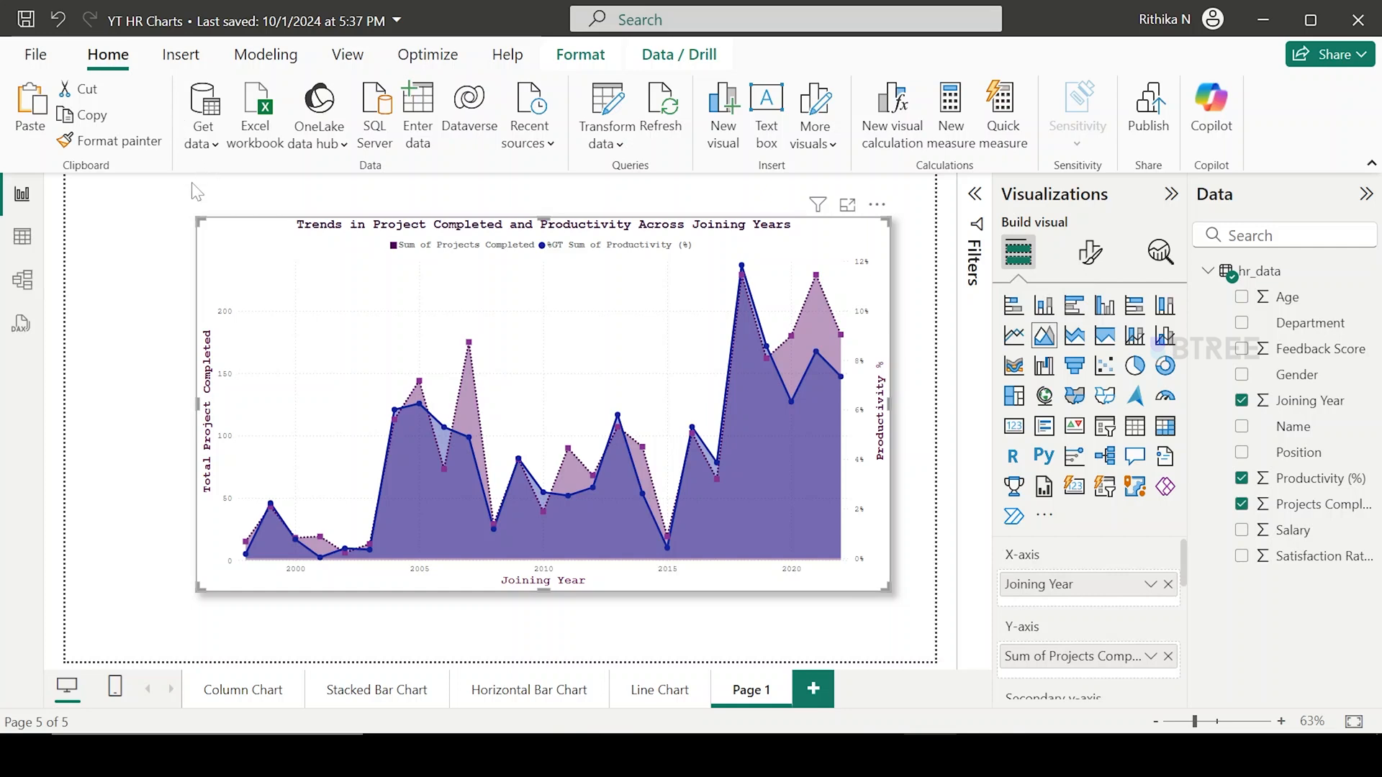
drag(203, 220, 112, 199)
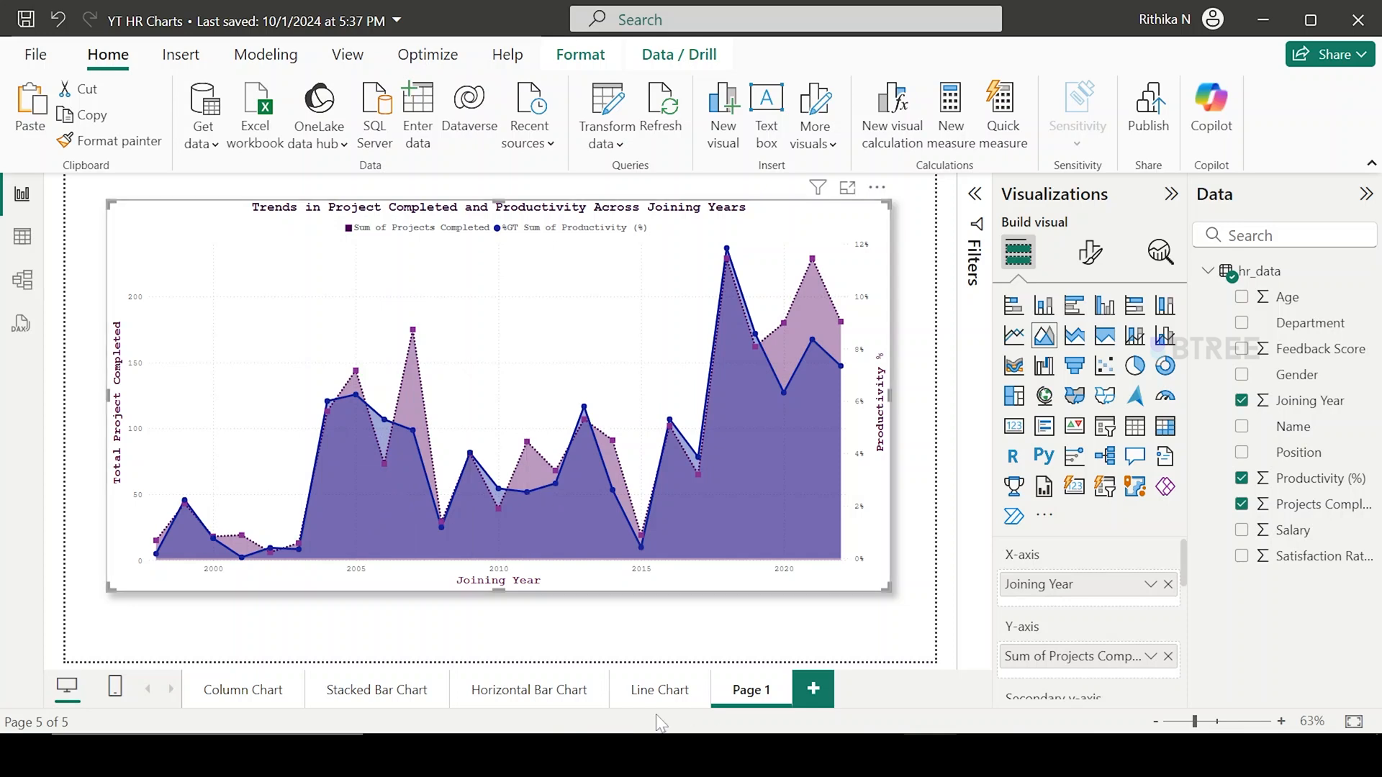
Enlarge the original chart on the Line Chart page by extending its upper-left corner outward.
click(628, 697)
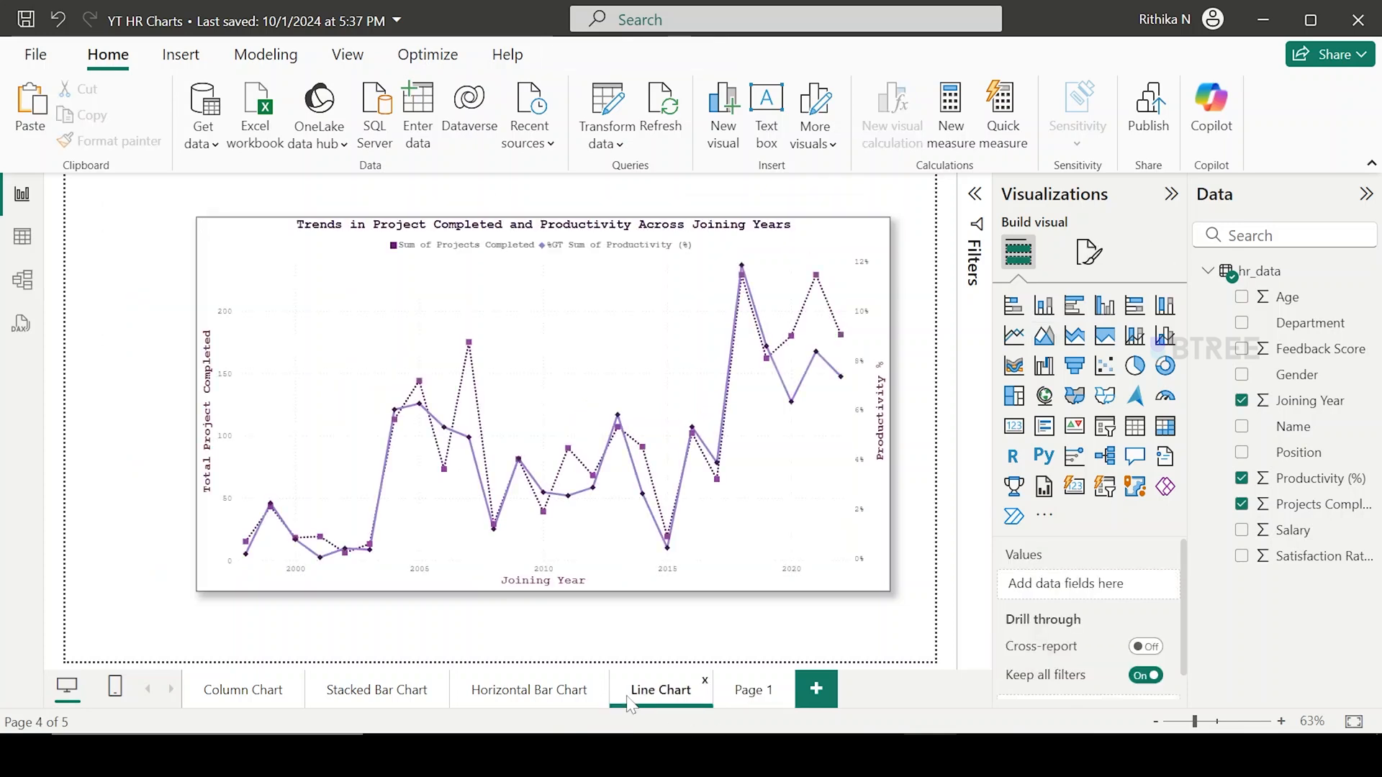
click(744, 693)
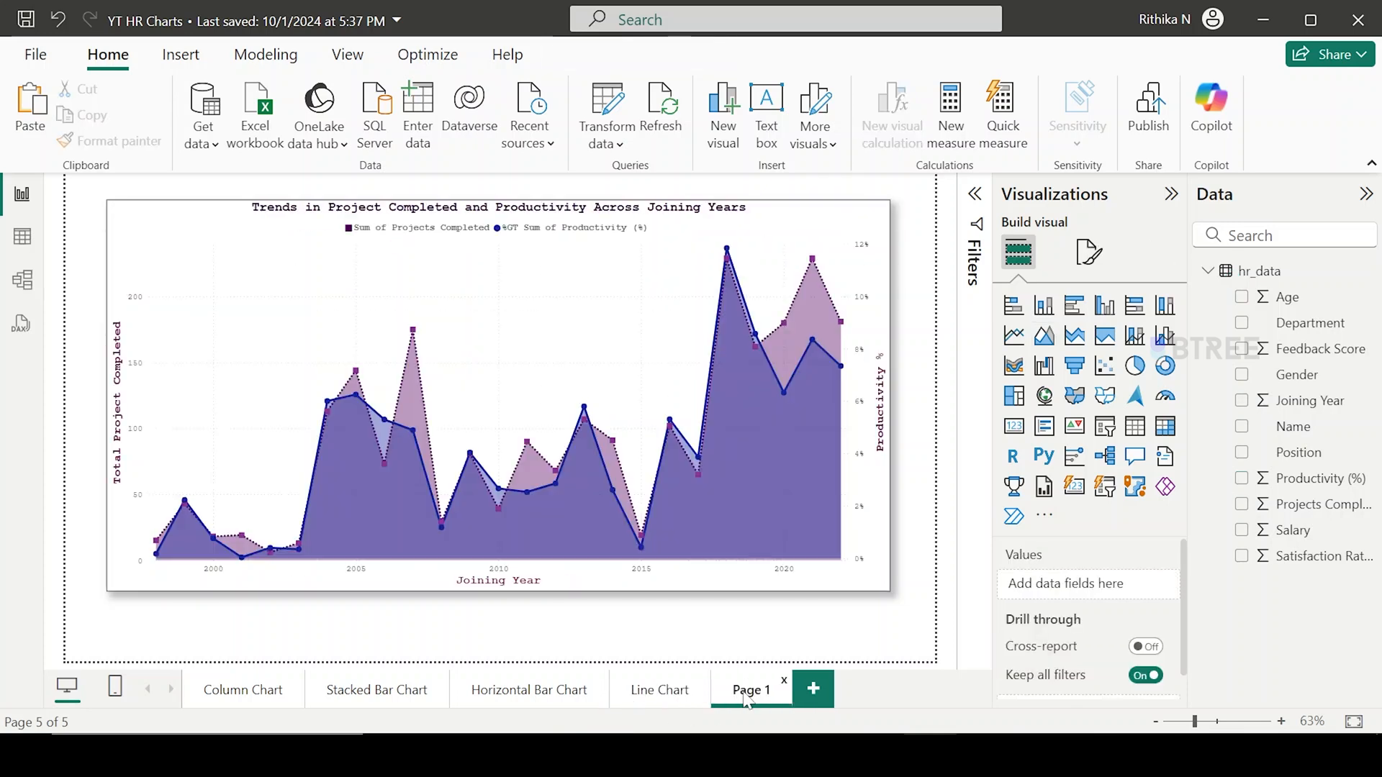
click(636, 700)
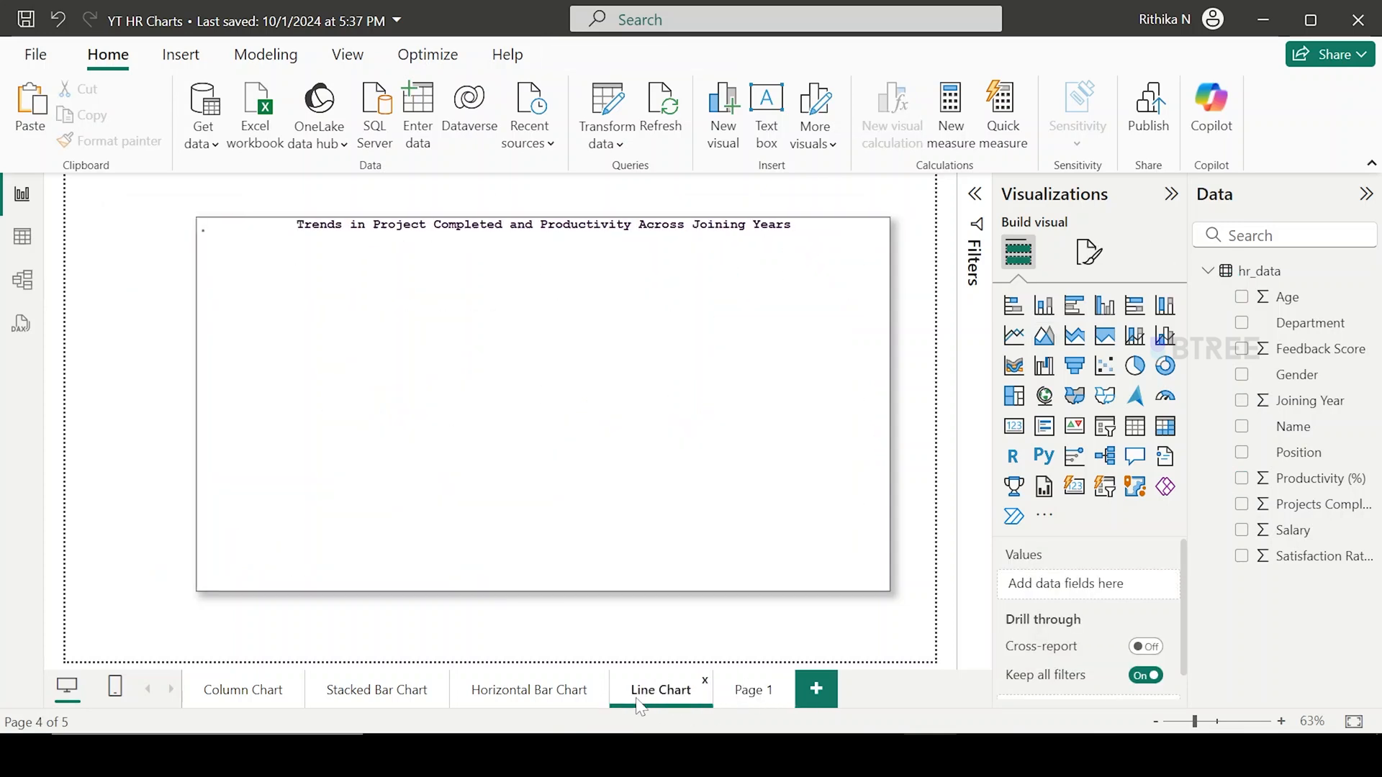
click(214, 235)
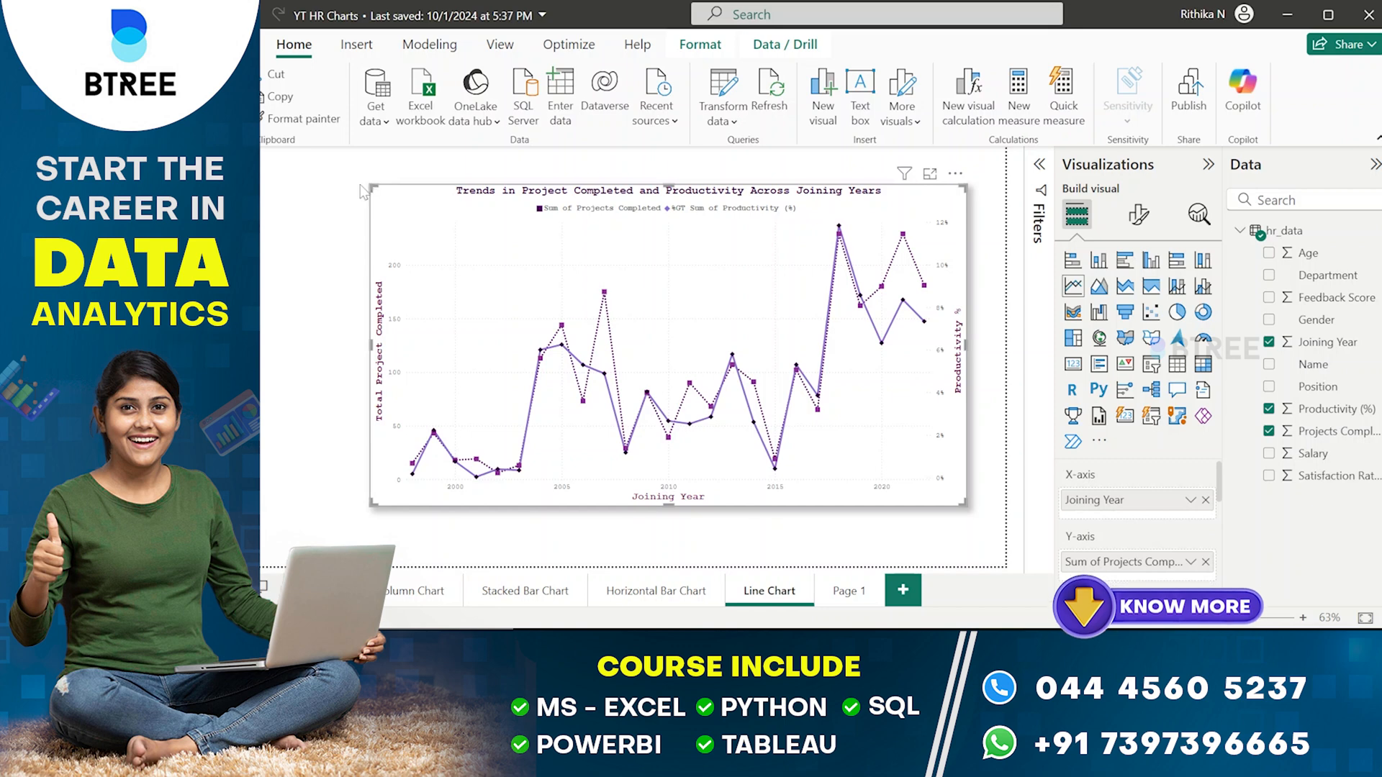
drag(362, 190, 310, 186)
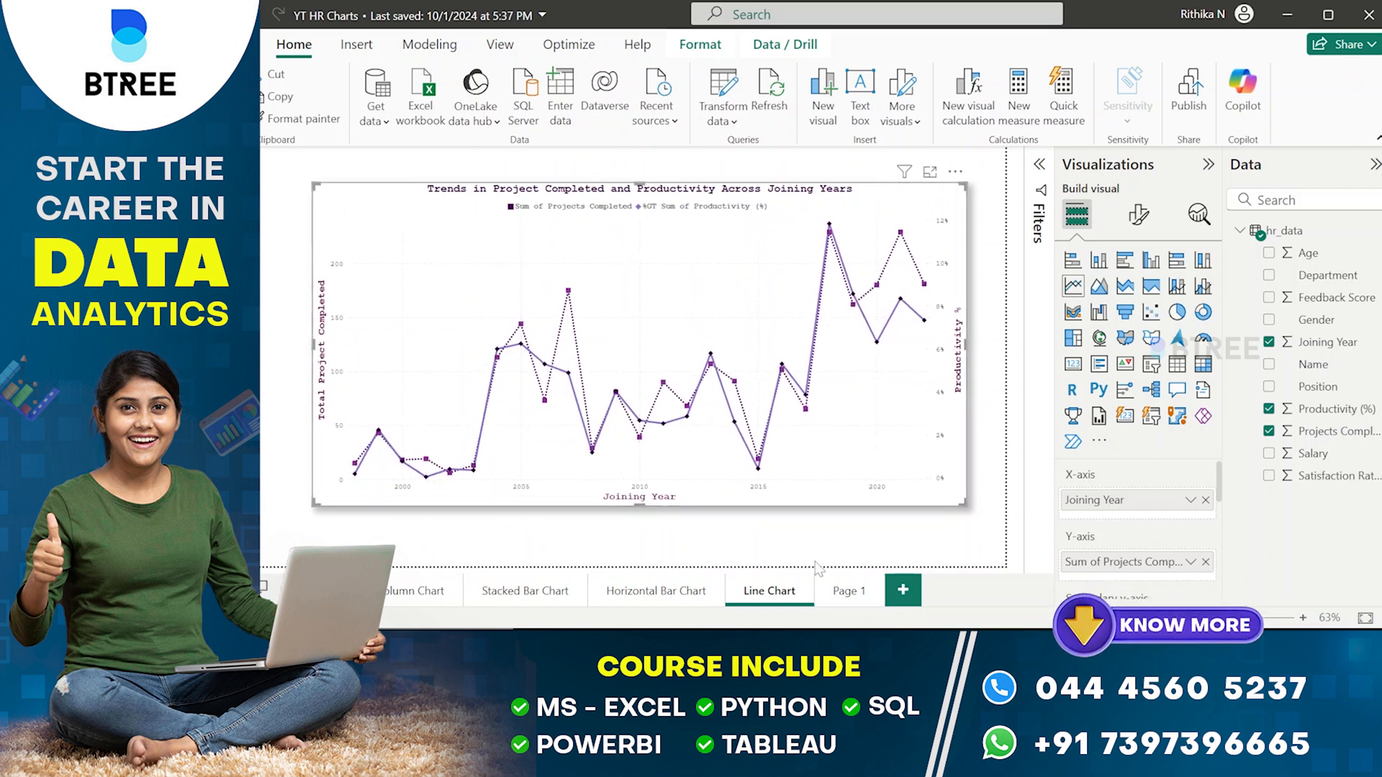
Rename the new report page as "Area Chart".
click(837, 592)
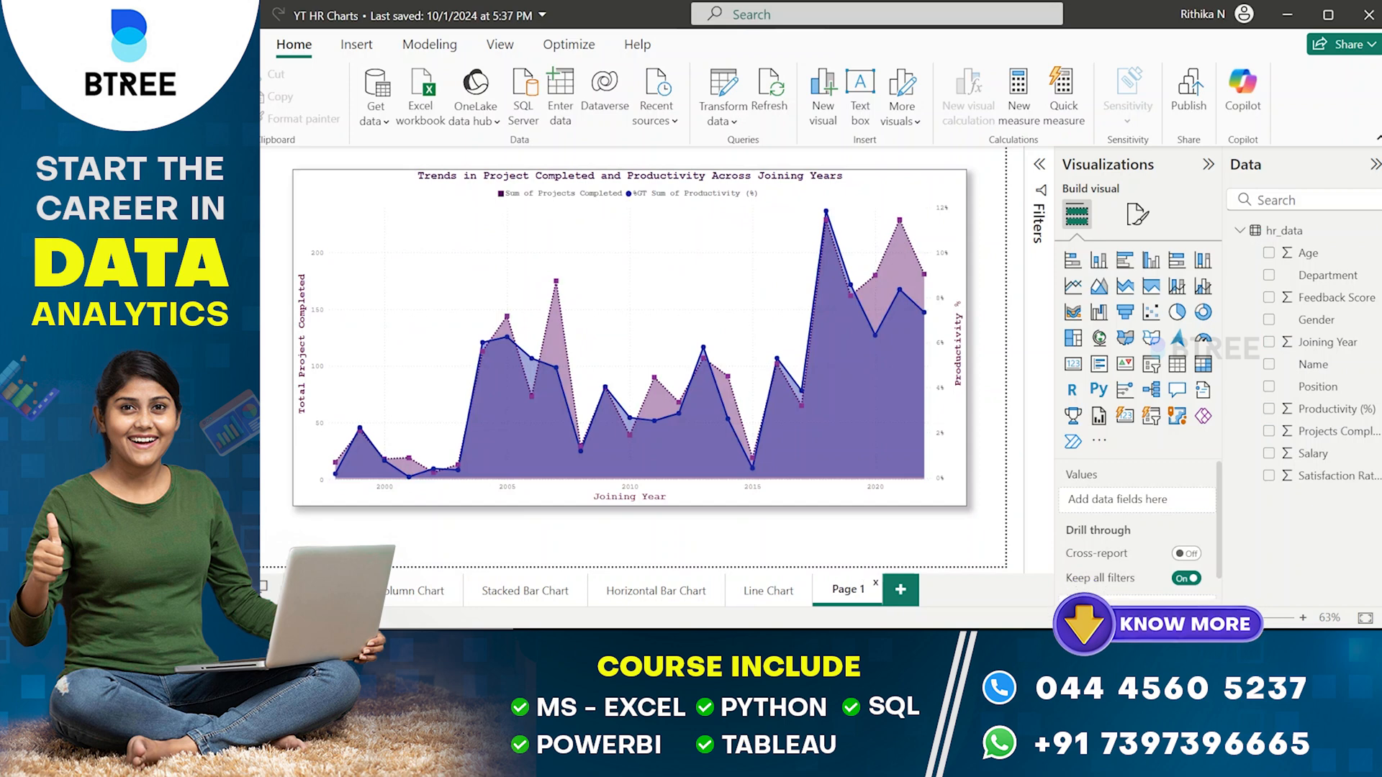
double_click(844, 589)
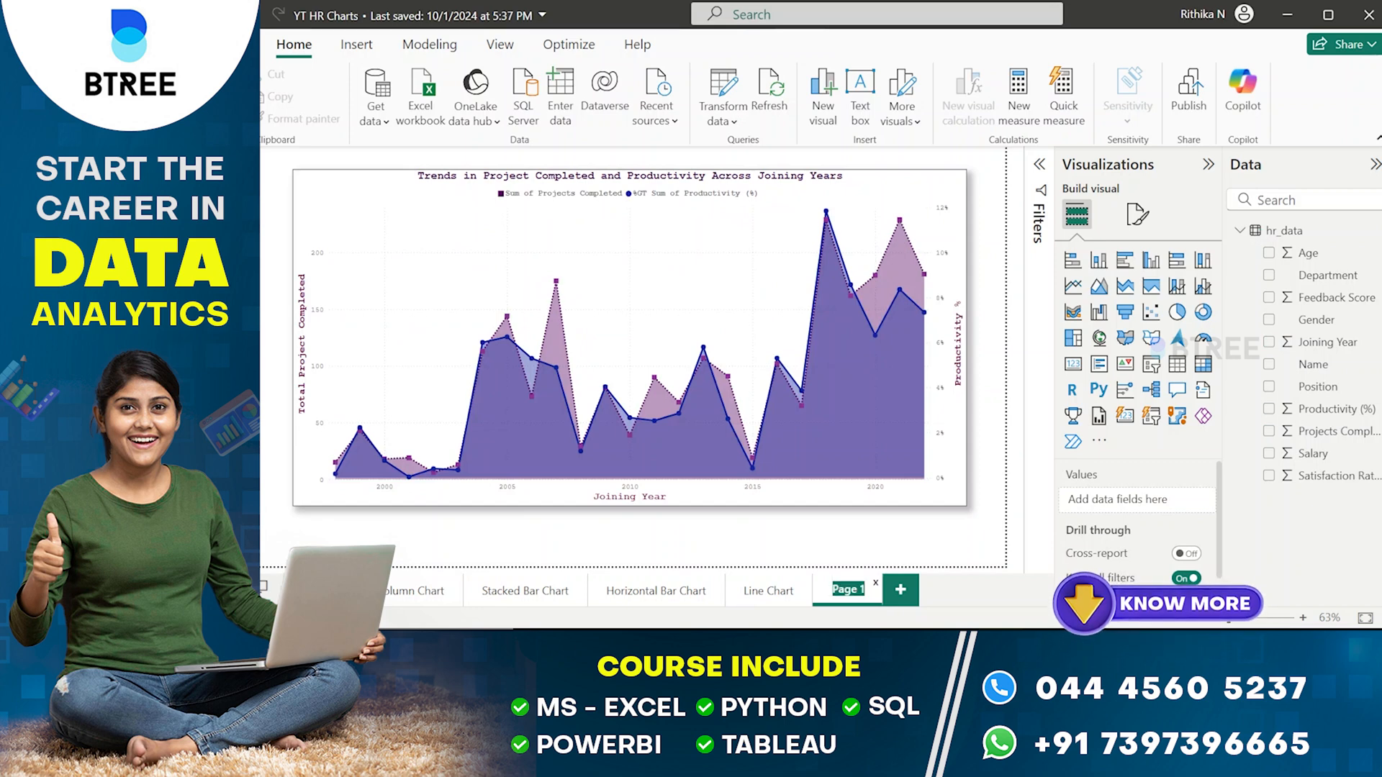
text(Area)
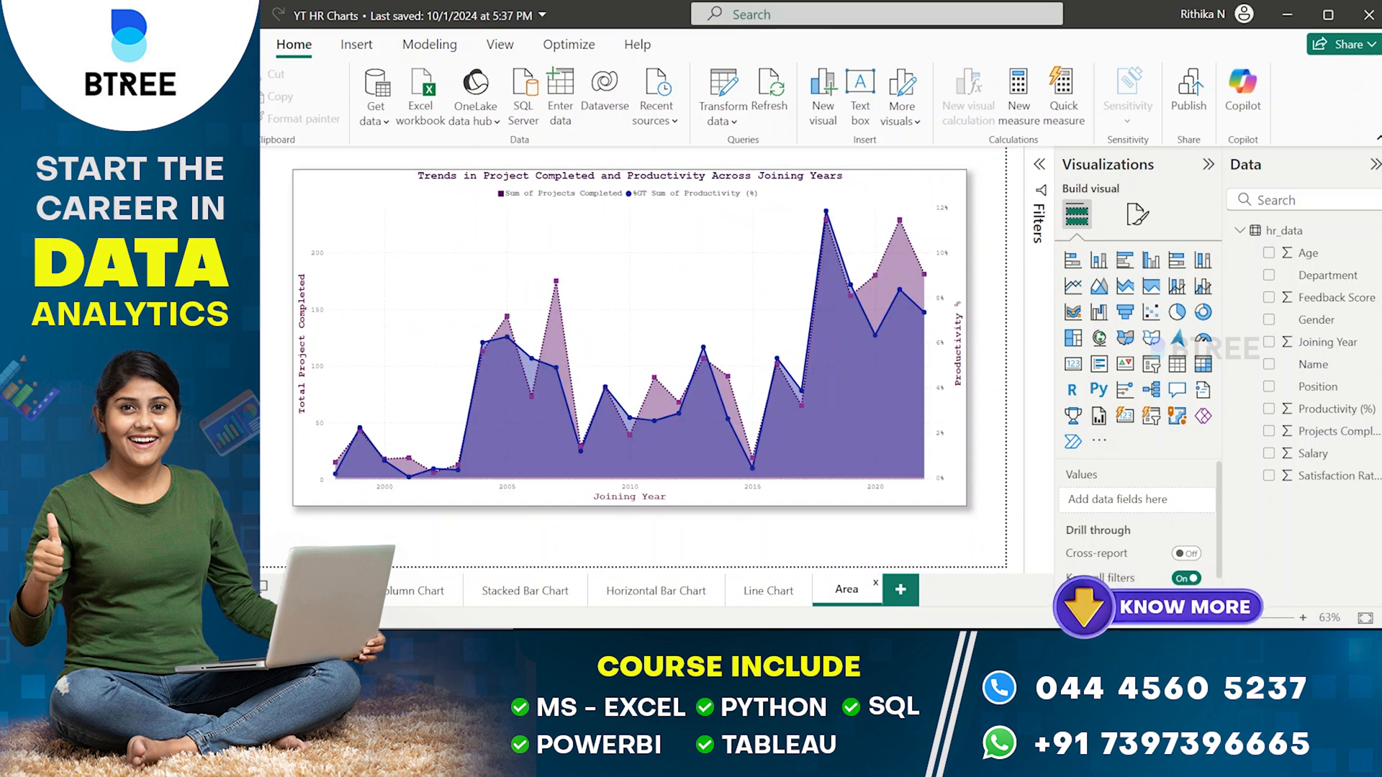
text( C)
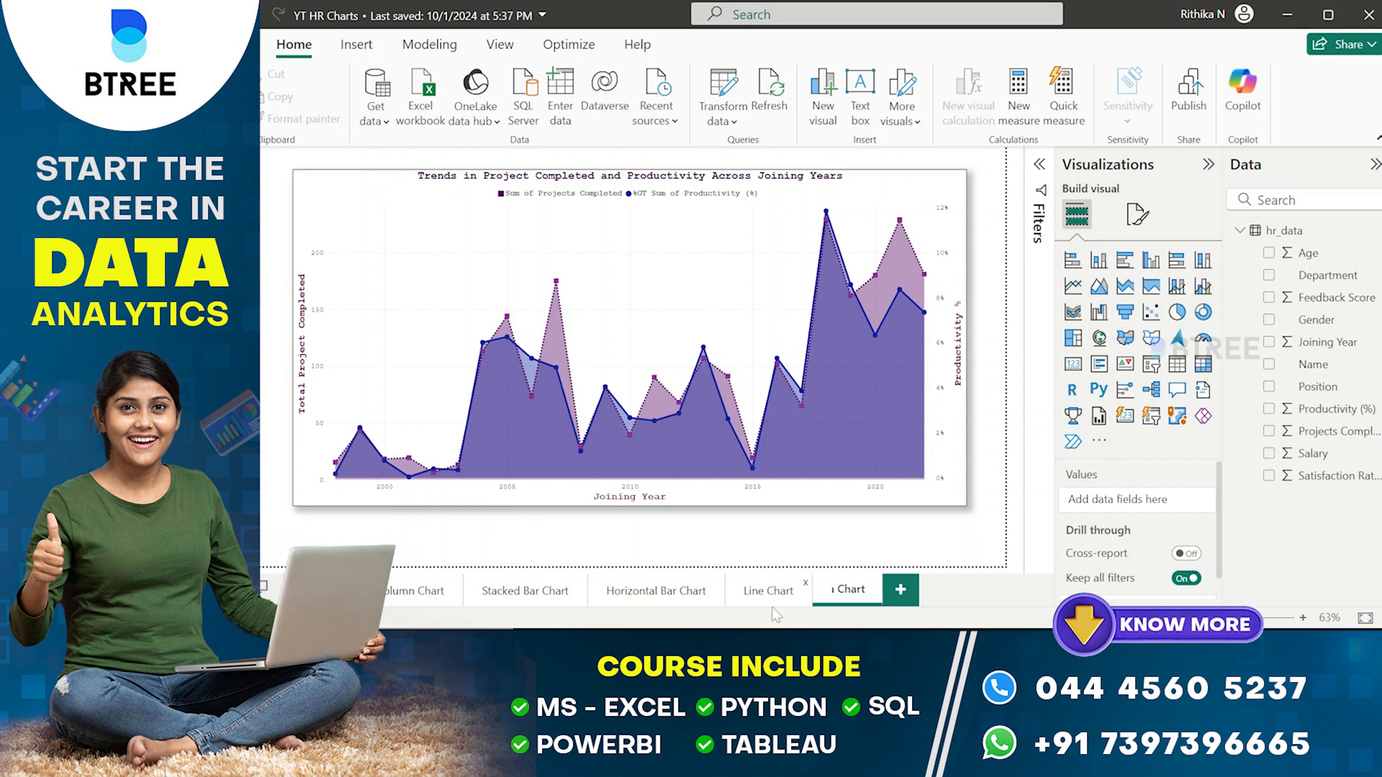
text(hart)
Turn on the shade area for the chart on the Line Chart page.
click(772, 605)
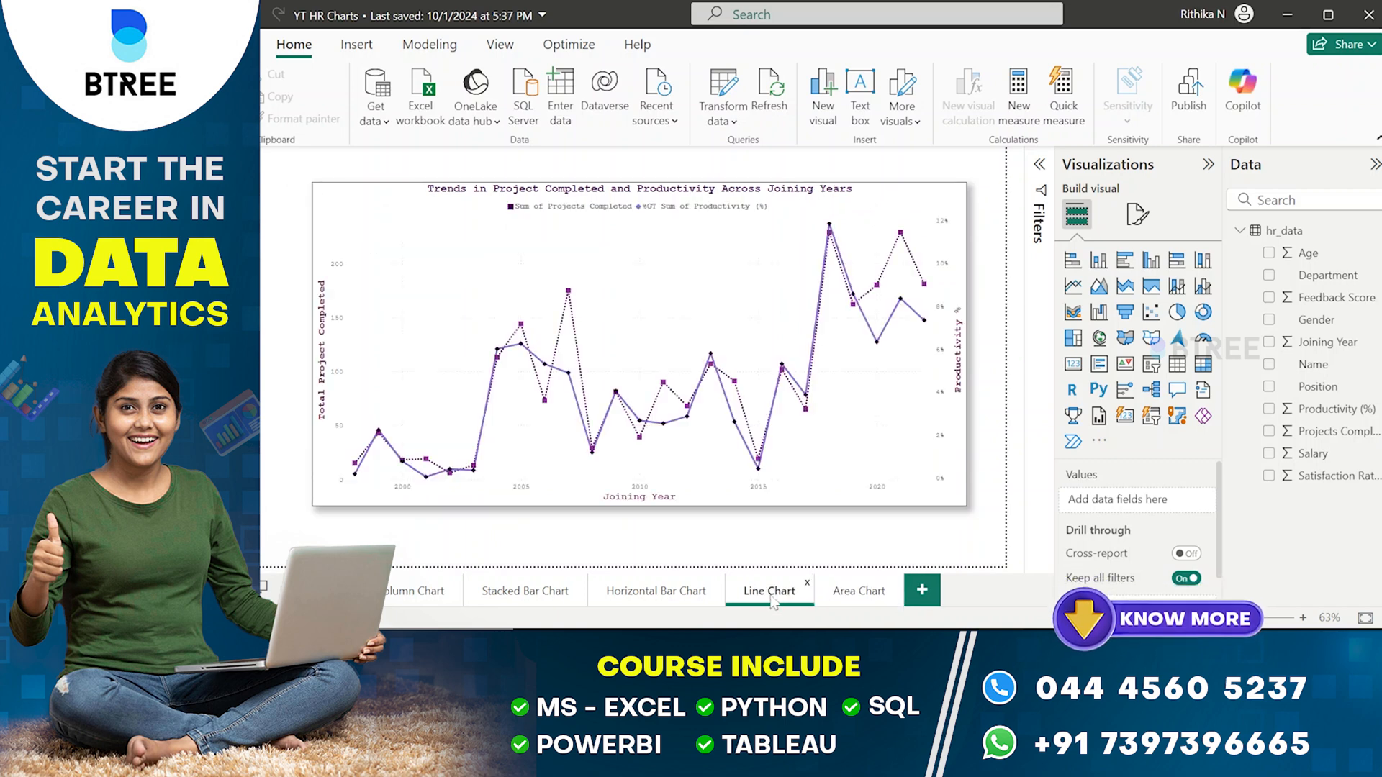
click(1137, 215)
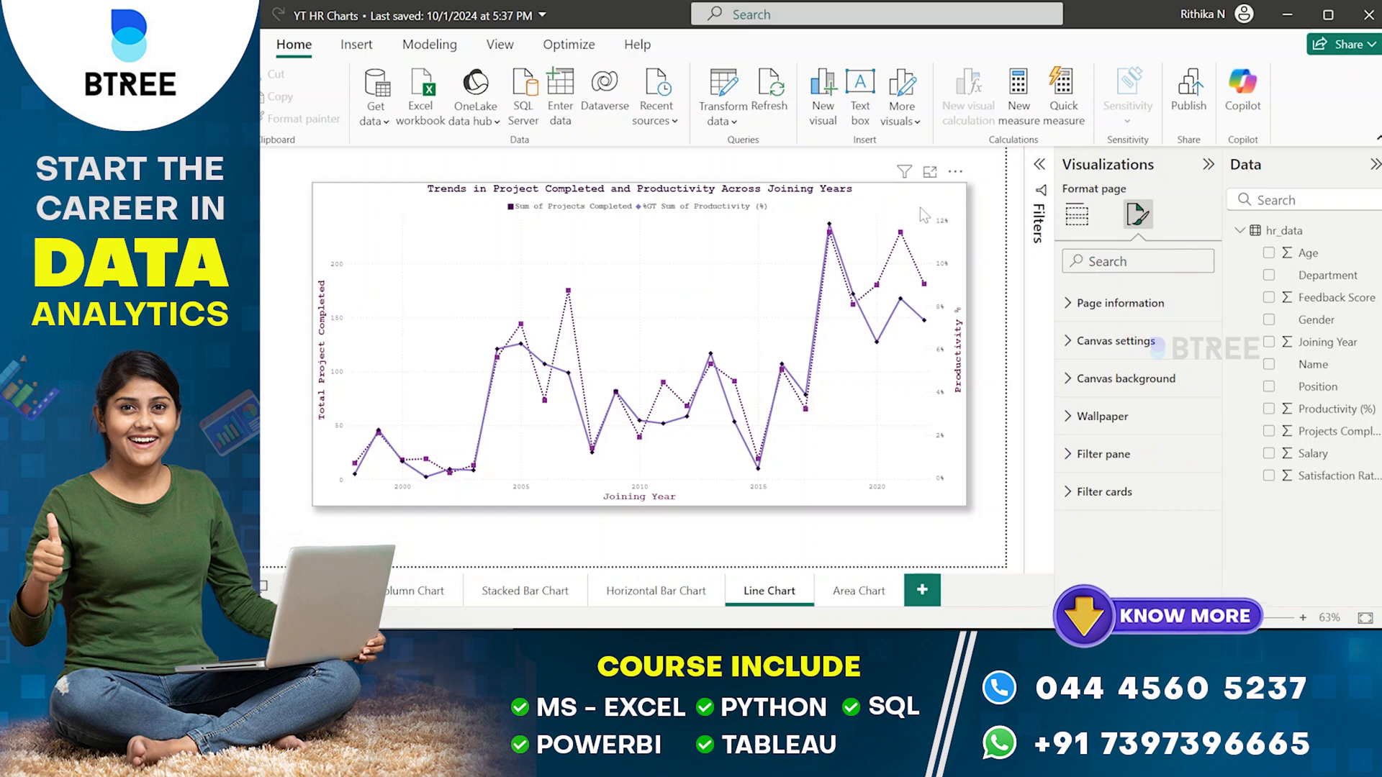
click(920, 208)
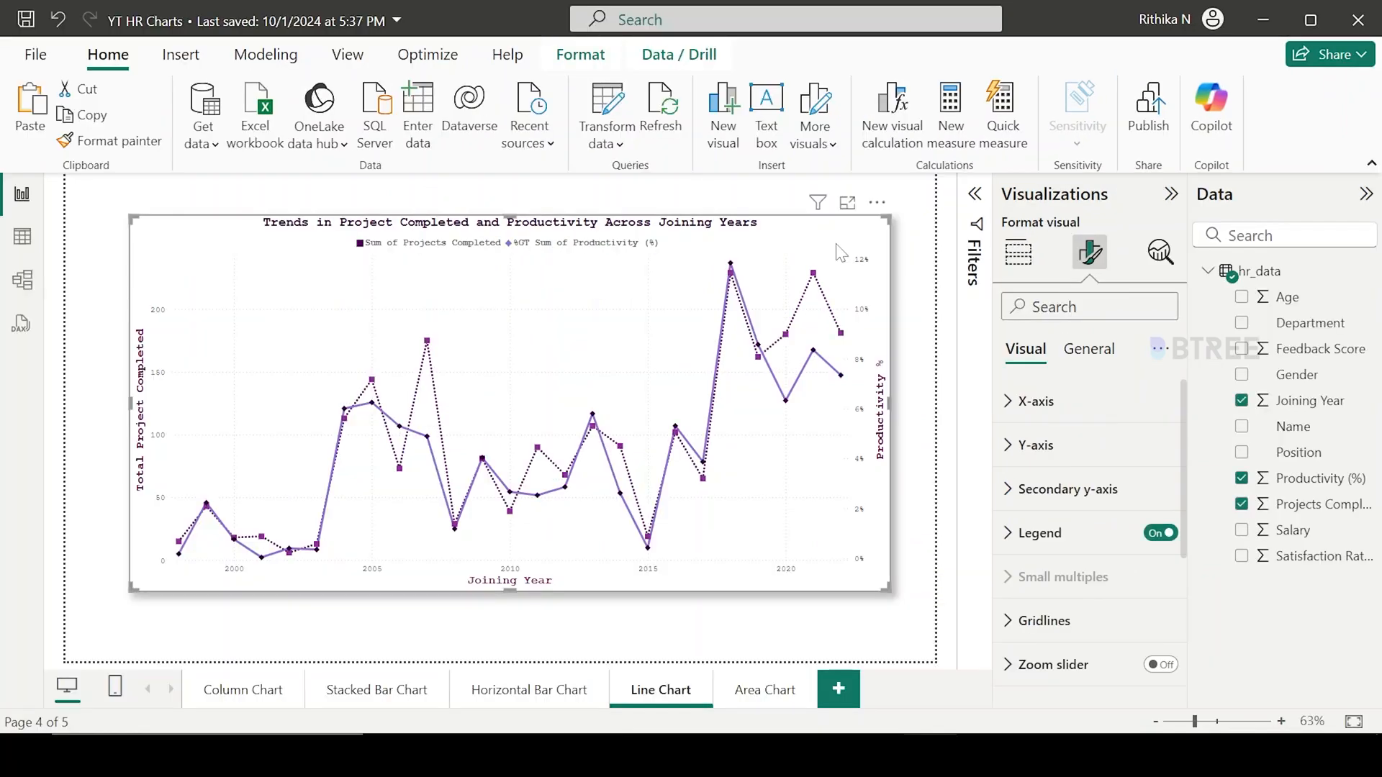
scroll(1058, 655, down, 3)
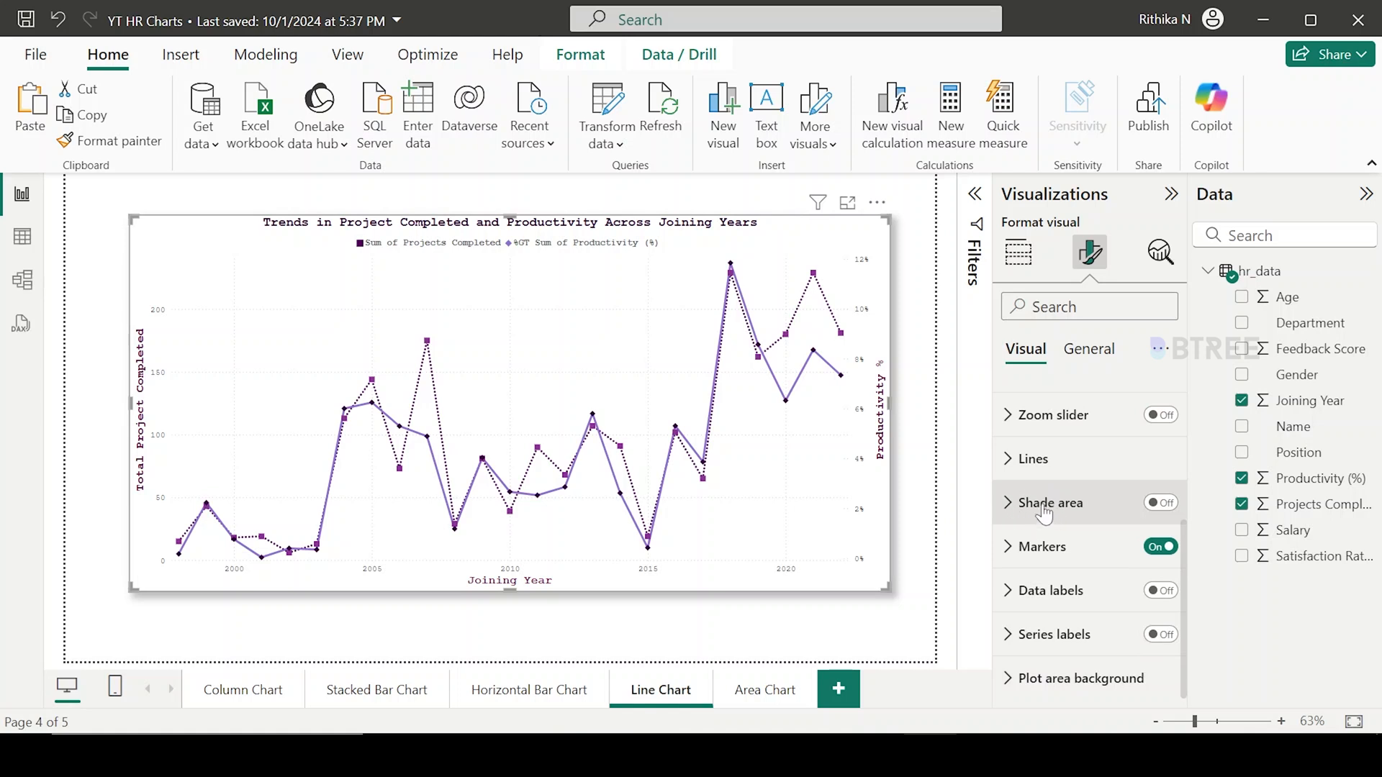
click(1154, 504)
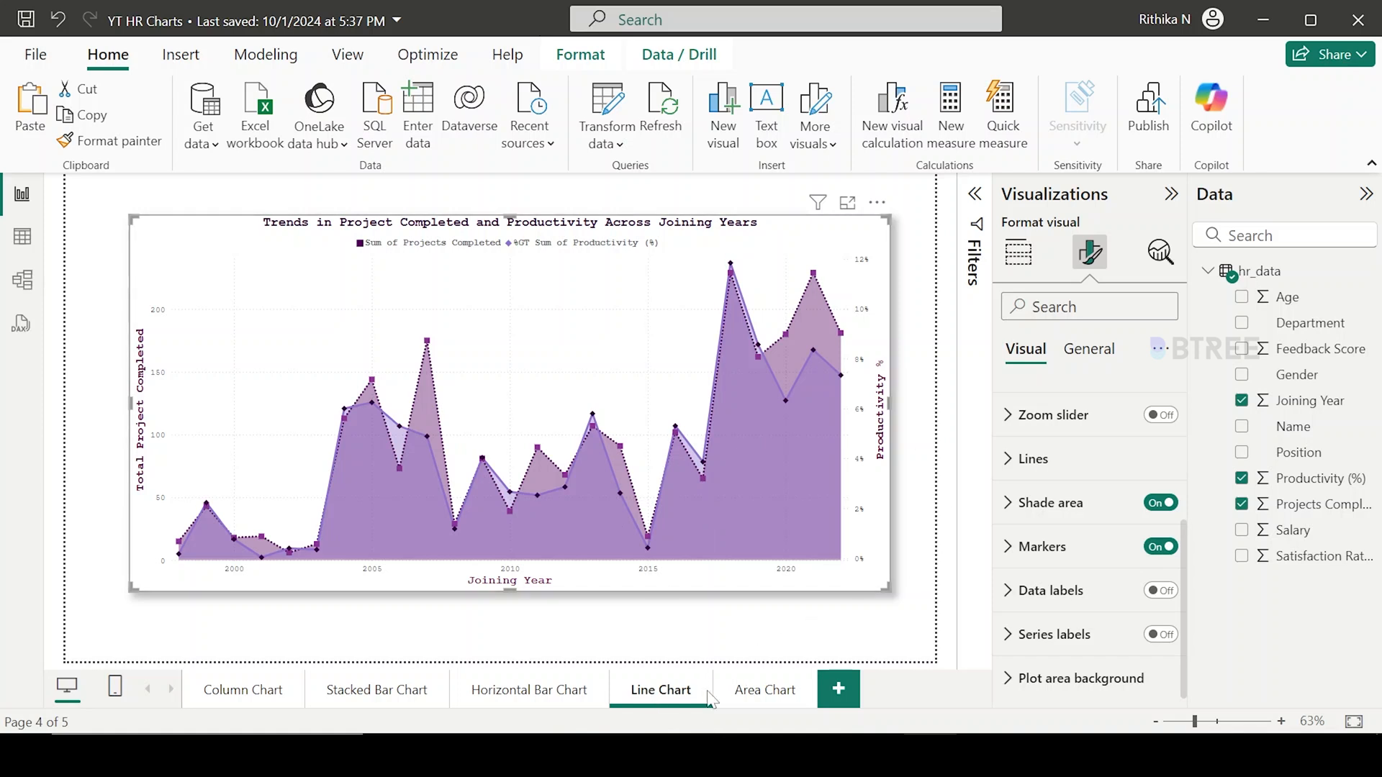
click(1171, 507)
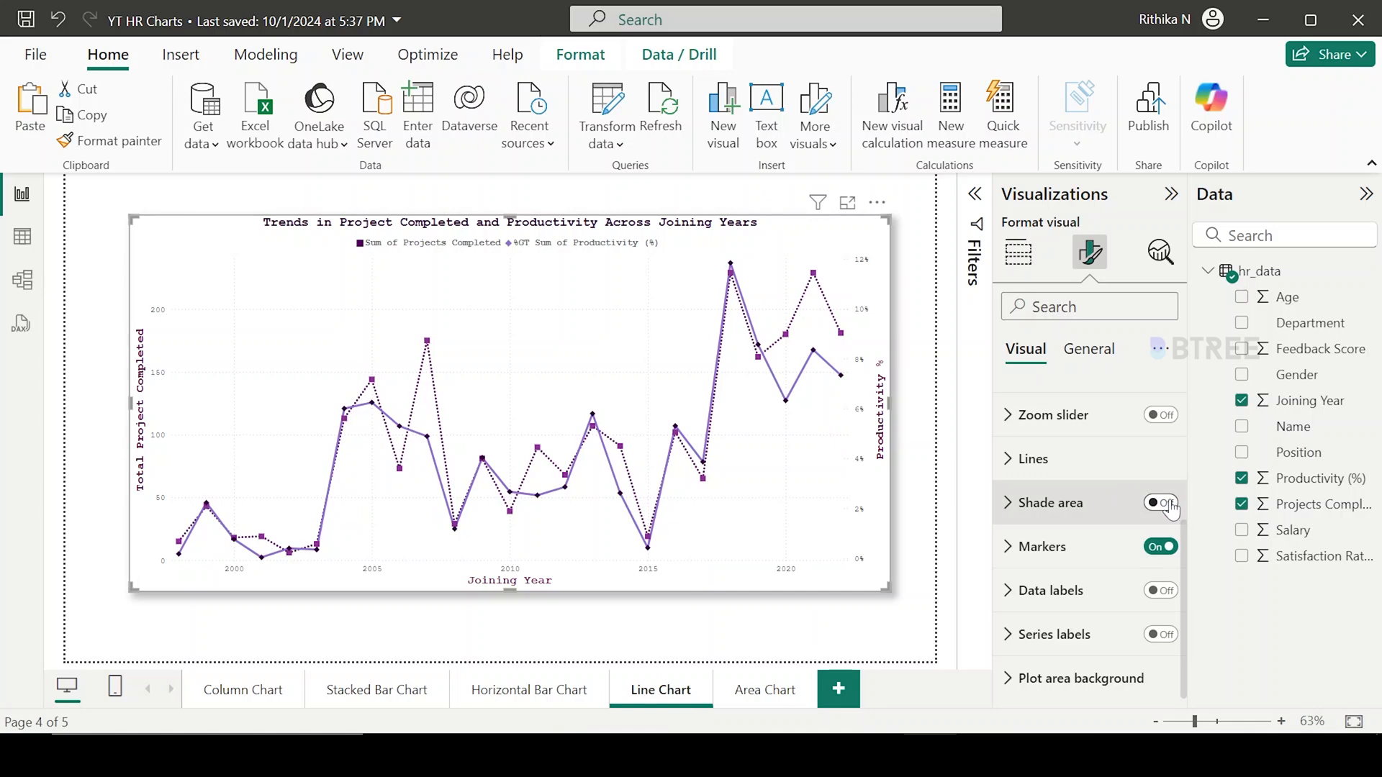
click(1171, 505)
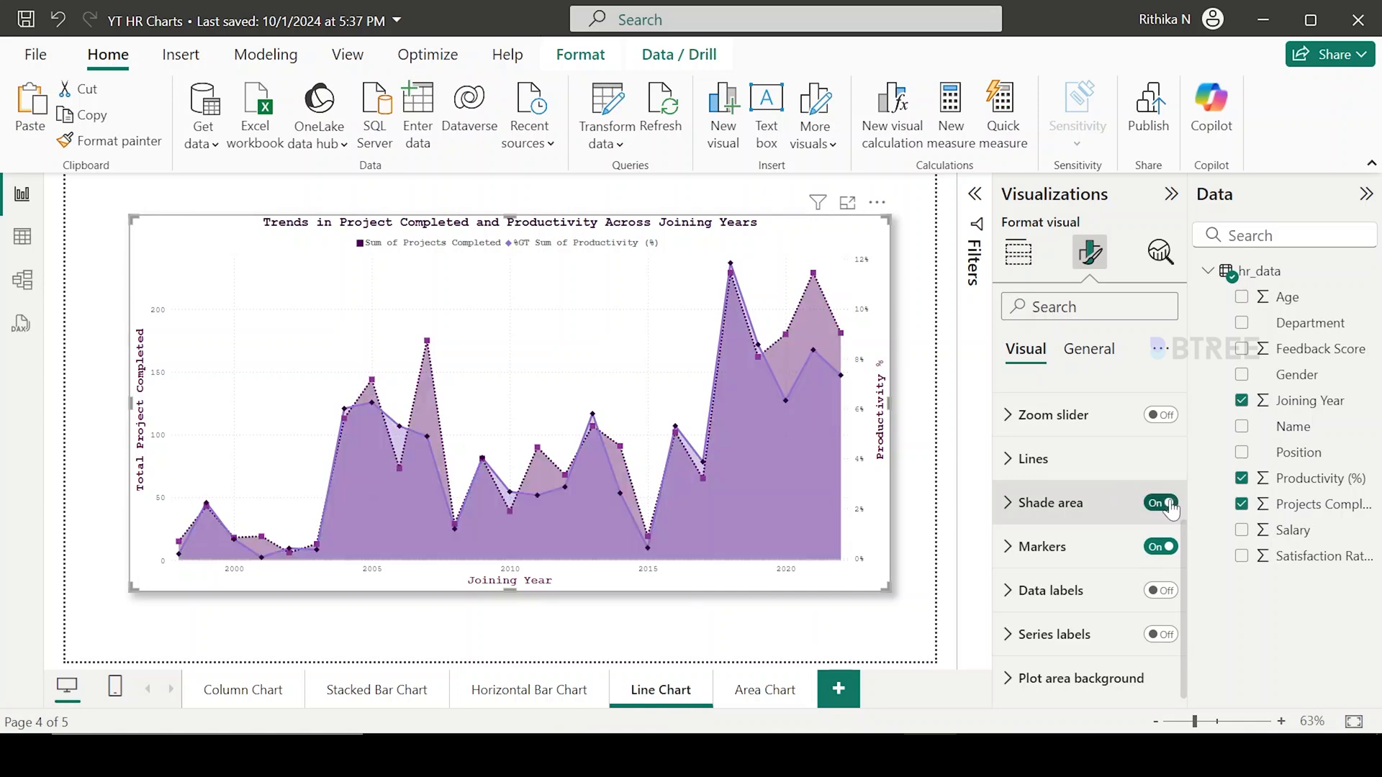
Compare the shaded line chart with the area chart on the Area Chart page.
click(769, 691)
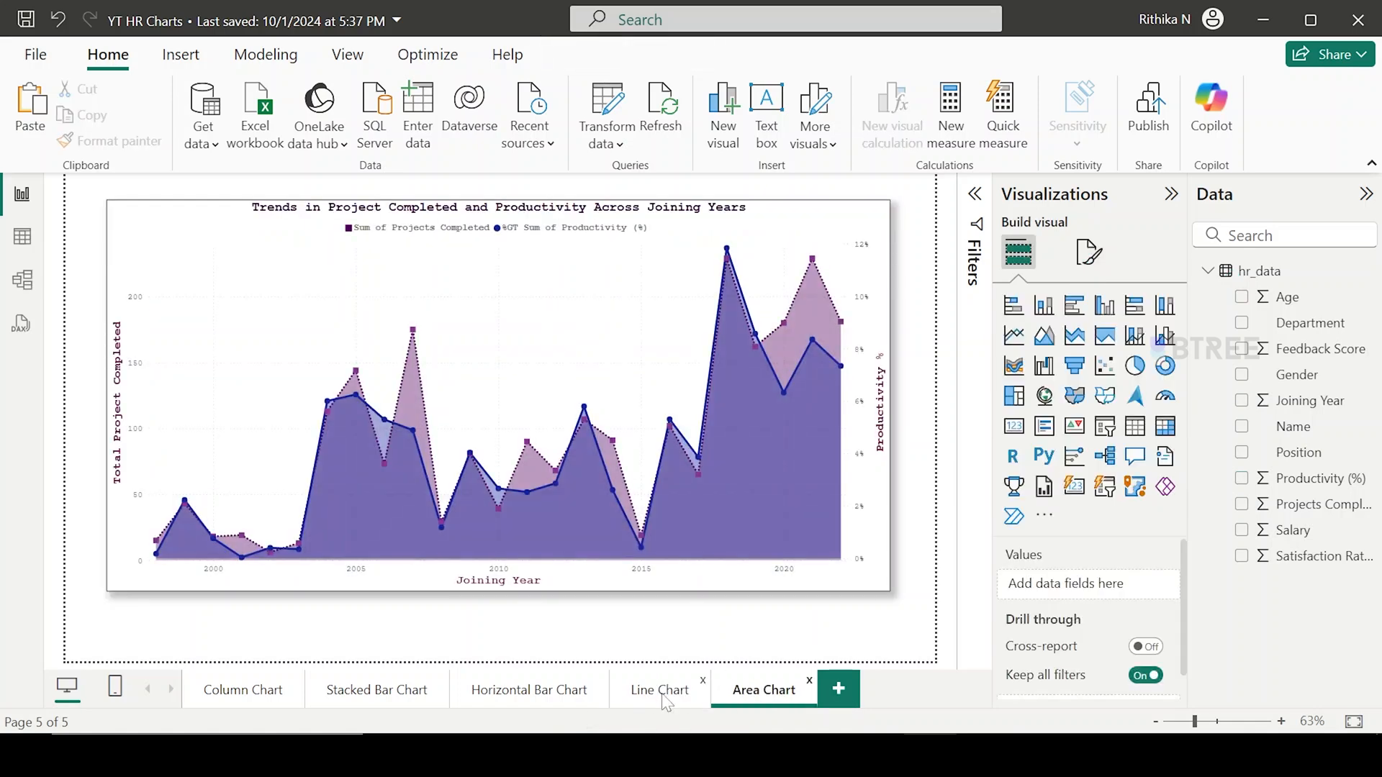
click(661, 691)
click(747, 705)
click(661, 692)
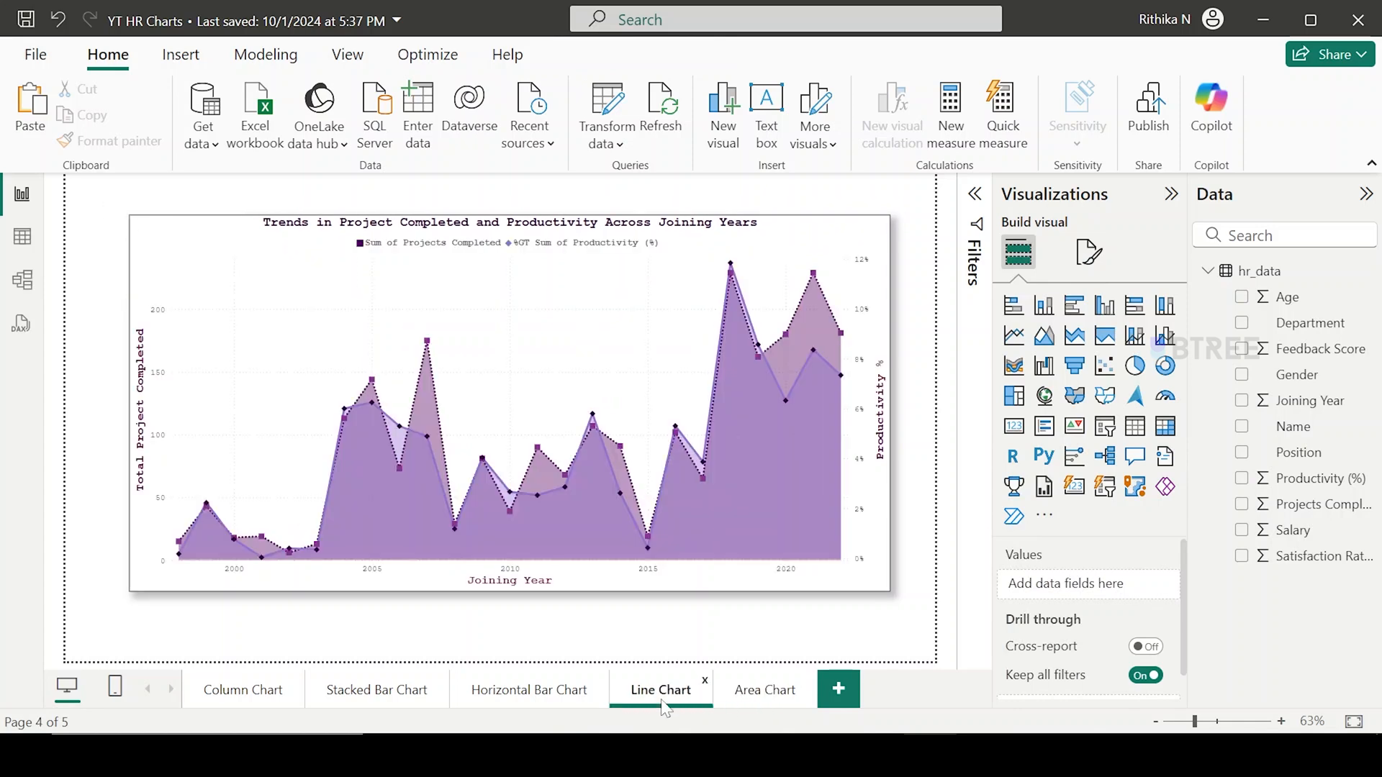
click(753, 702)
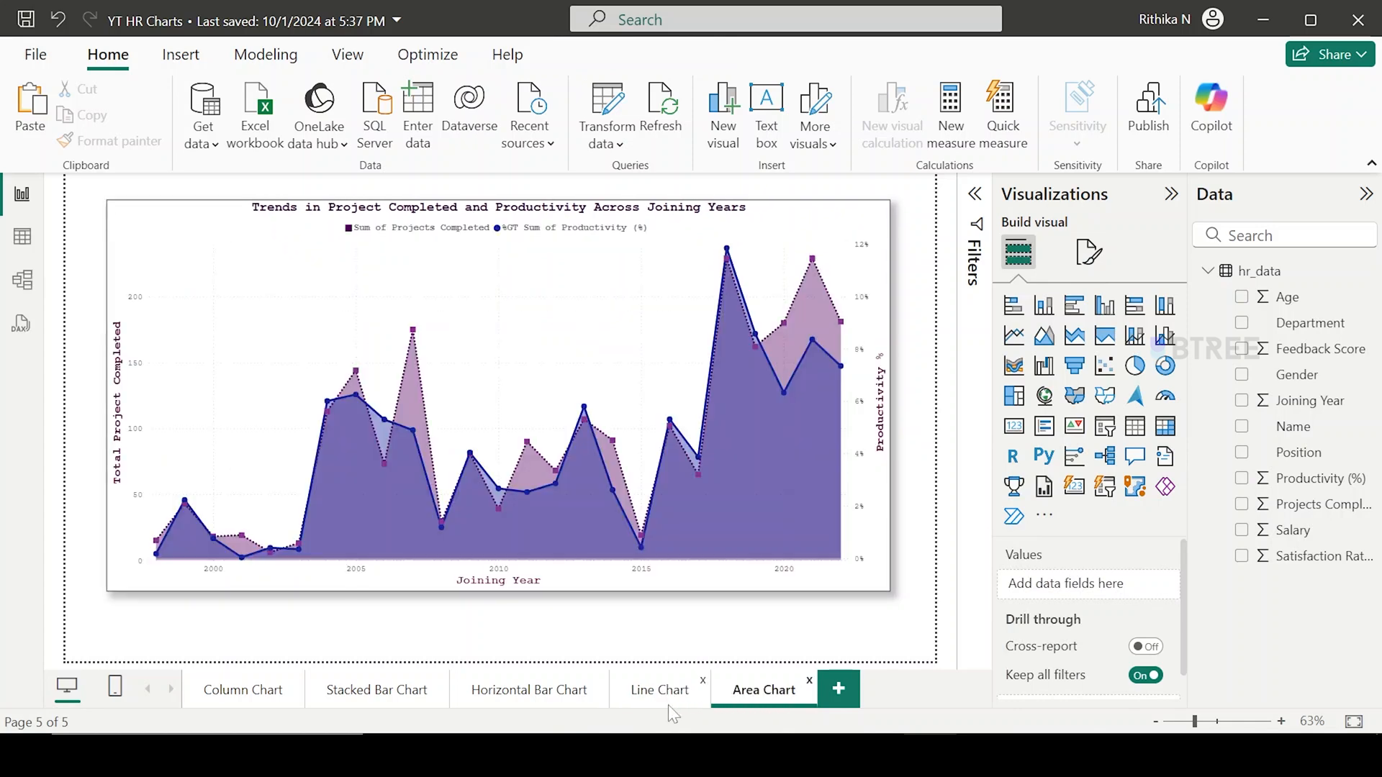
click(668, 704)
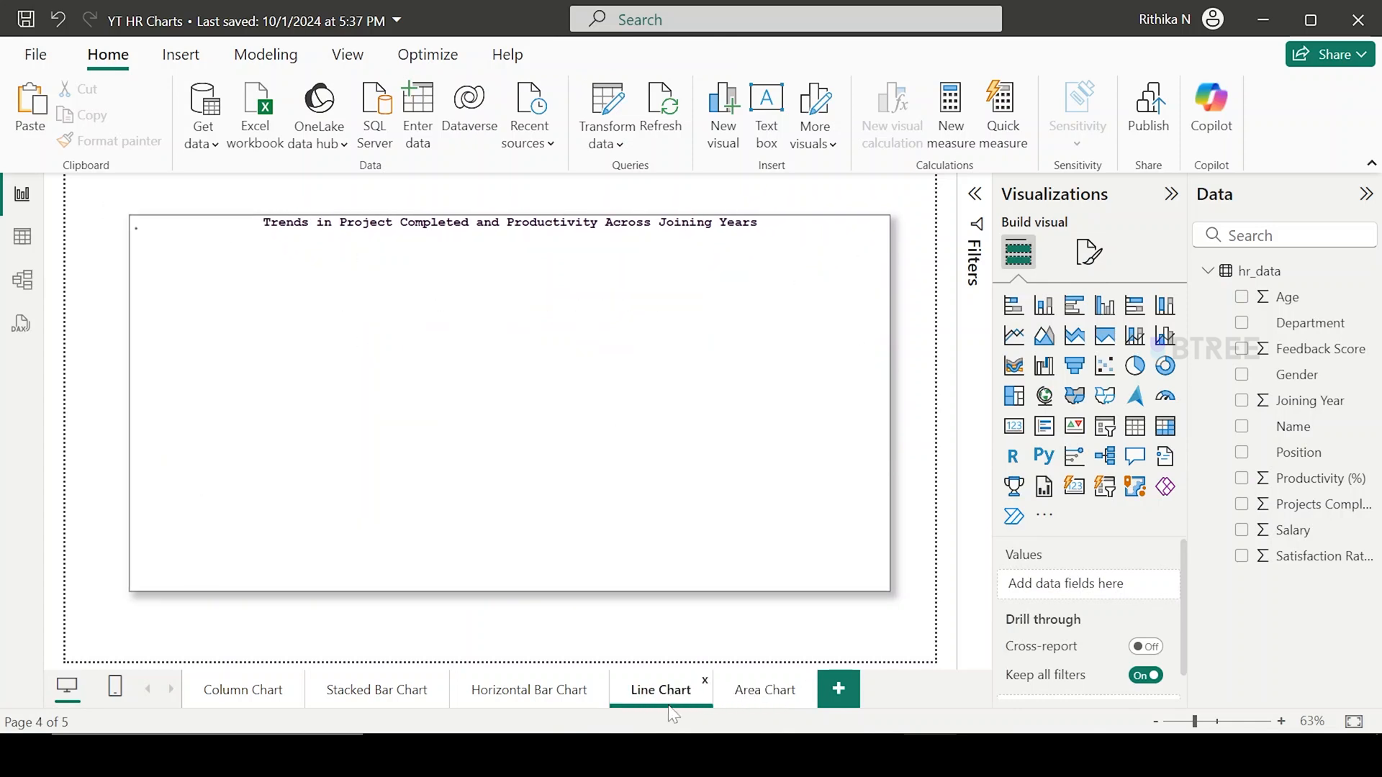
Turn off the line chart's shade area.
click(1089, 251)
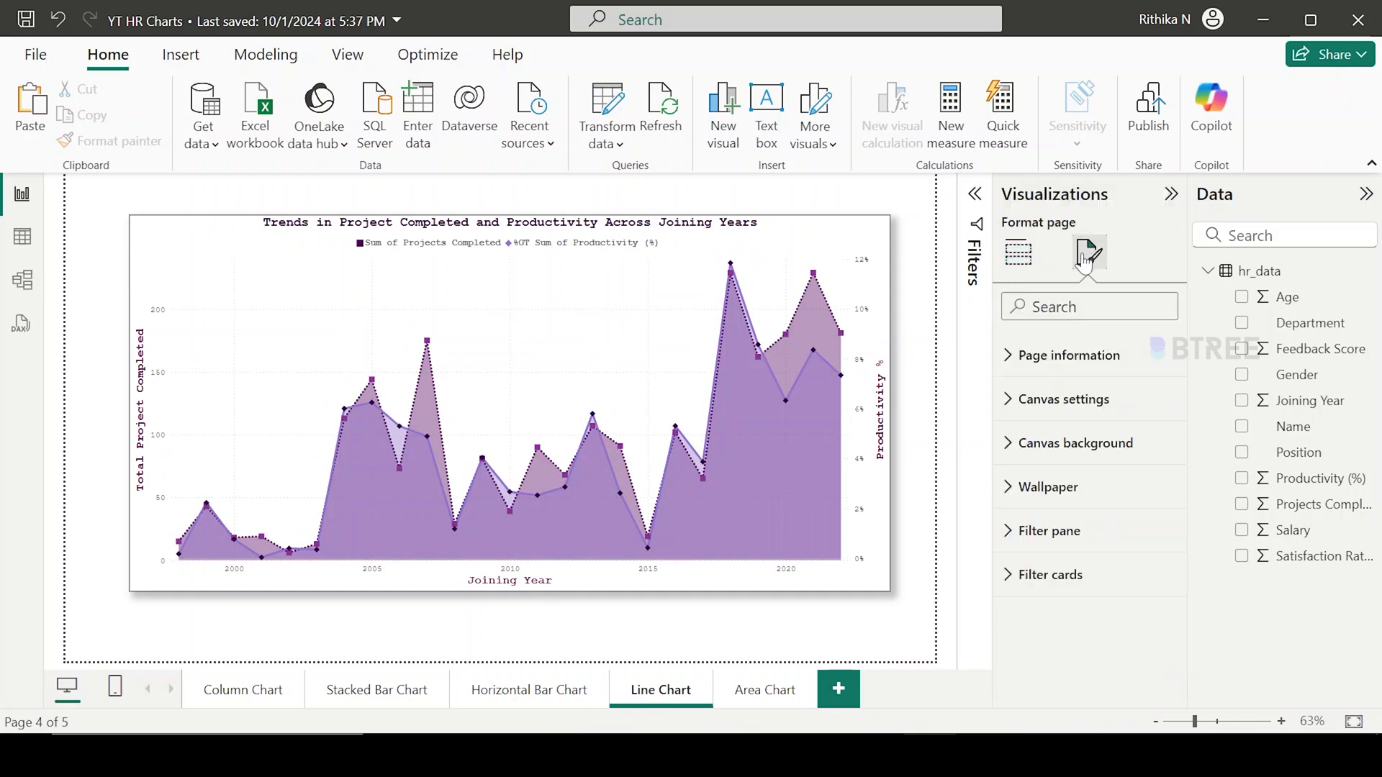
click(1091, 441)
click(1083, 443)
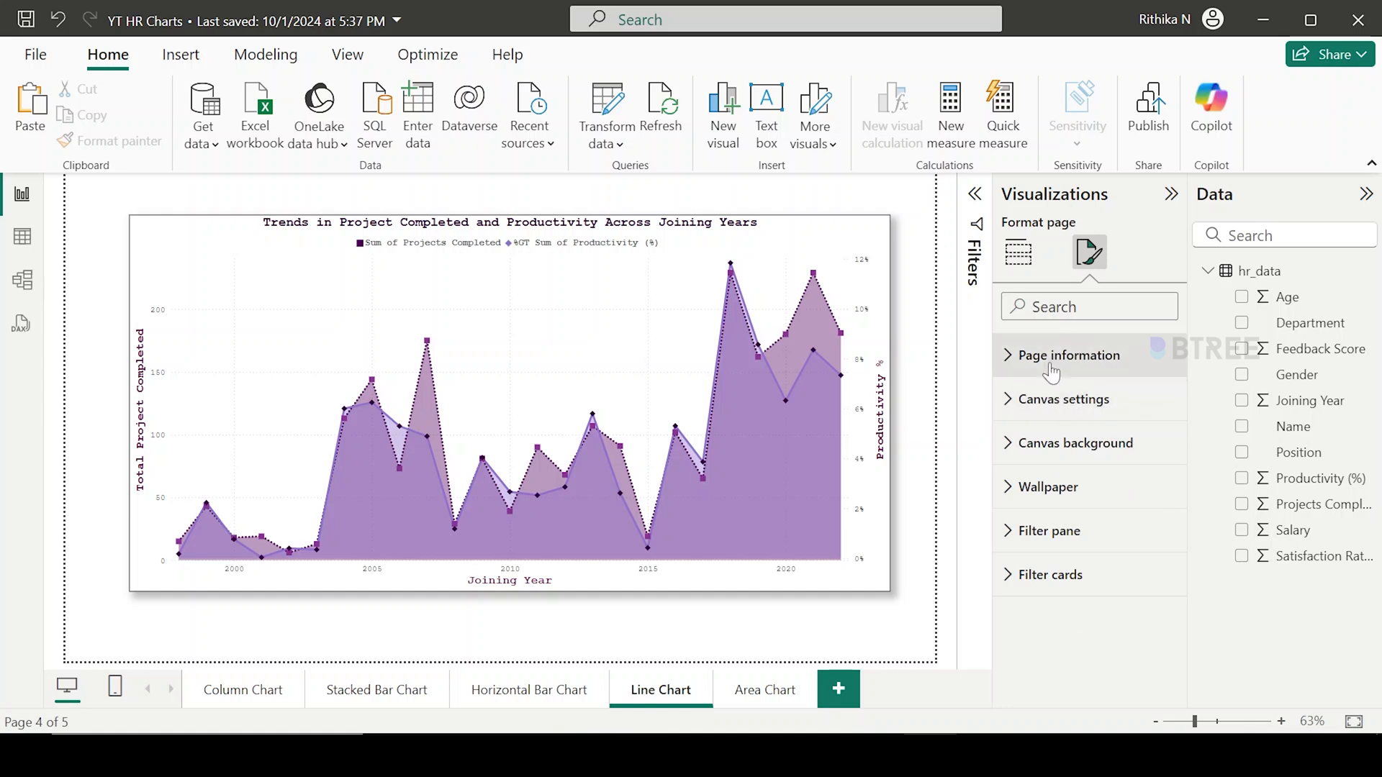
click(862, 247)
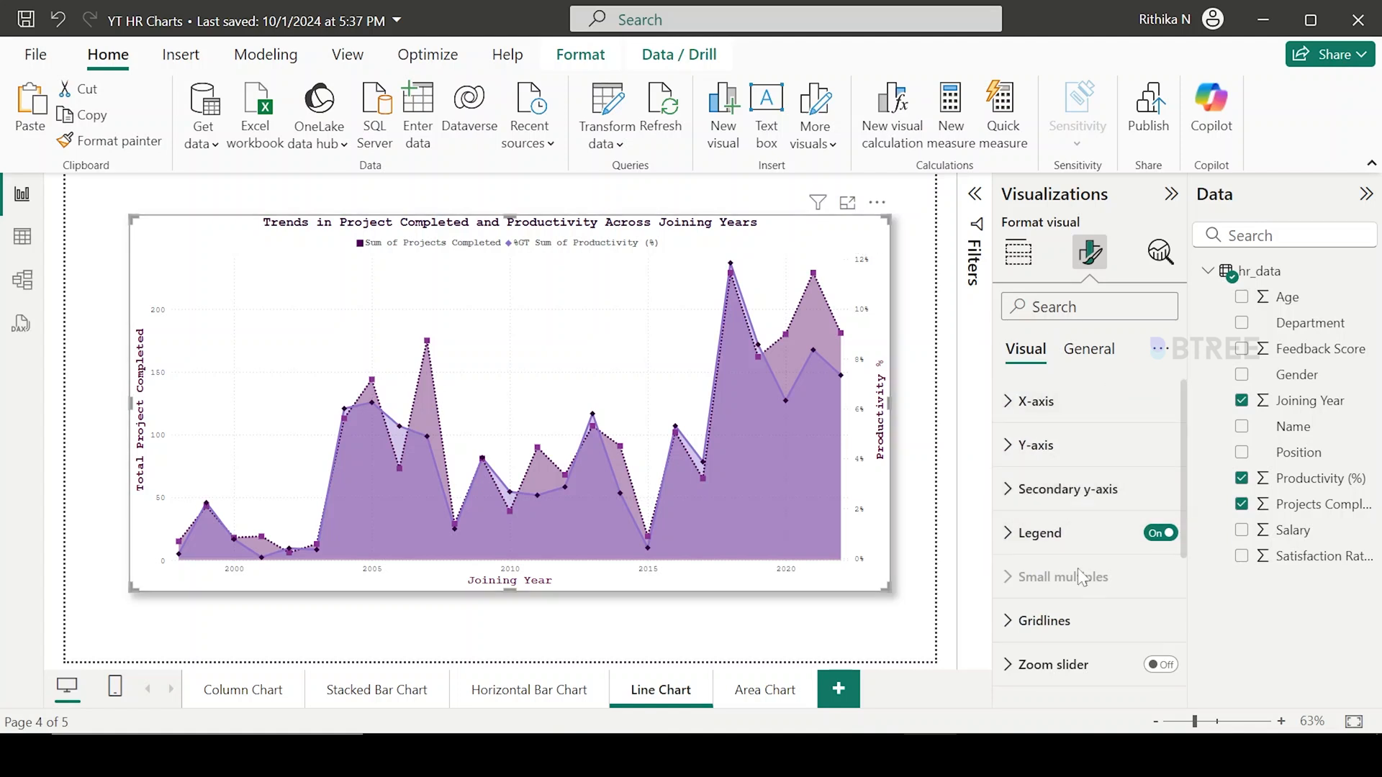
scroll(1128, 651, down, 5)
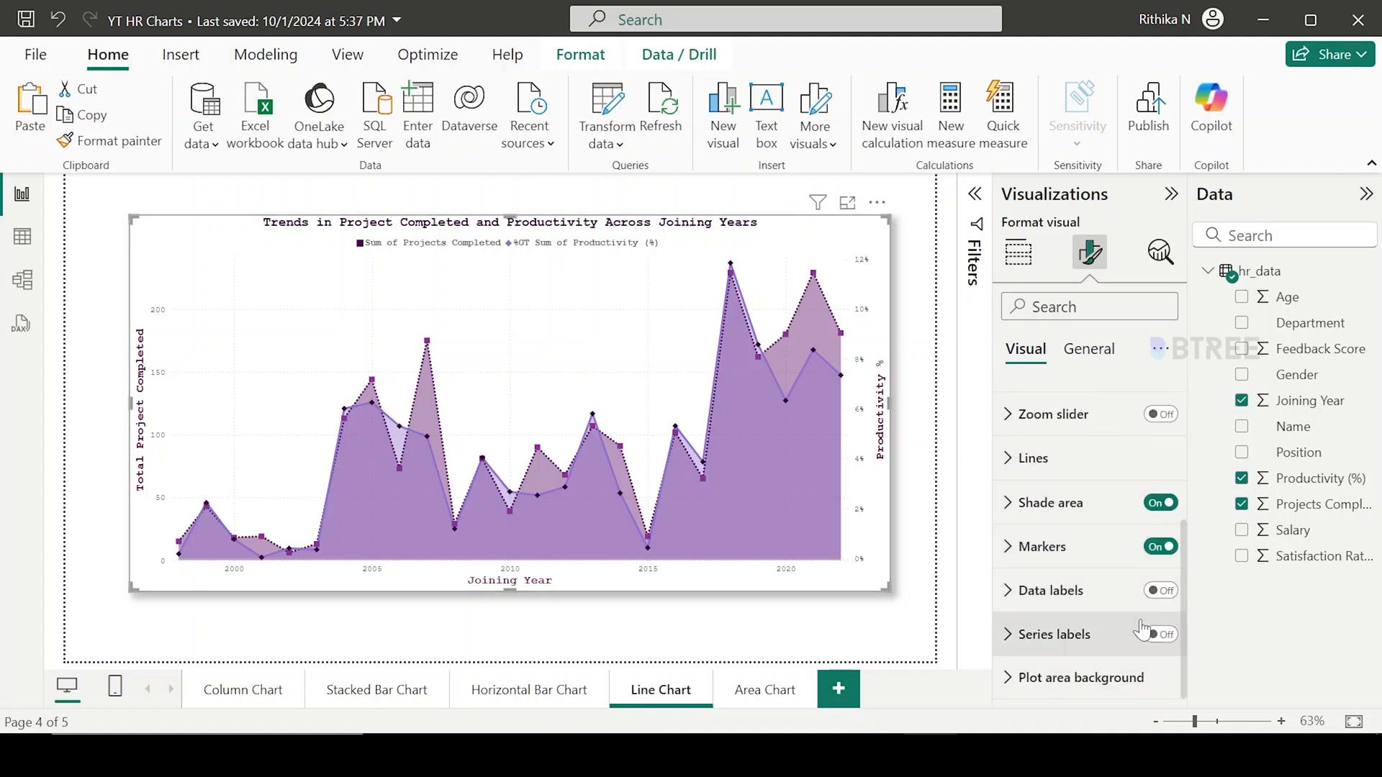
click(1162, 504)
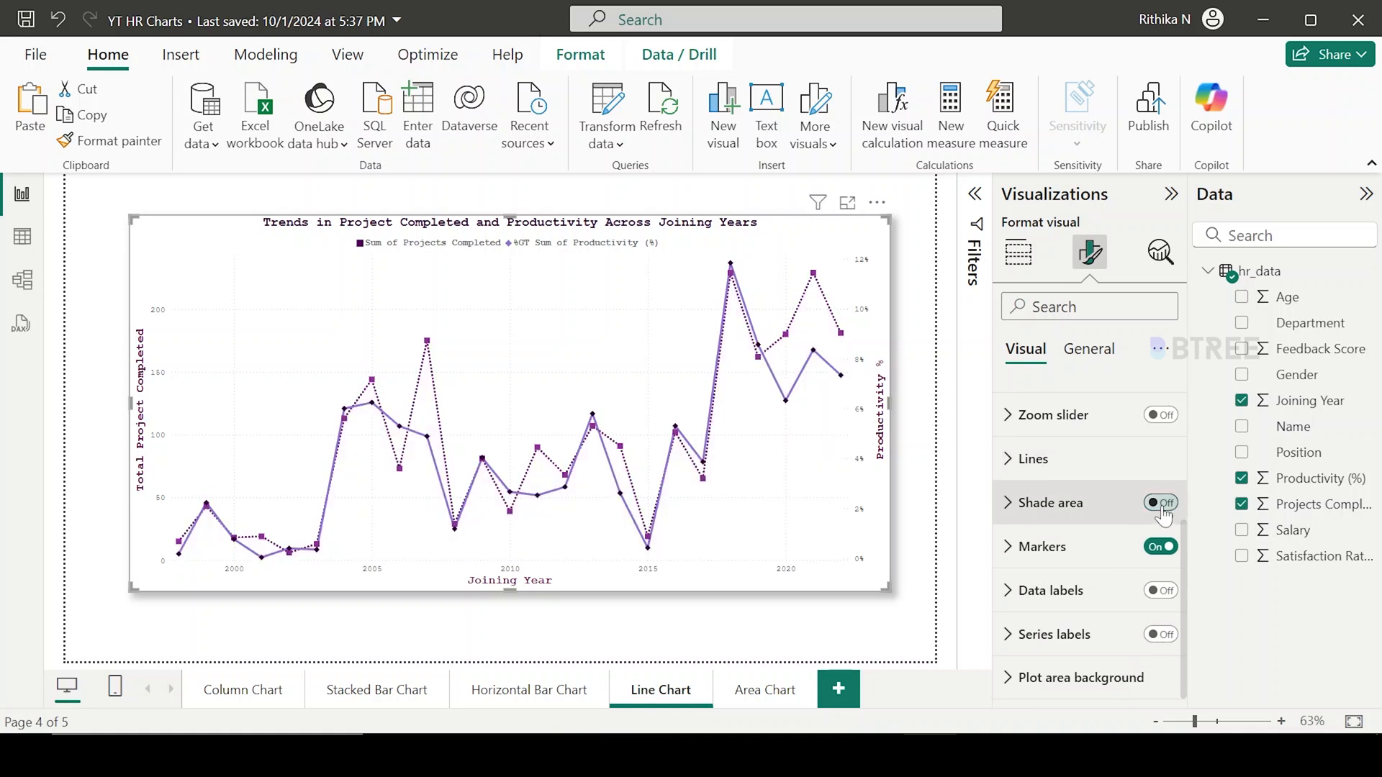
Rename the Y-axis field of the chart on the Line Chart page as "Projects Completed".
click(747, 700)
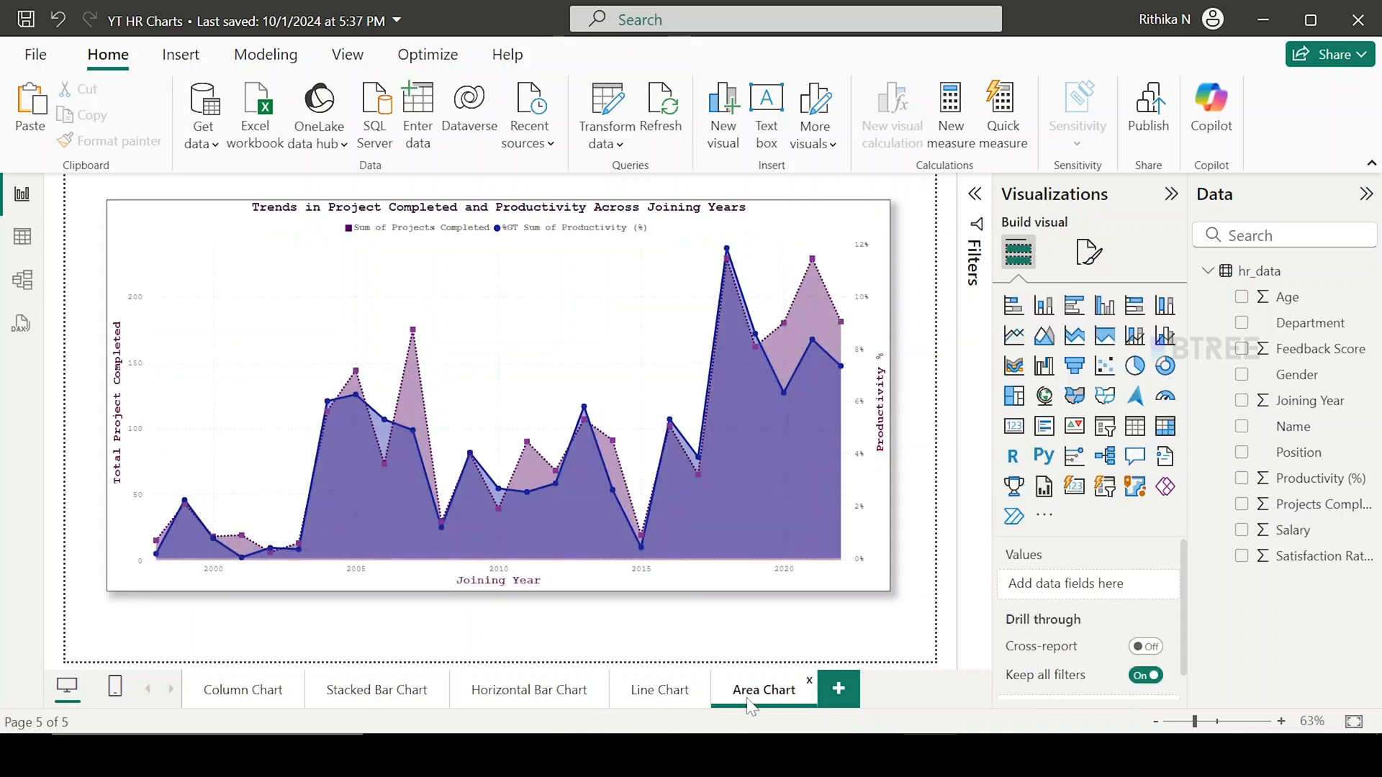
click(665, 693)
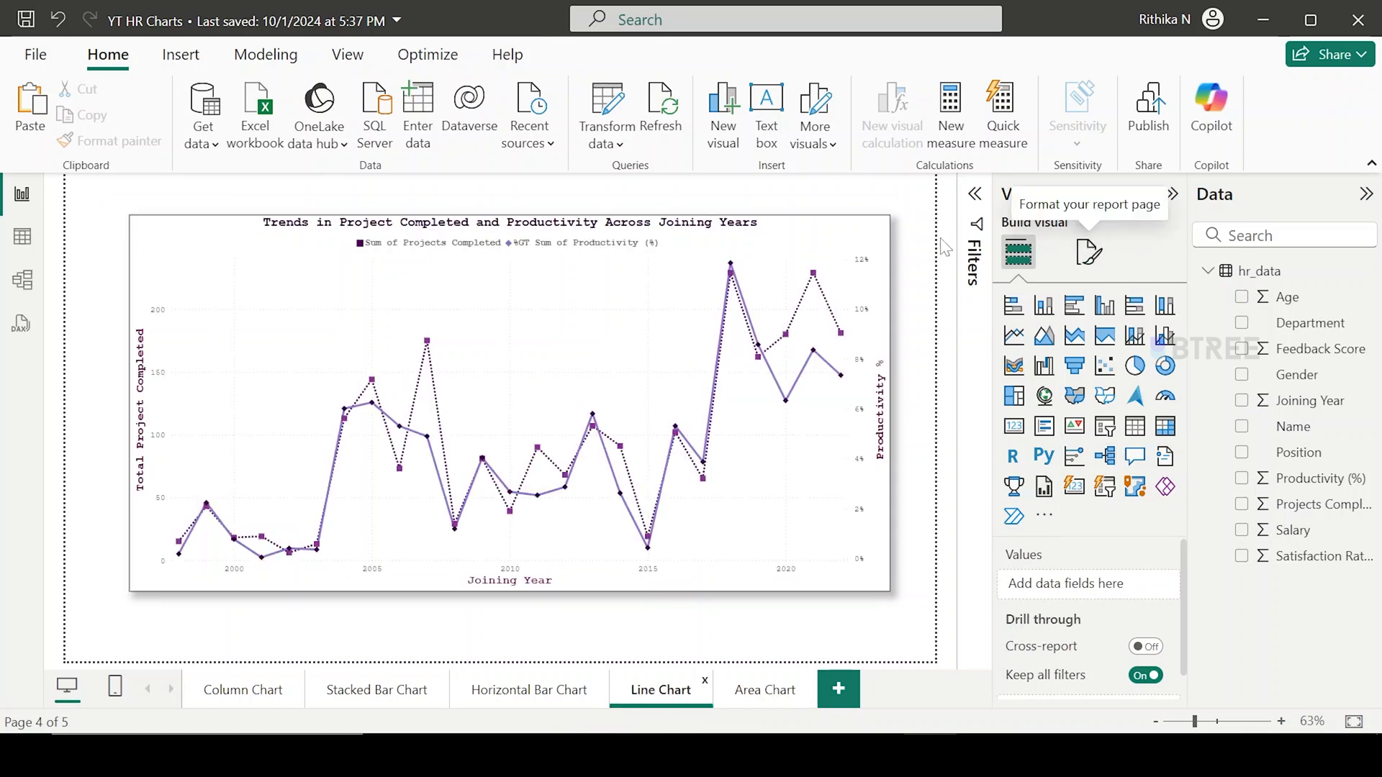
click(882, 232)
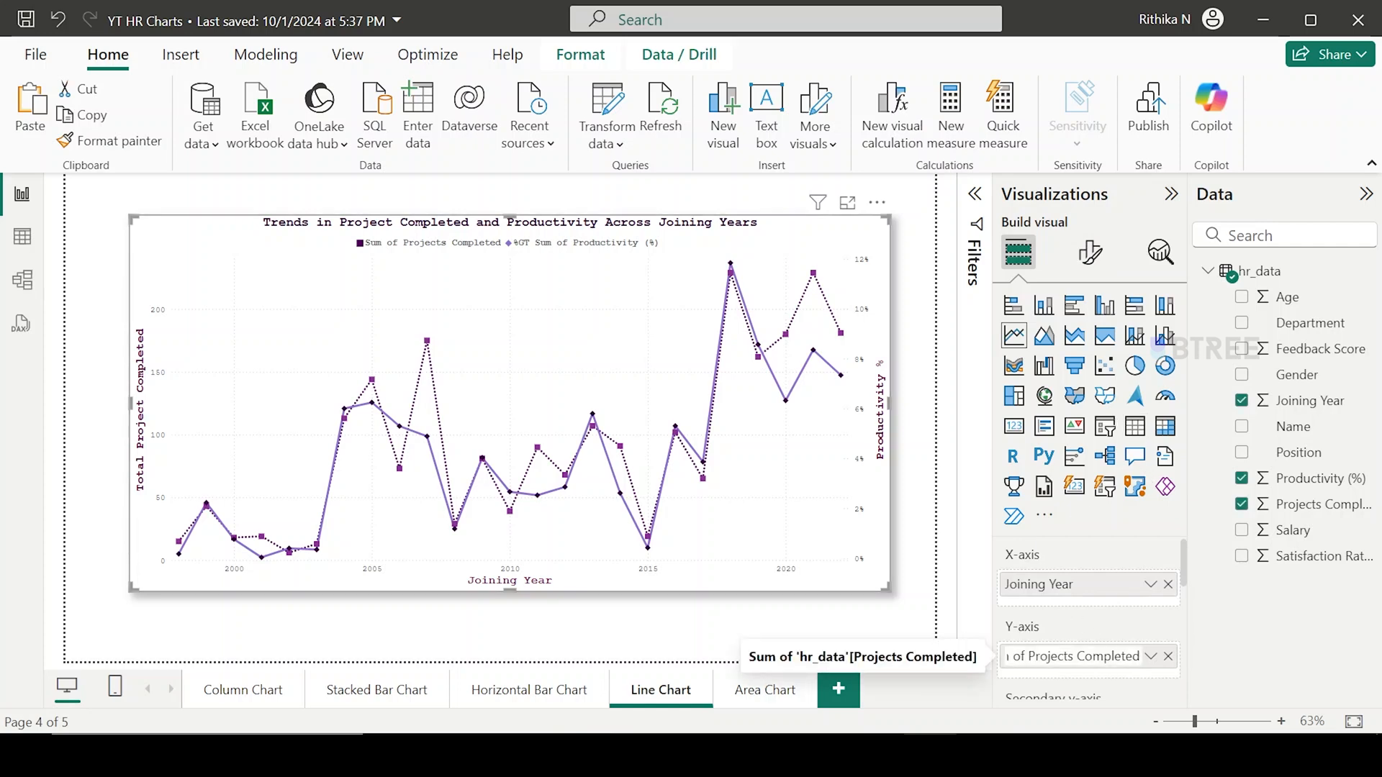
double_click(1019, 656)
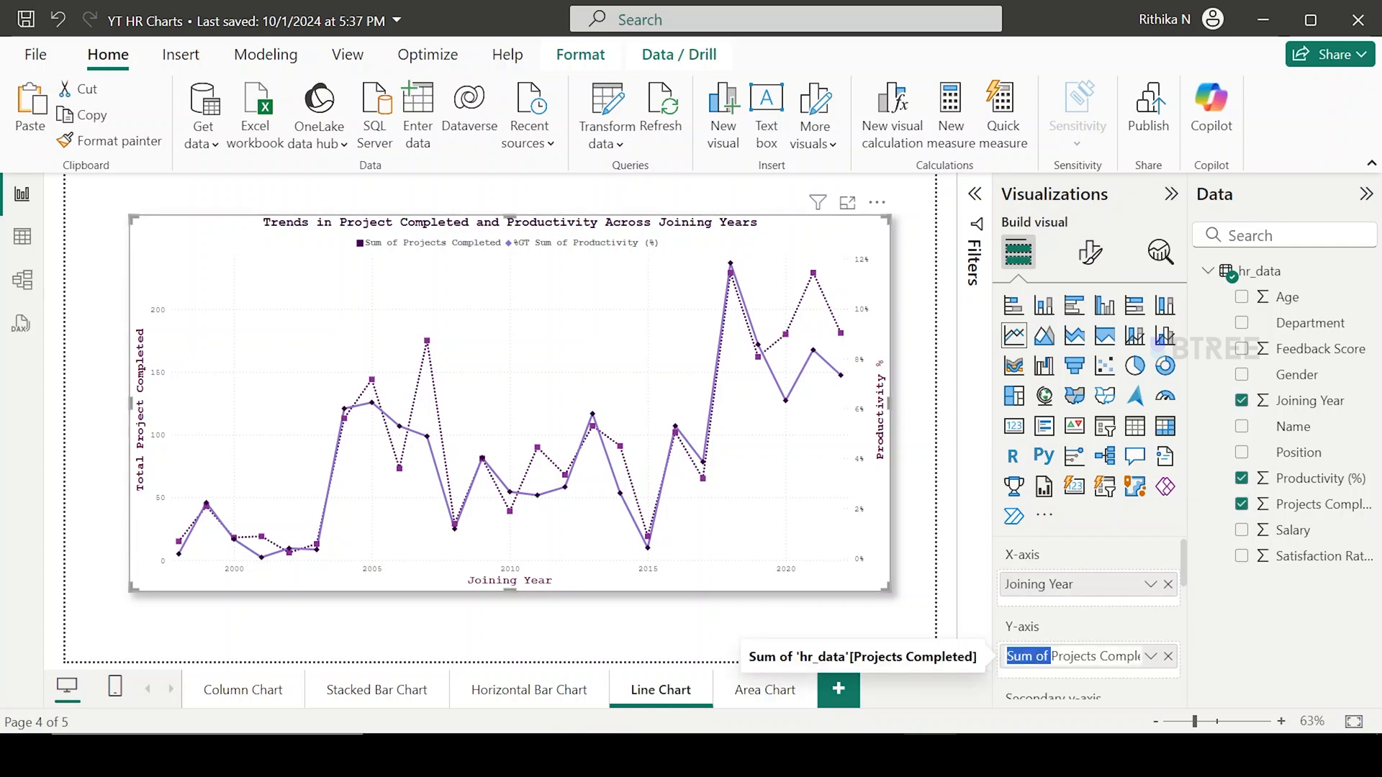
key(BackSpace)
key(Return)
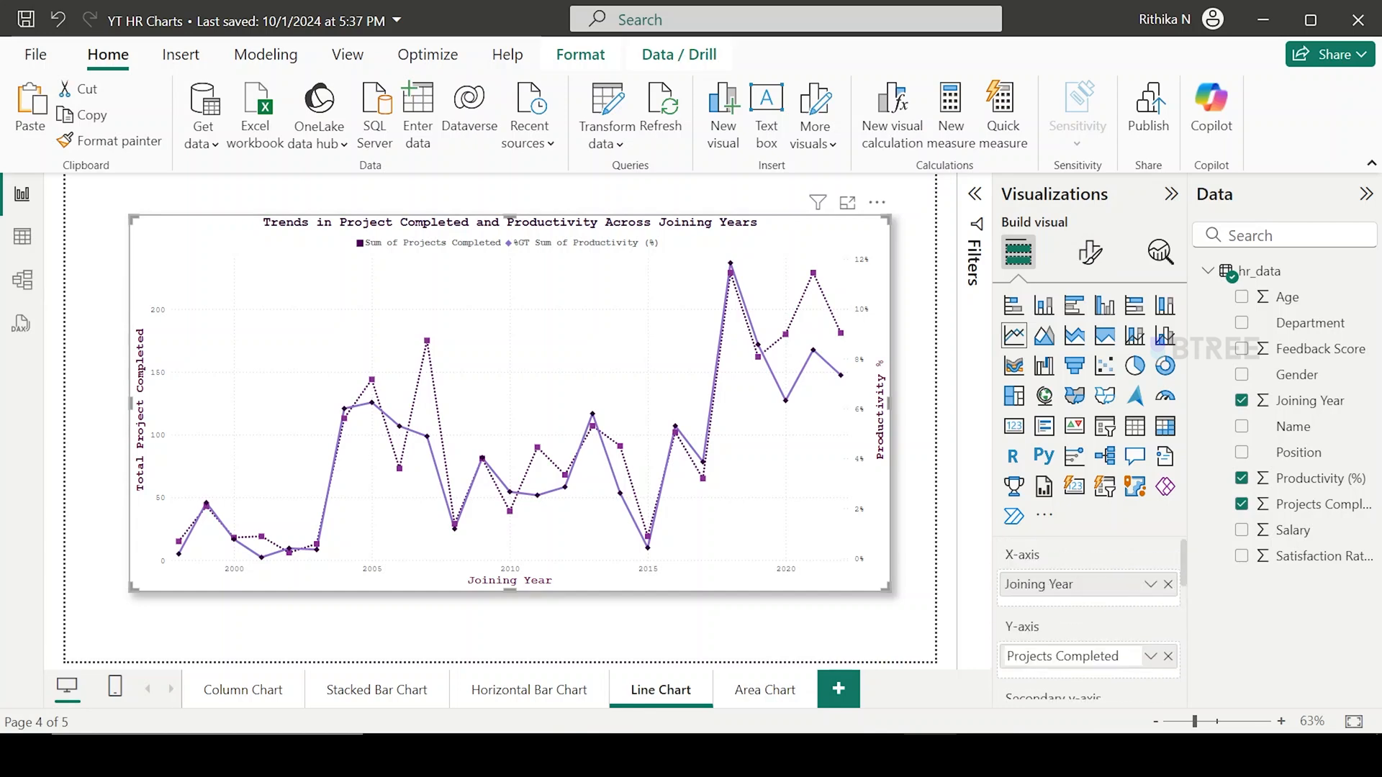
Rename the line chart's secondary Y-axis field as "Productivity (%)".
scroll(1065, 648, down, 1)
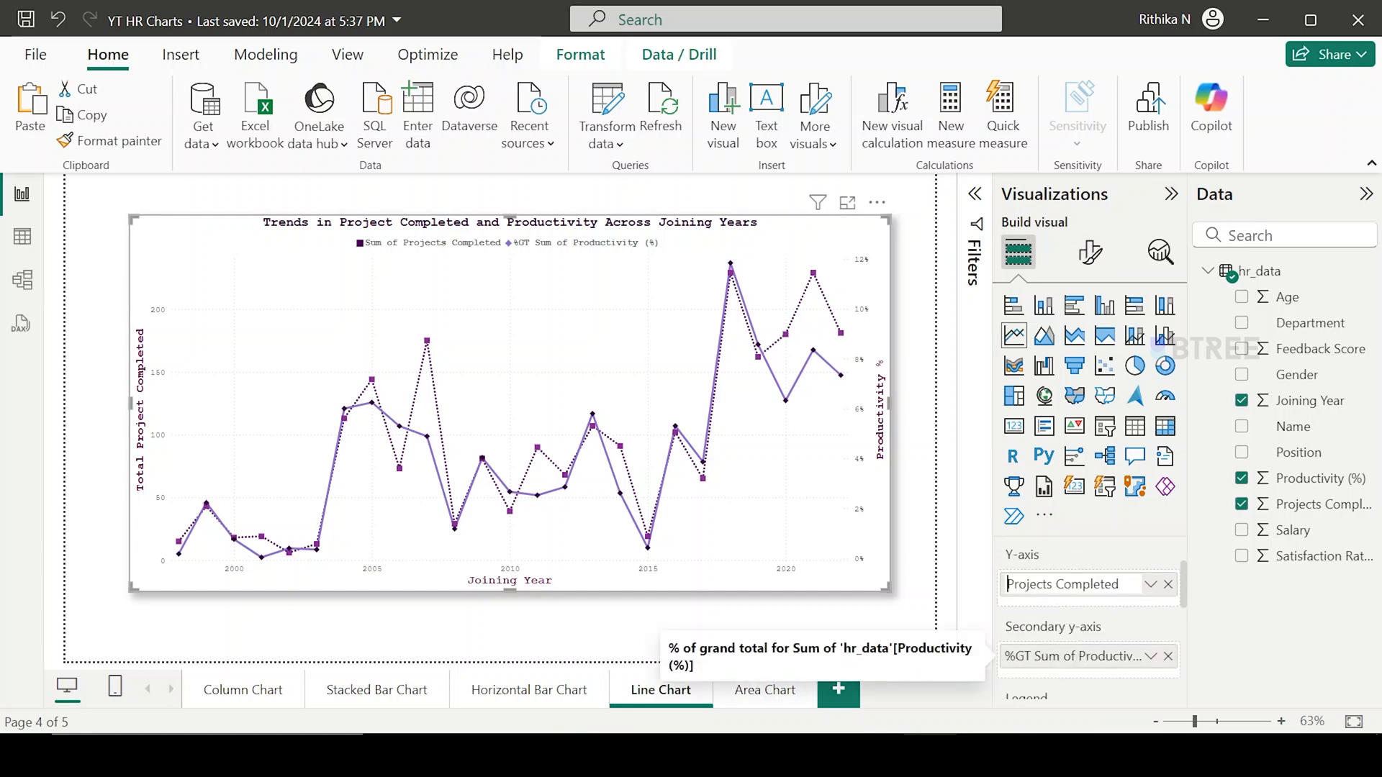
double_click(1022, 655)
key(BackSpace)
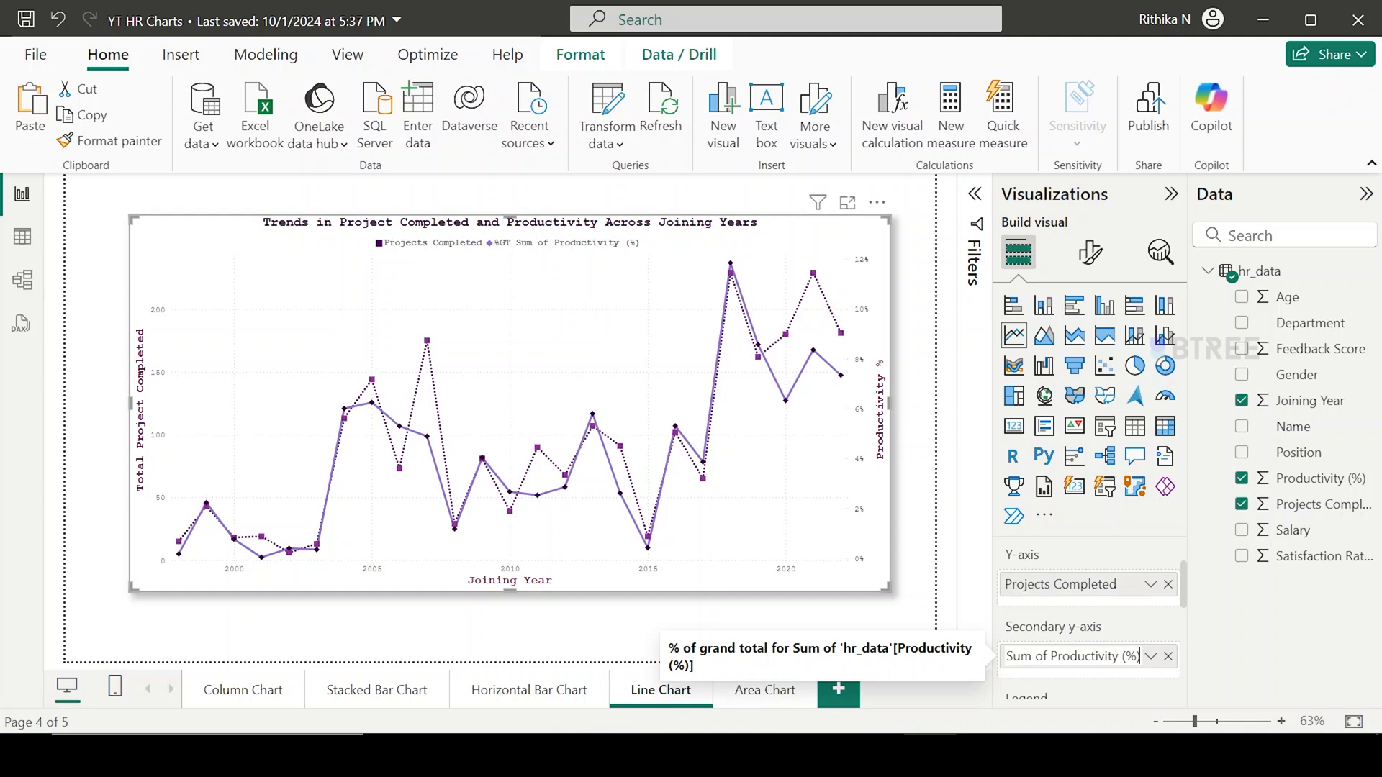
double_click(1083, 656)
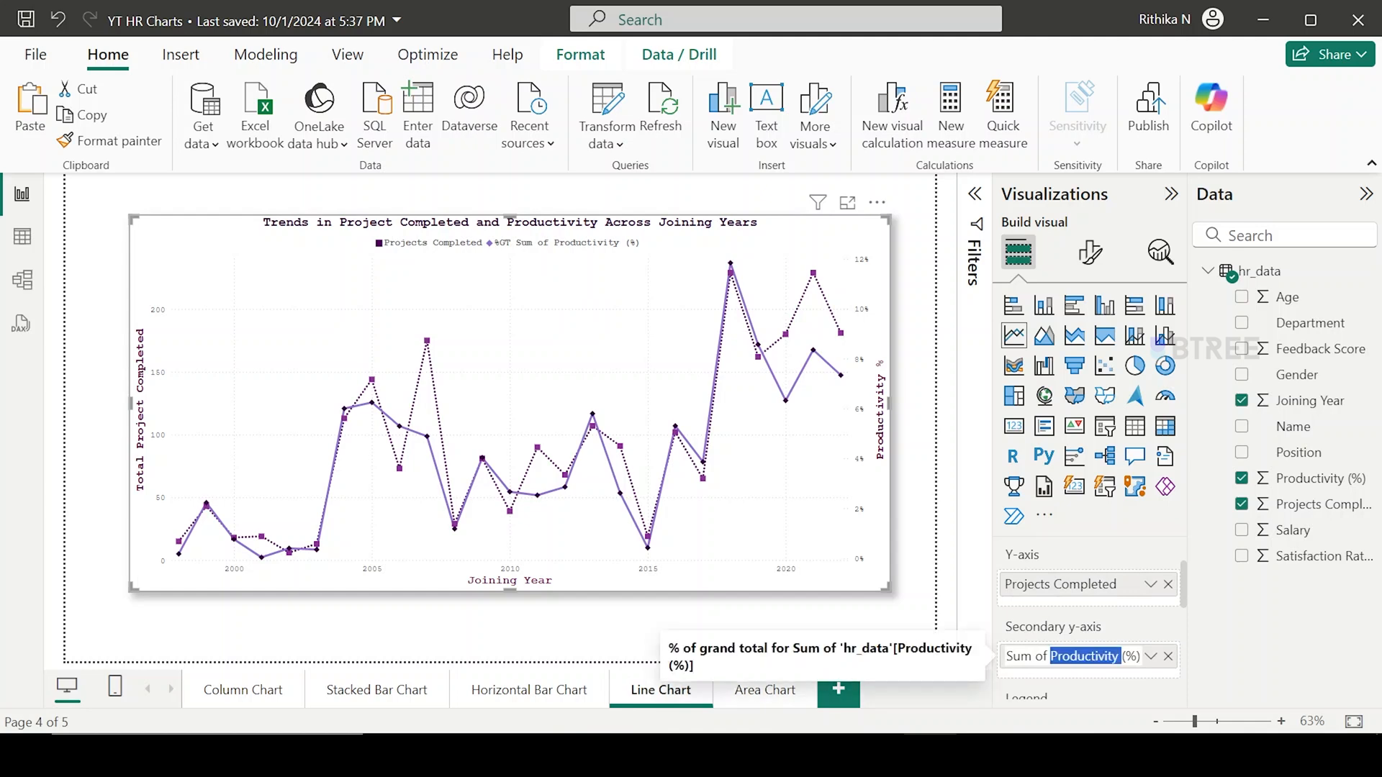
click(1048, 656)
key(BackSpace)
key(BackSpace)
key(BackSpace)
key(BackSpace)
key(BackSpace)
key(BackSpace)
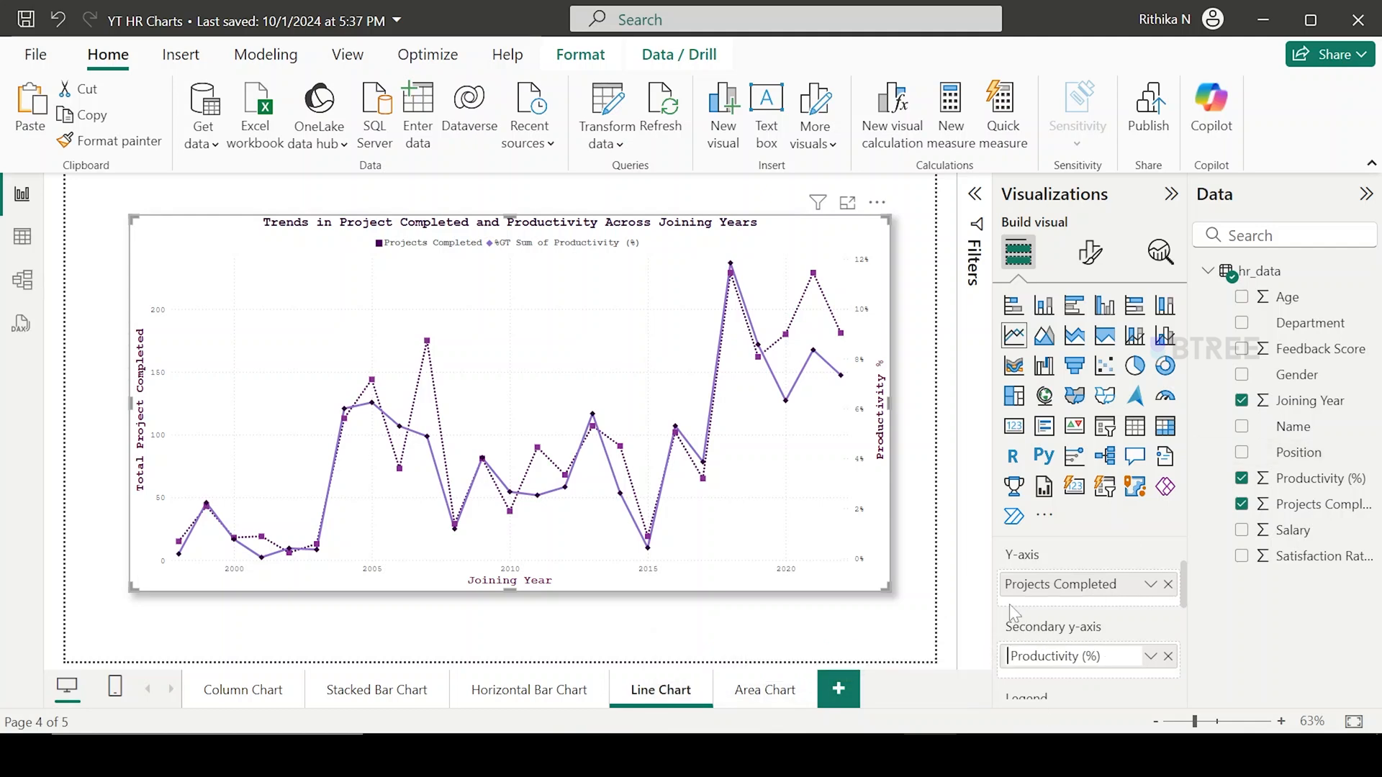
key(Return)
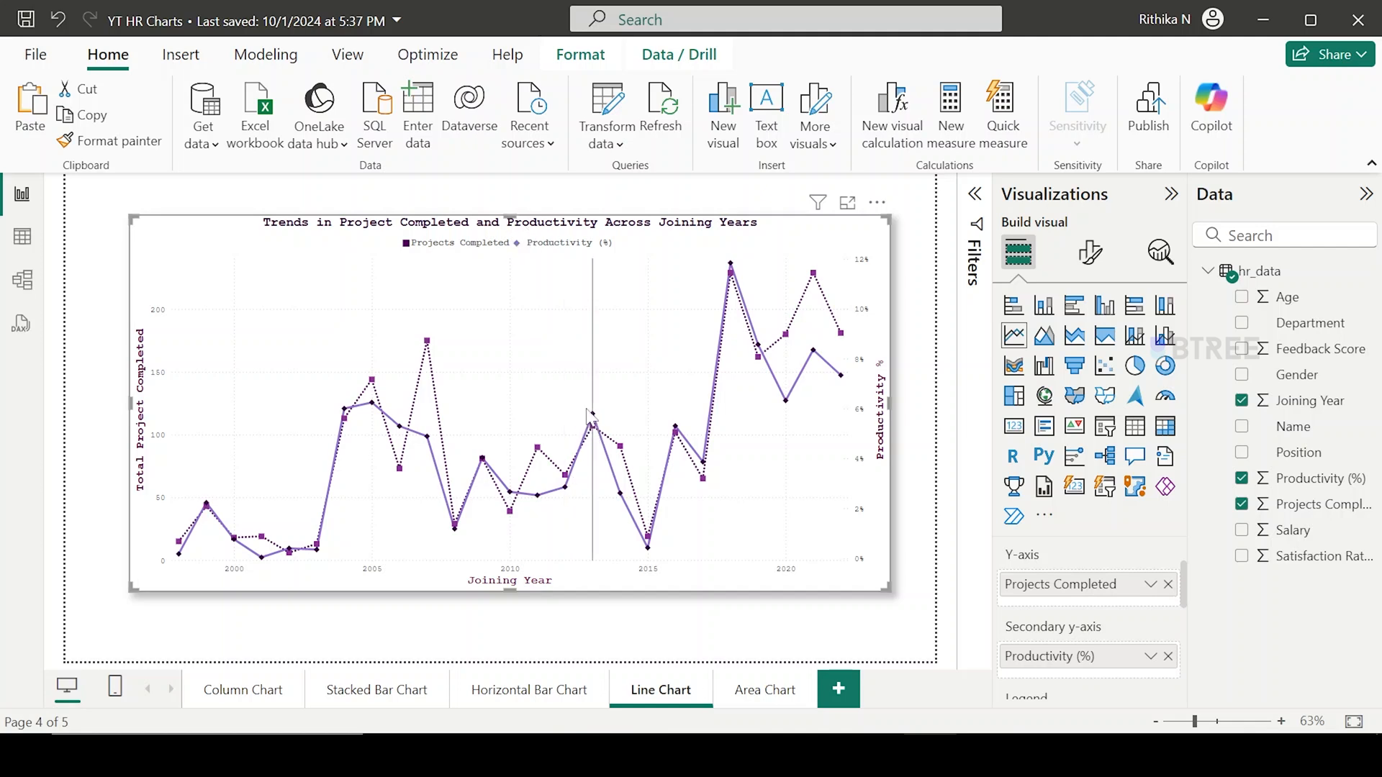
Deselect the line chart and show the formatting options for the report page.
mouse_move(599, 418)
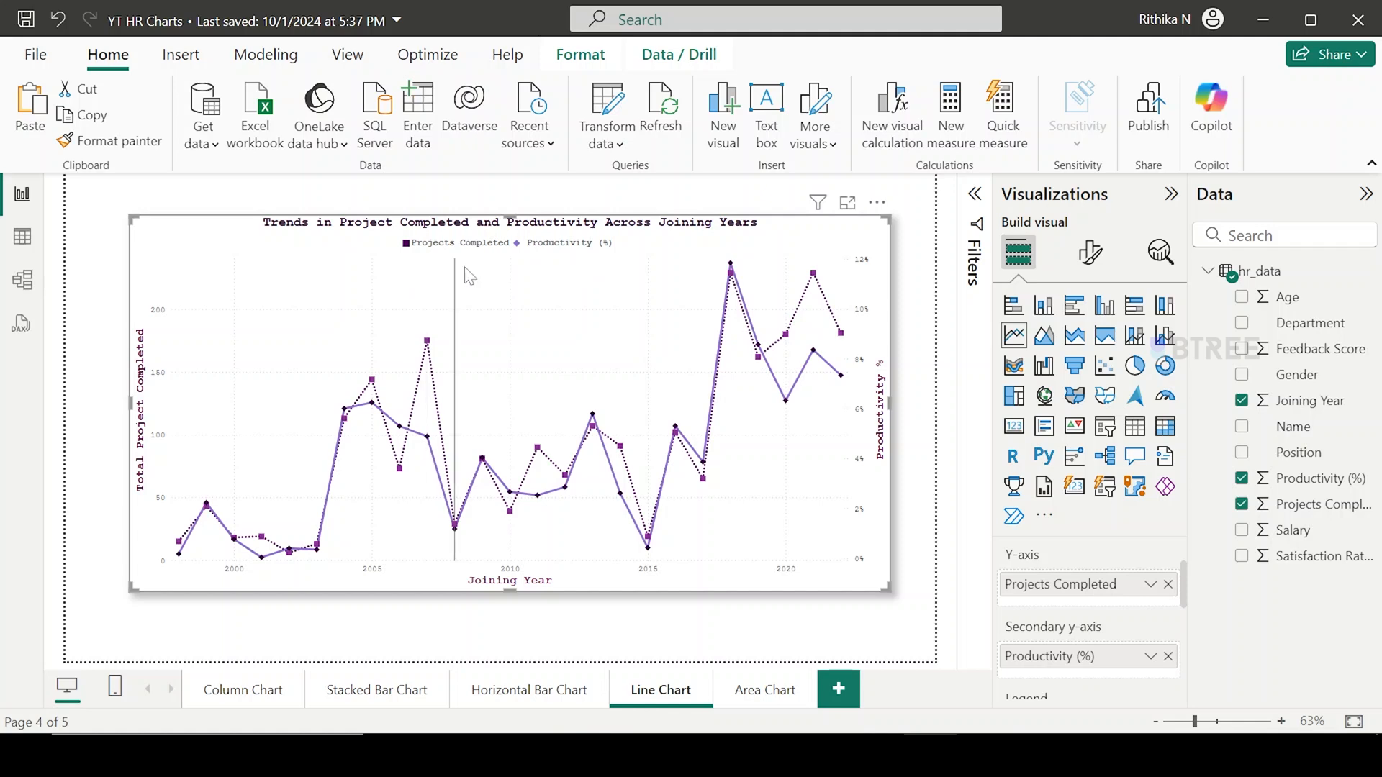
mouse_move(469, 275)
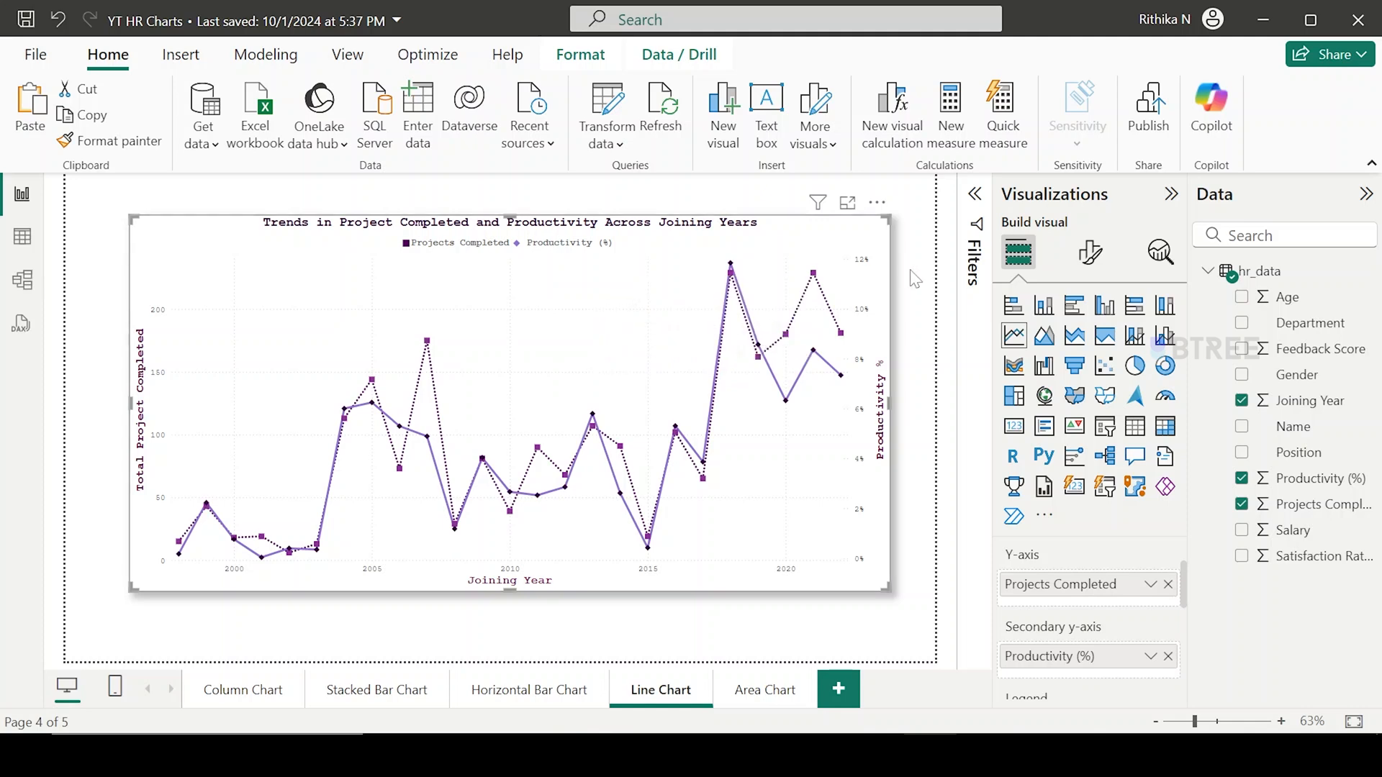
click(915, 278)
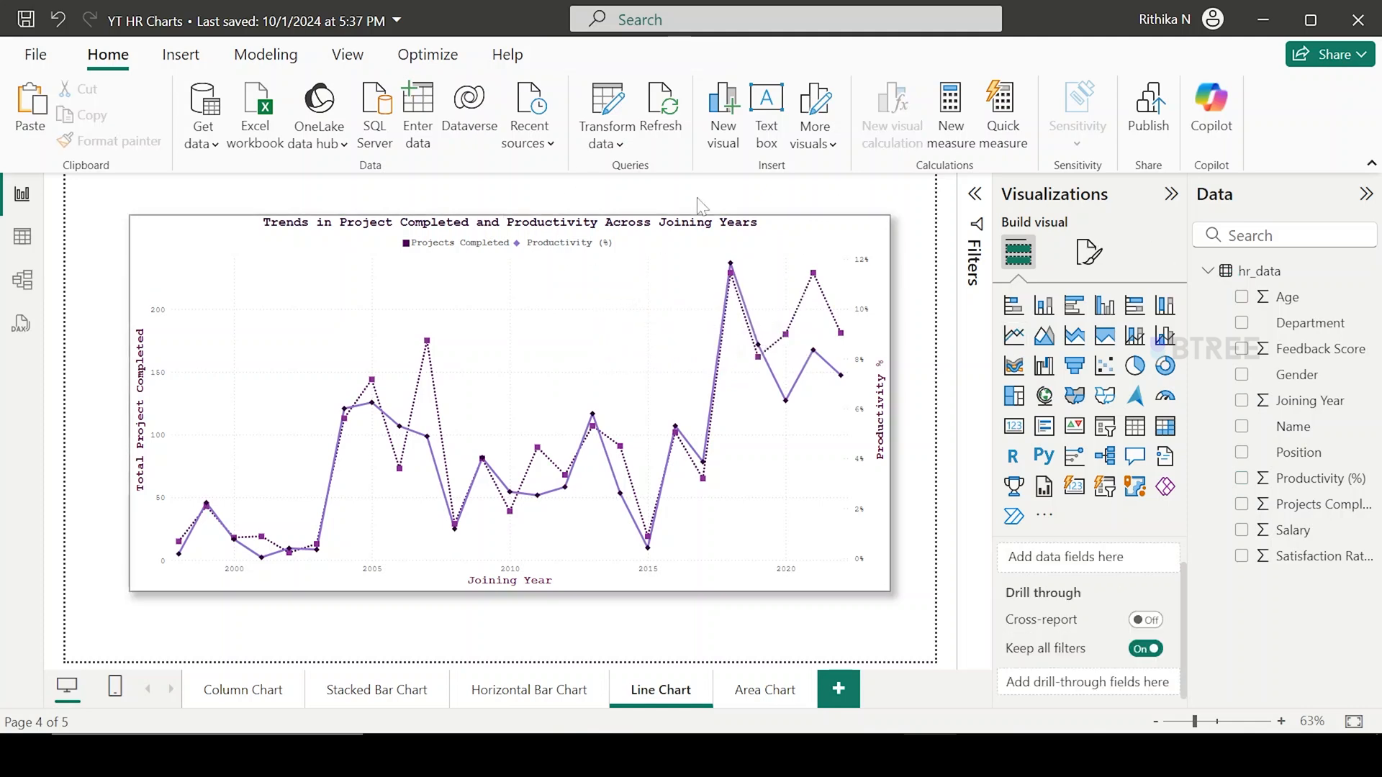
click(1091, 252)
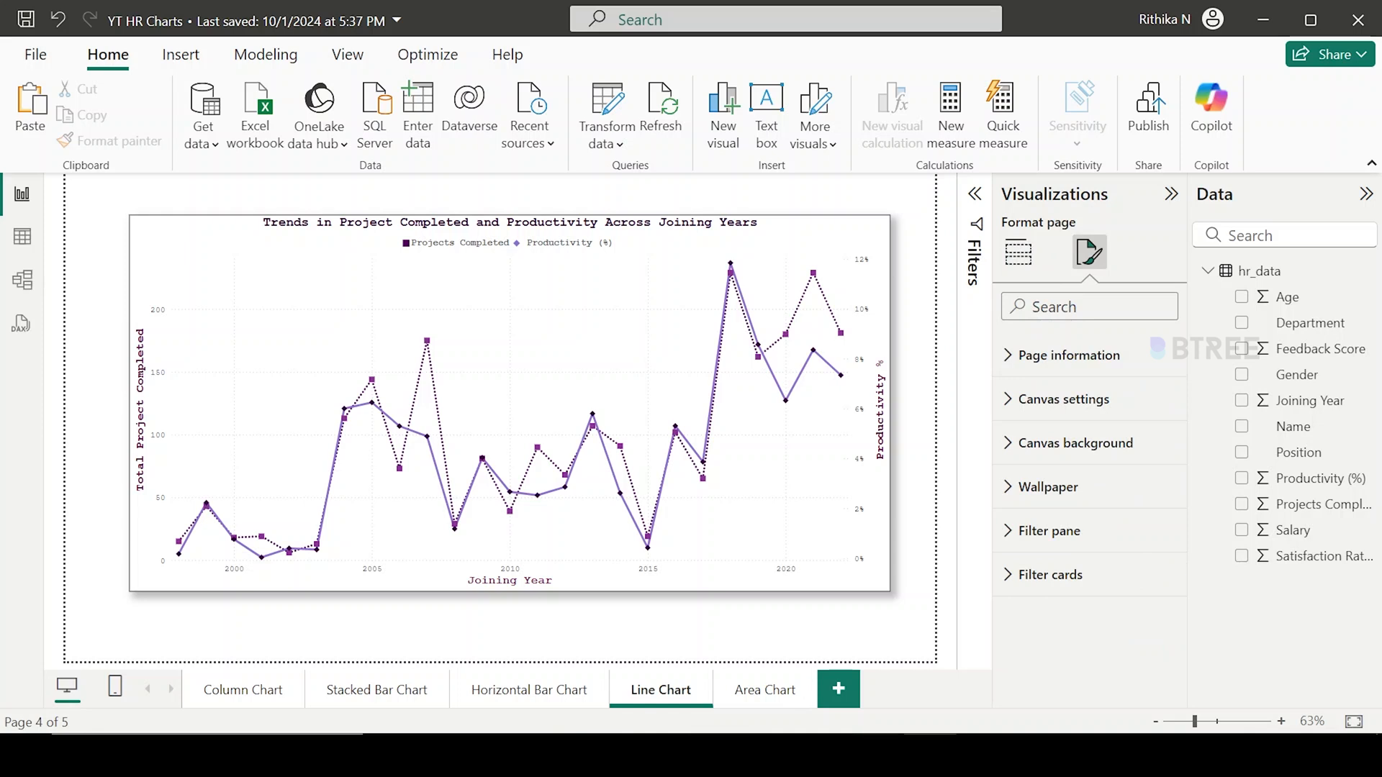
Switch to a new Google Chrome window and search Google for "cradient".
mouse_move(876, 756)
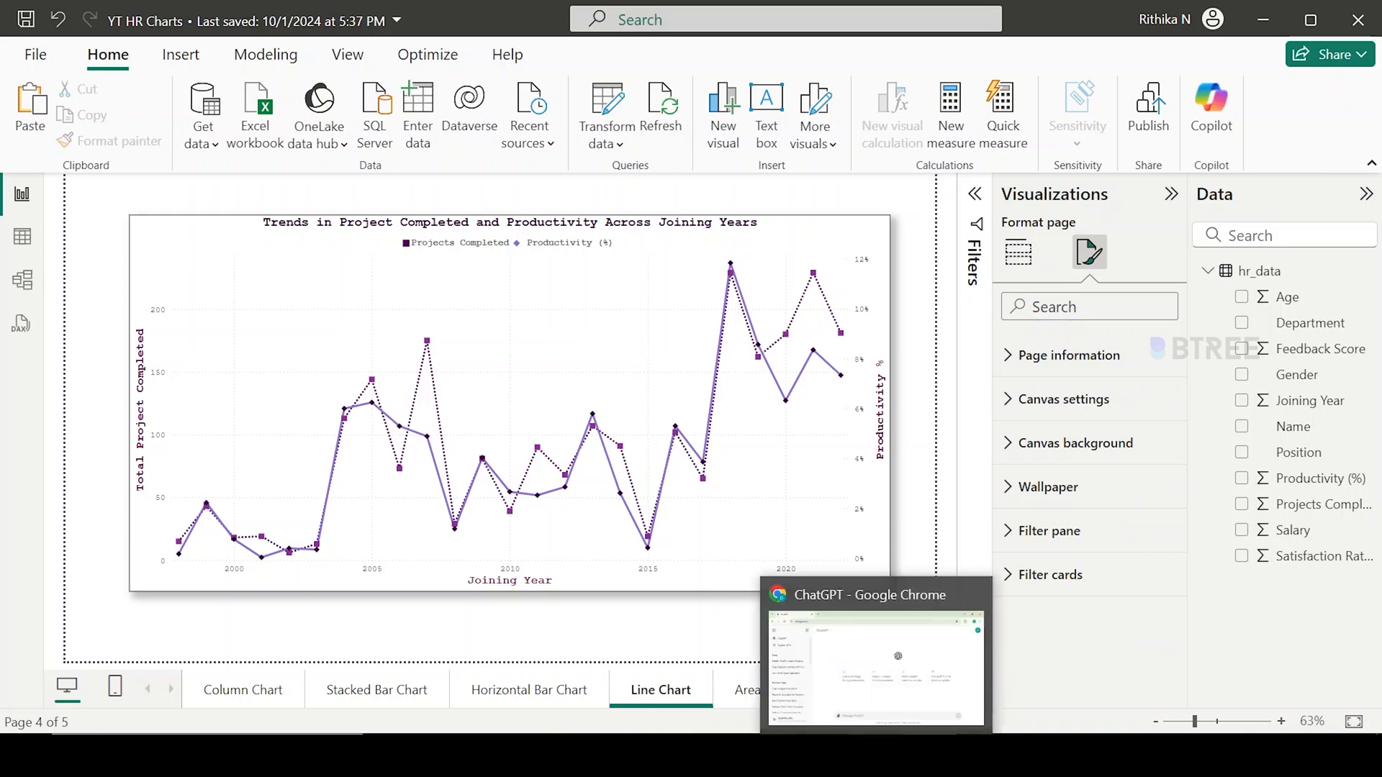
click(778, 752)
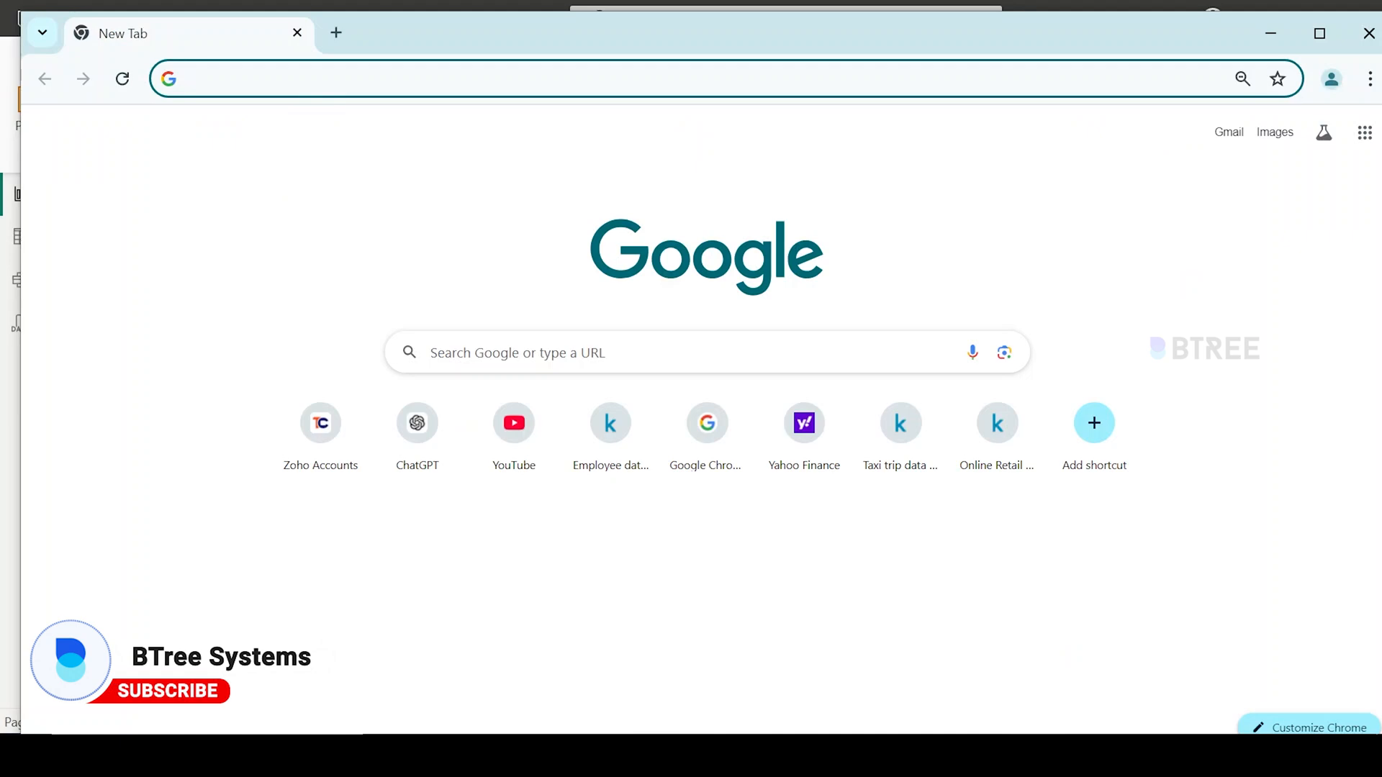
text(cradient)
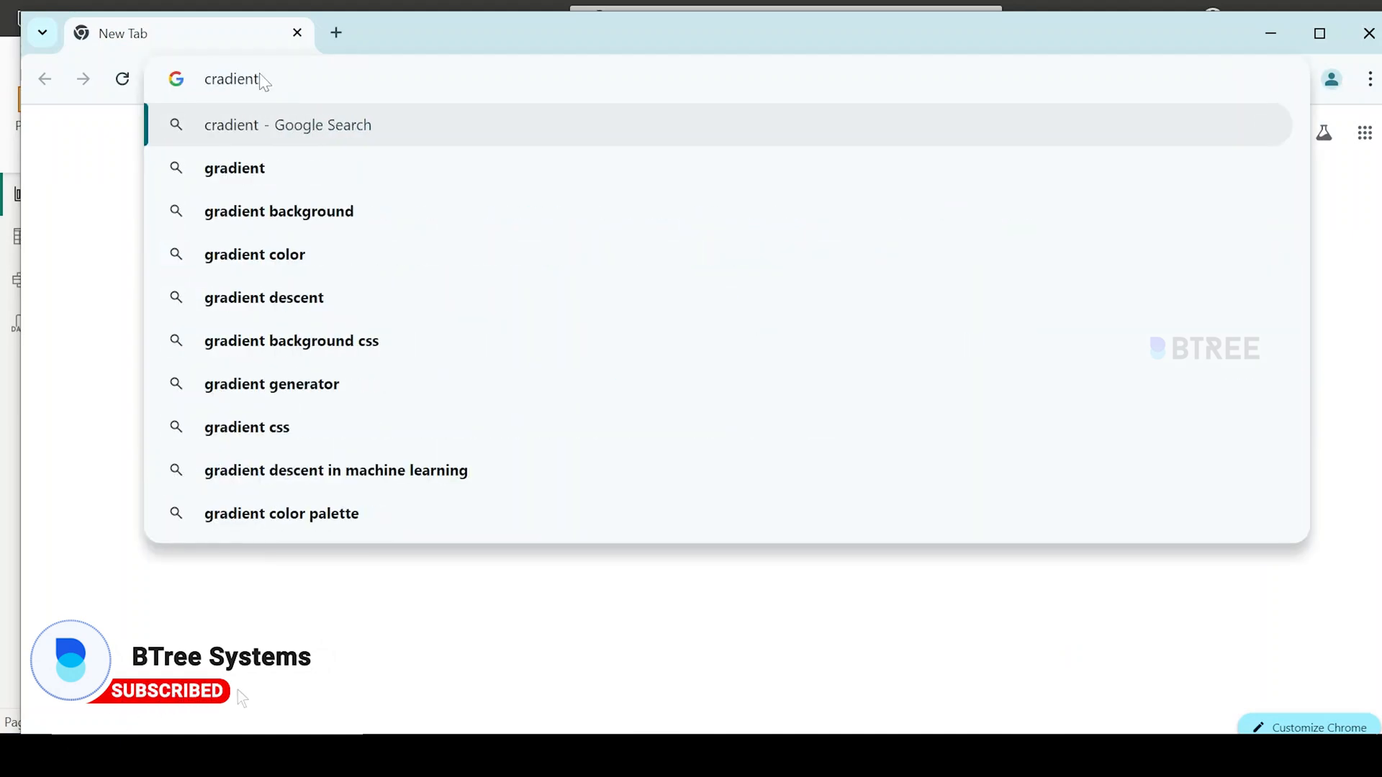
key(Return)
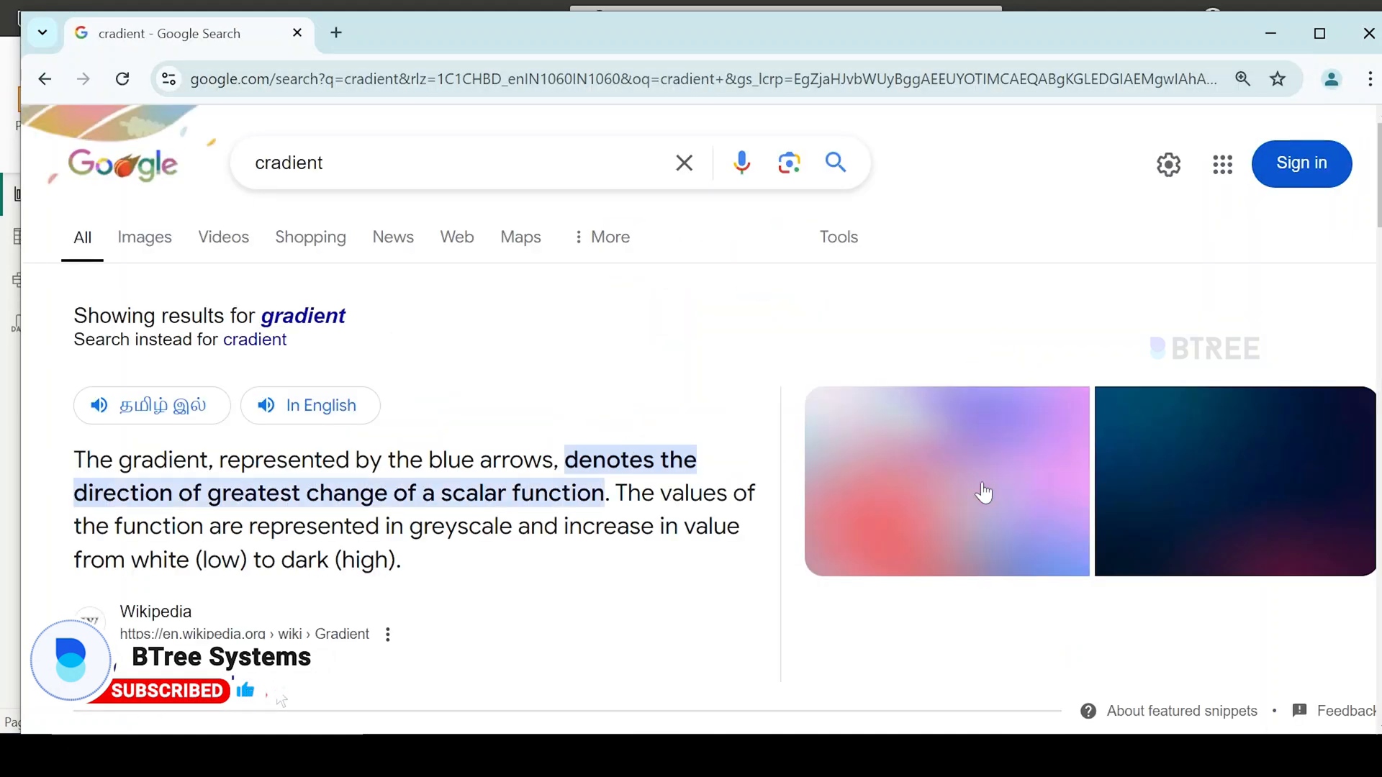
Preview the dark blue Freepik gradient and the red-and-purple Walker Art Center gradient among the search results.
scroll(1155, 477, down, 4)
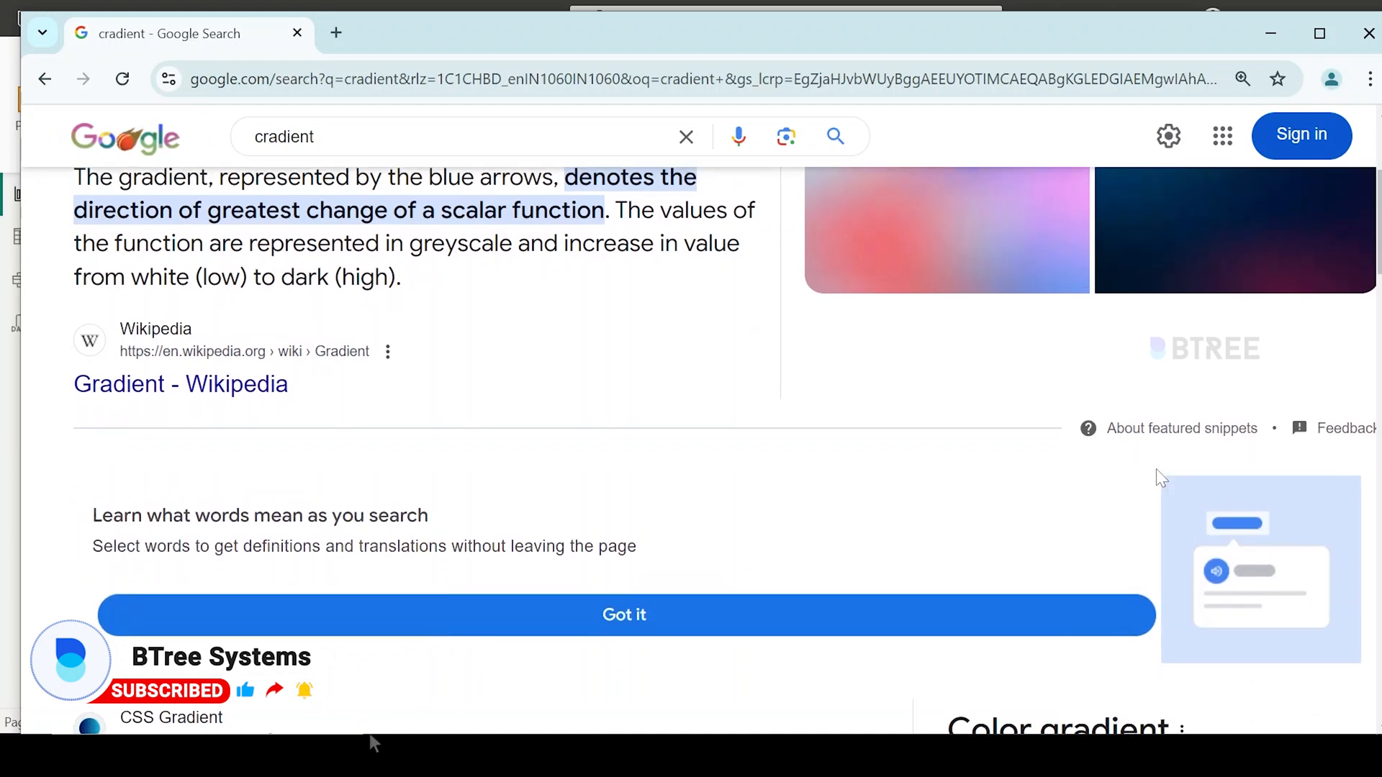
scroll(1156, 472, up, 3)
click(1157, 478)
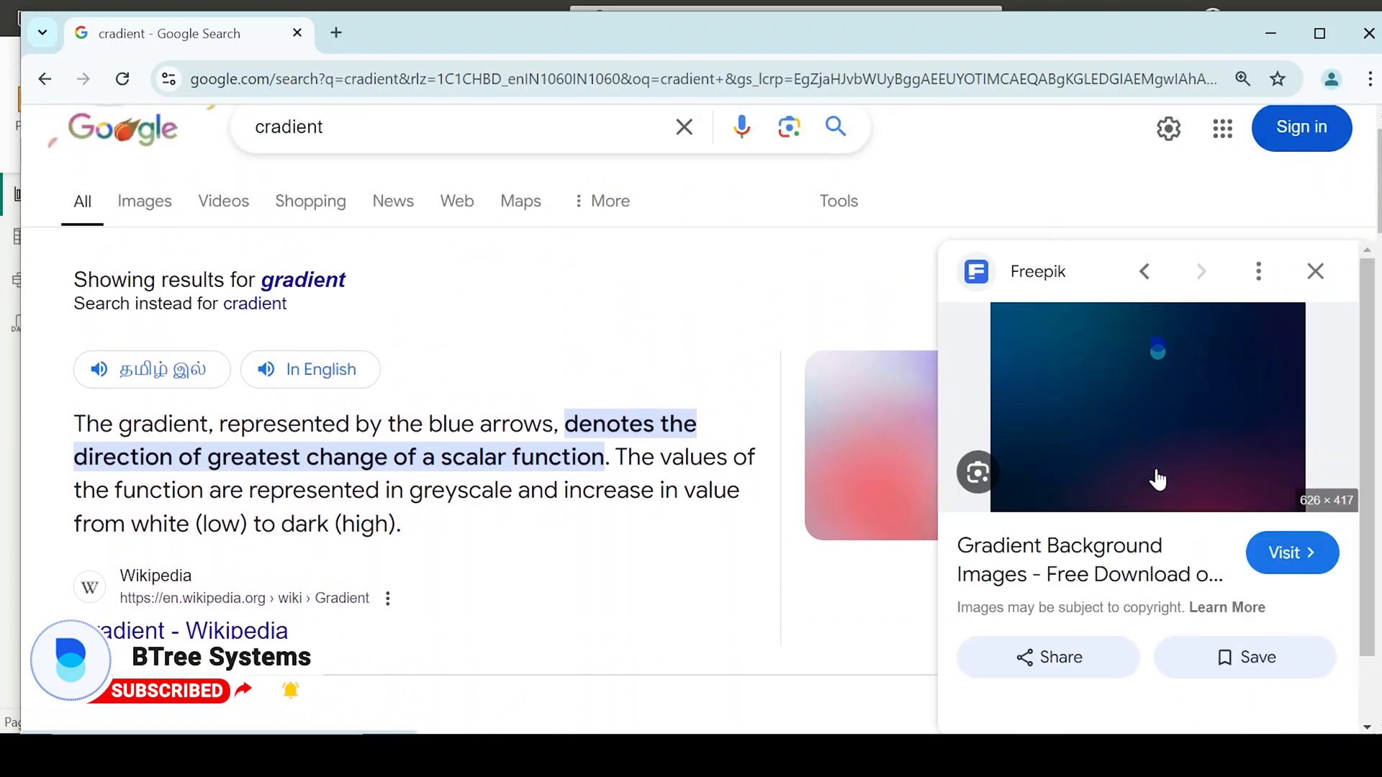
right_click(1117, 419)
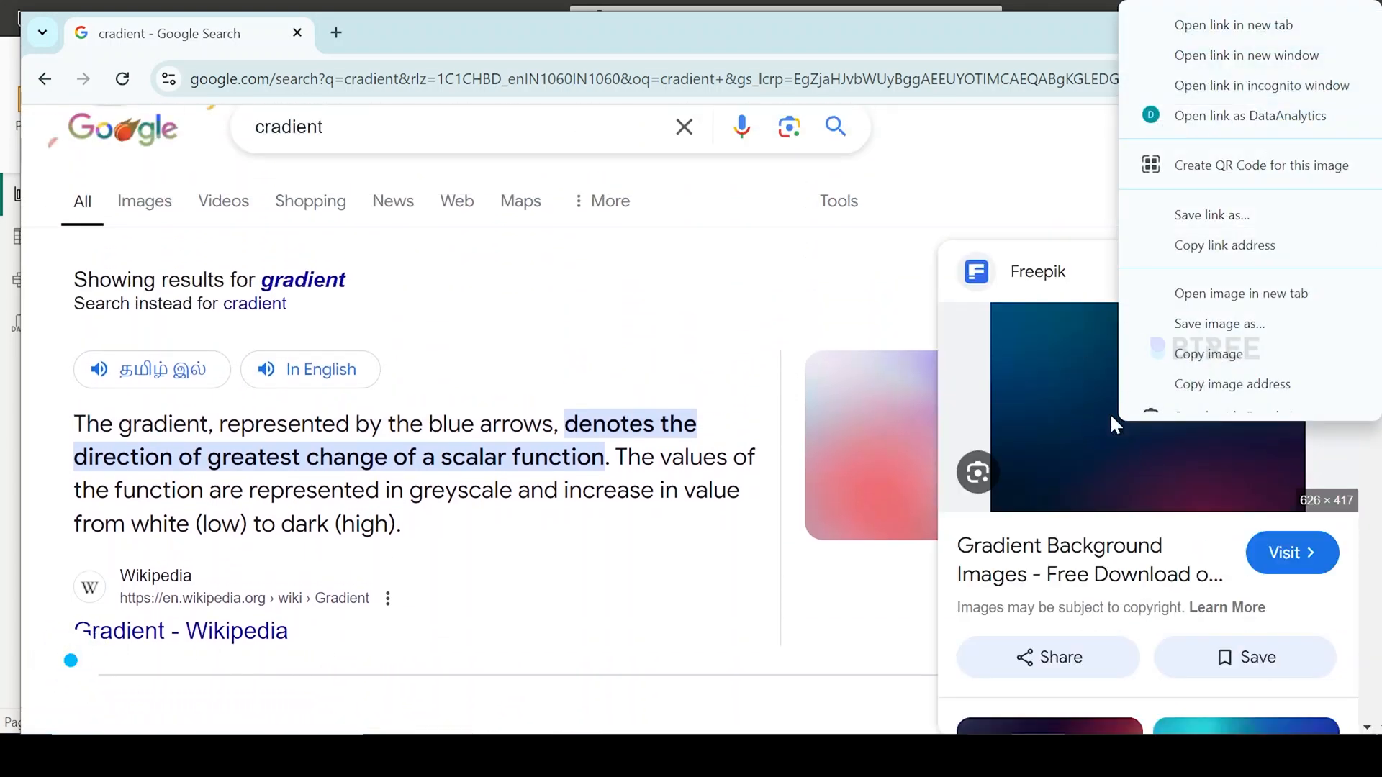
scroll(1216, 389, down, 1)
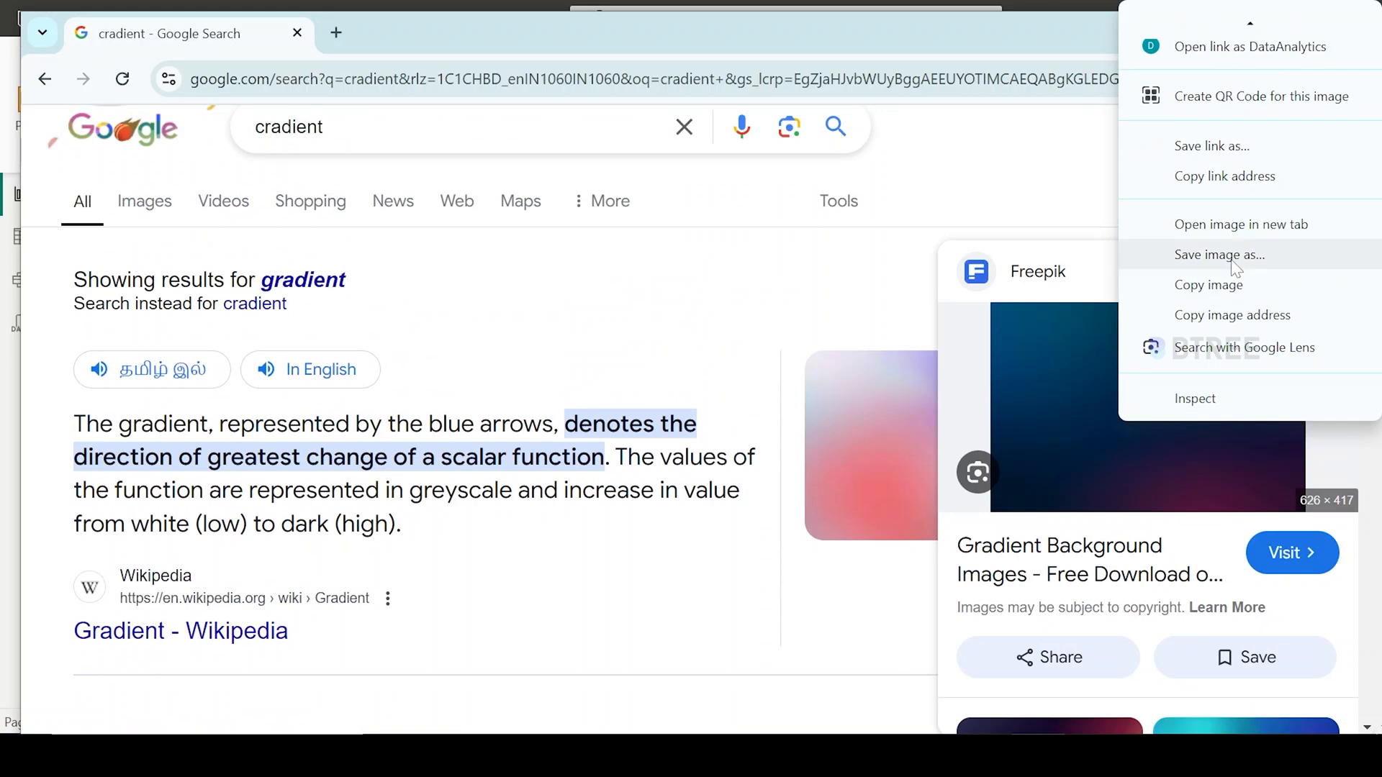
click(857, 596)
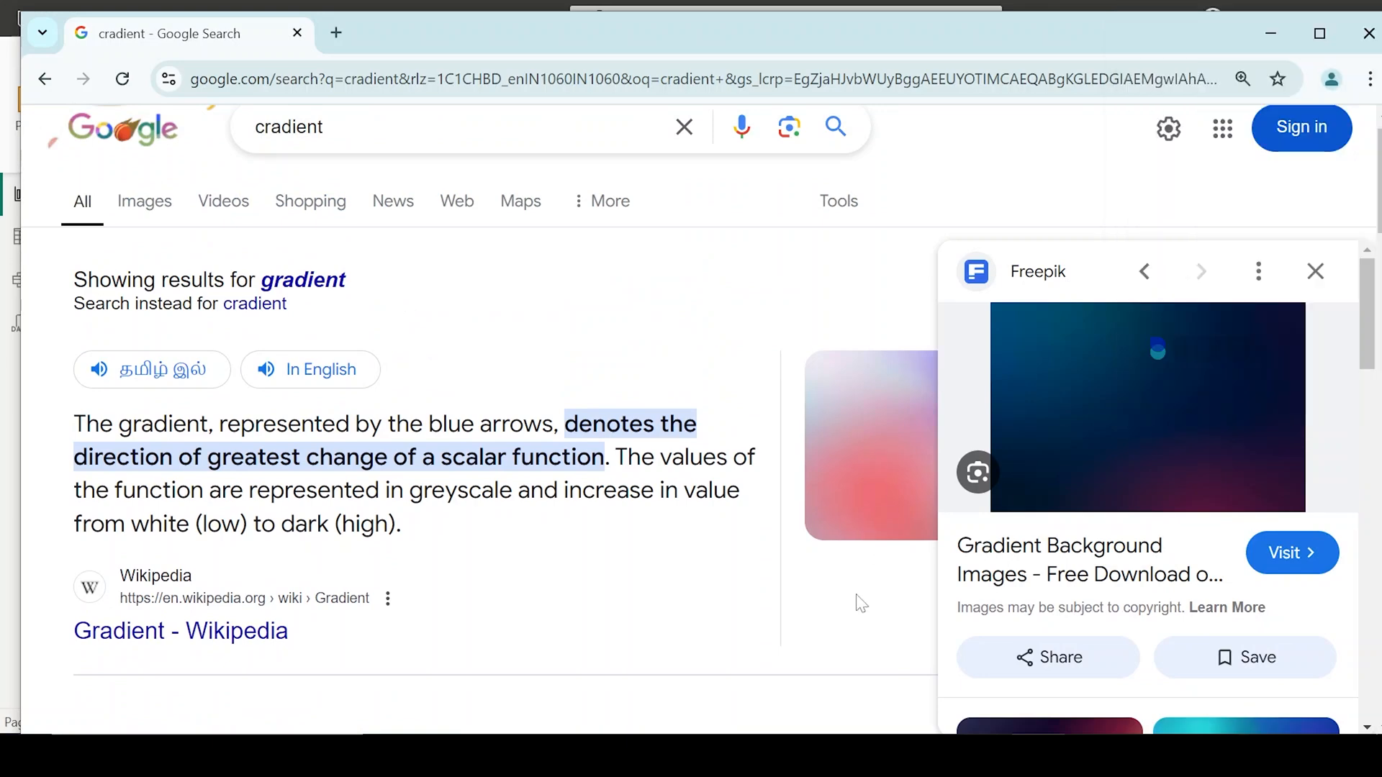
scroll(861, 603, down, 7)
scroll(887, 483, up, 5)
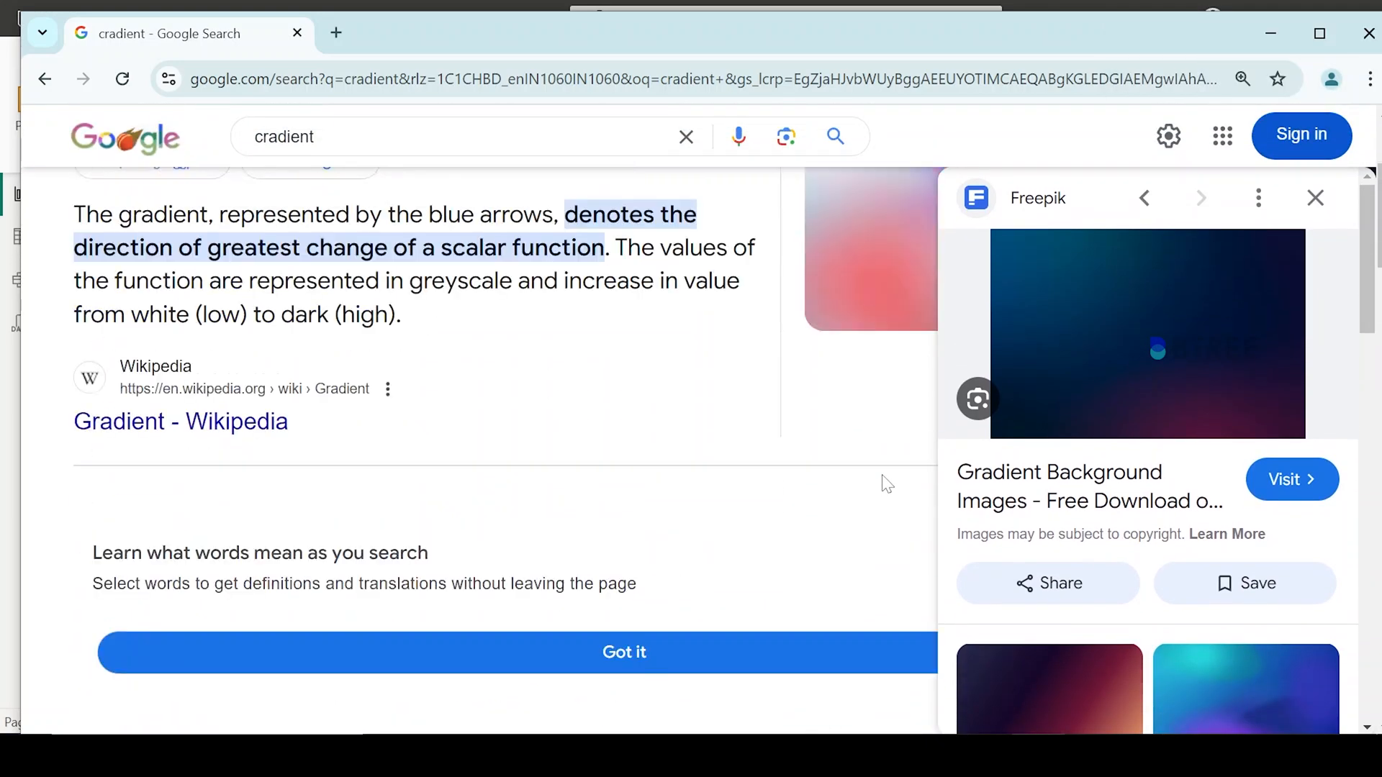
scroll(886, 483, up, 3)
click(883, 486)
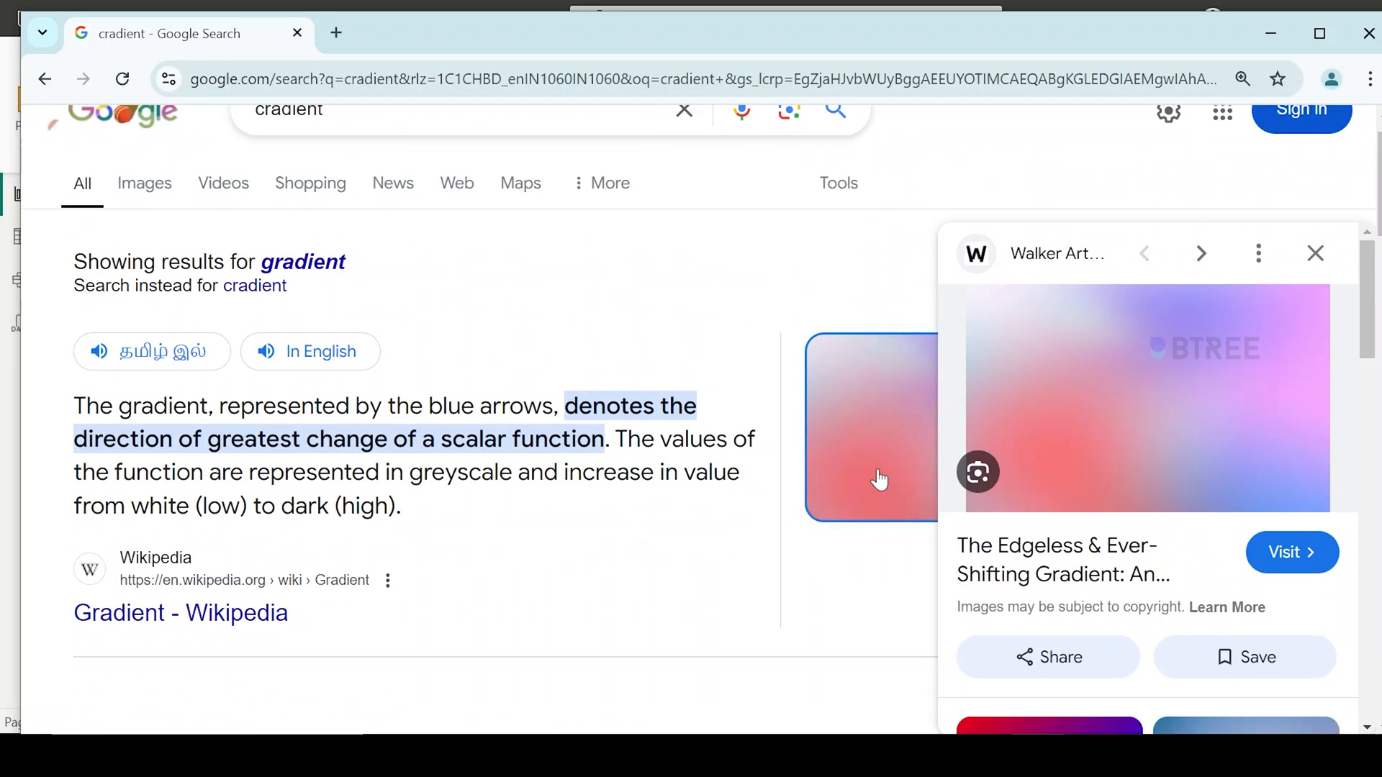
right_click(1129, 367)
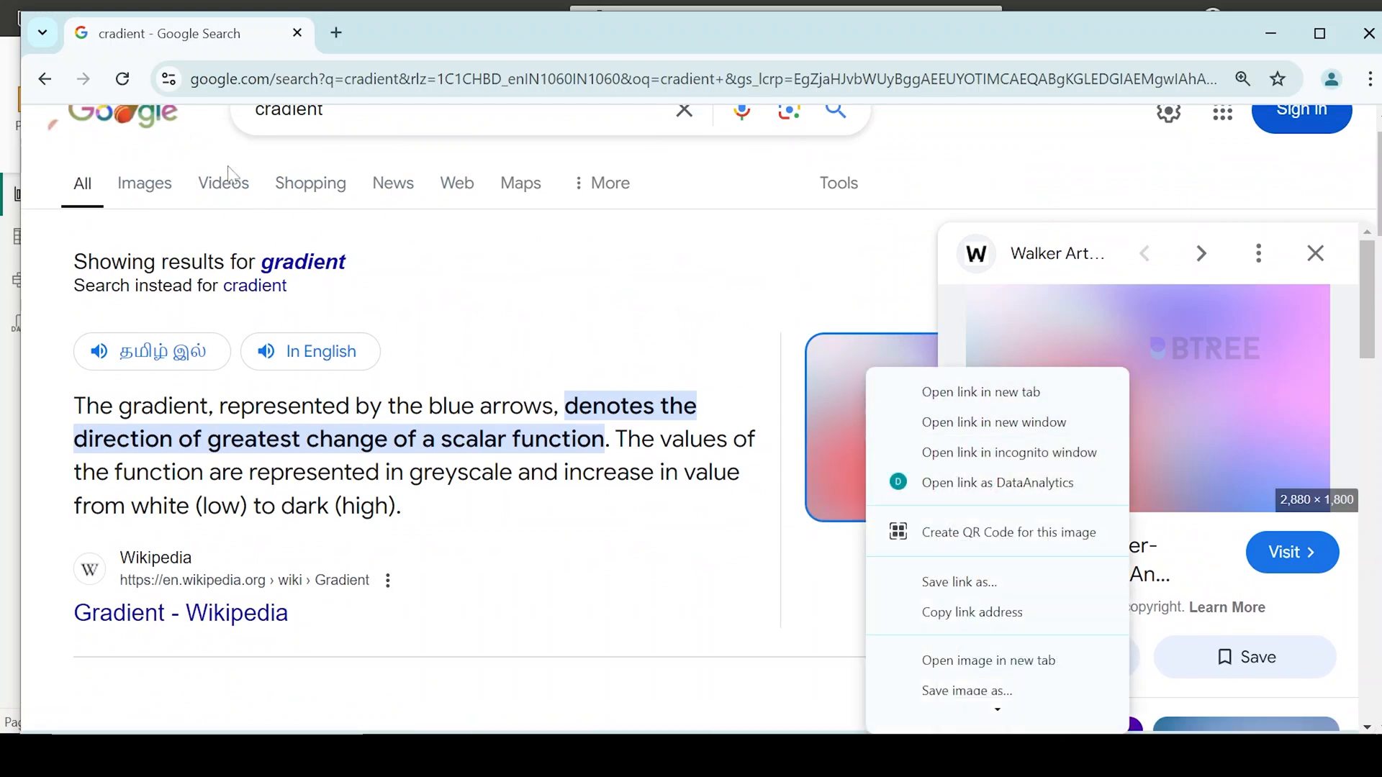
Show the image results for the gradient search and look through them for a light background.
click(159, 190)
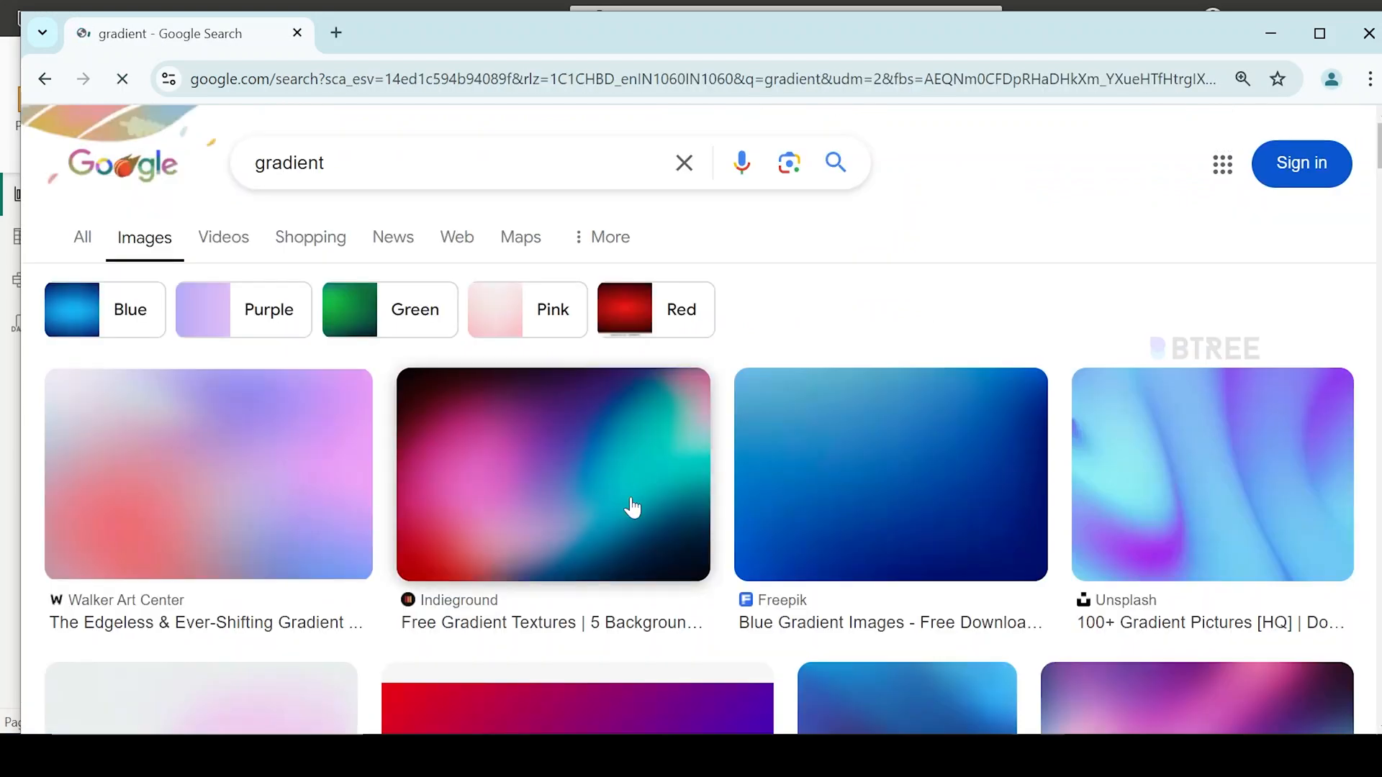
scroll(630, 508, down, 3)
scroll(741, 473, down, 9)
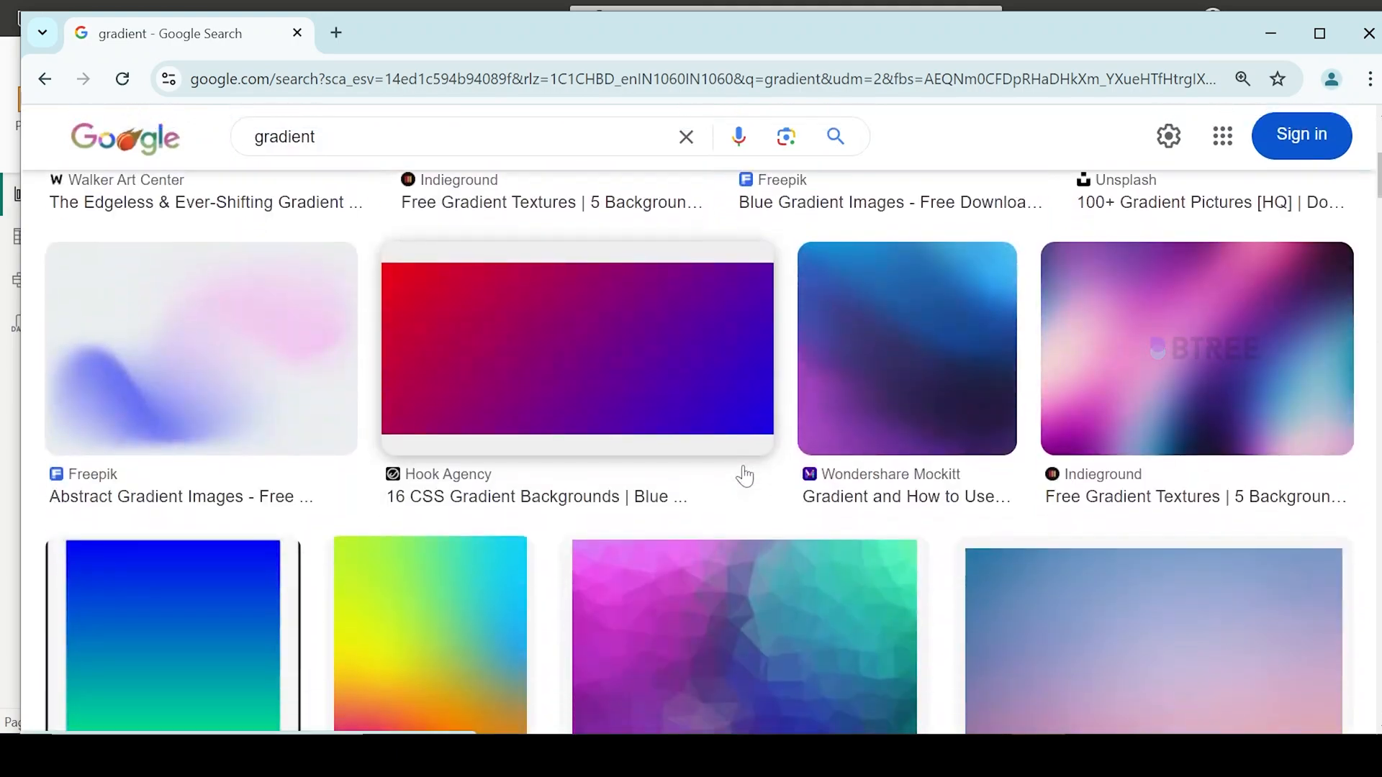
scroll(744, 475, up, 3)
scroll(744, 475, up, 8)
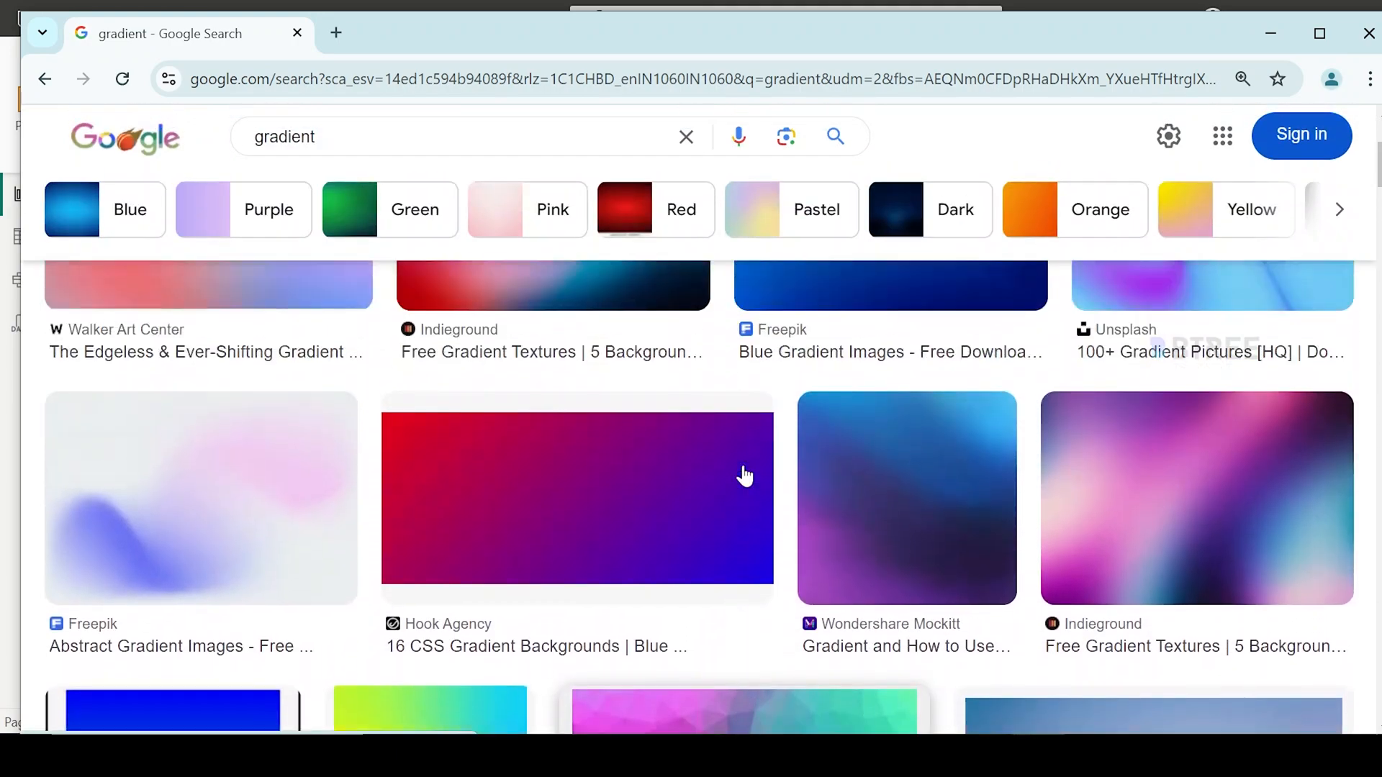
scroll(339, 571, down, 2)
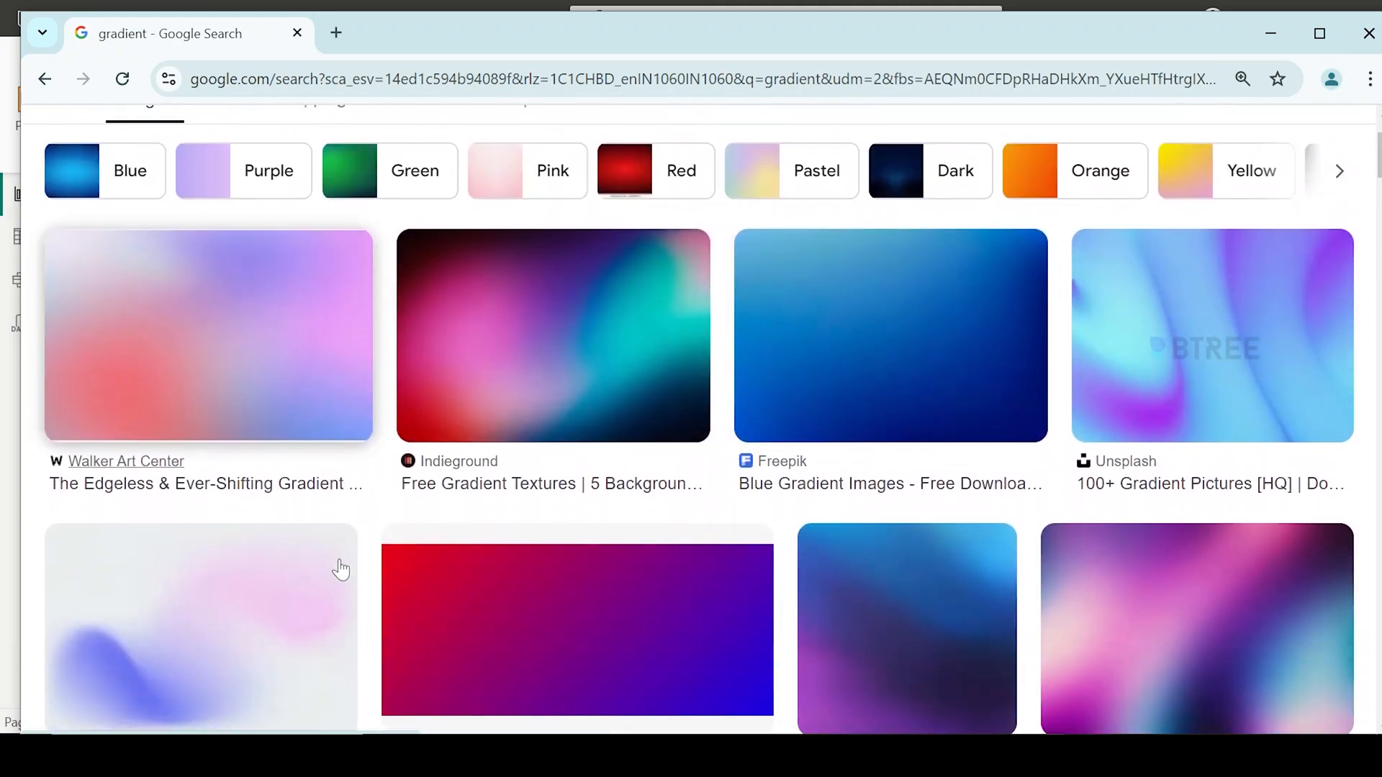
Save the pale blue-and-pink Freepik abstract gradient as a JPEG named "backgrund" in Downloads and return to Power BI.
right_click(224, 634)
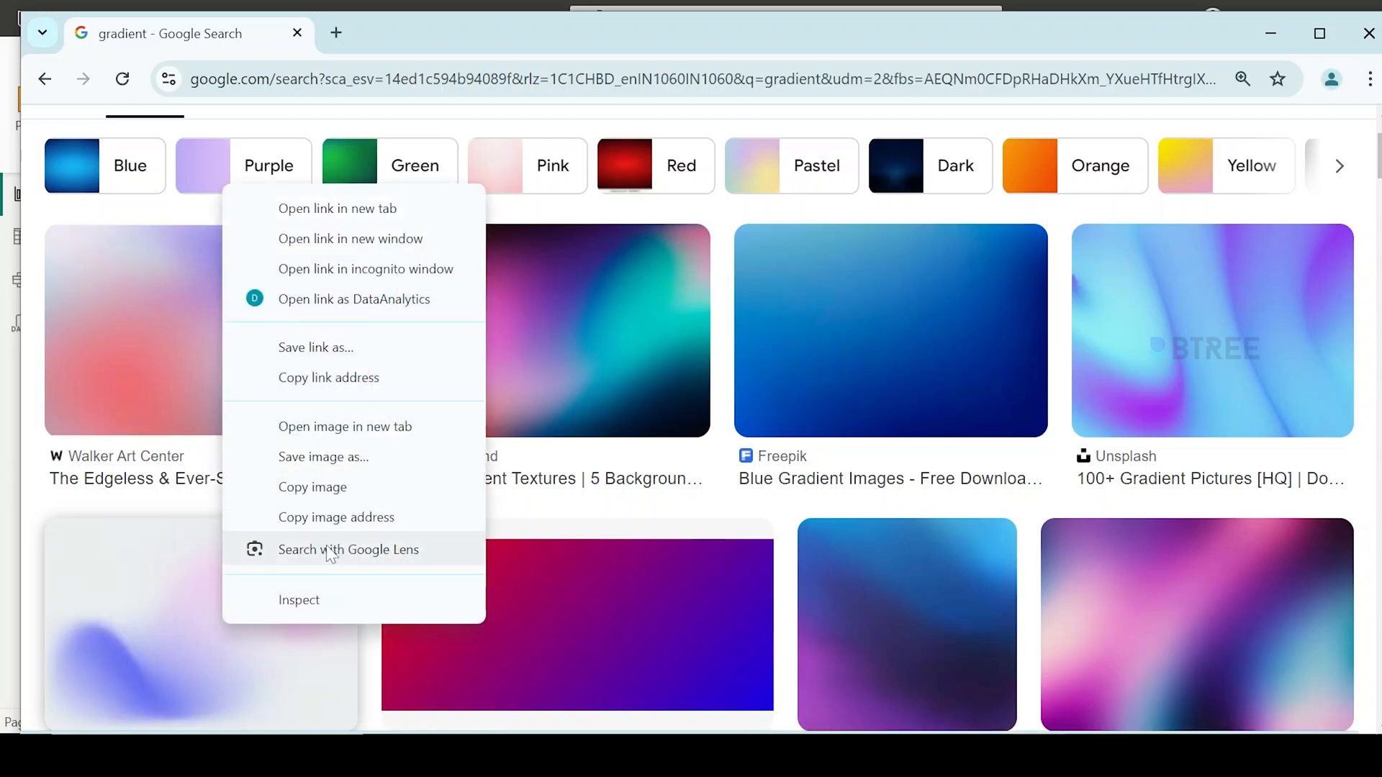
click(360, 460)
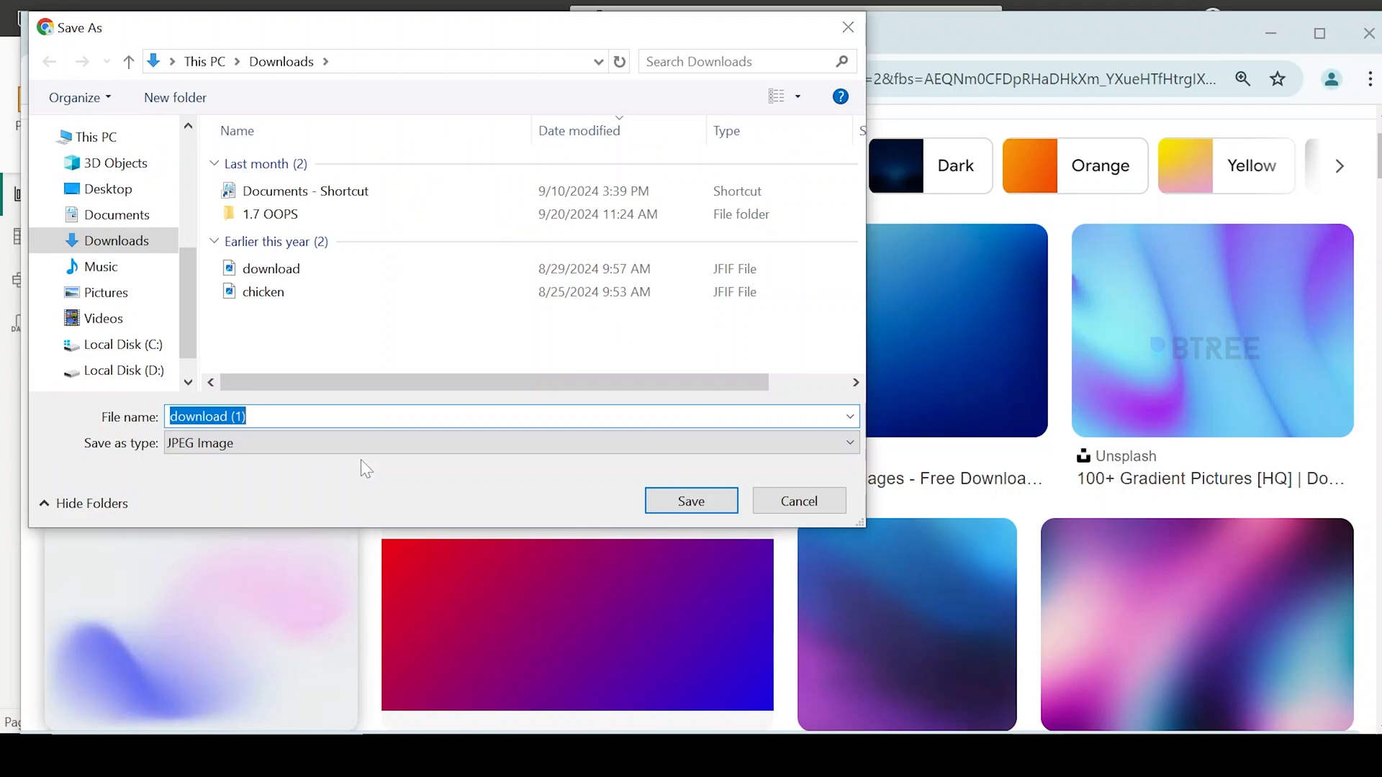
text(bac)
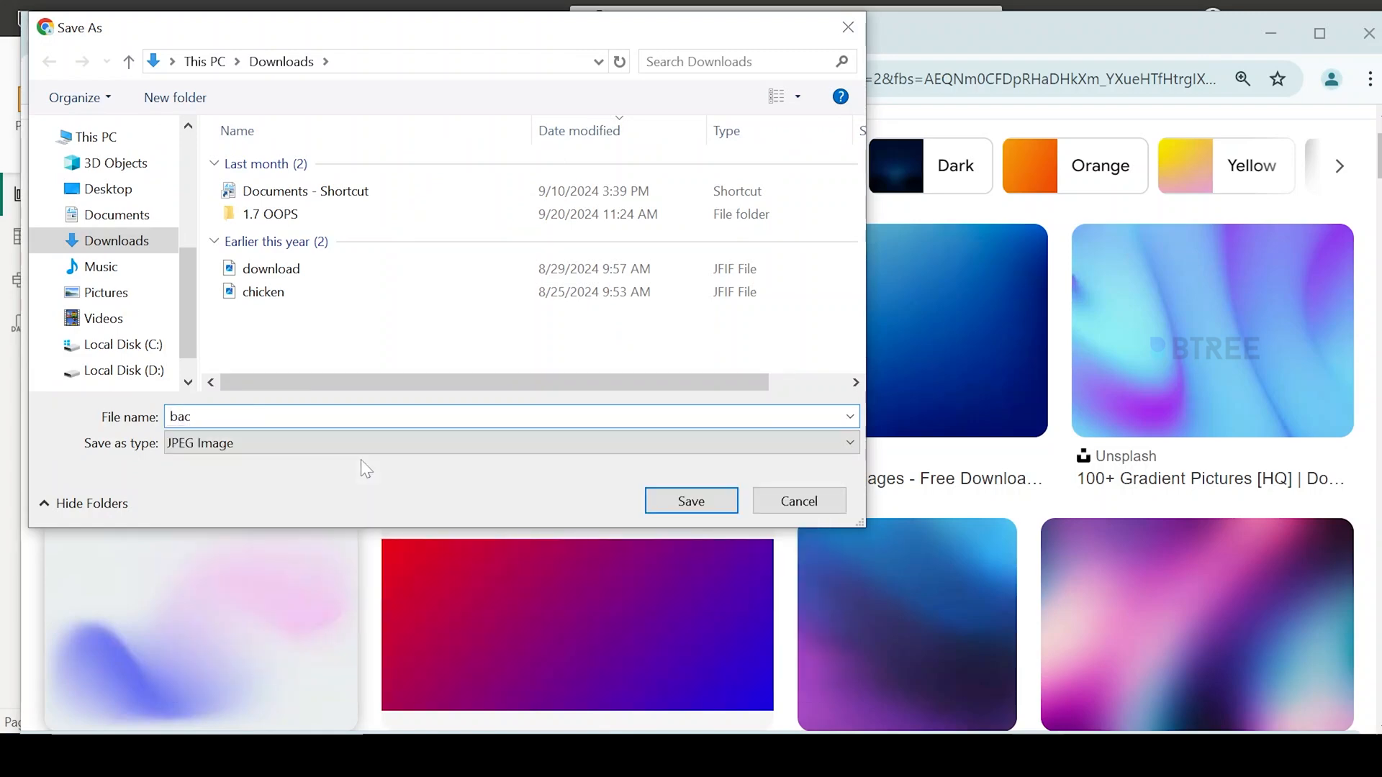
text(kgrund)
click(702, 503)
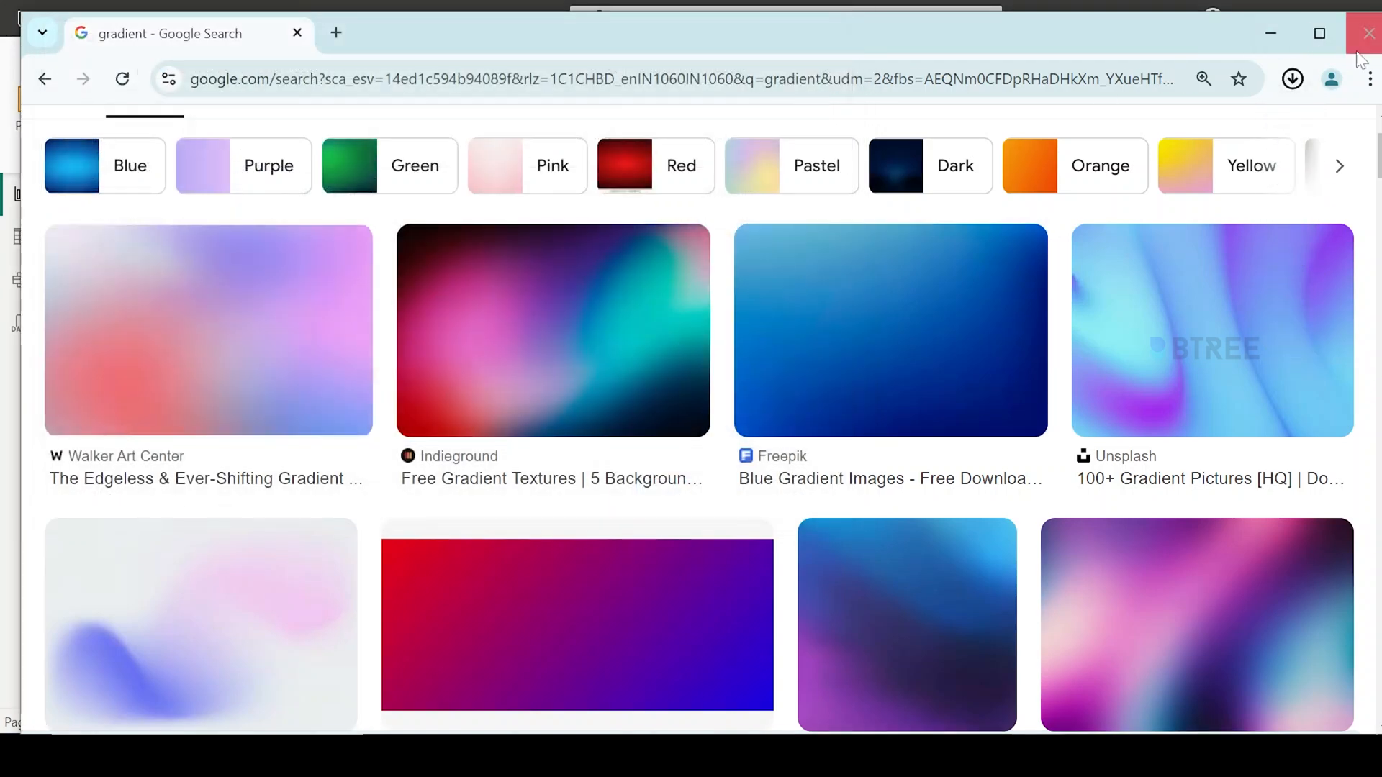
click(1366, 34)
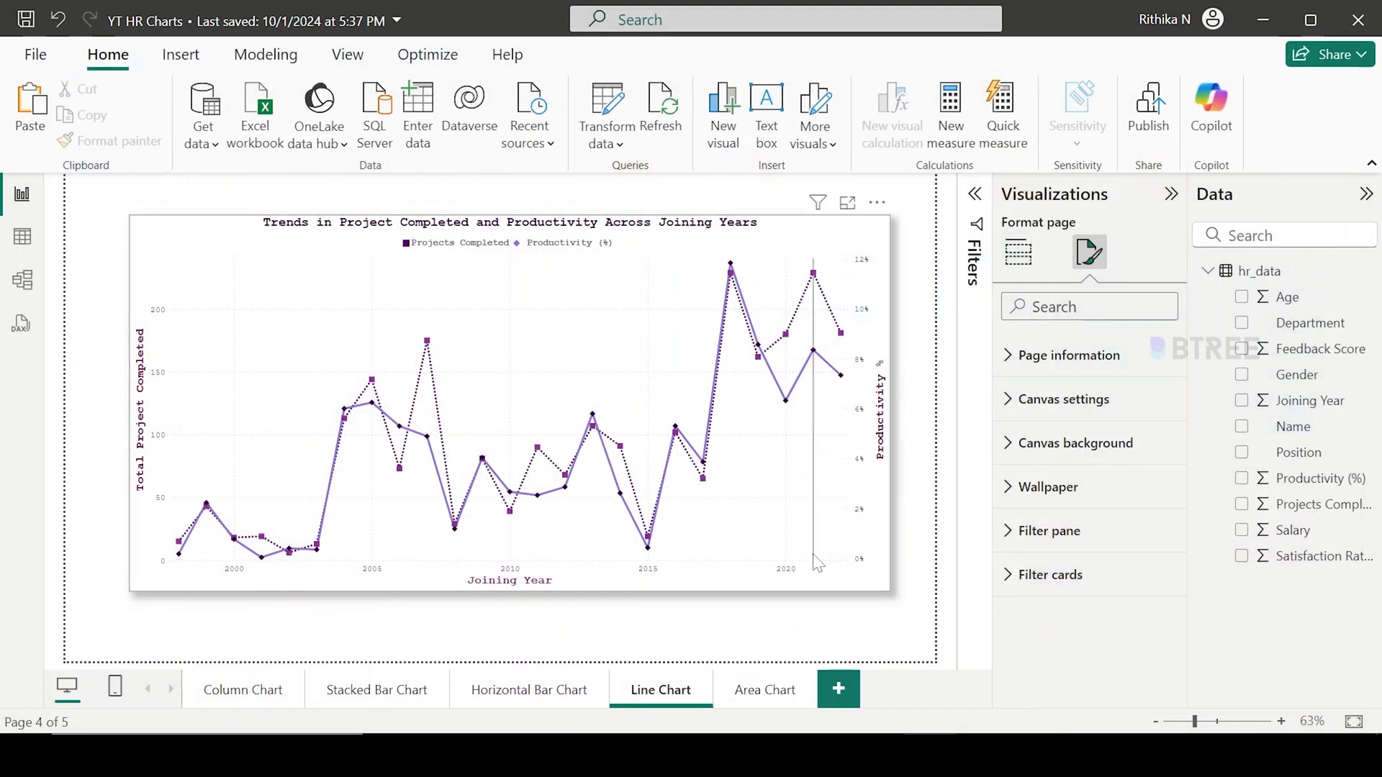
Set the wallpaper image of the Line Chart page to the "backgrund" picture from Downloads.
click(890, 608)
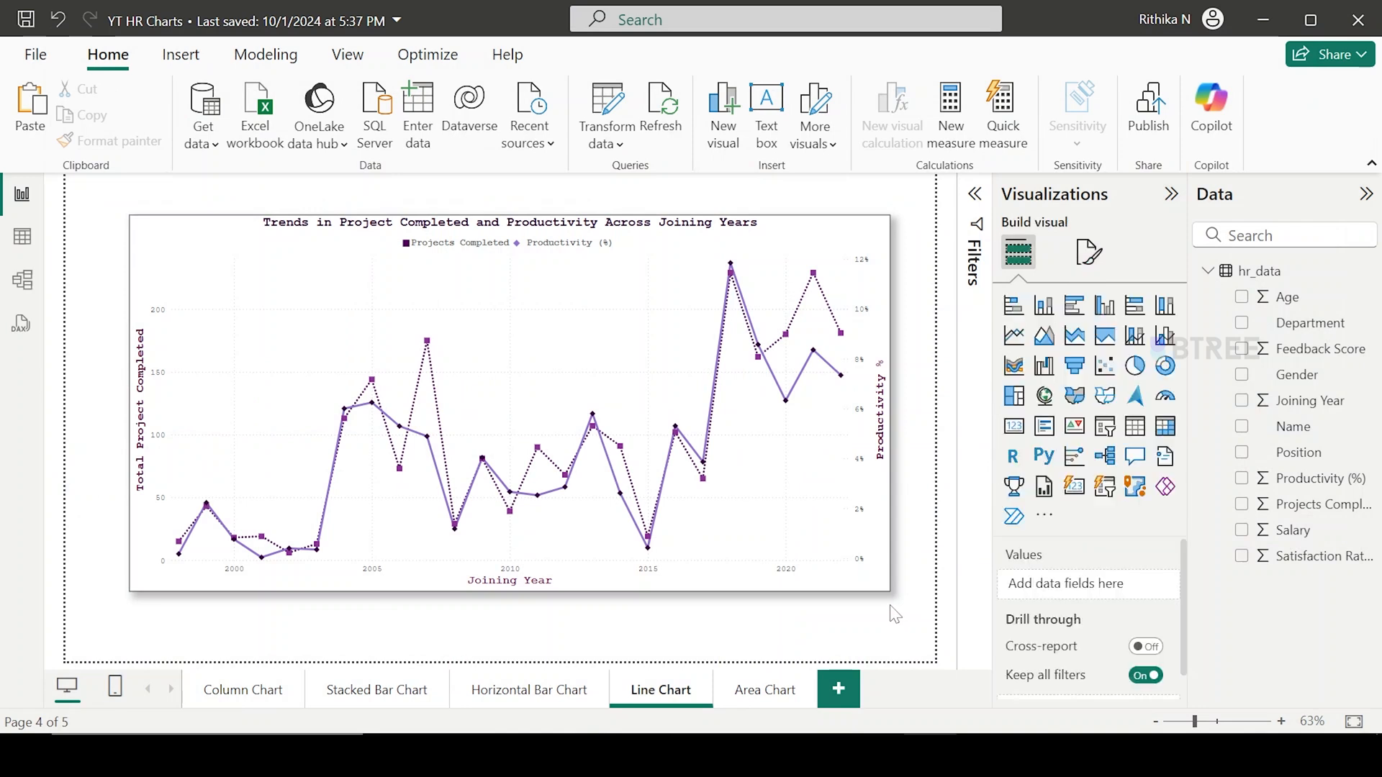
click(1089, 252)
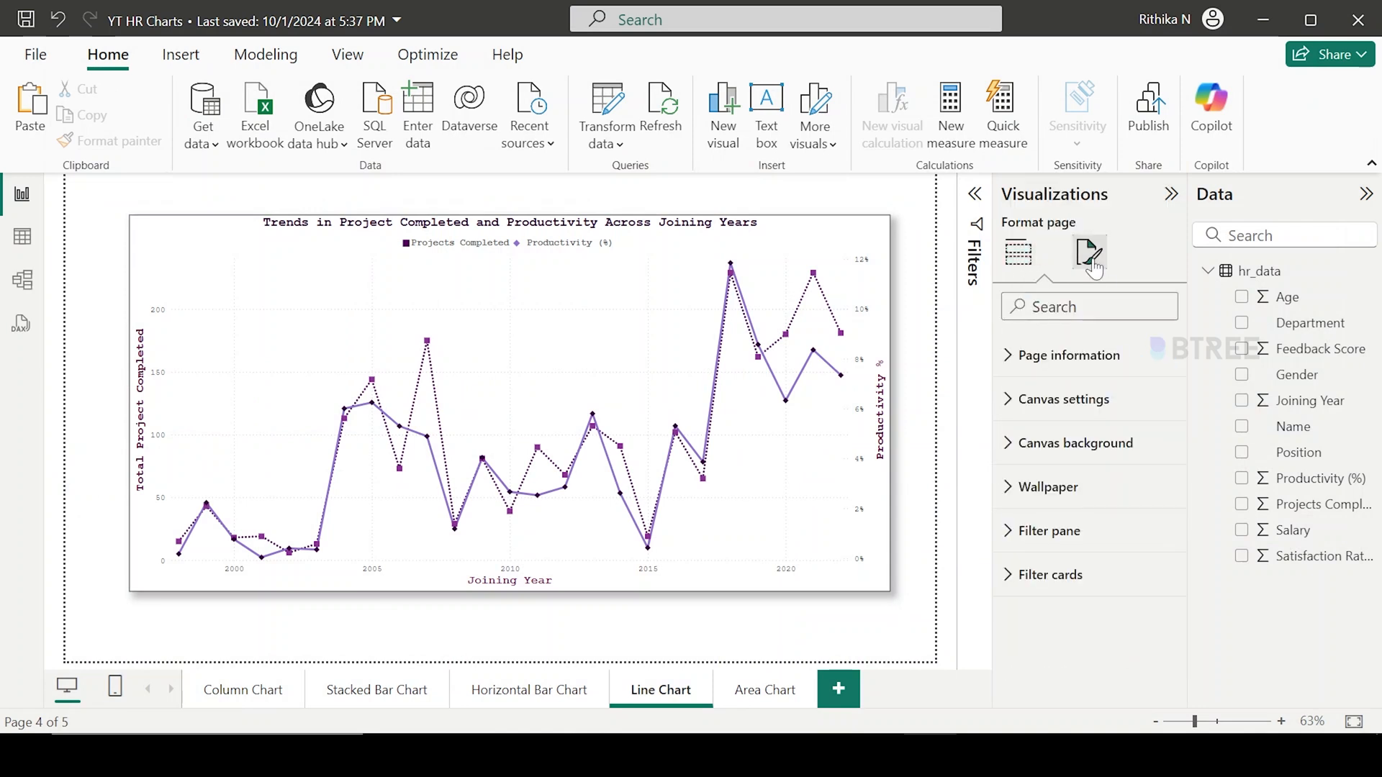
click(1031, 487)
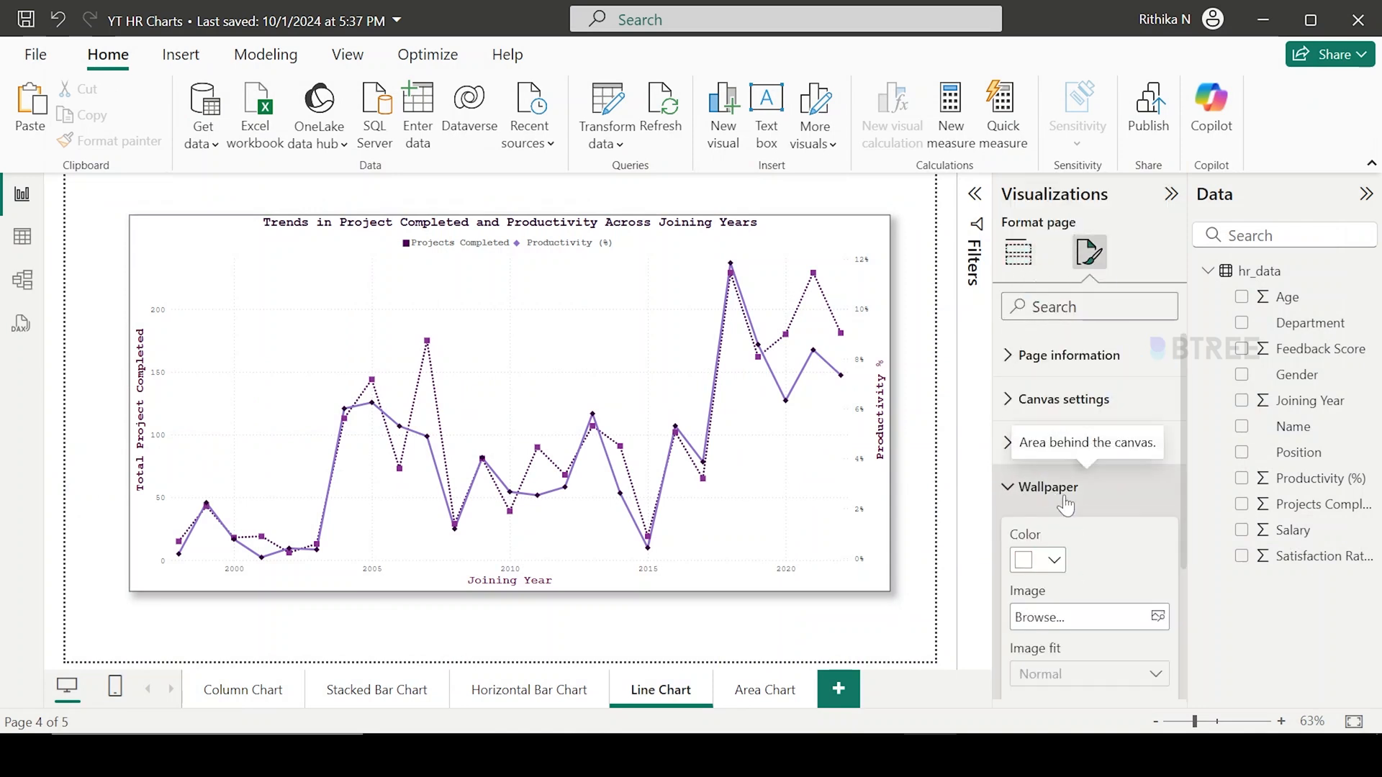
click(1156, 616)
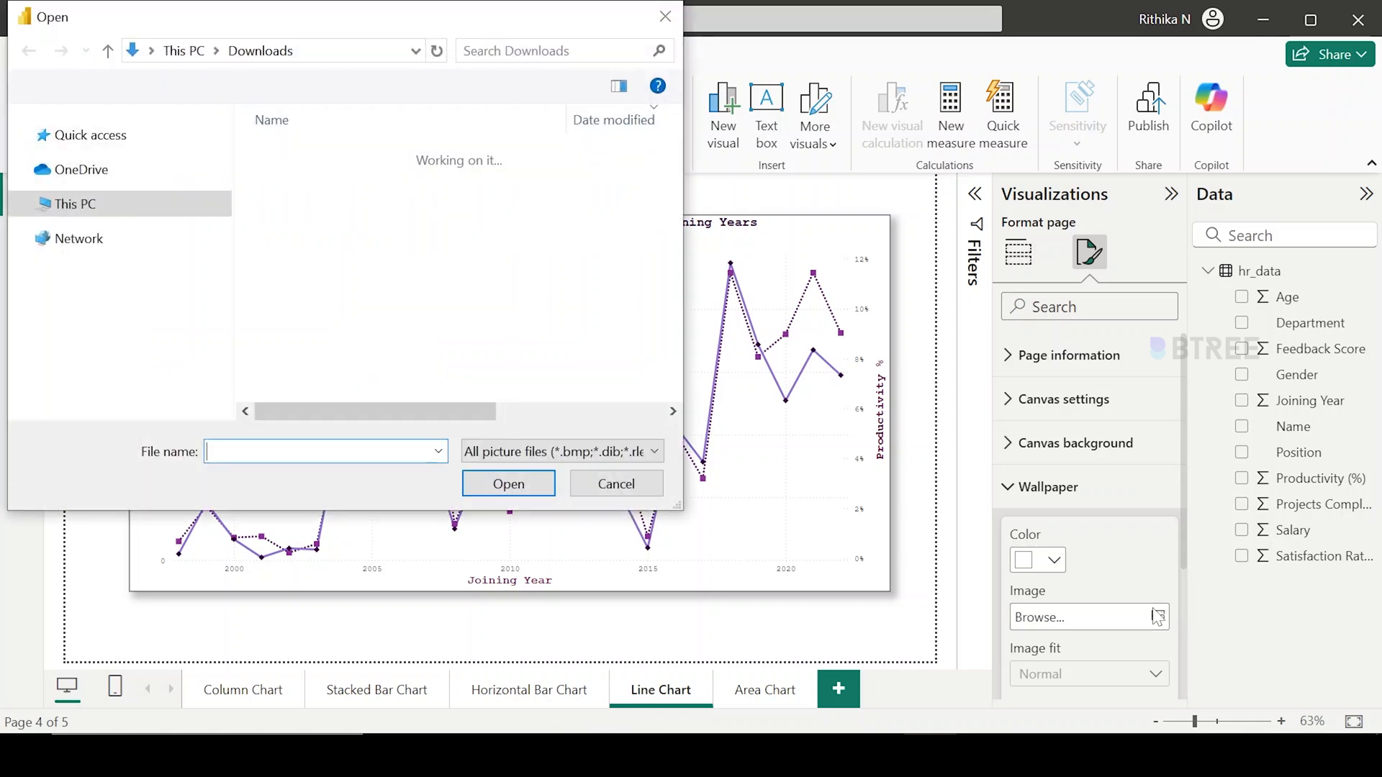
click(307, 180)
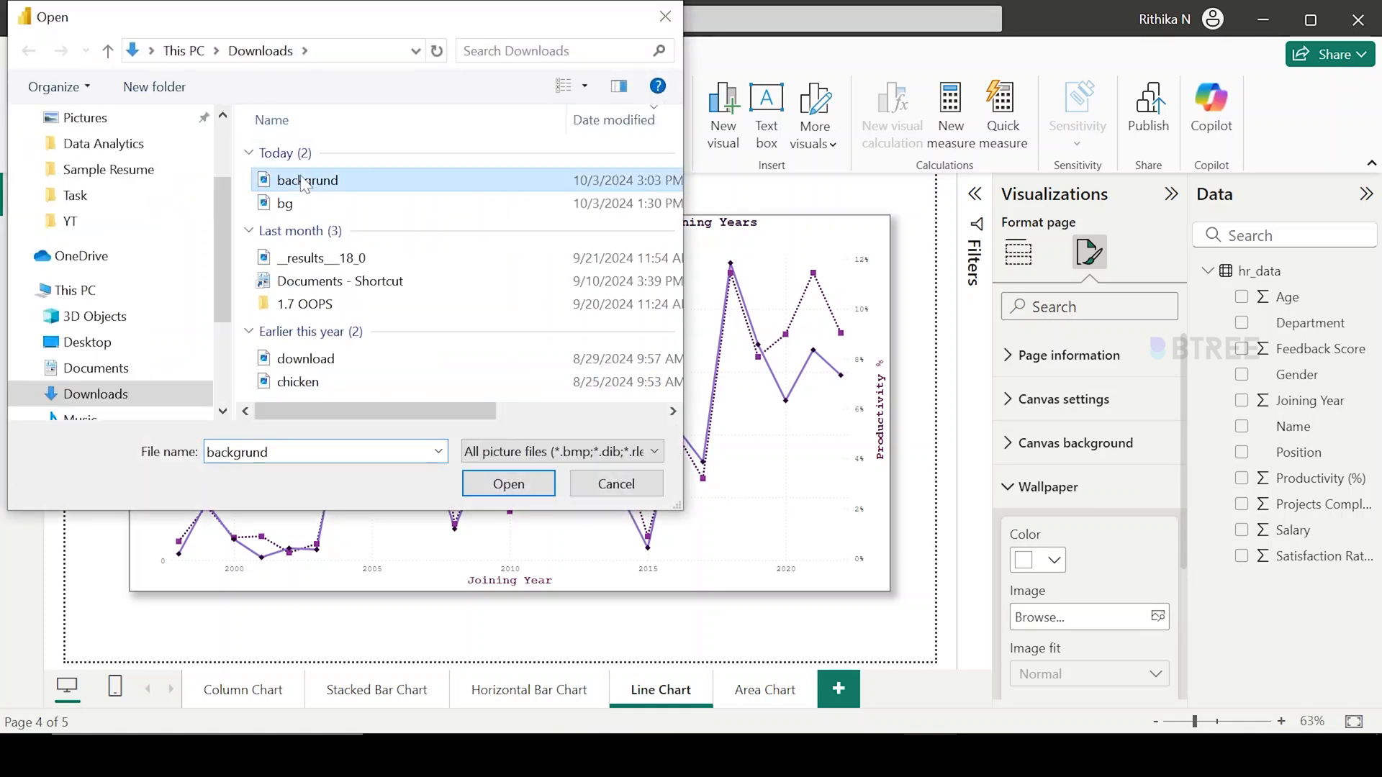
click(508, 484)
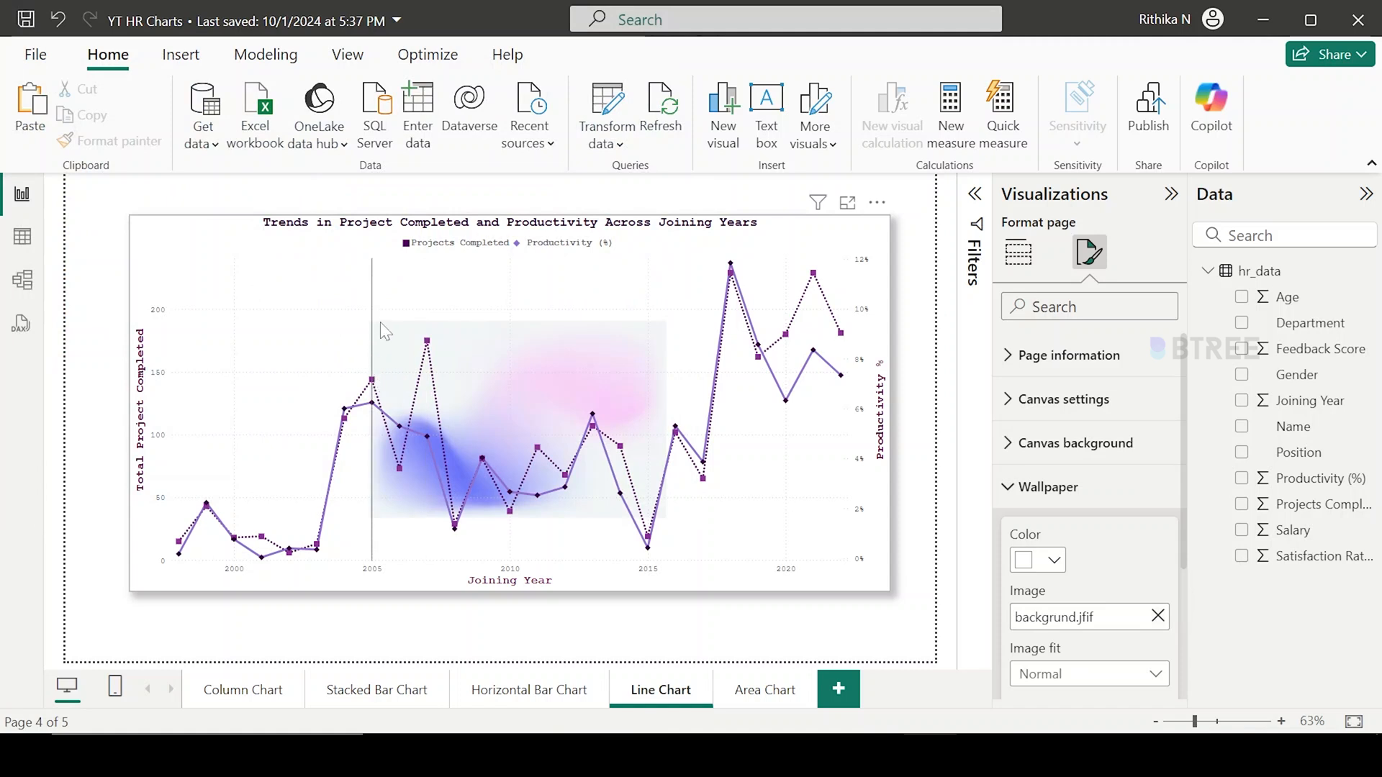
Set the image fit of the "backgrund" wallpaper to Fill.
mouse_move(417, 437)
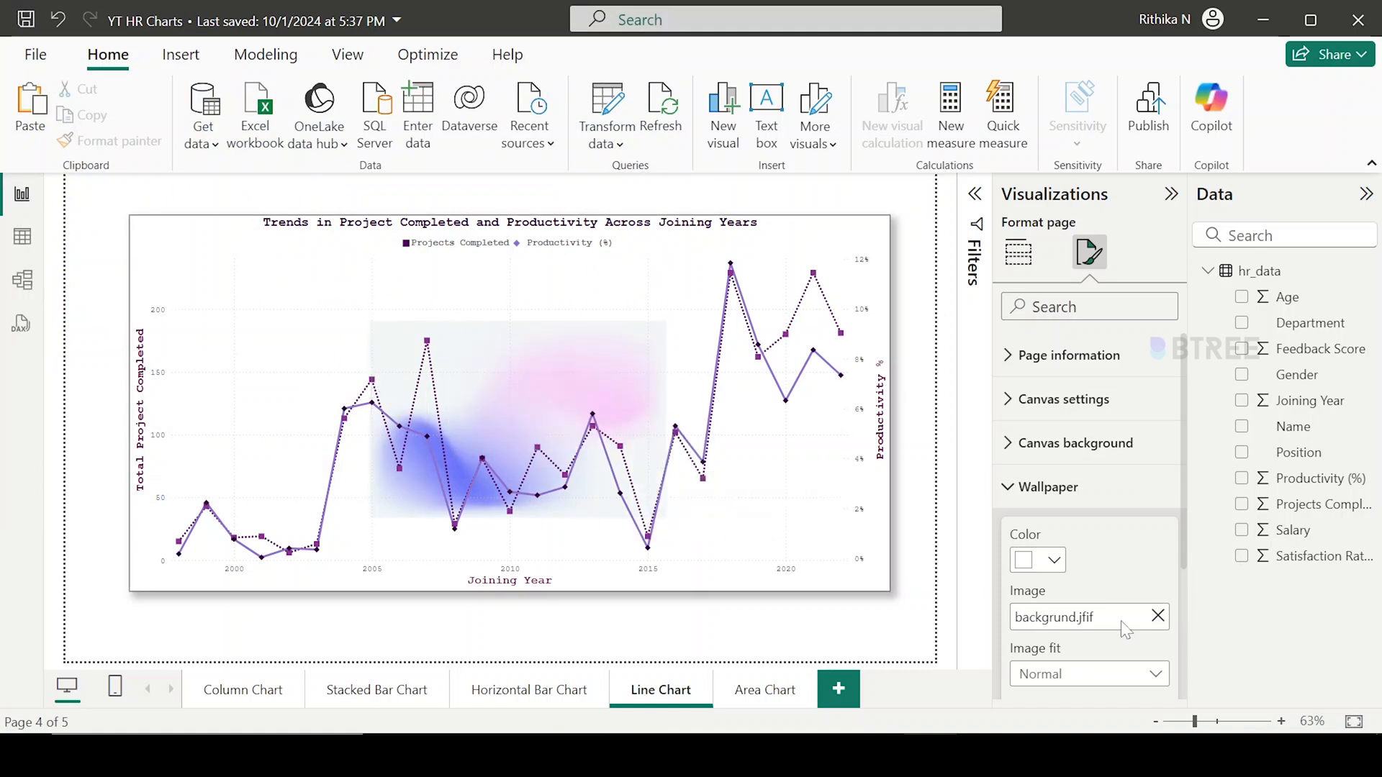
scroll(1102, 581, down, 3)
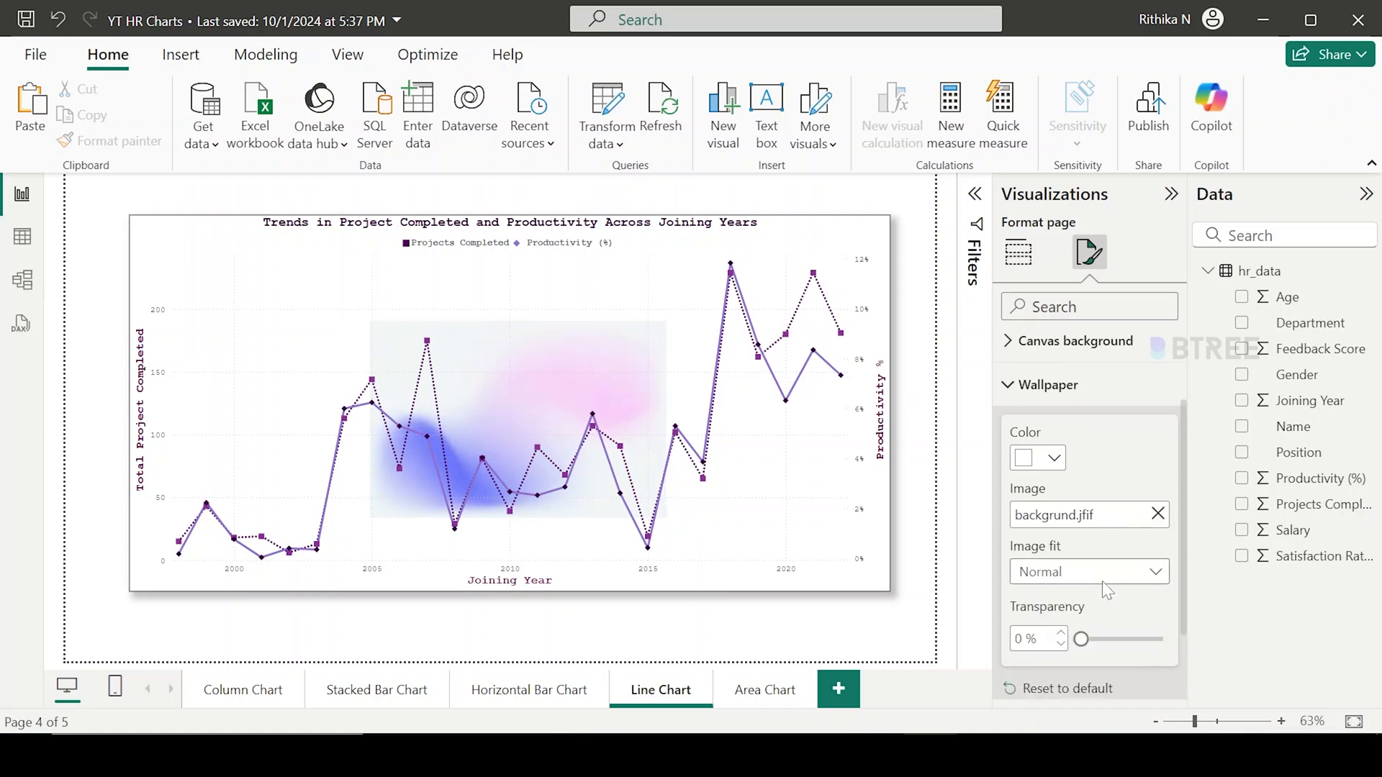
click(1145, 568)
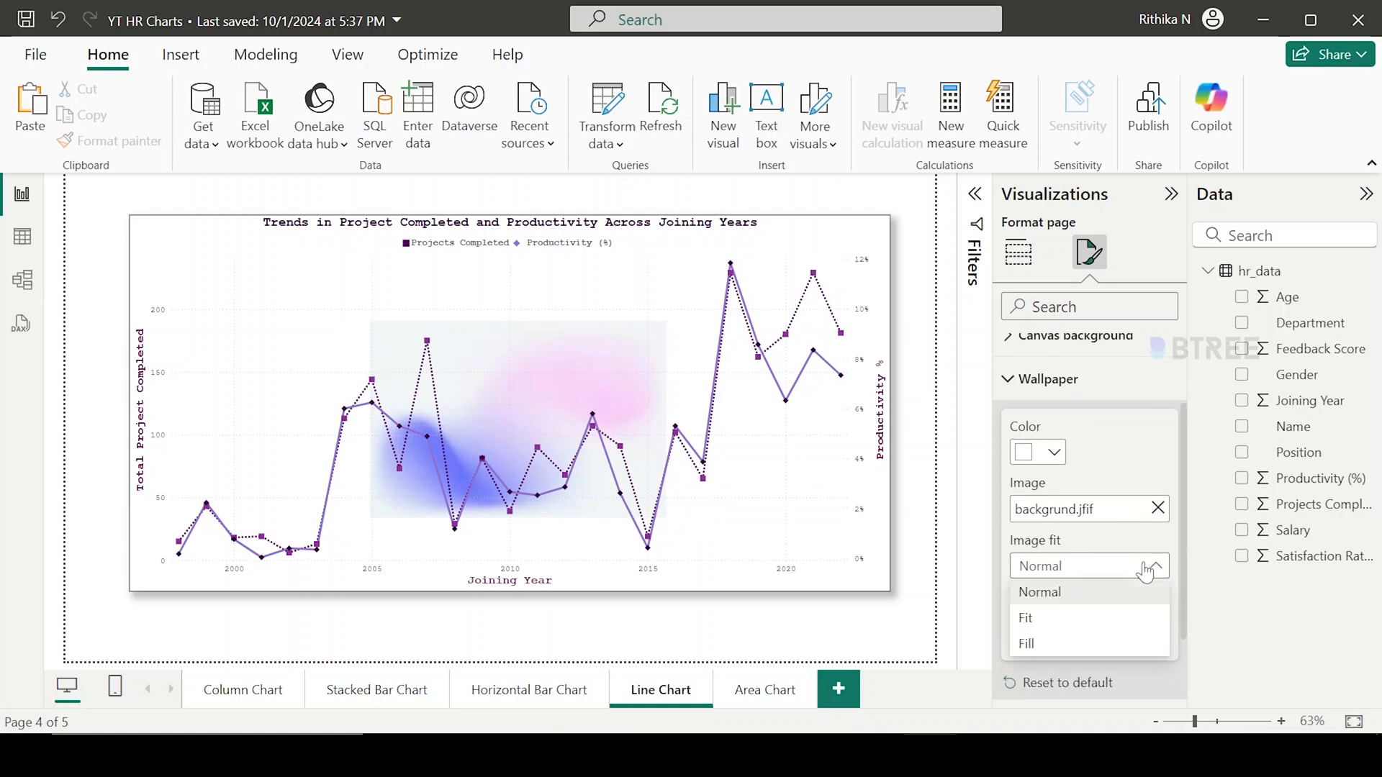
click(1050, 646)
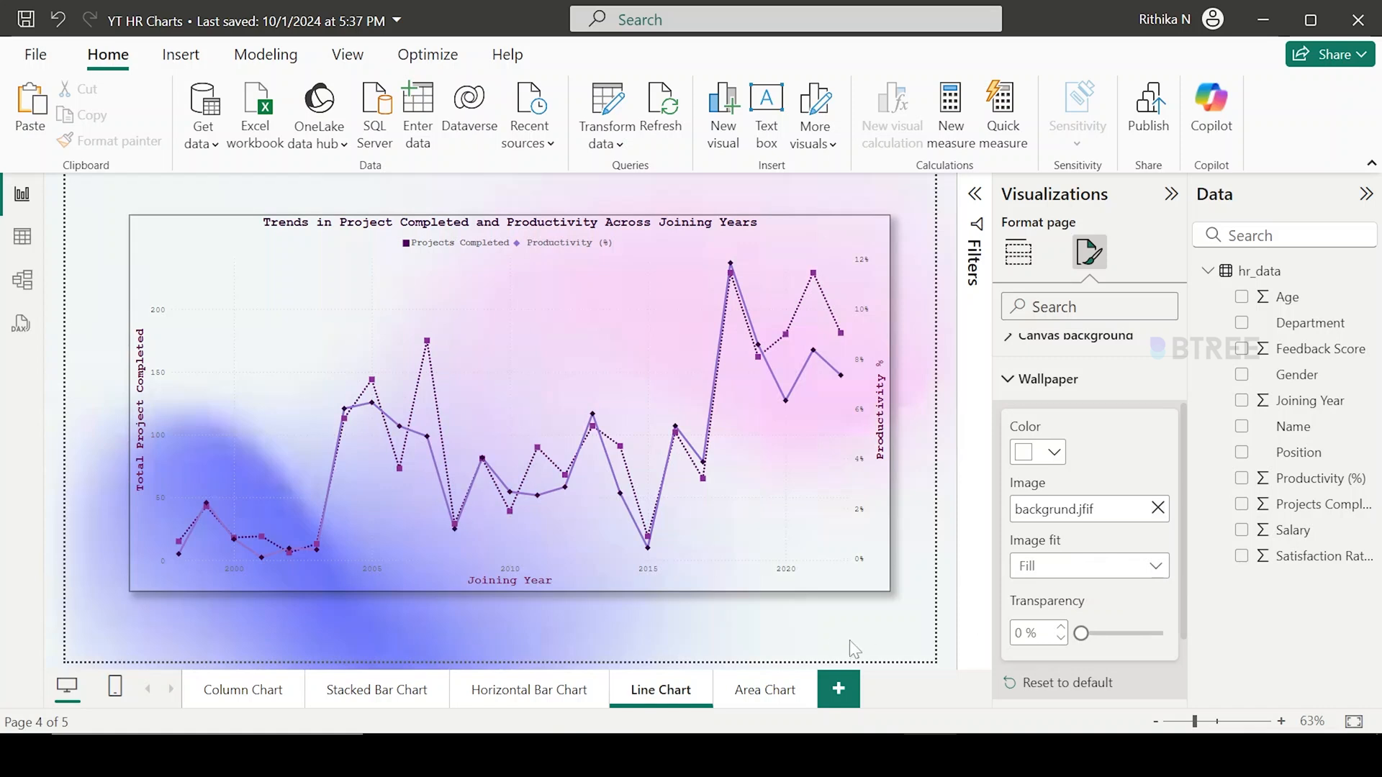
Replace the page's wallpaper image with "bg" from Downloads and set its image fit to Fit.
click(1156, 509)
click(1158, 509)
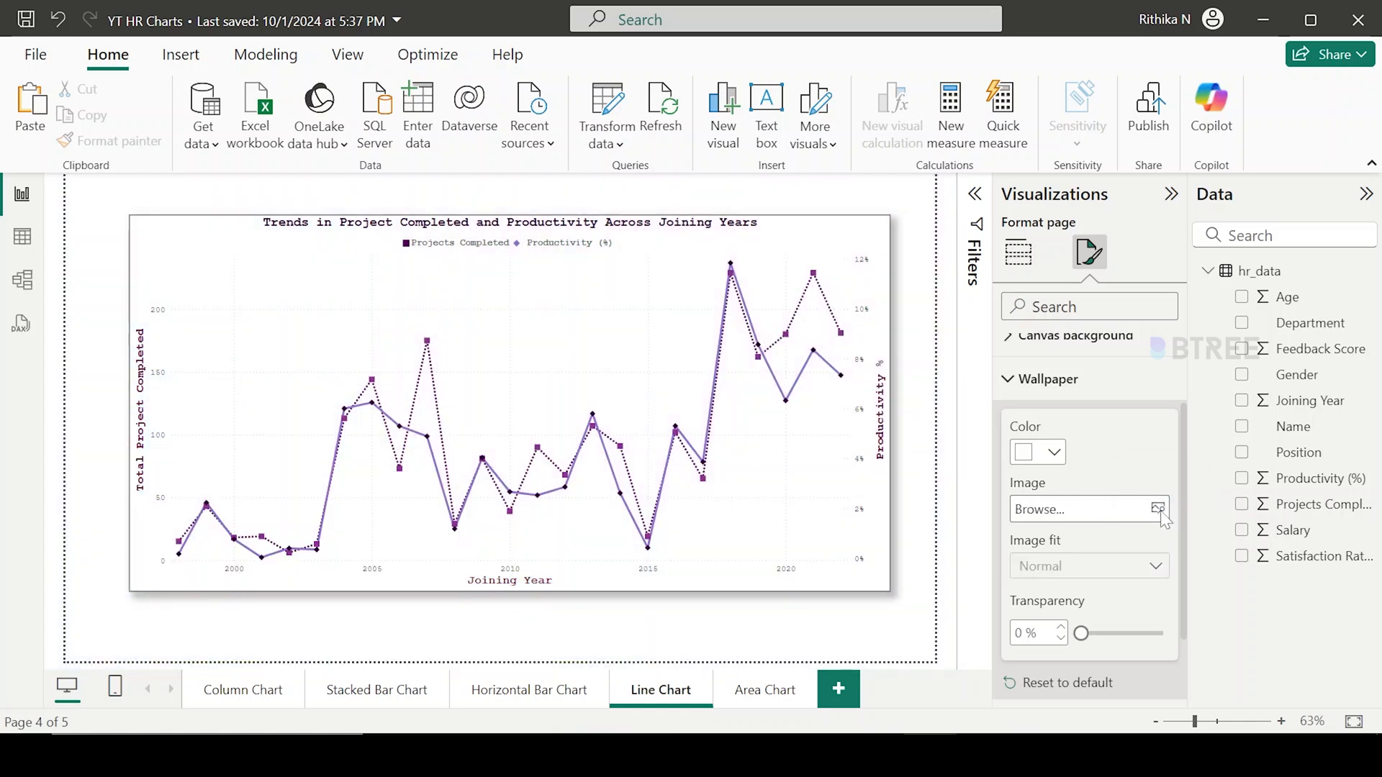
click(314, 216)
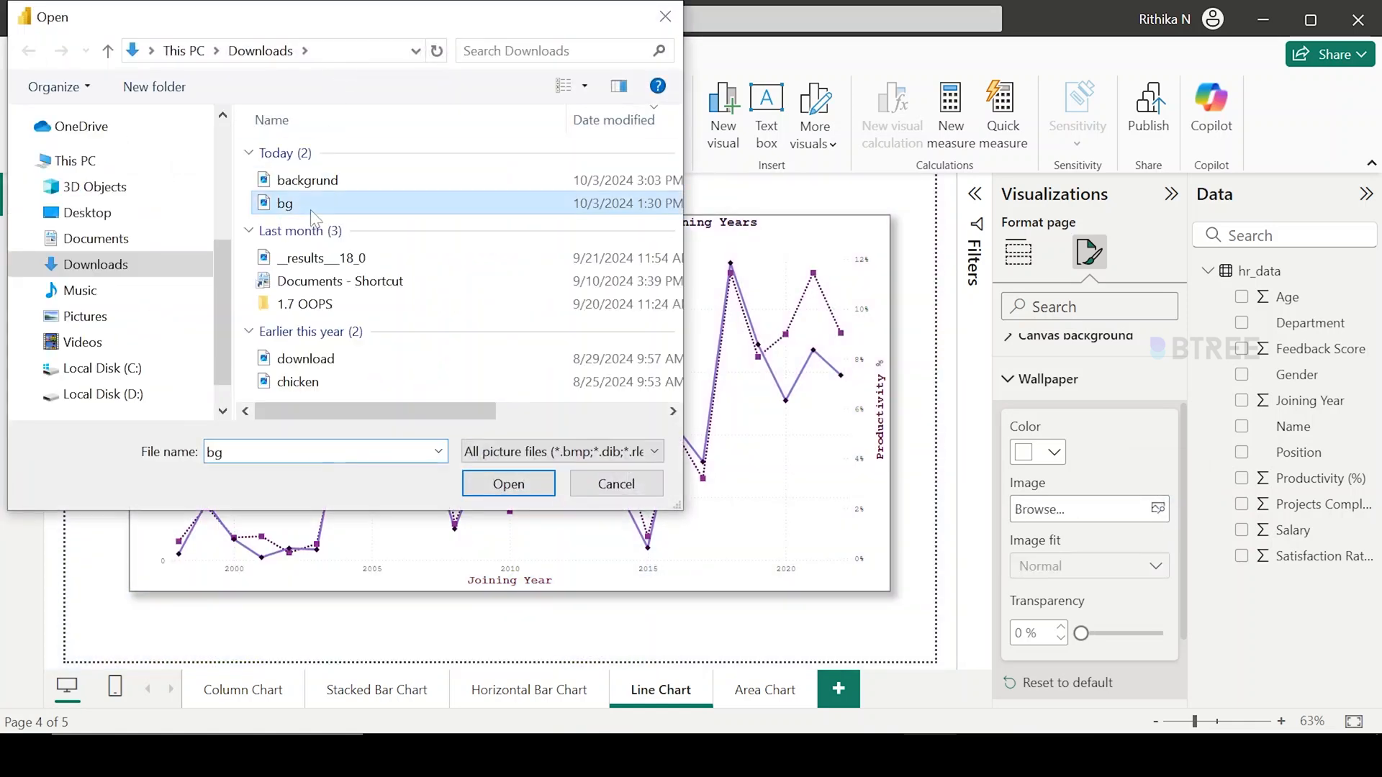
click(533, 486)
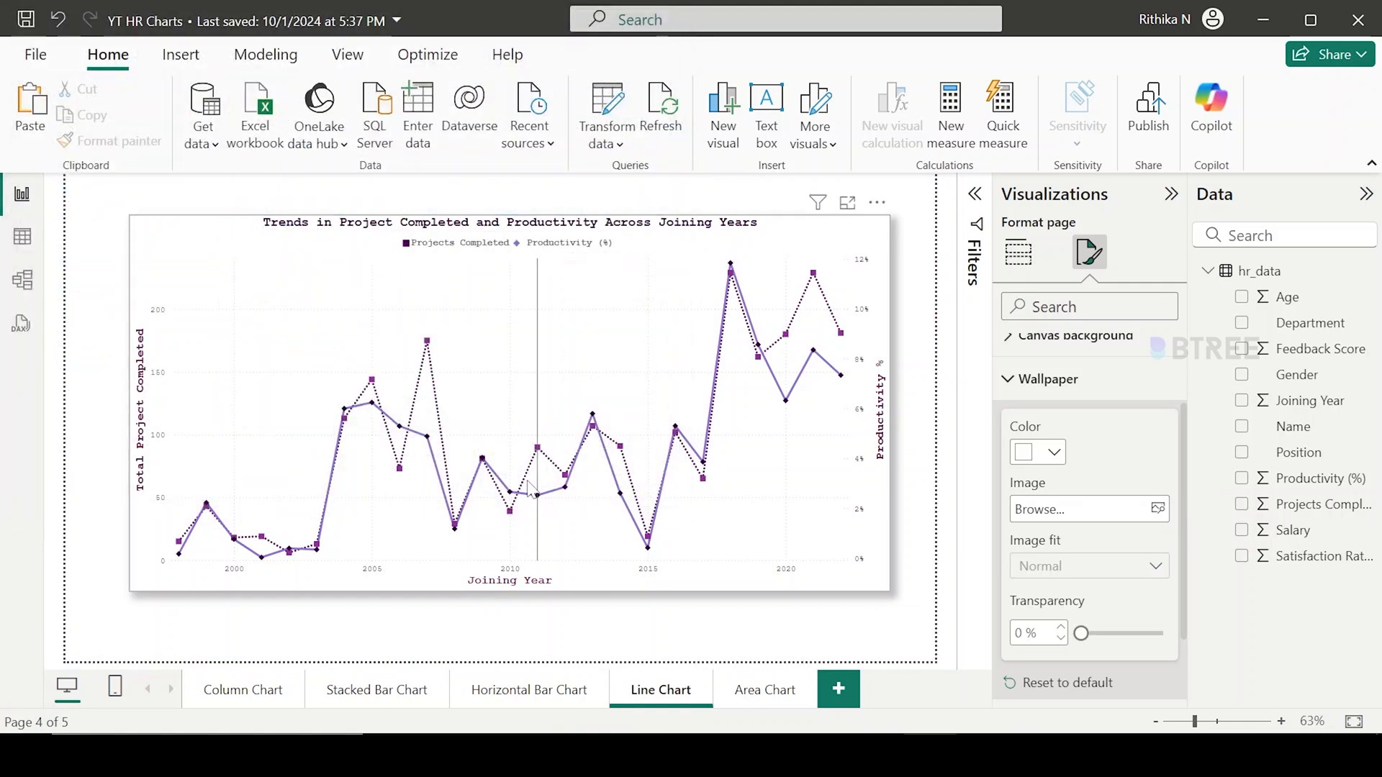
click(1155, 573)
click(1105, 619)
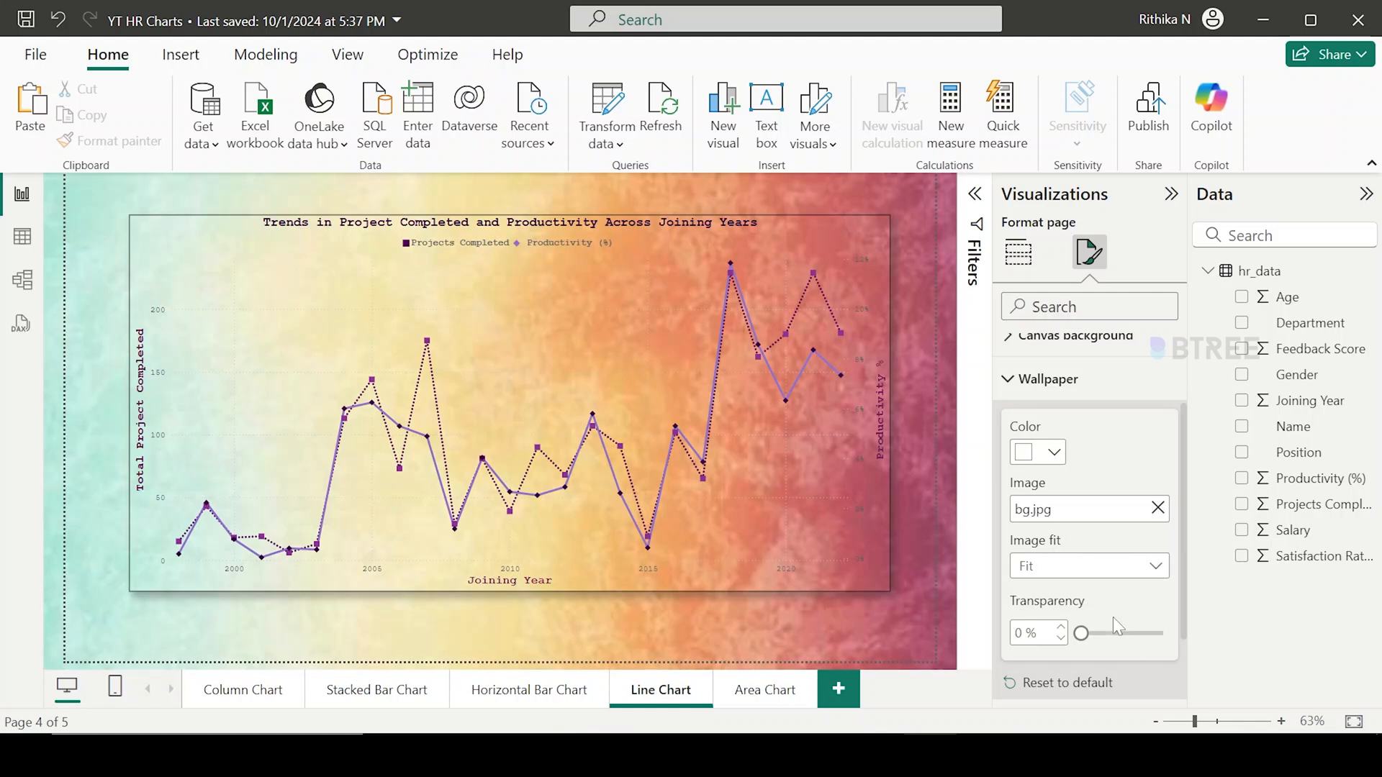
Set the wallpaper's transparency to 16% and collapse the Visualizations pane.
mouse_move(1083, 632)
mouse_down()
mouse_move(1123, 636)
mouse_move(1093, 636)
mouse_up()
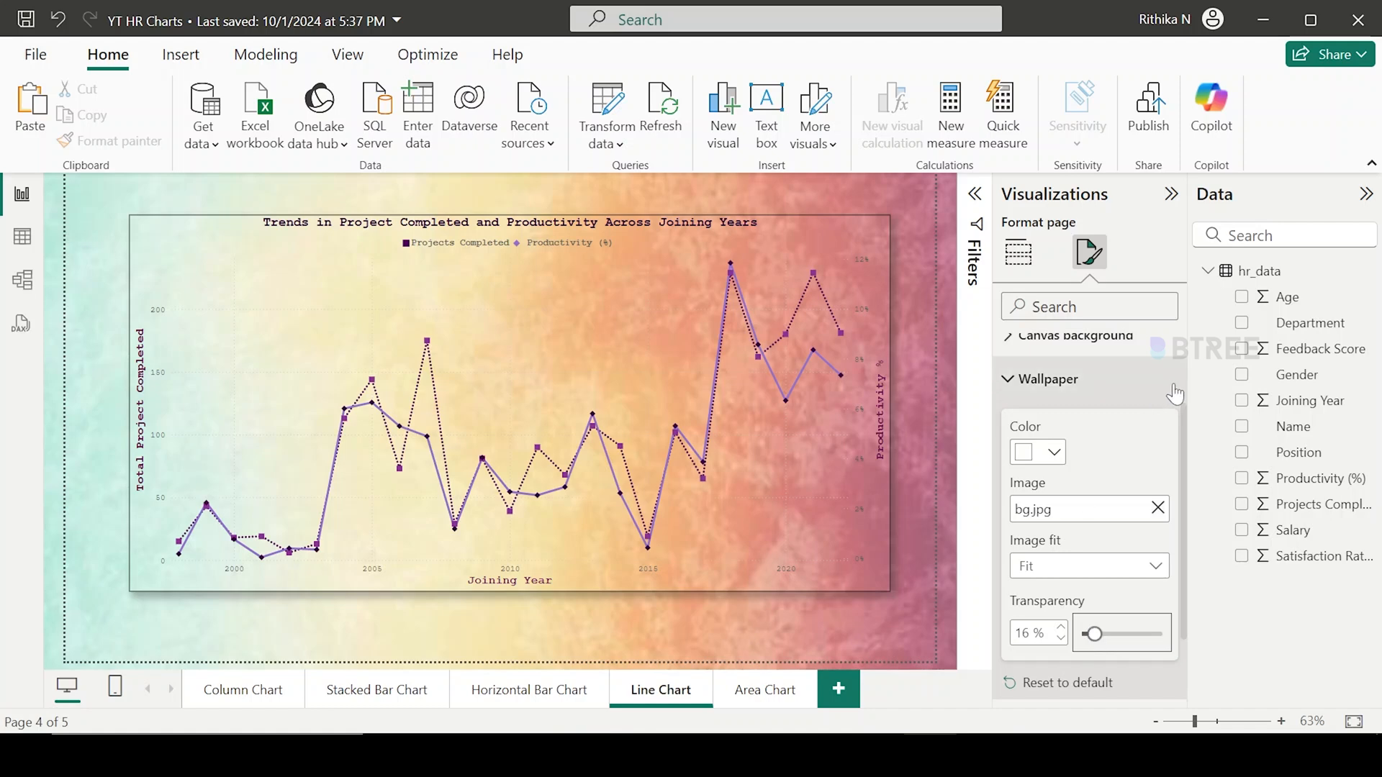
click(1248, 564)
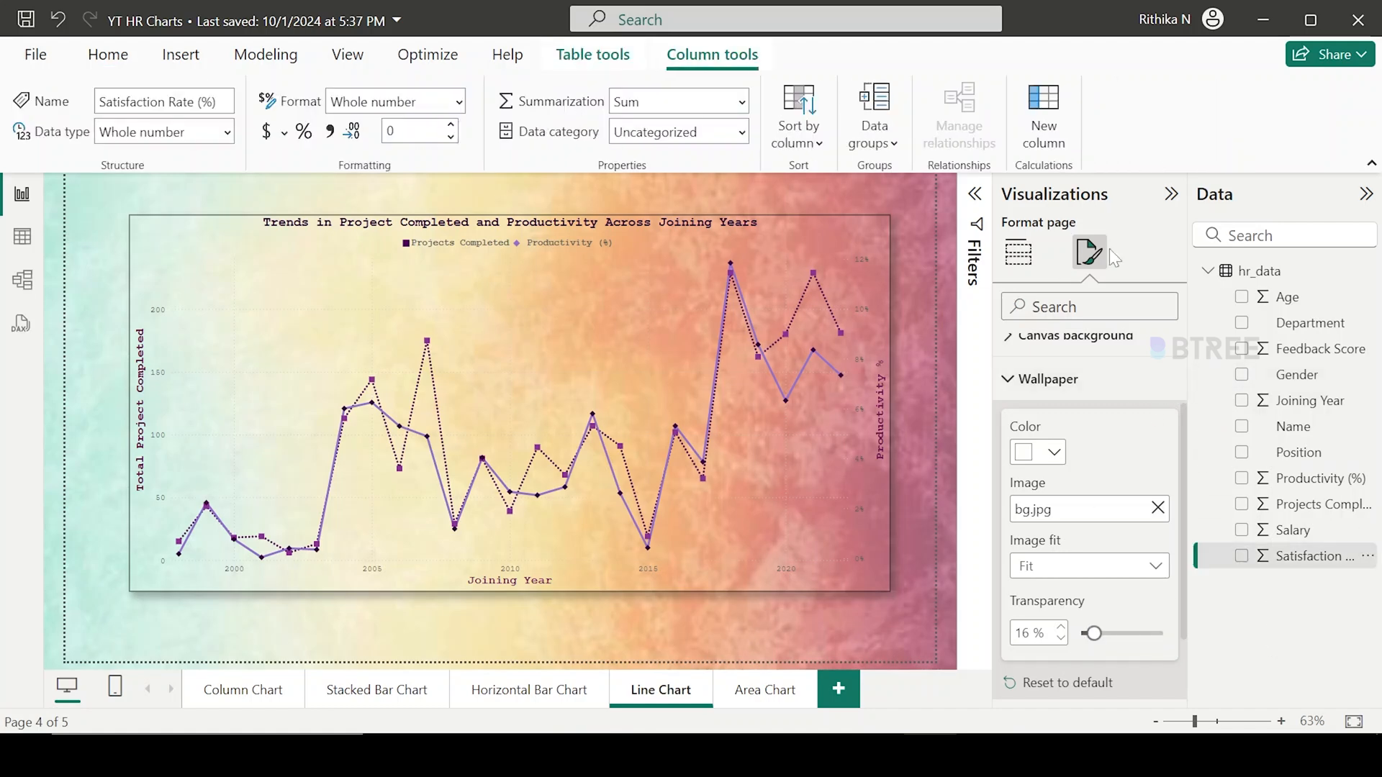
click(1171, 194)
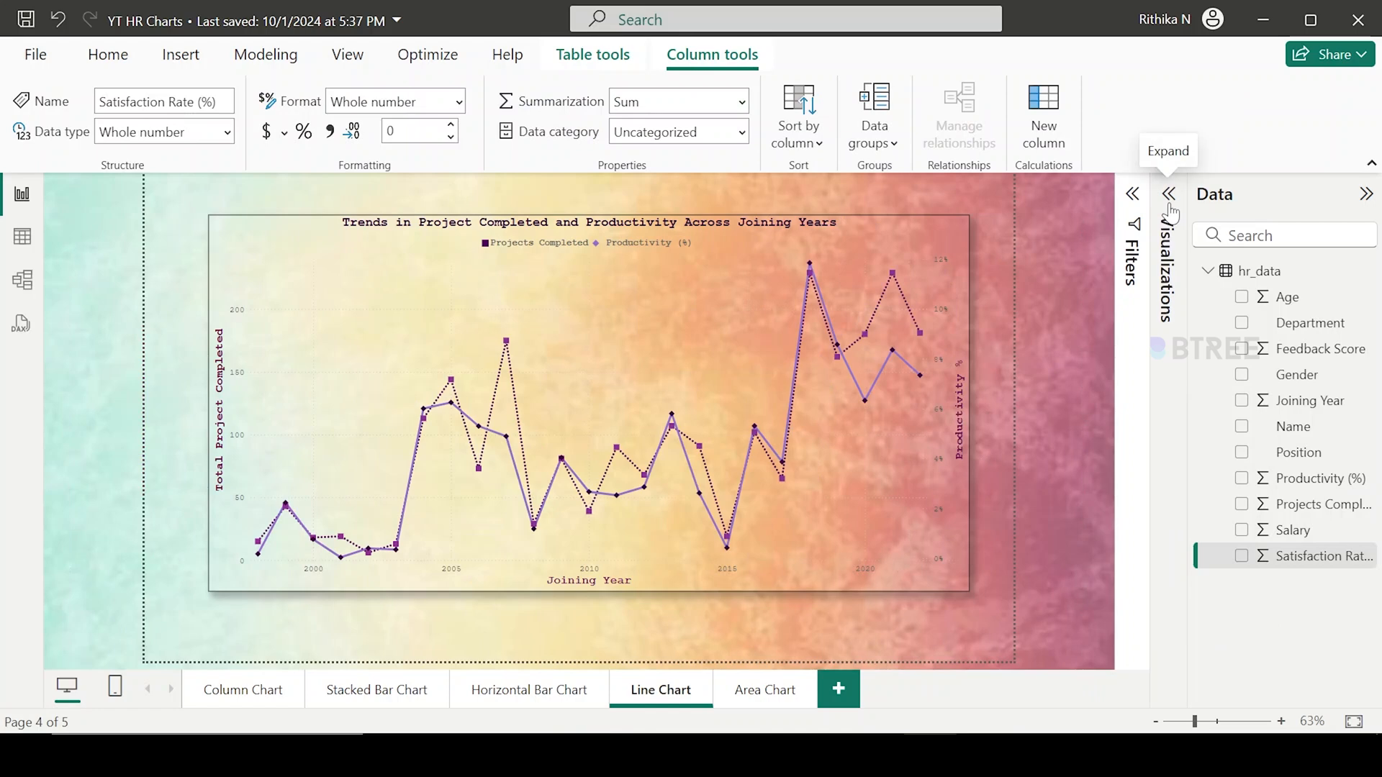